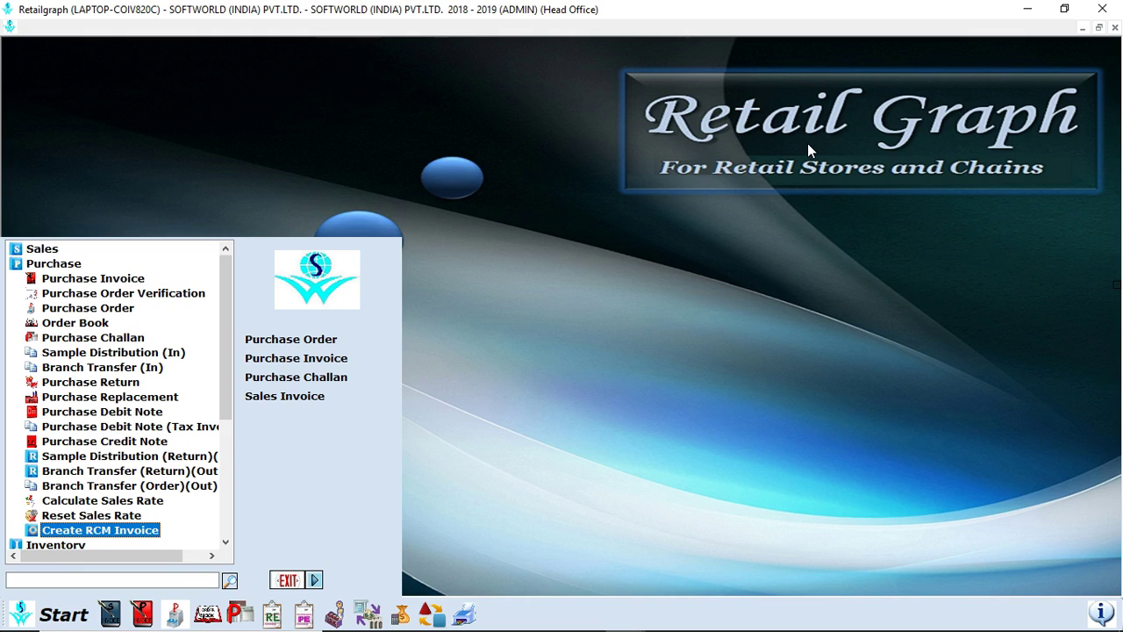
# Go back up through the Purchase module's entries from Create RCM Invoice and collapse the Purchase group
pyautogui.press('Up')
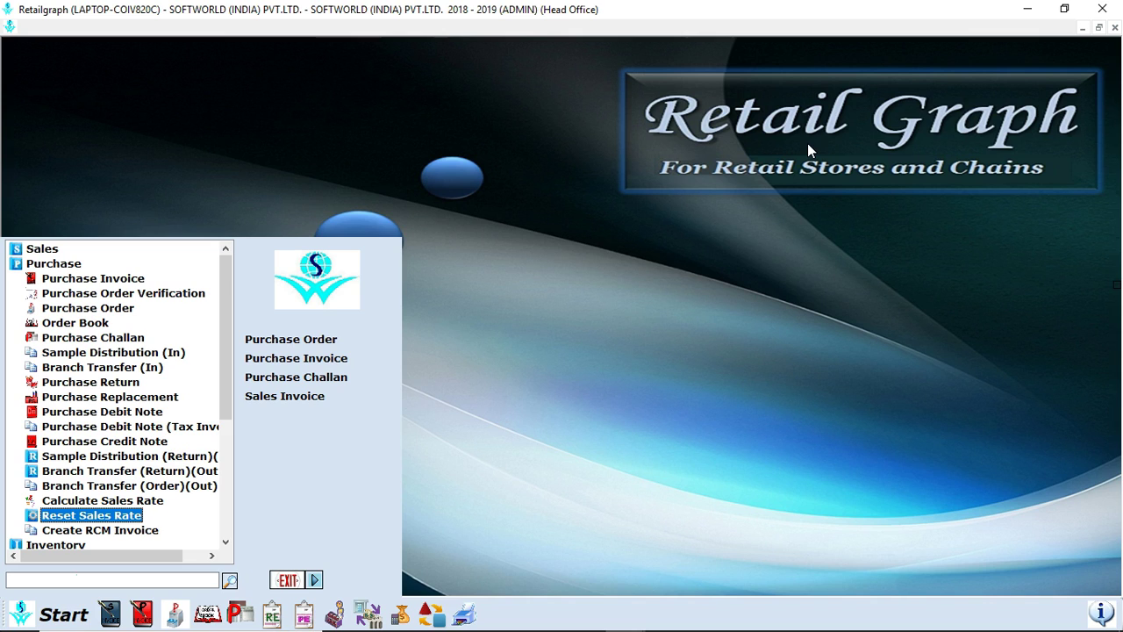
pyautogui.press('Up')
pyautogui.press('Up')
pyautogui.press('Up')
pyautogui.press('Up')
pyautogui.press('Up')
pyautogui.press('Up')
pyautogui.press('Up')
pyautogui.press('Up')
pyautogui.press('Up')
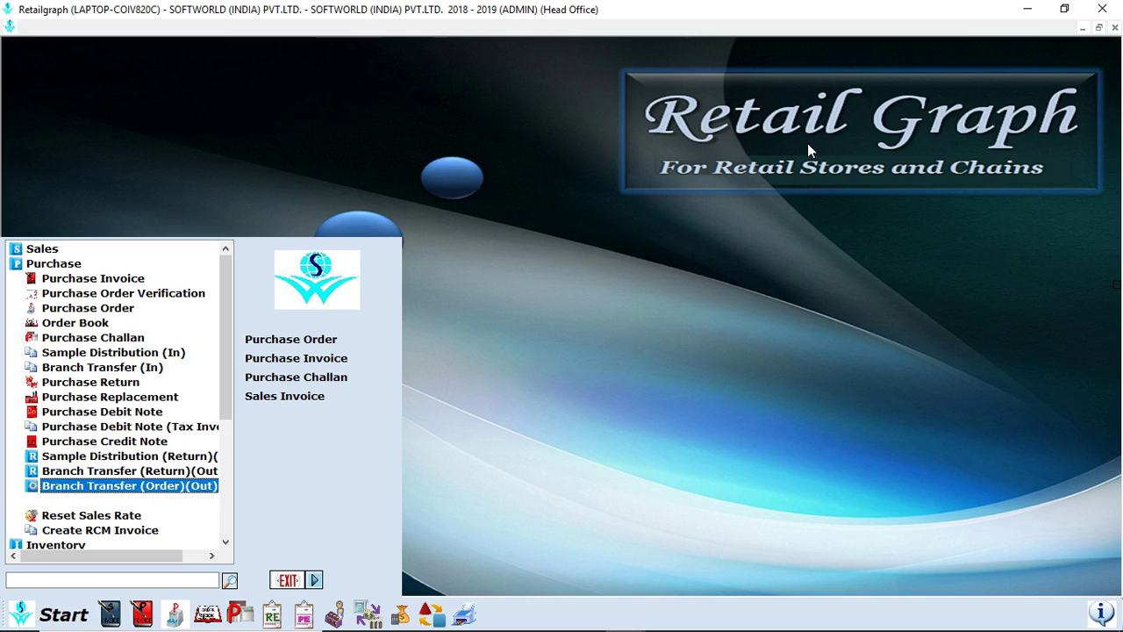
pyautogui.click(41, 277)
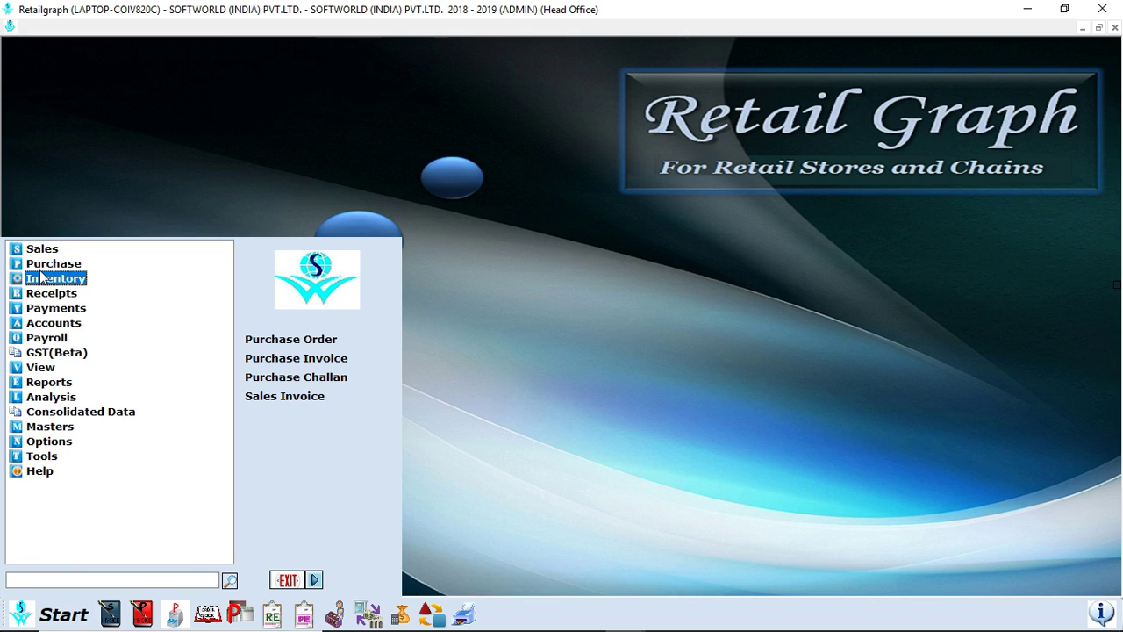
# Expand the Inventory group, view the blank Product Conversion form and close it
pyautogui.click(42, 278)
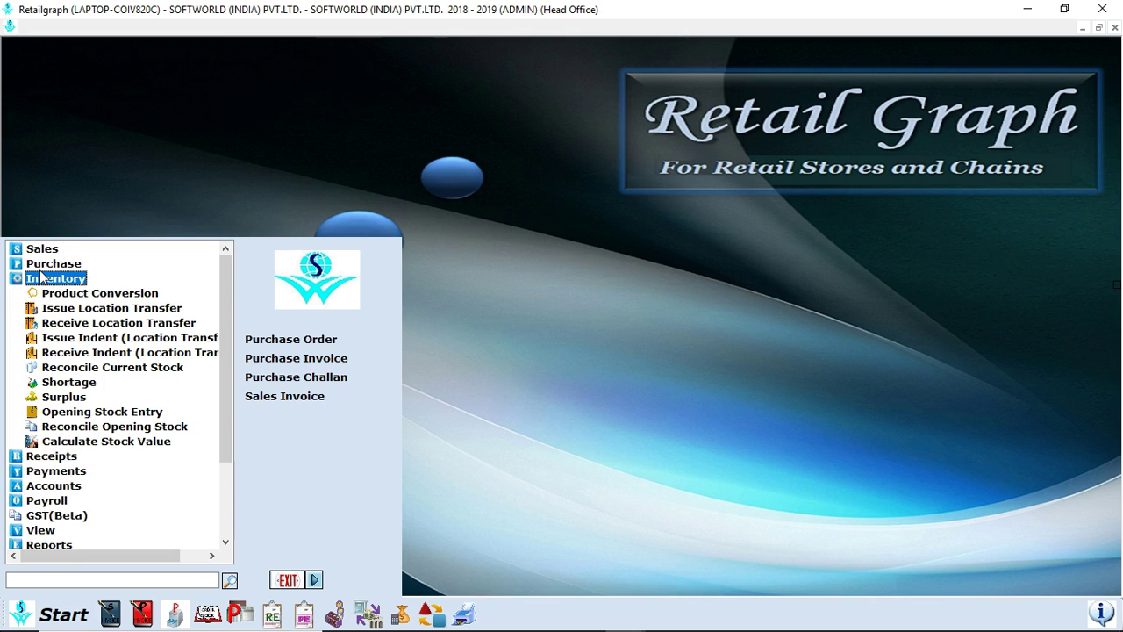
pyautogui.press('Down')
pyautogui.press('Return')
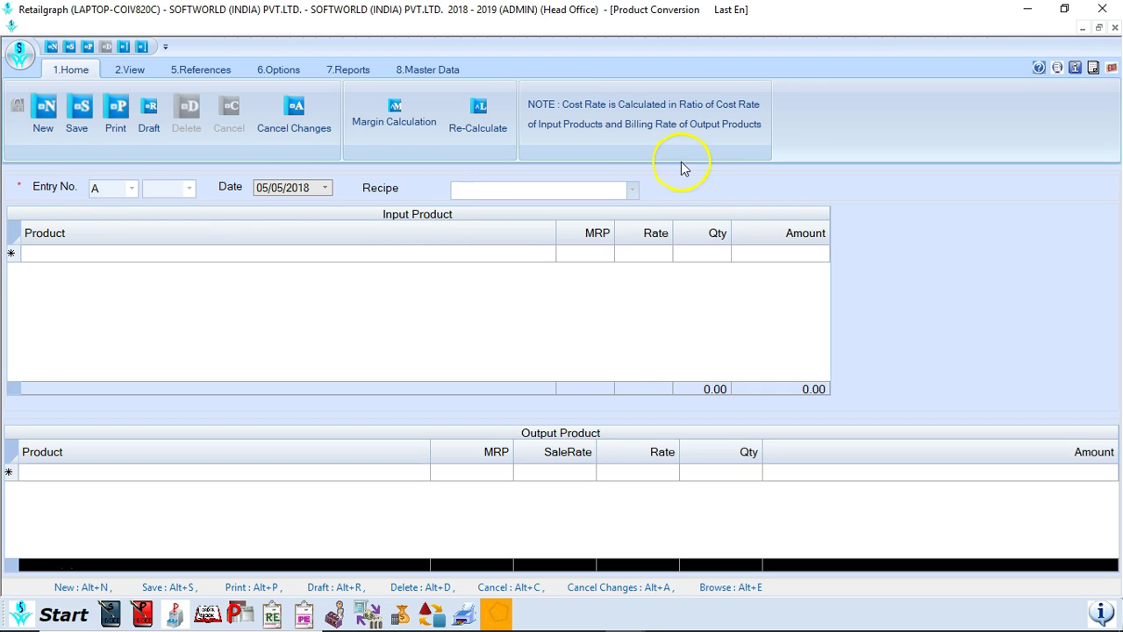
pyautogui.click(1108, 67)
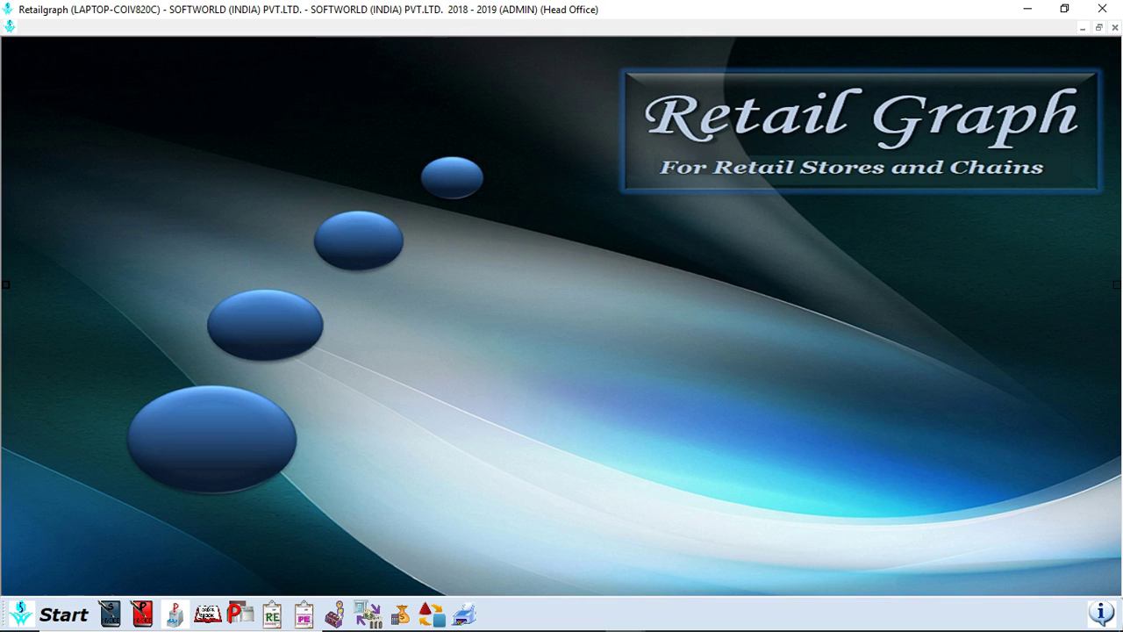
# Review the remaining Inventory entries one by one, from Issue Location Transfer to Calculate Stock Value
pyautogui.click(54, 614)
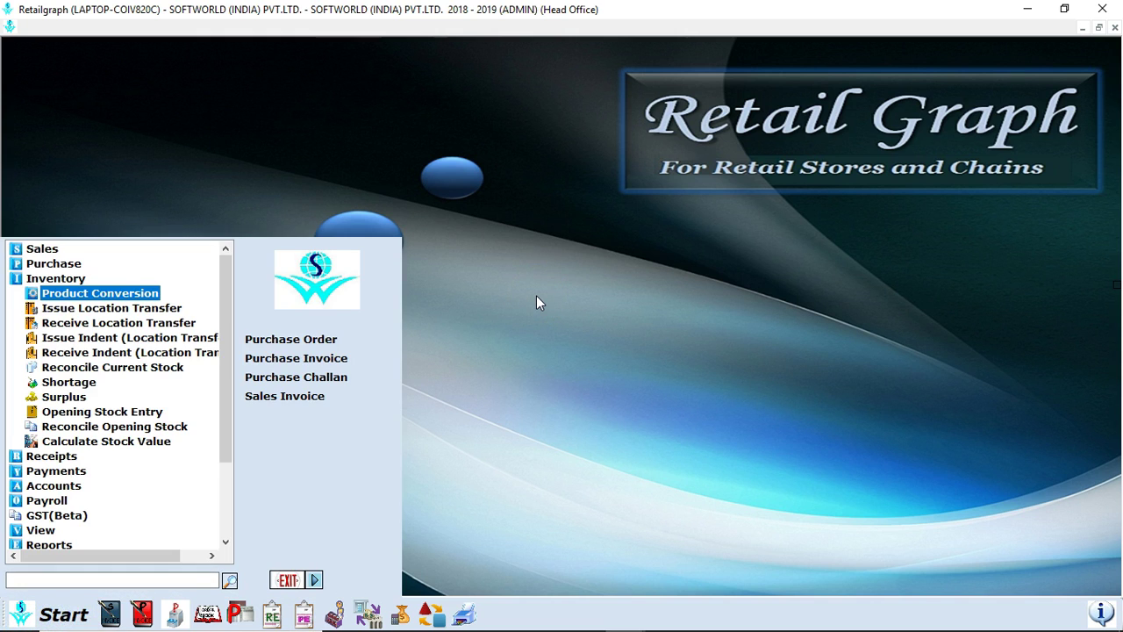
pyautogui.press('Down')
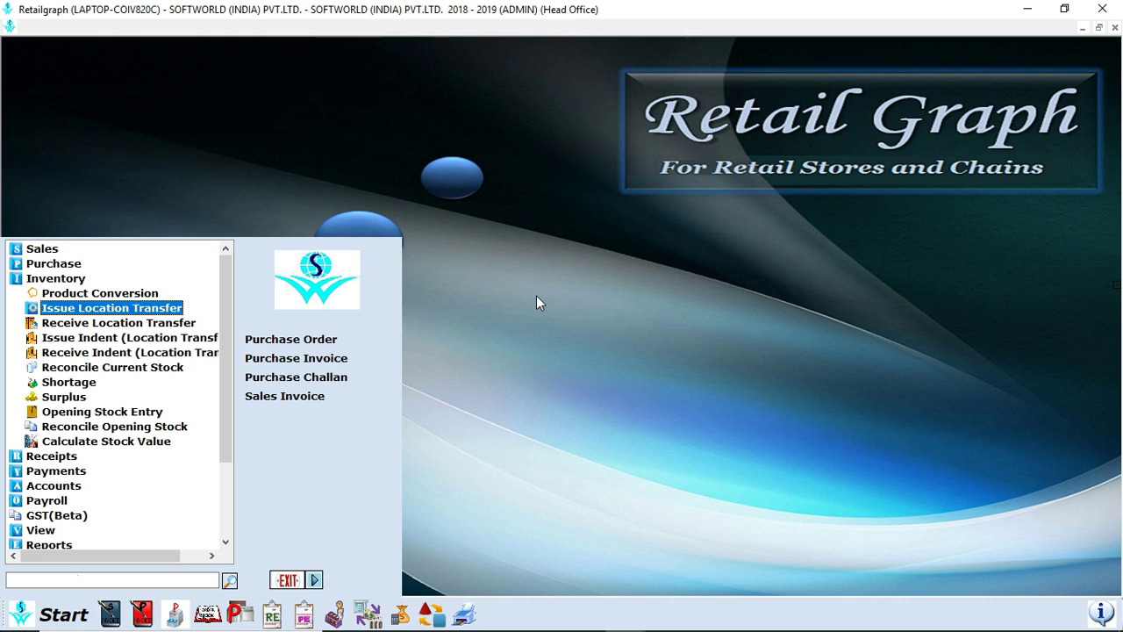
pyautogui.press('Down')
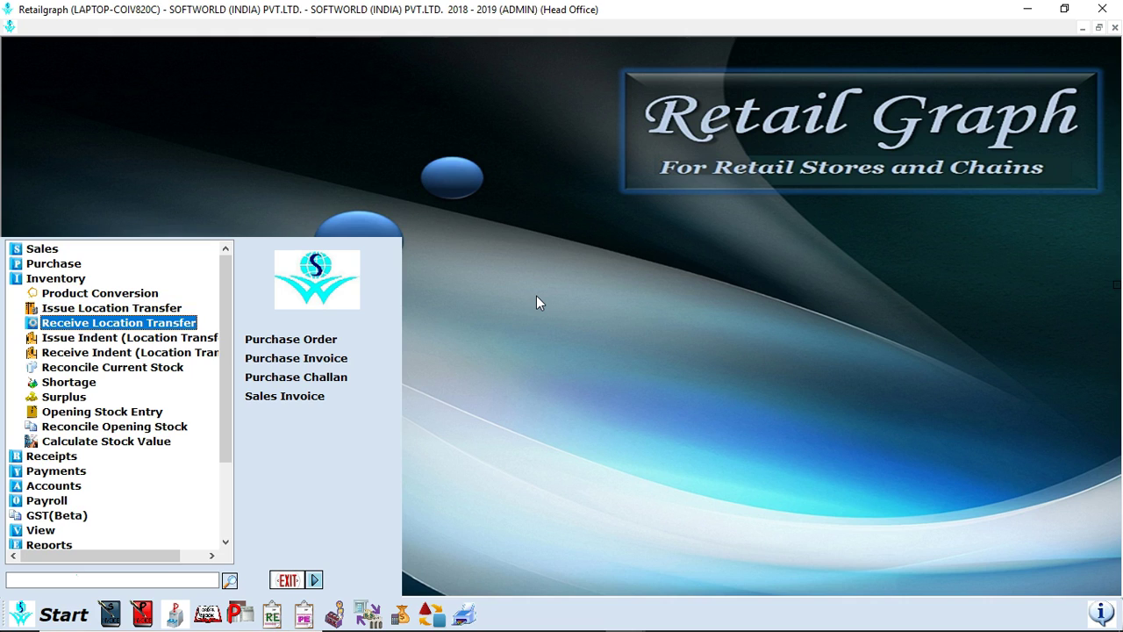
pyautogui.press('Down')
pyautogui.press('Down')
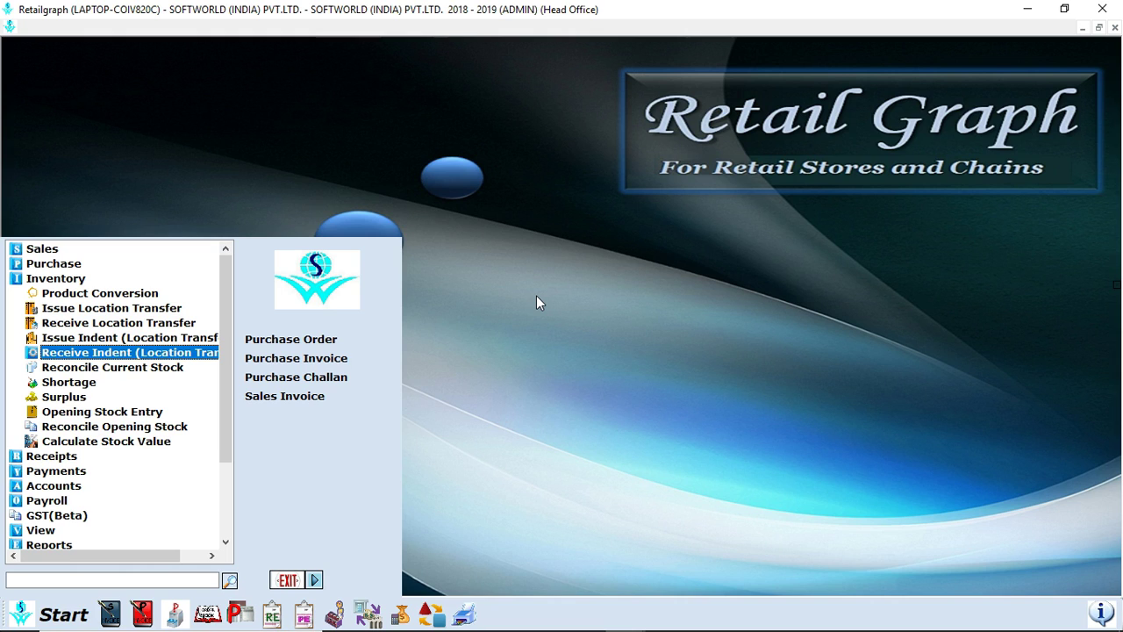
pyautogui.press('Down')
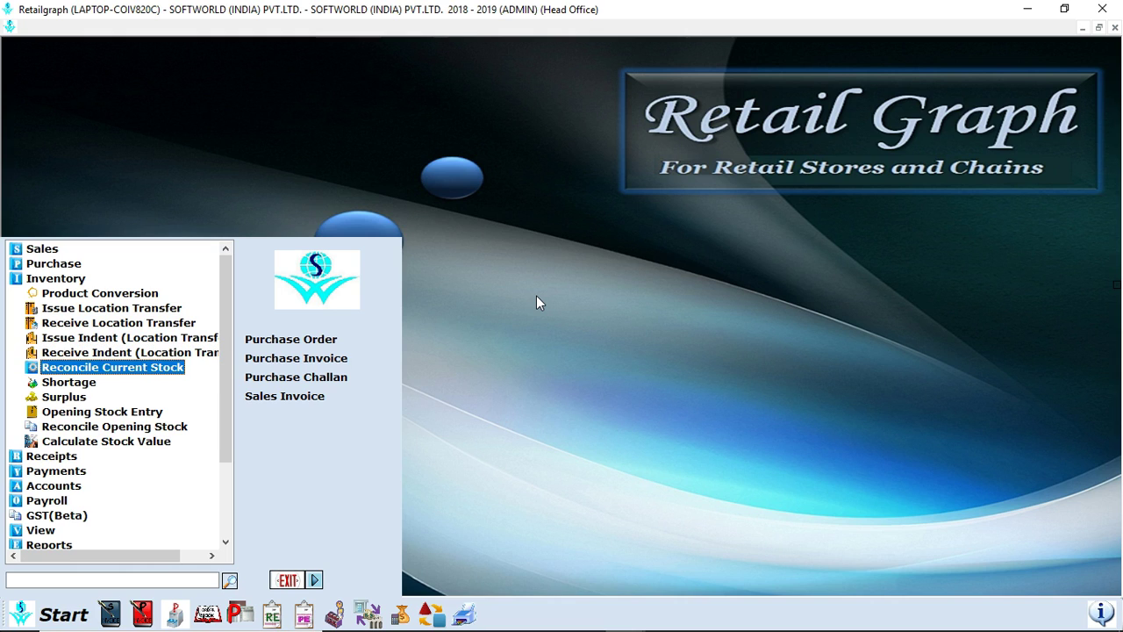
pyautogui.press('Down')
pyautogui.press('Down')
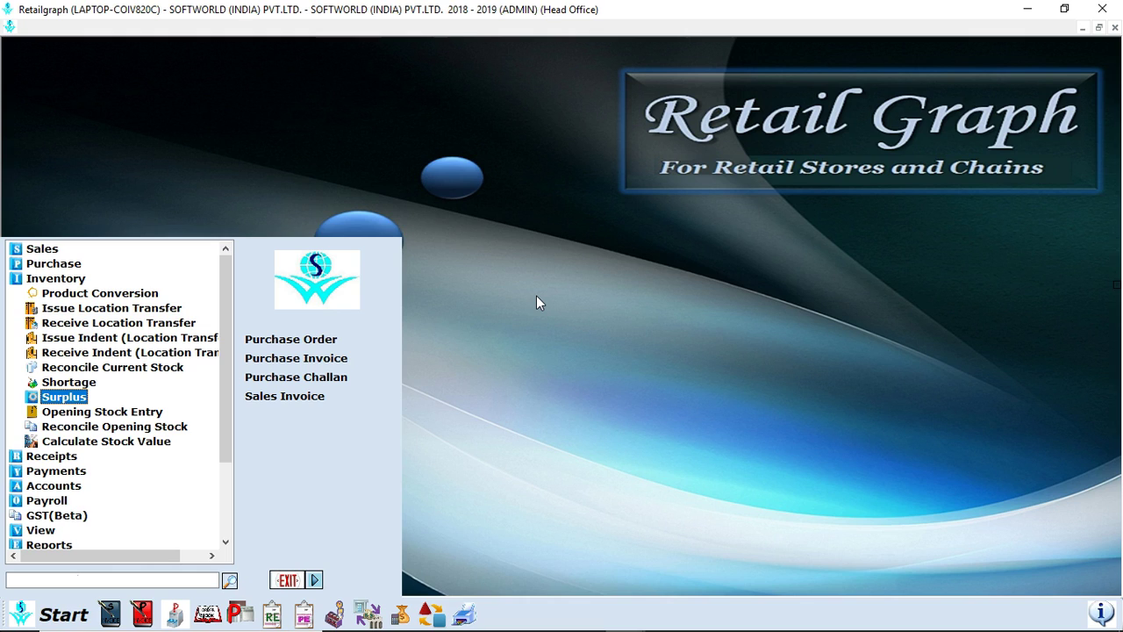
pyautogui.press('Down')
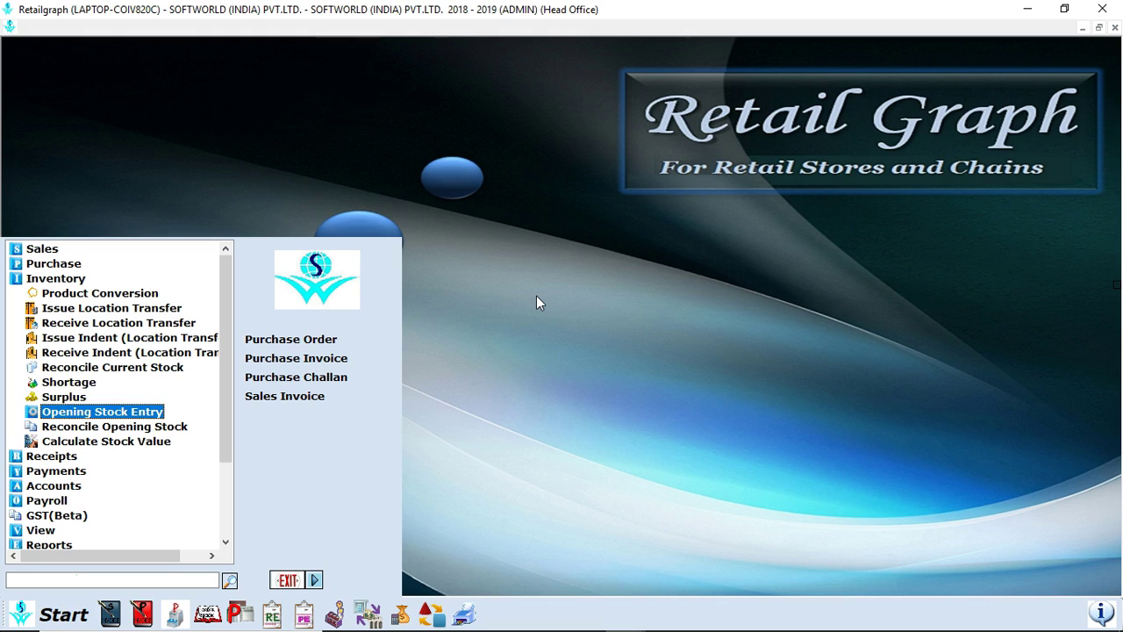
pyautogui.press('Down')
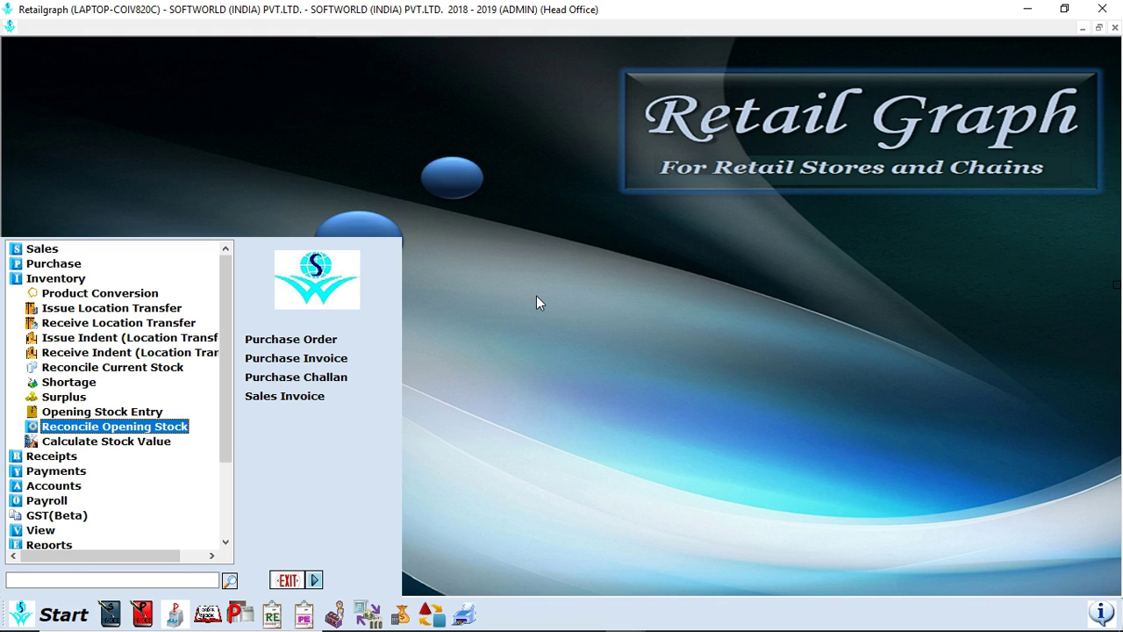
pyautogui.press('Down')
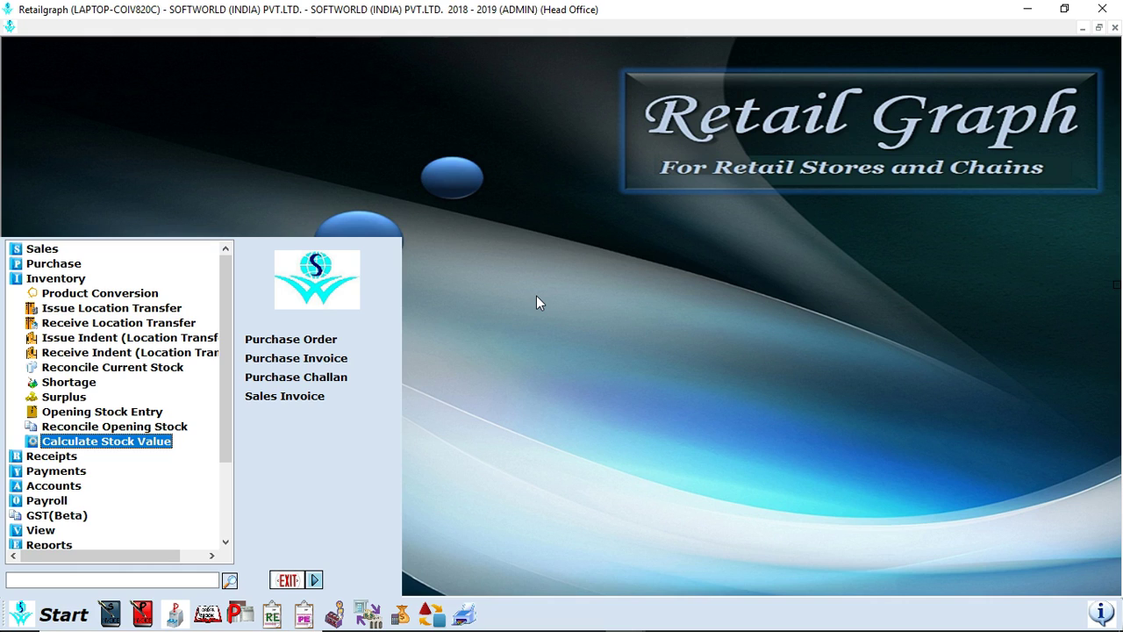
# Switch from the Inventory group to Receipts, view the blank Receipt form and close it
pyautogui.press('Left')
pyautogui.press('Left')
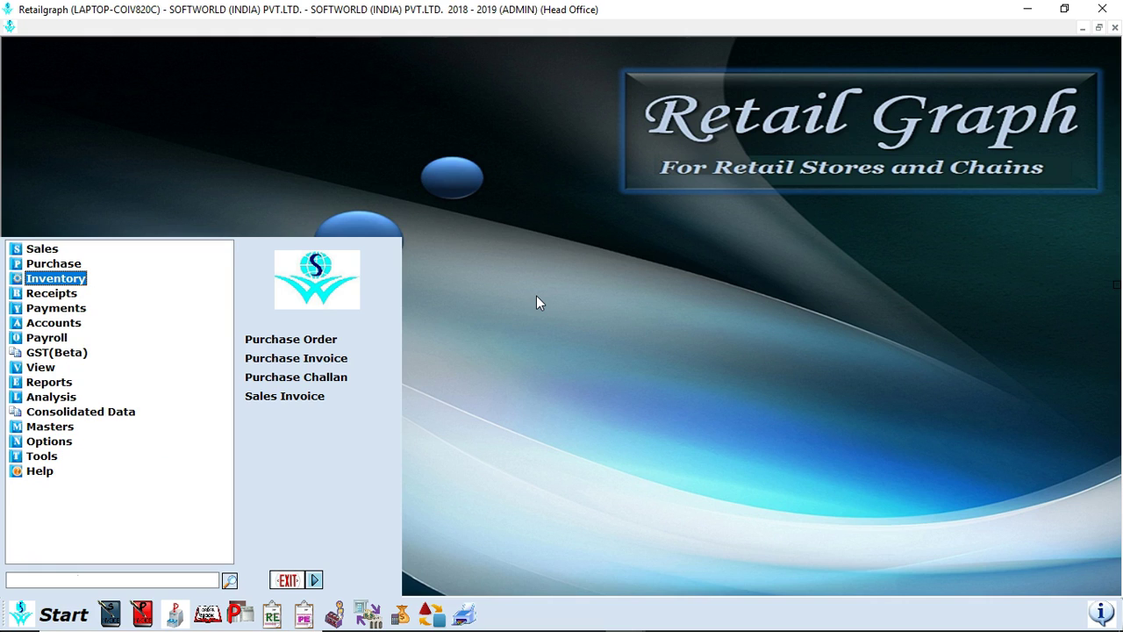
pyautogui.press('Down')
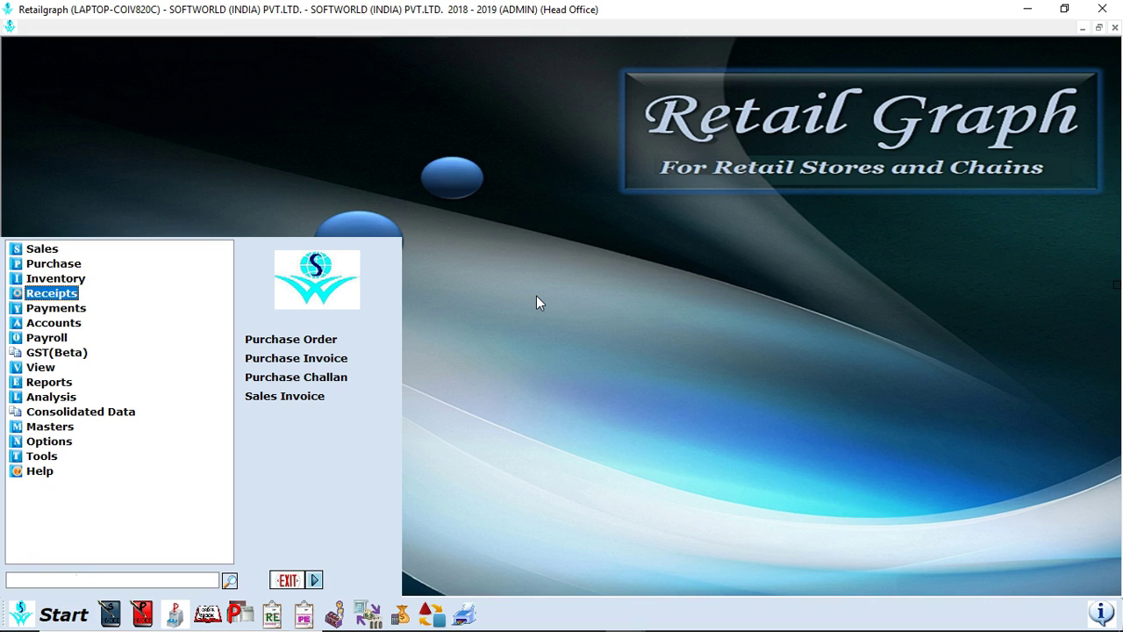
pyautogui.press('Right')
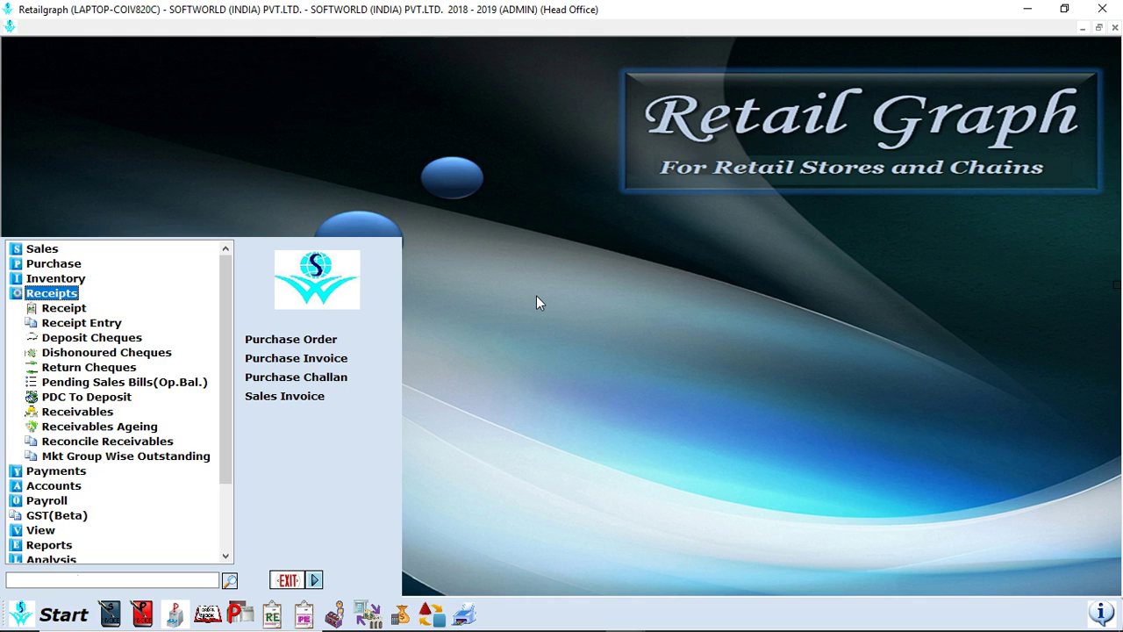
pyautogui.press('Down')
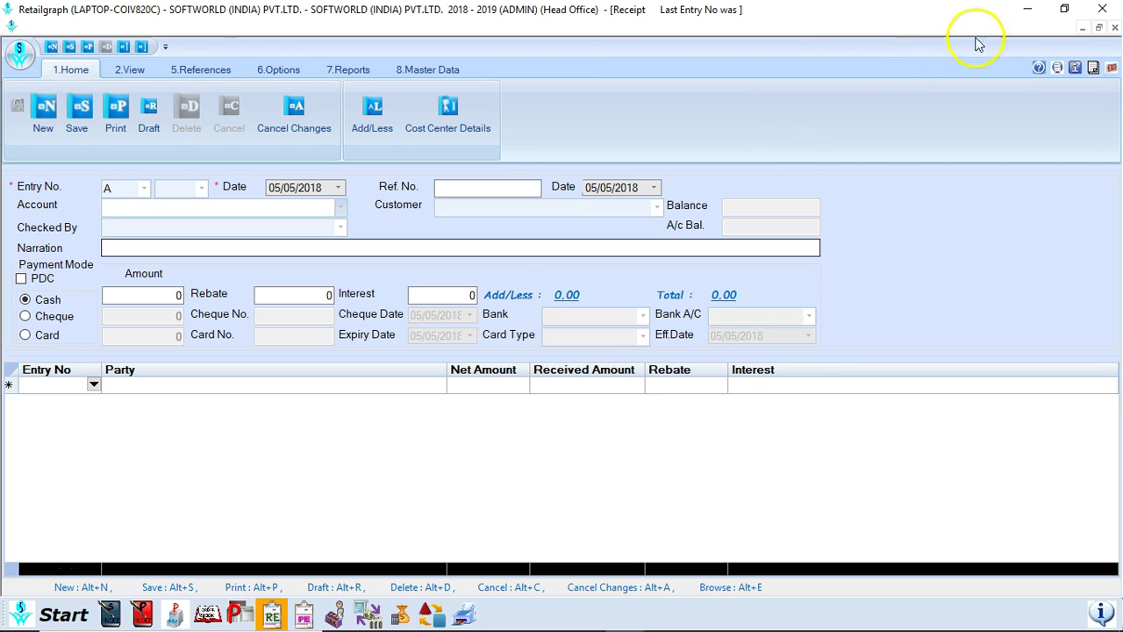
pyautogui.click(1110, 68)
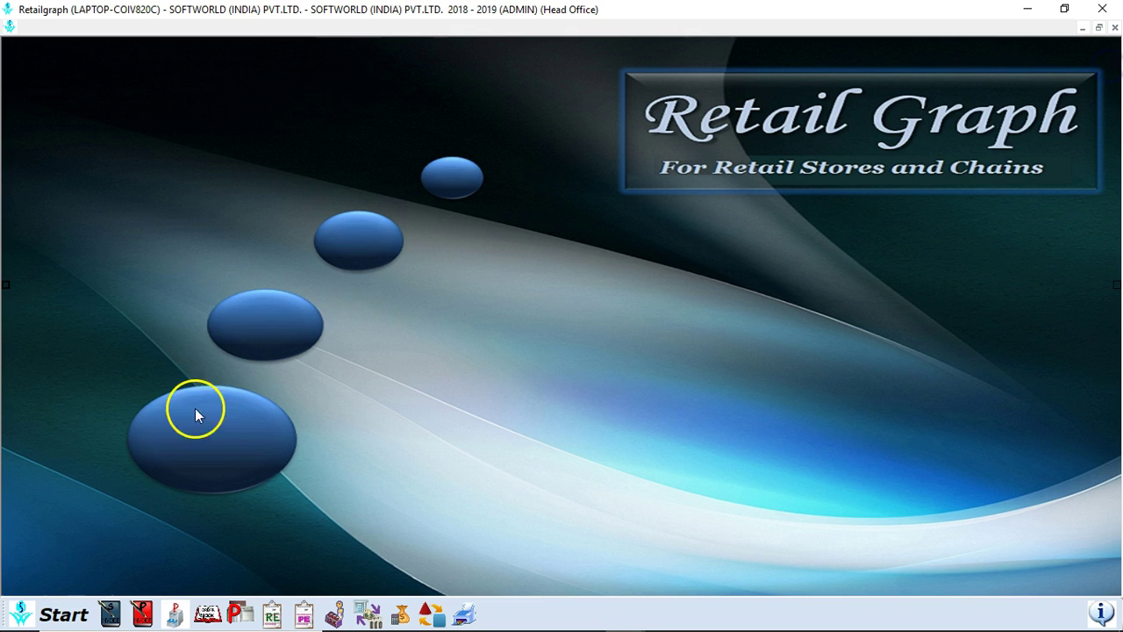
# Review the remaining Receipts entries one by one, from Receipt Entry to Mkt Group Wise Outstanding
pyautogui.click(59, 607)
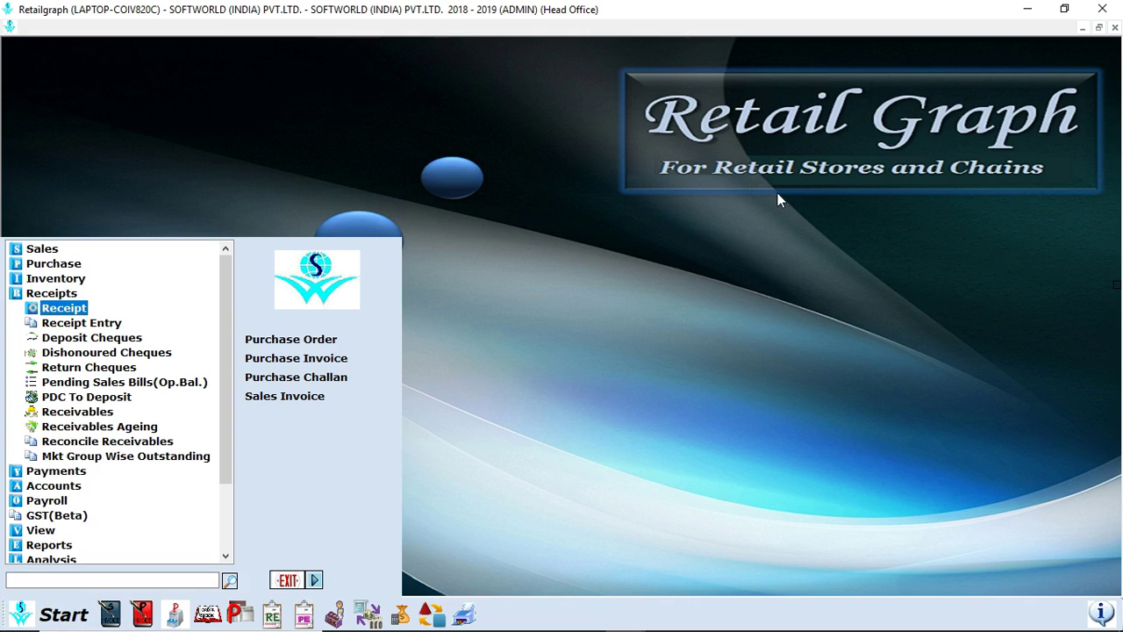
pyautogui.press('Down')
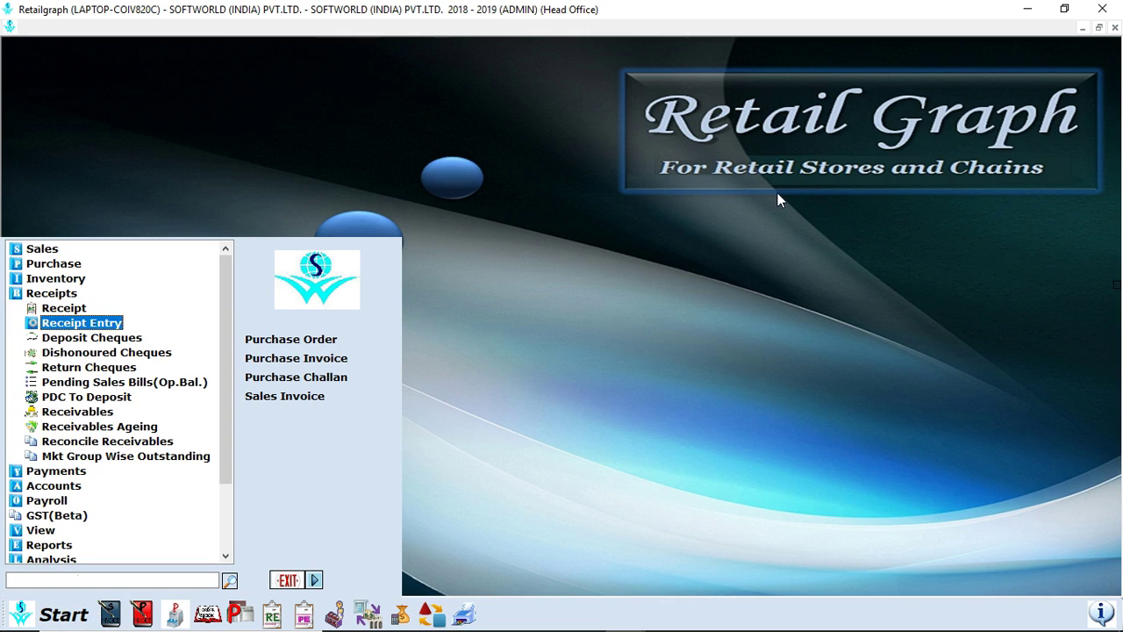
pyautogui.press('Down')
pyautogui.press('Down')
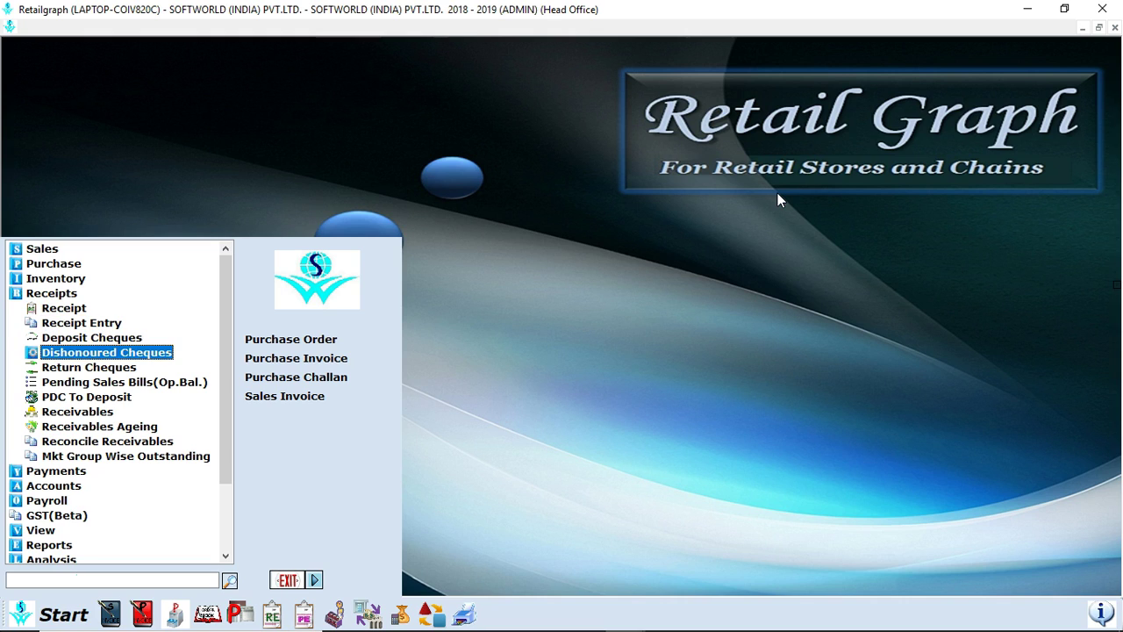
pyautogui.press('Down')
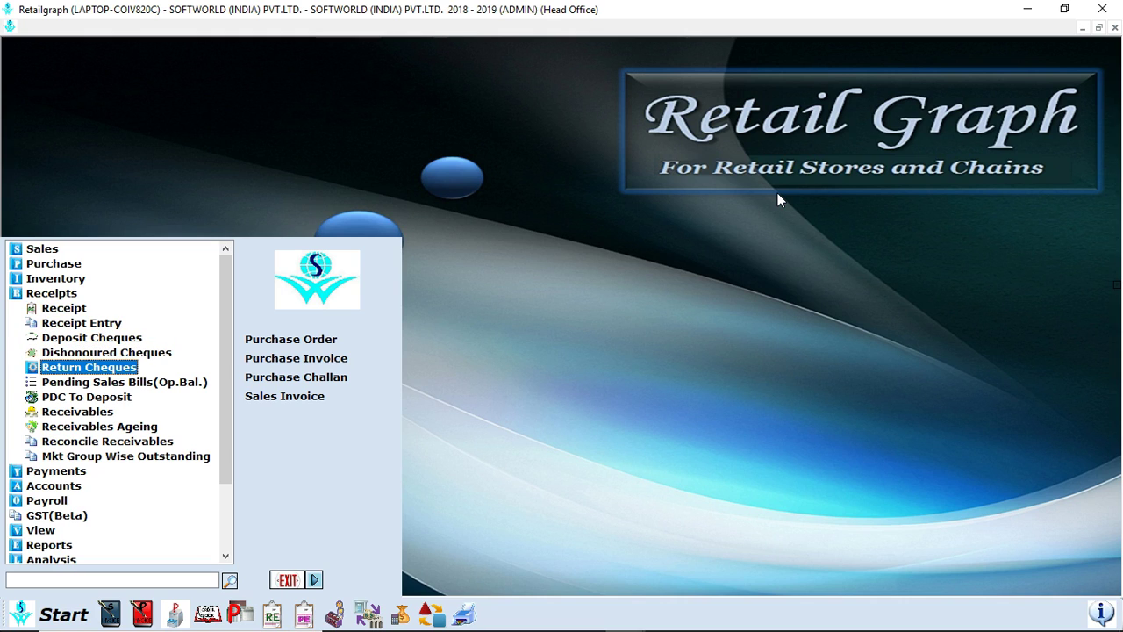
pyautogui.press('Down')
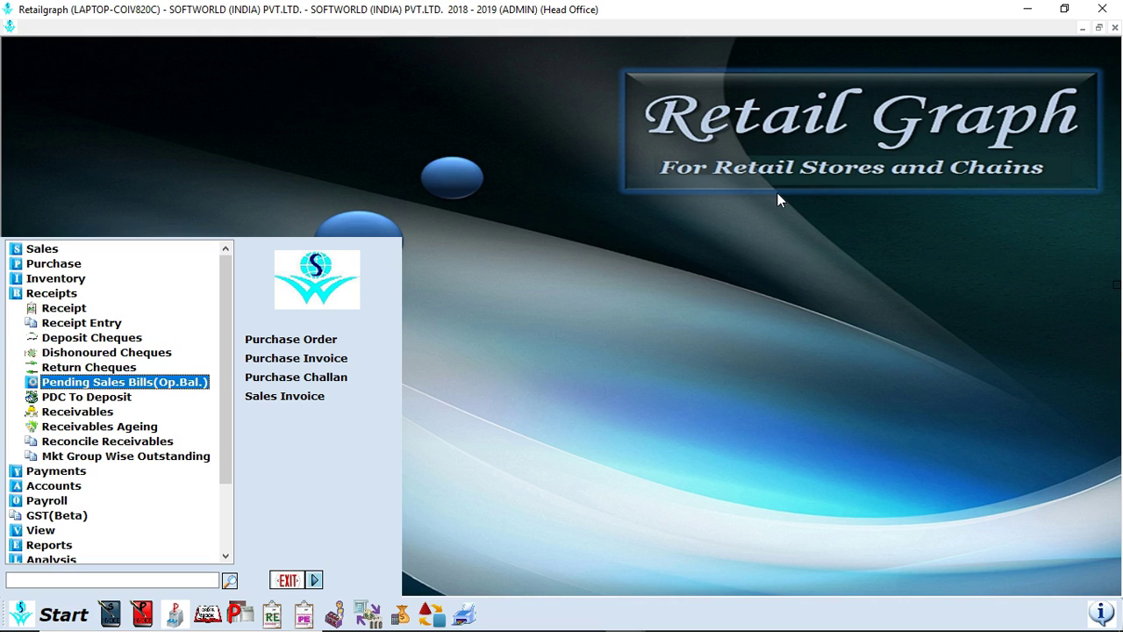
pyautogui.press('Down')
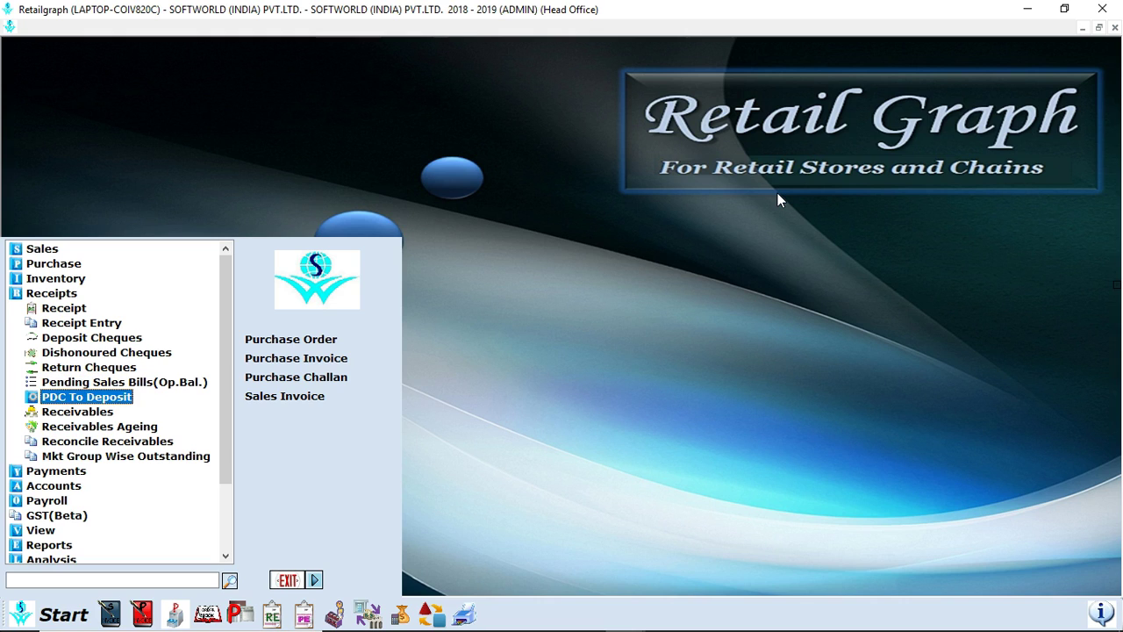
pyautogui.press('Down')
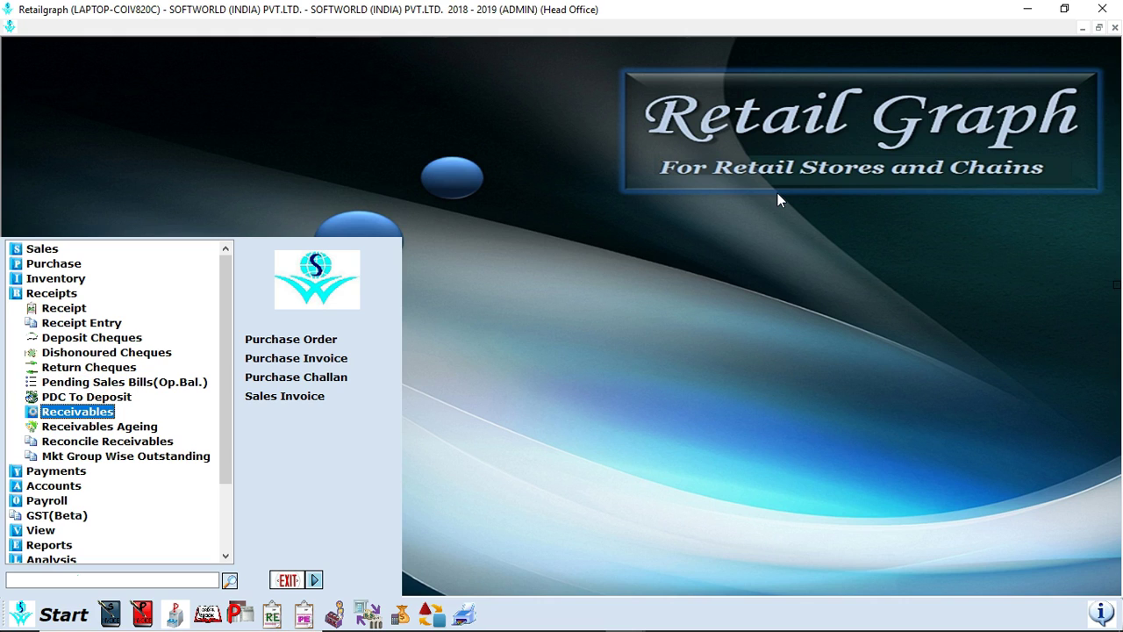
pyautogui.press('Down')
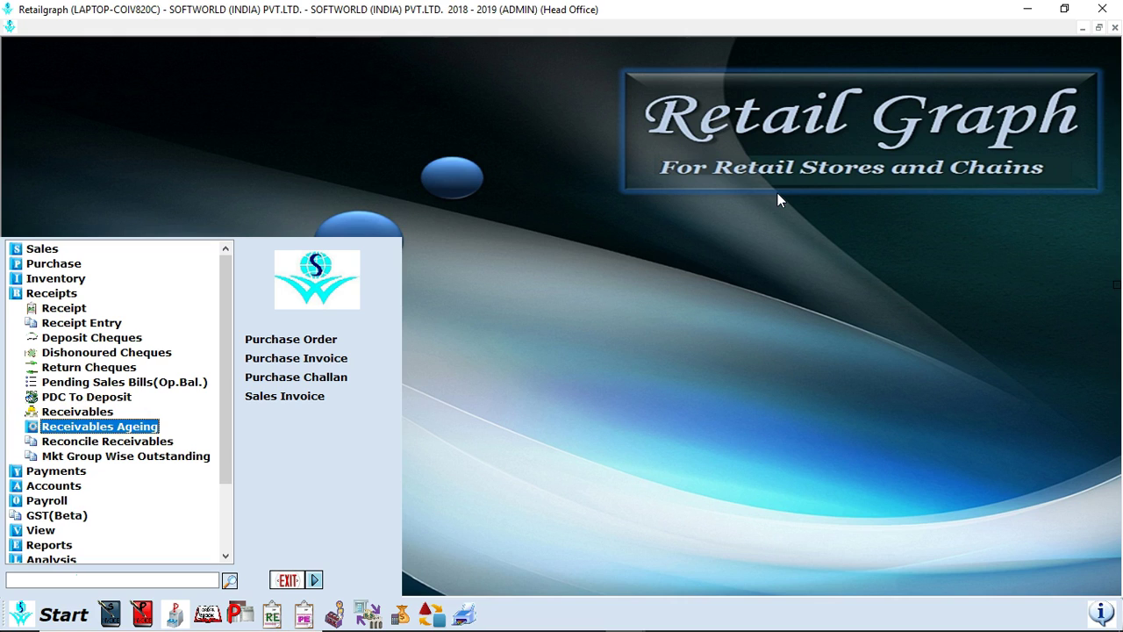
pyautogui.press('Down')
pyautogui.press('Down')
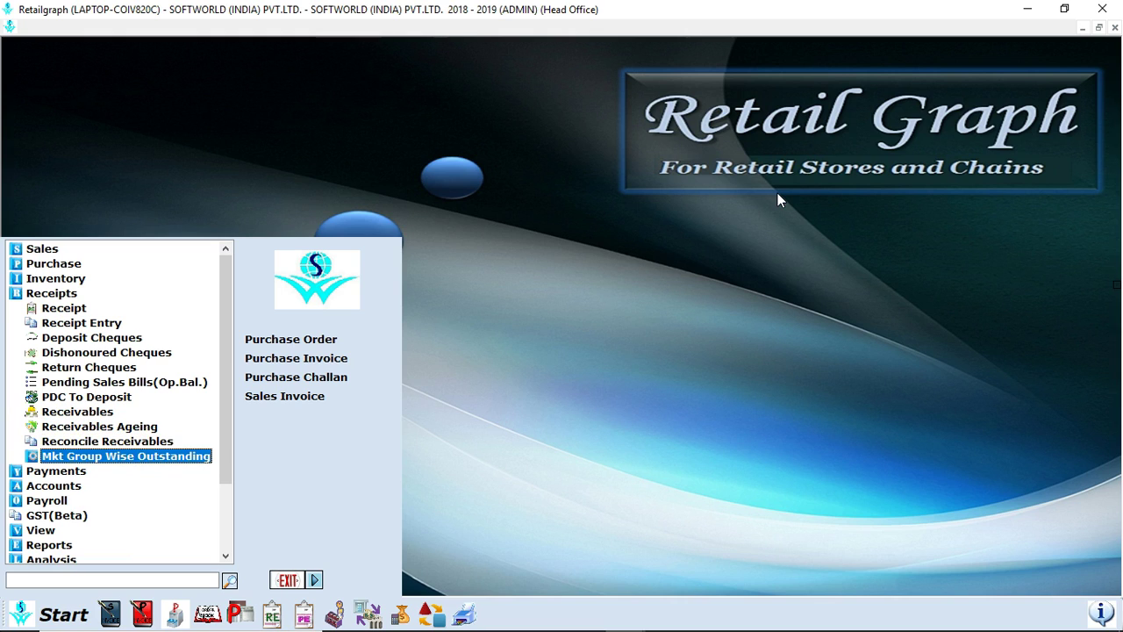
# Switch from the Receipts group to Payments, view the blank Payment form and close it
pyautogui.press('Left')
pyautogui.press('Left')
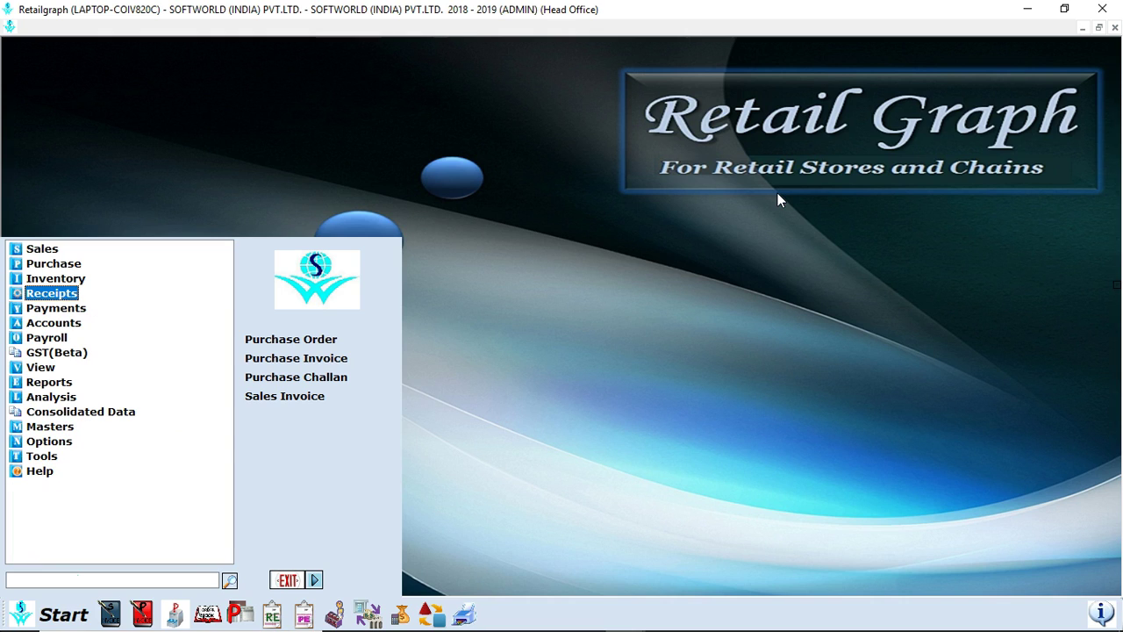
pyautogui.press('Down')
pyautogui.press('Right')
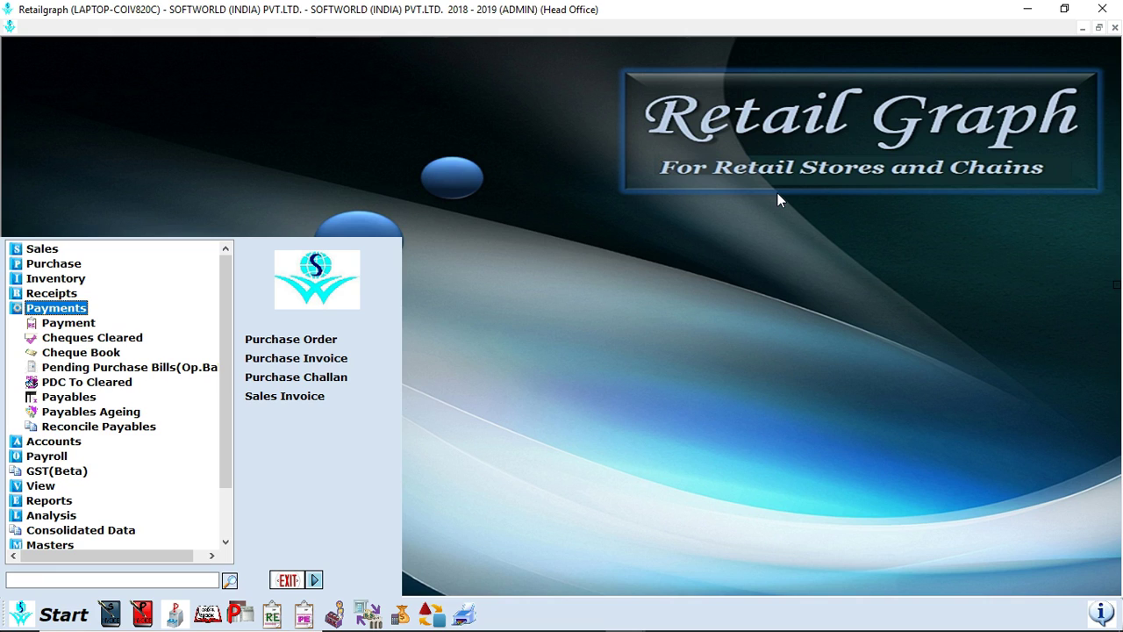
pyautogui.press('Down')
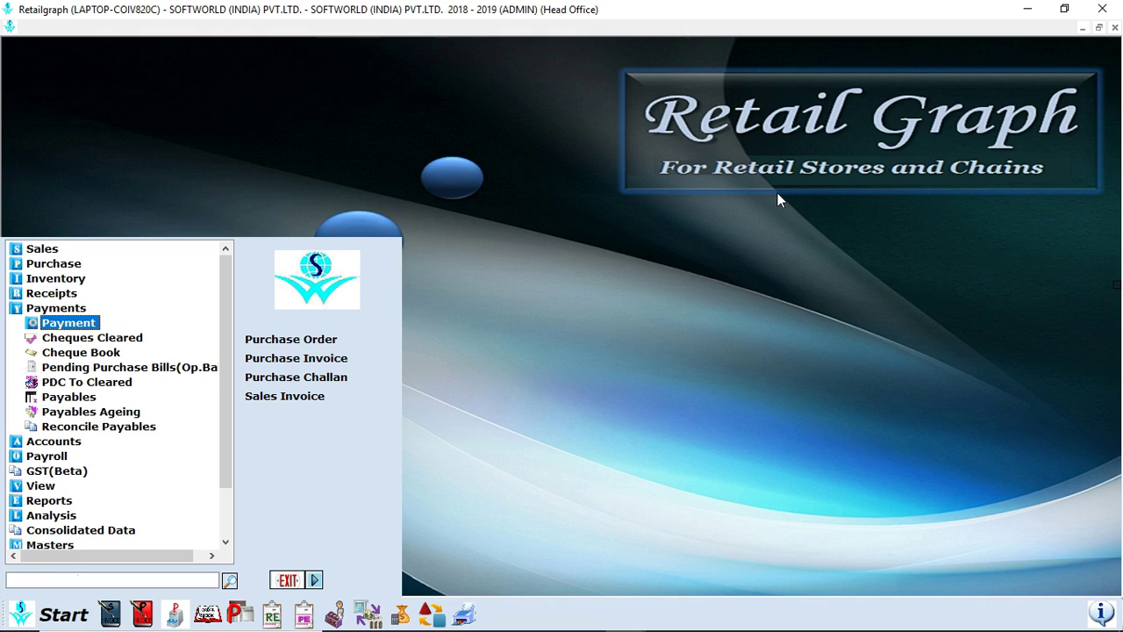
pyautogui.press('Return')
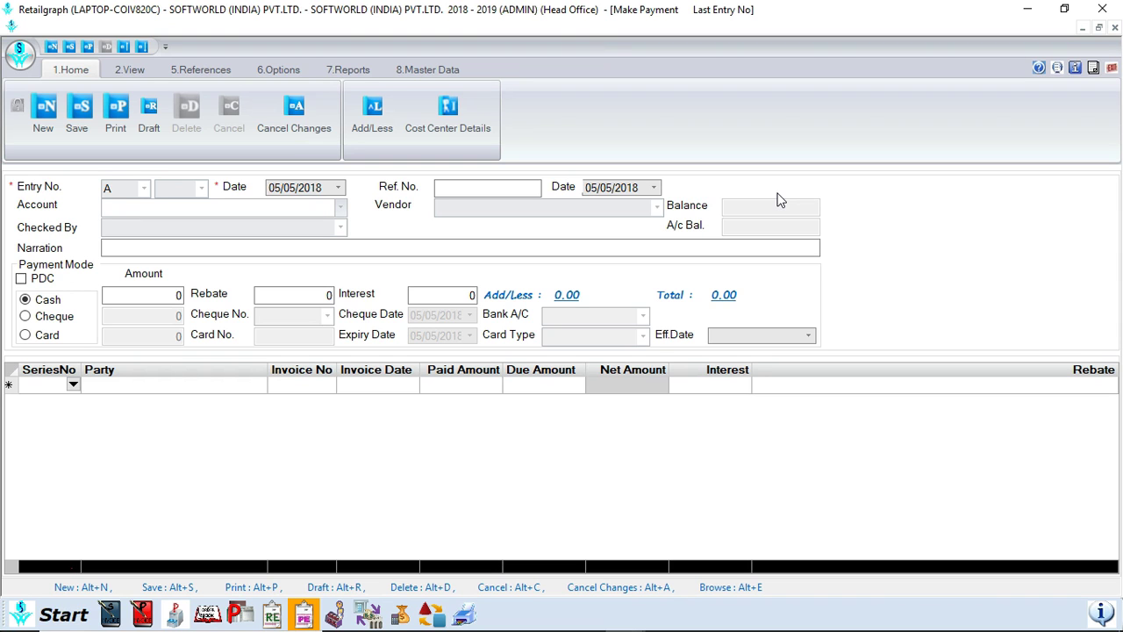
pyautogui.click(1111, 67)
# Review the remaining Payments entries one by one, from Cheques Cleared to Reconcile Payables
pyautogui.click(48, 613)
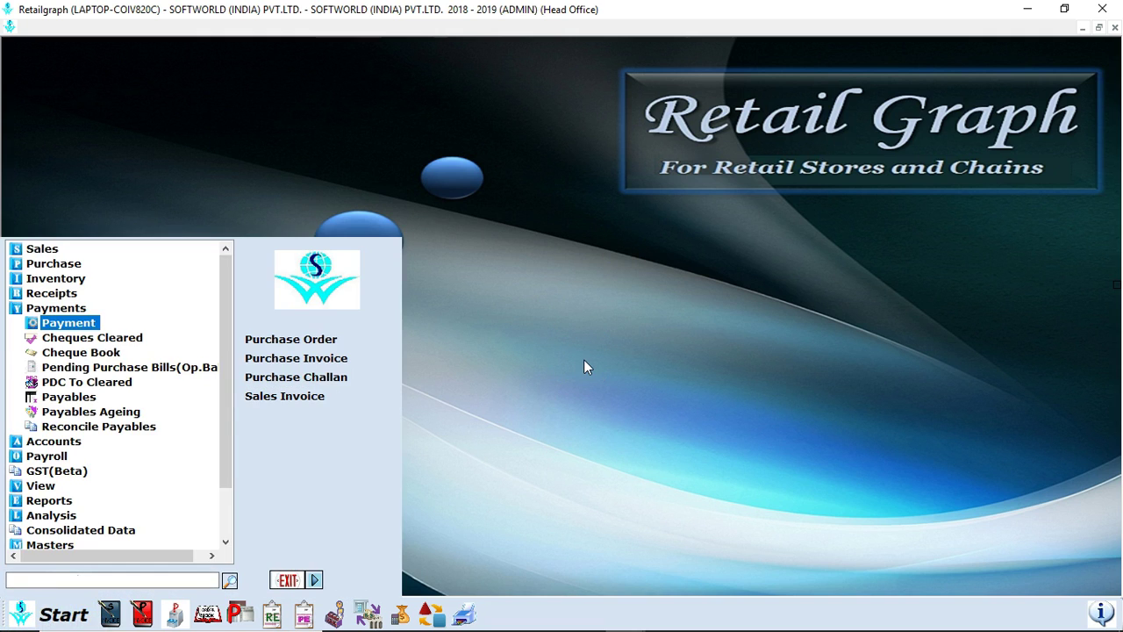
pyautogui.press('Down')
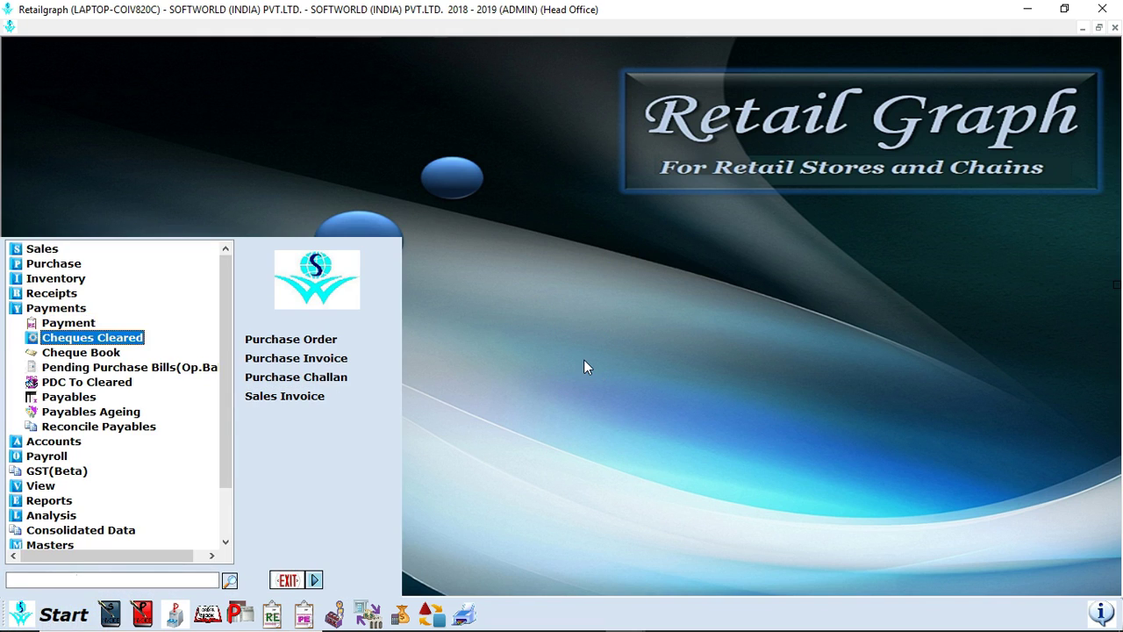
pyautogui.press('Down')
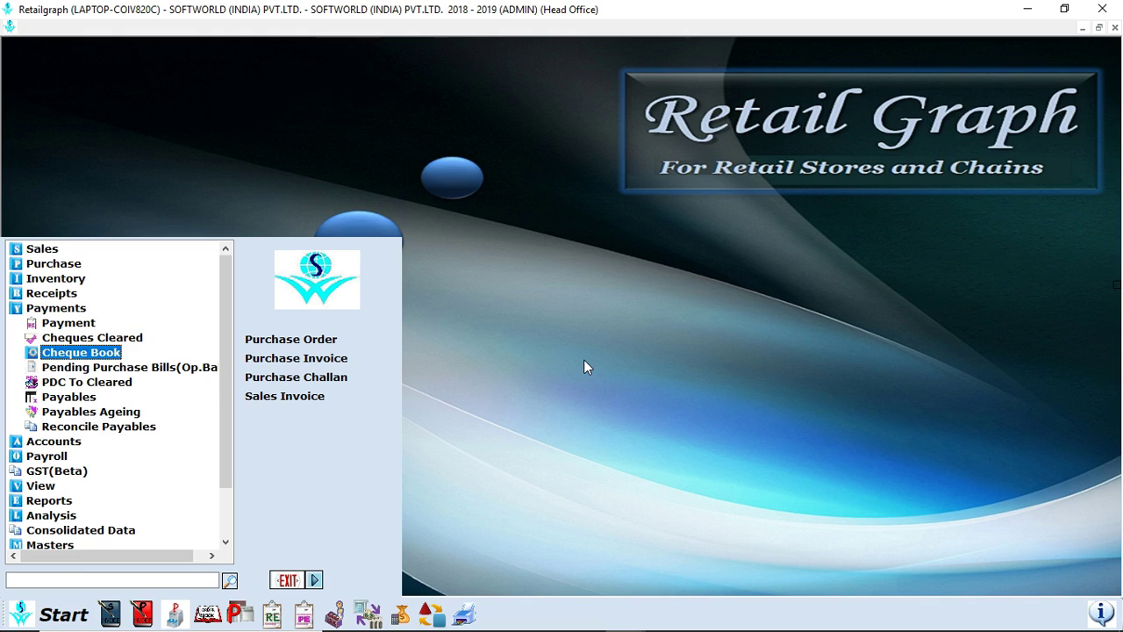
pyautogui.press('Down')
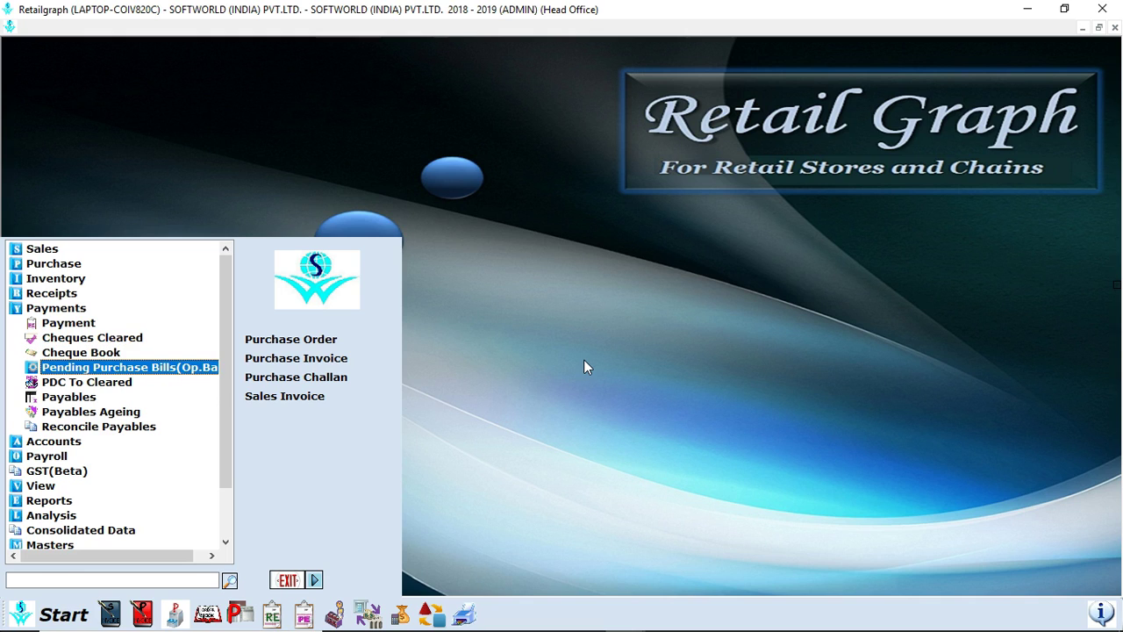
pyautogui.press('Down')
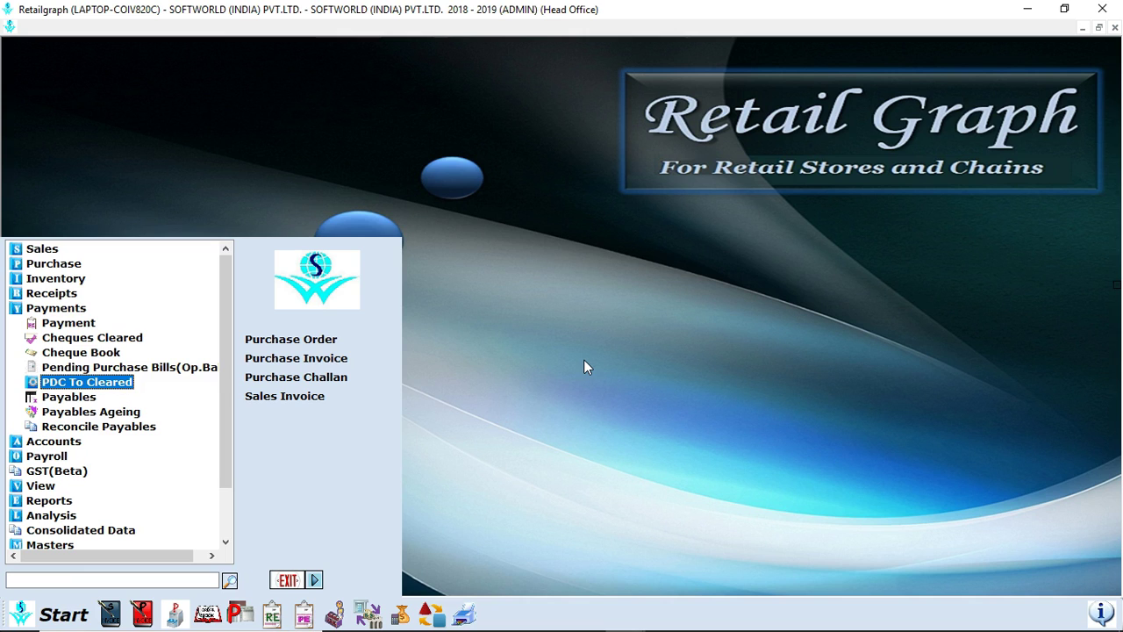
pyautogui.press('Down')
pyautogui.press('Down')
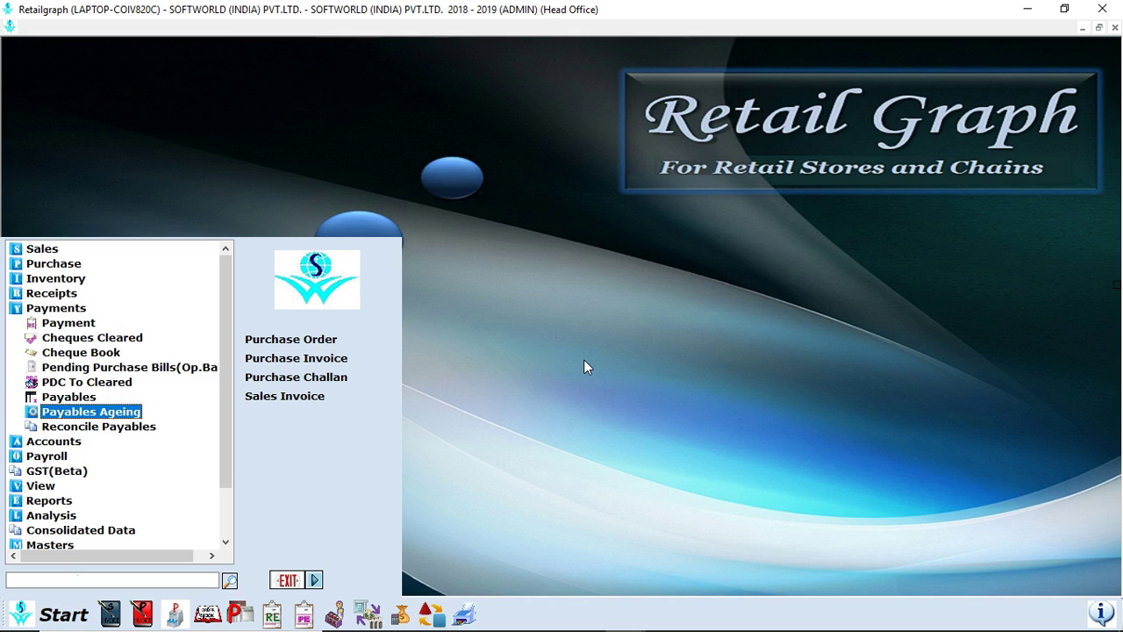
pyautogui.press('Down')
# Switch from the Payments group to Accounts and review its entries from Bank Reconciliation to Verify Voucher
pyautogui.press('Left')
pyautogui.press('Left')
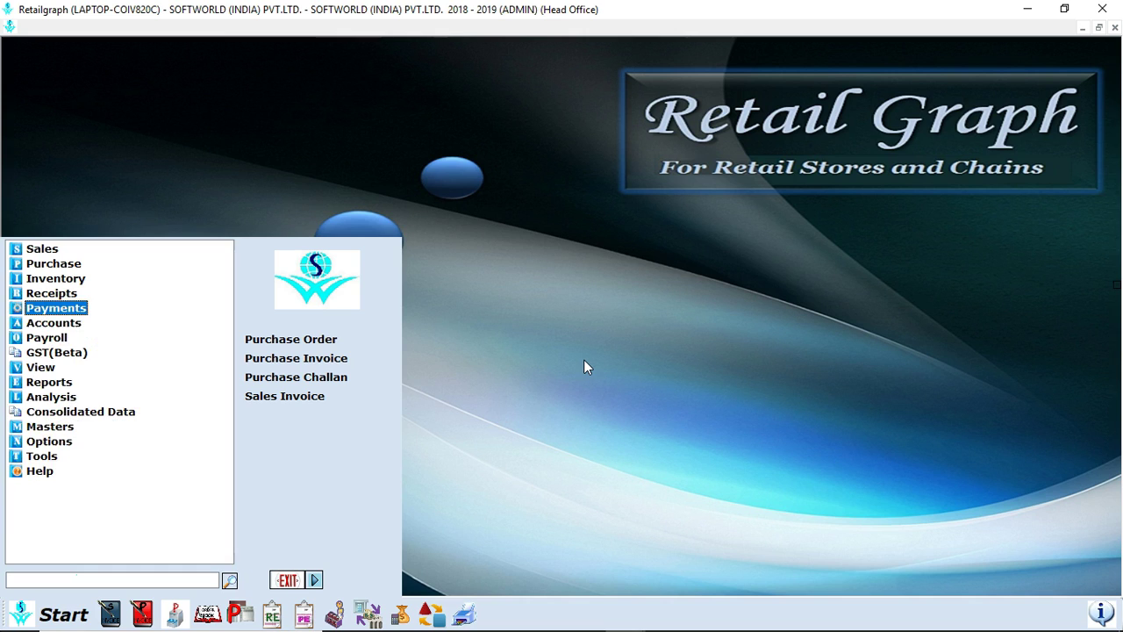
pyautogui.press('Down')
pyautogui.press('Right')
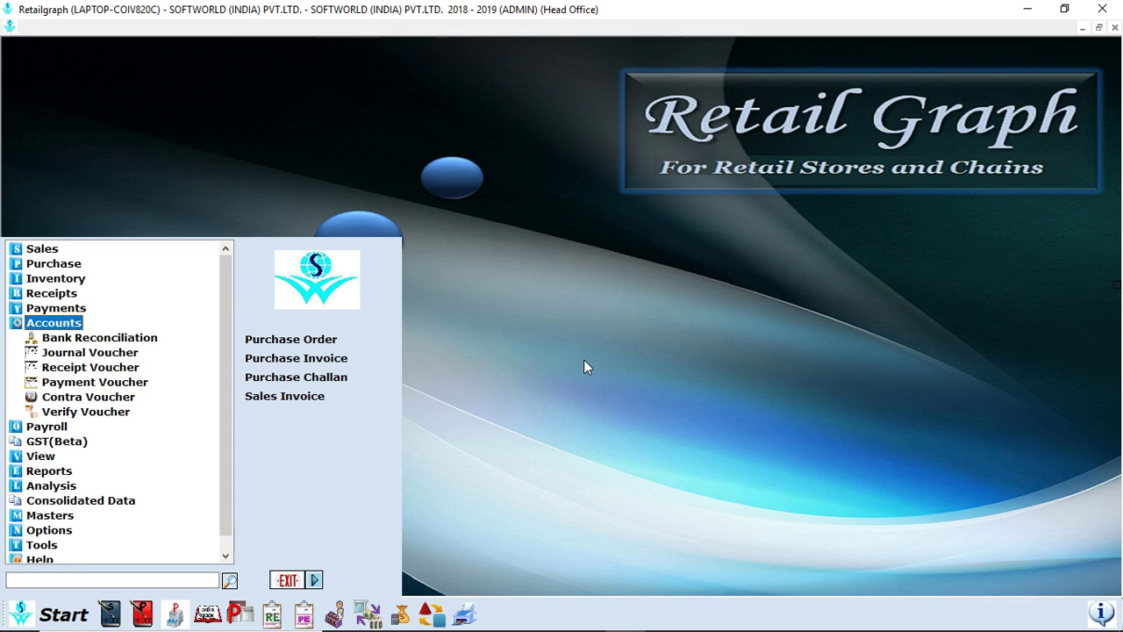
pyautogui.press('Down')
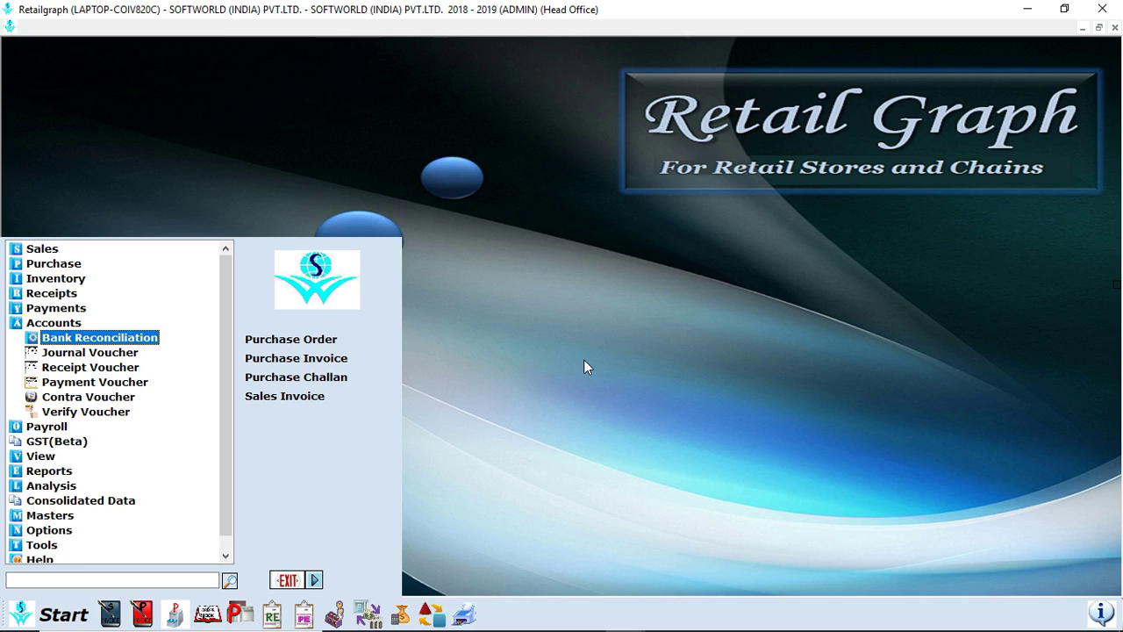
pyautogui.press('Down')
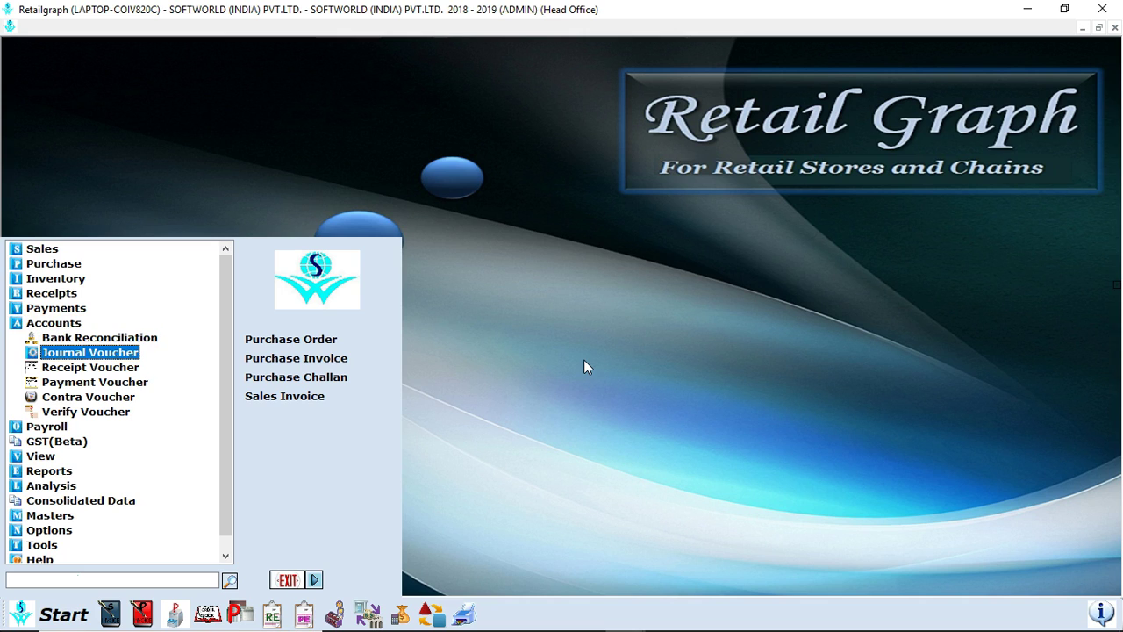
pyautogui.press('Down')
pyautogui.press('Down')
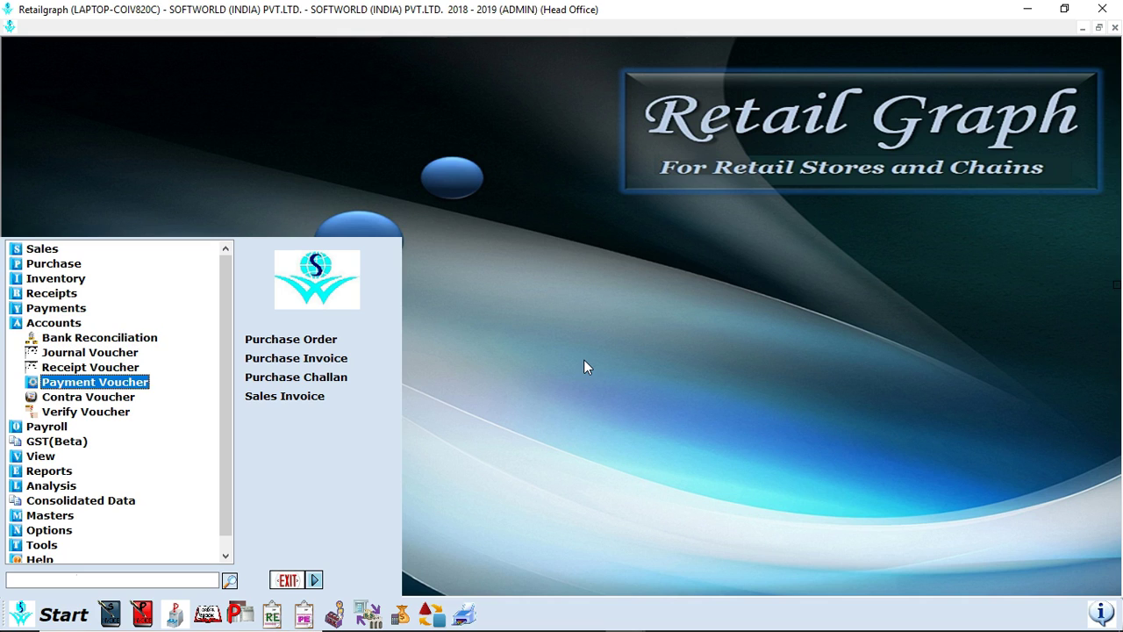
pyautogui.press('Down')
pyautogui.press('Down')
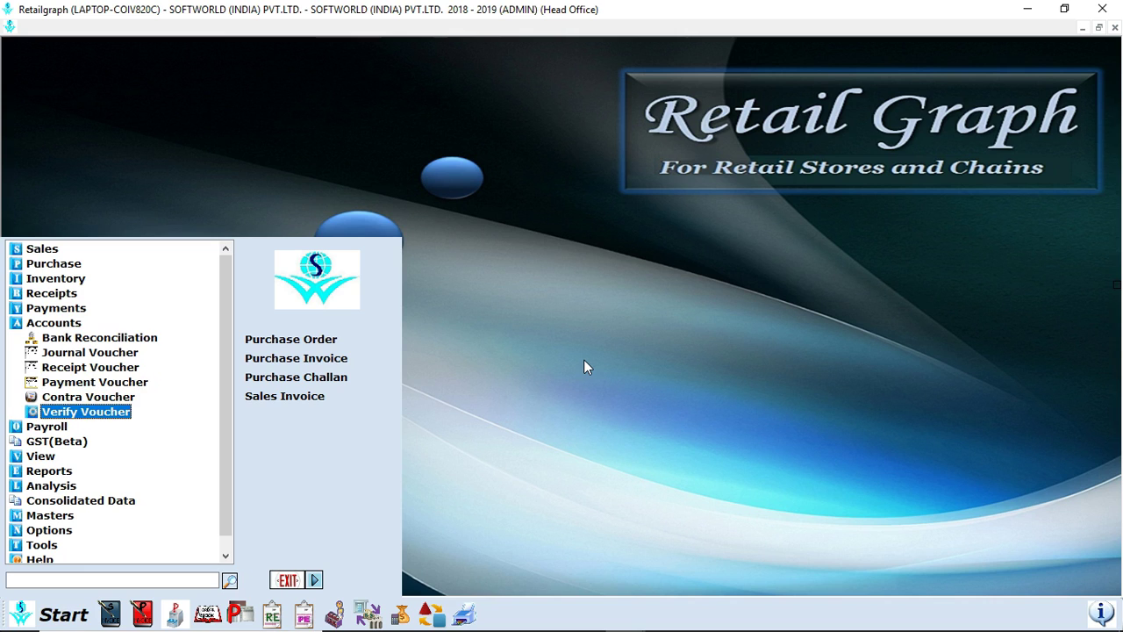
# Switch from the Accounts group to Payroll, view its list of entries and collapse it
pyautogui.press('Left')
pyautogui.press('Left')
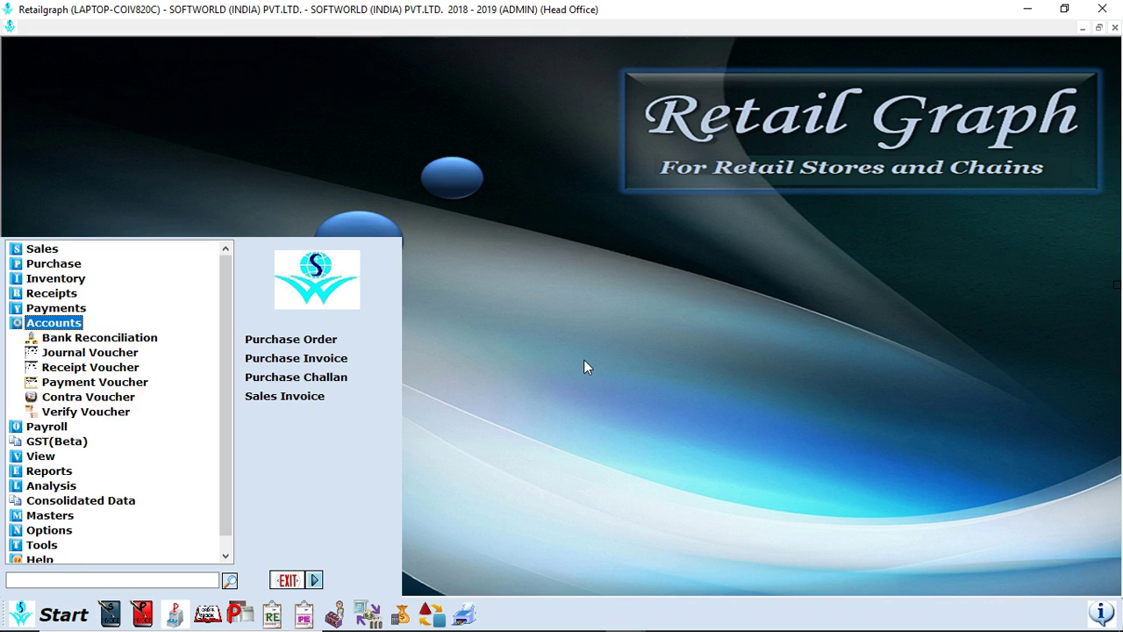
pyautogui.press('Down')
pyautogui.press('Right')
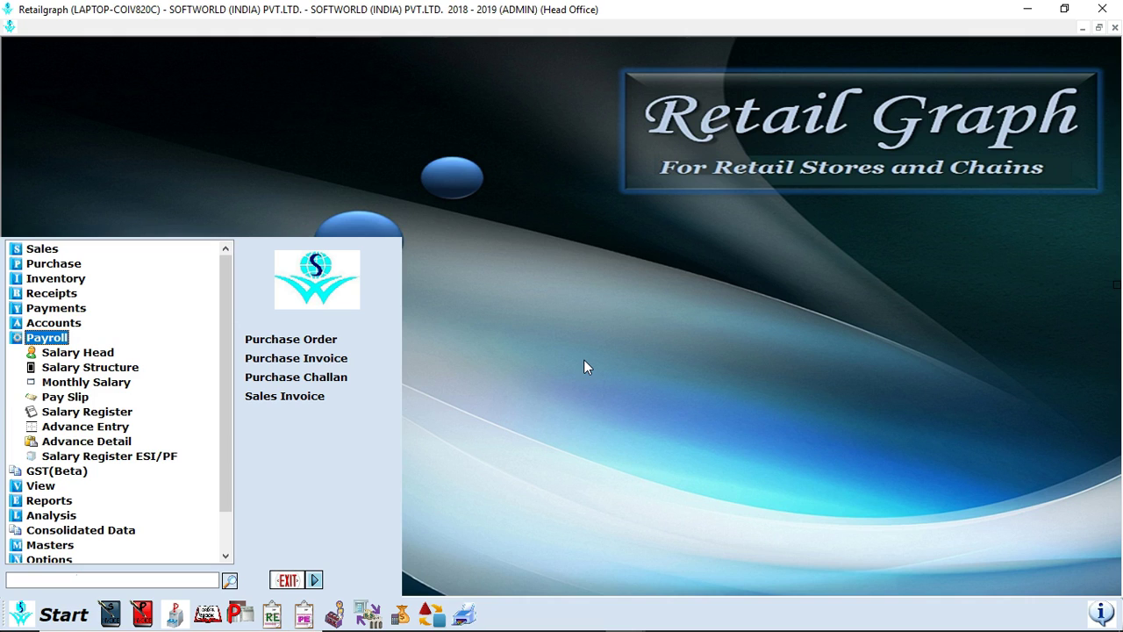
pyautogui.press('Left')
# Expand the GST(Beta) group and review its entries from GST Summary Data to GST Return (Karvy)
pyautogui.press('Down')
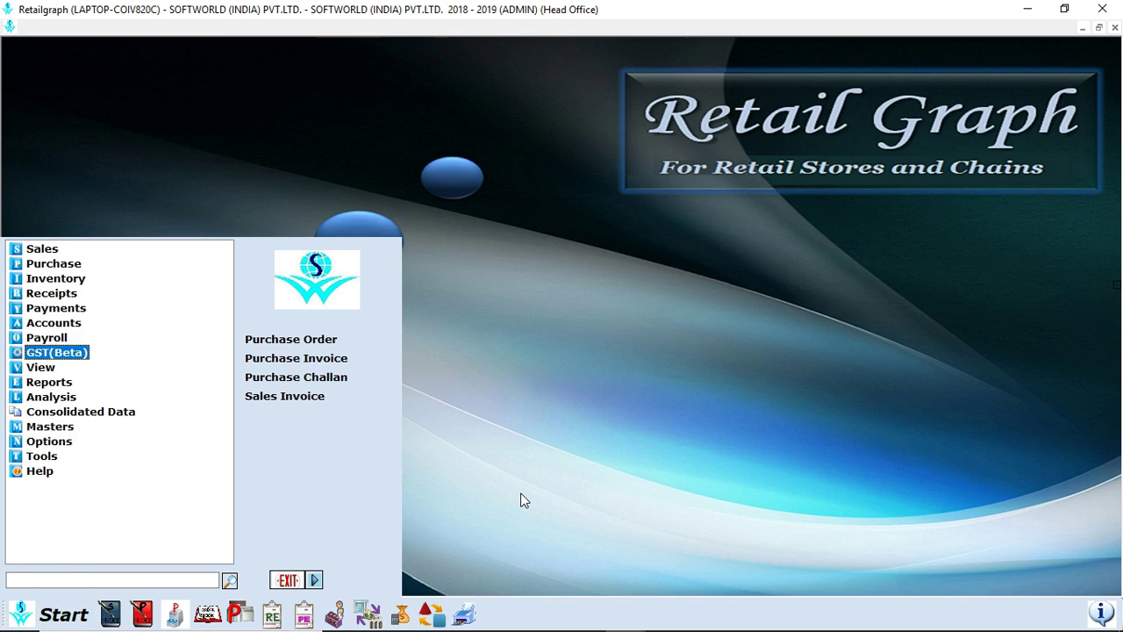
pyautogui.press('Right')
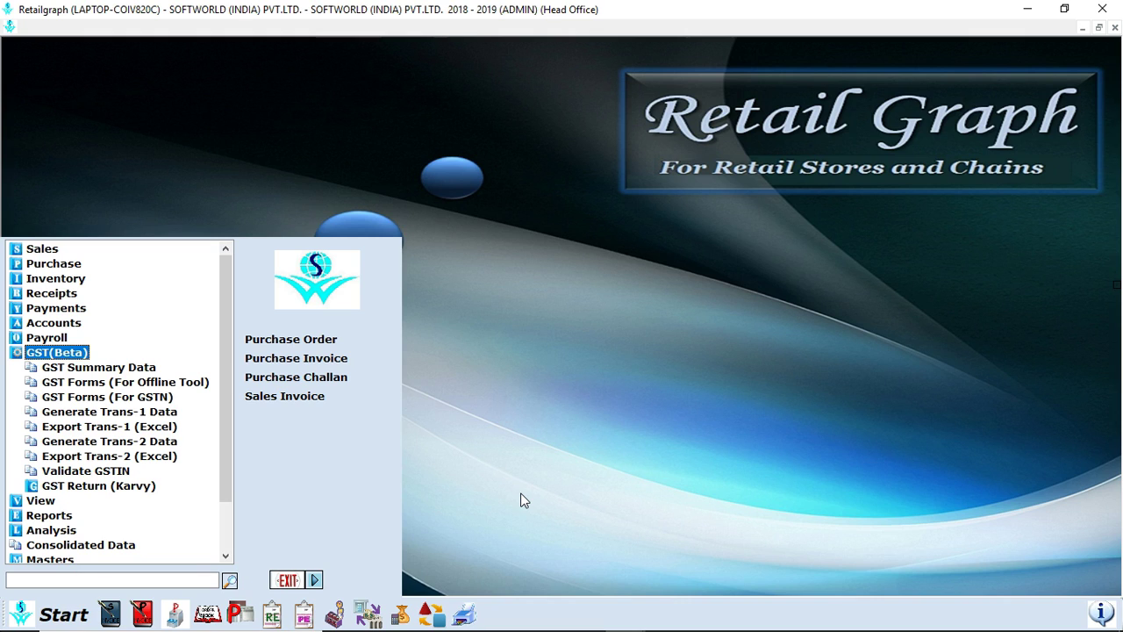
pyautogui.press('Down')
pyautogui.press('Down')
pyautogui.press('Down')
pyautogui.press('Down')
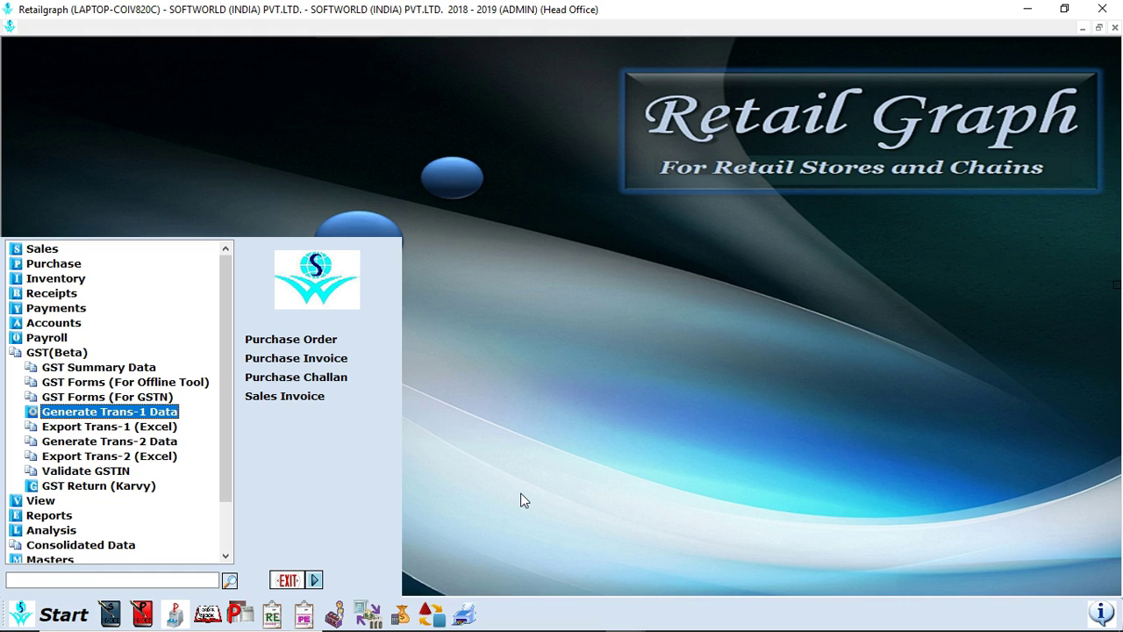
pyautogui.press('Down')
pyautogui.press('Down')
pyautogui.press('Down')
pyautogui.press('Down')
pyautogui.press('Down')
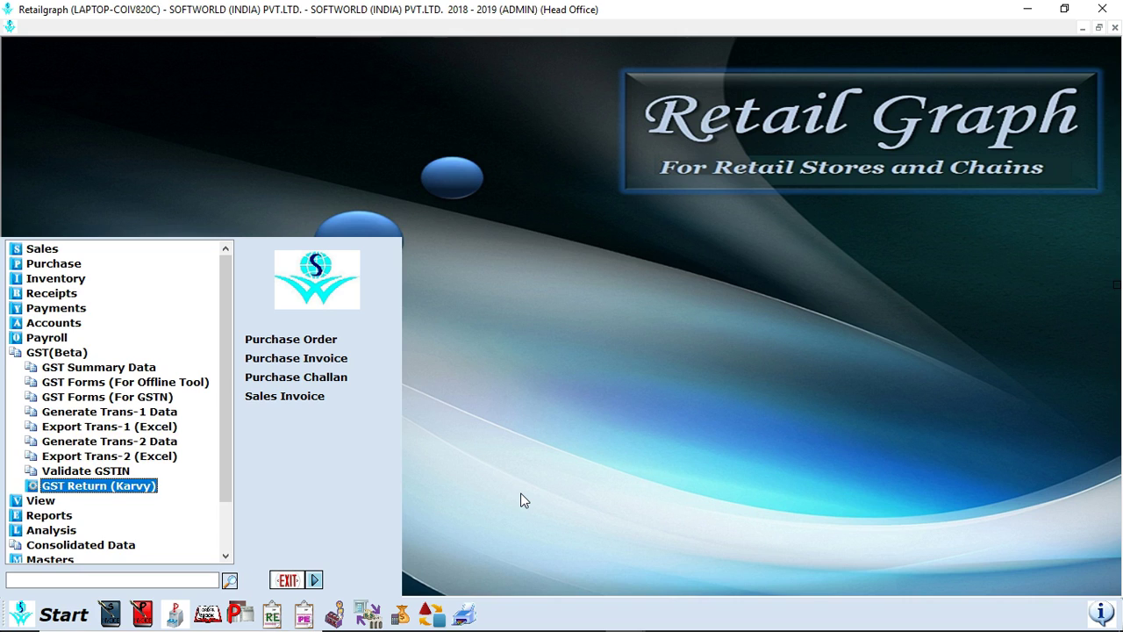
# Expand GST Return (Karvy) and view its sub-entries, starting with Registration
pyautogui.press('Right')
pyautogui.press('Down')
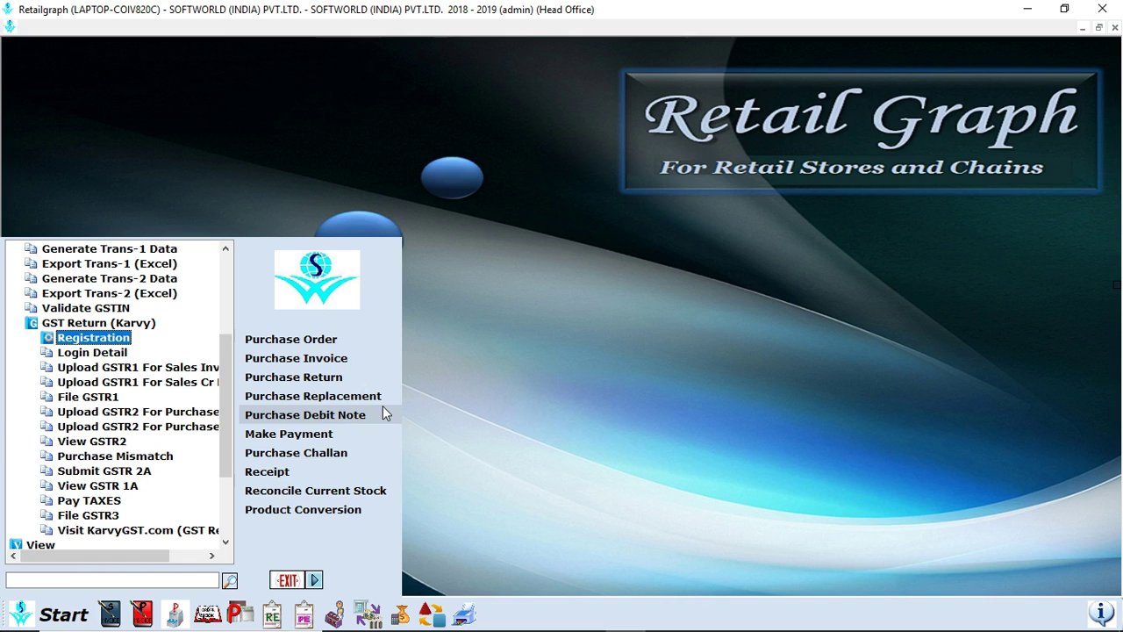
pyautogui.click(514, 396)
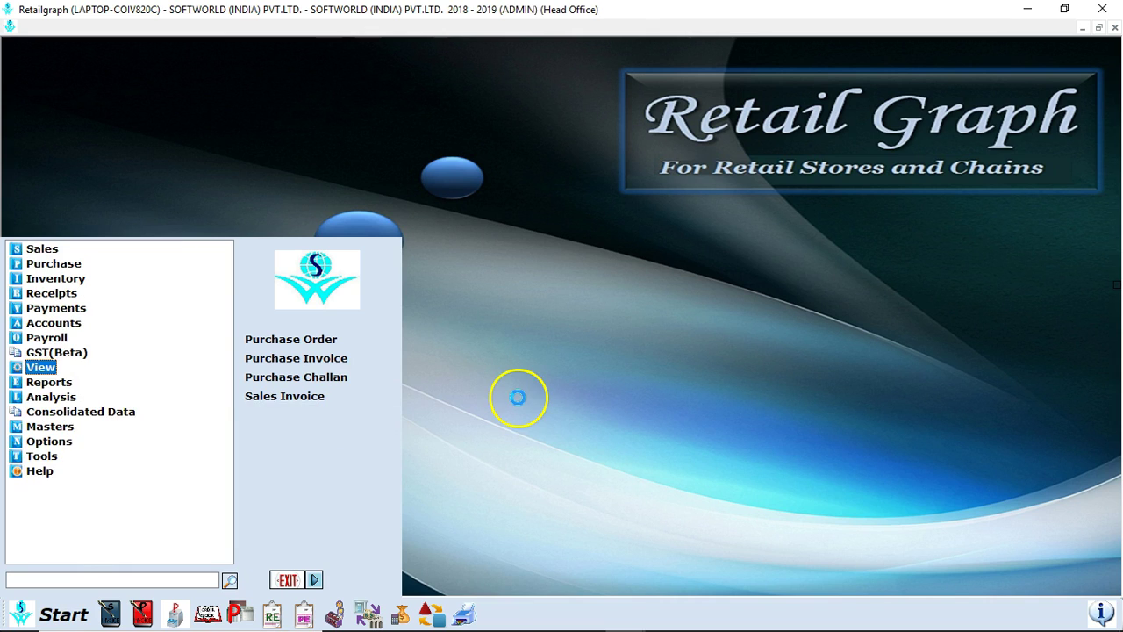
# Expand the View group and open its Product Query form
pyautogui.click(75, 539)
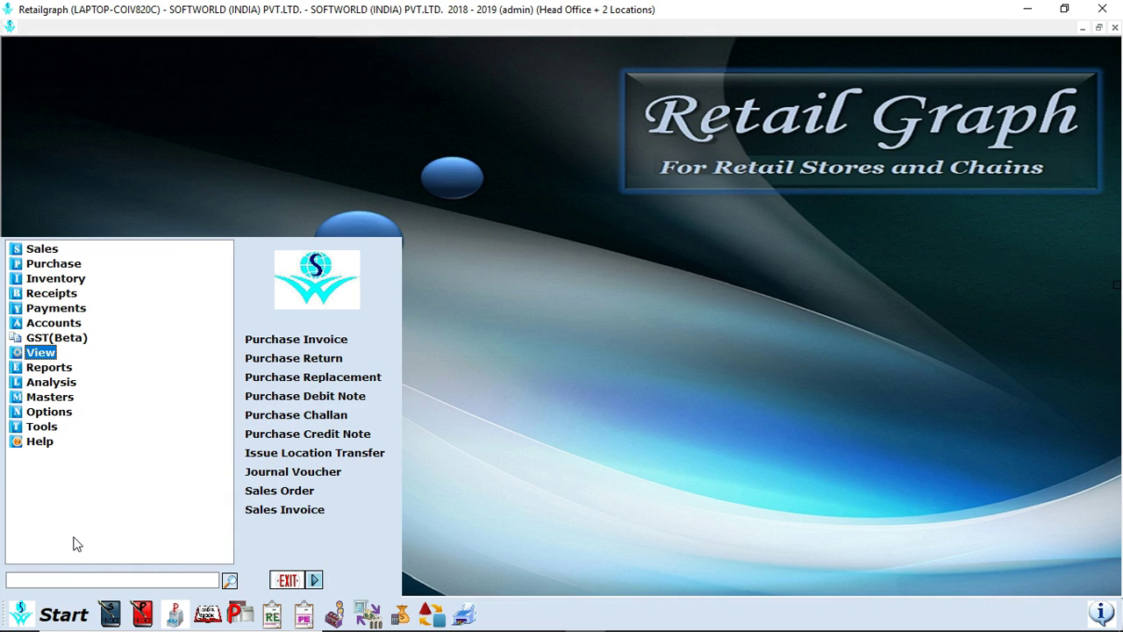
pyautogui.press('Right')
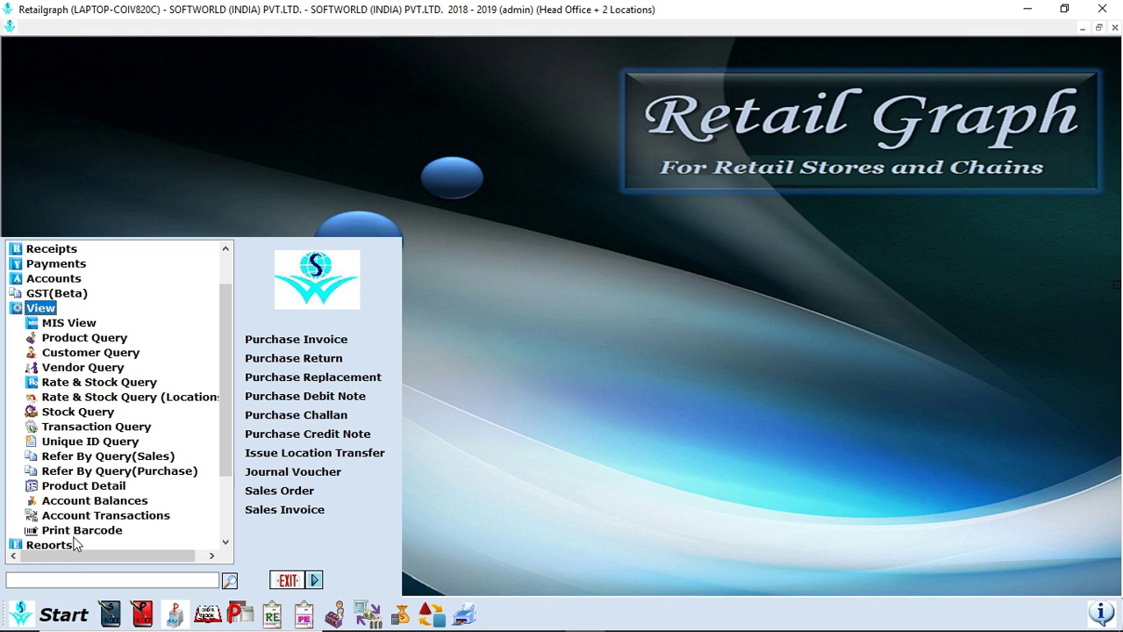
pyautogui.press('Down')
pyautogui.press('Down')
pyautogui.press('Return')
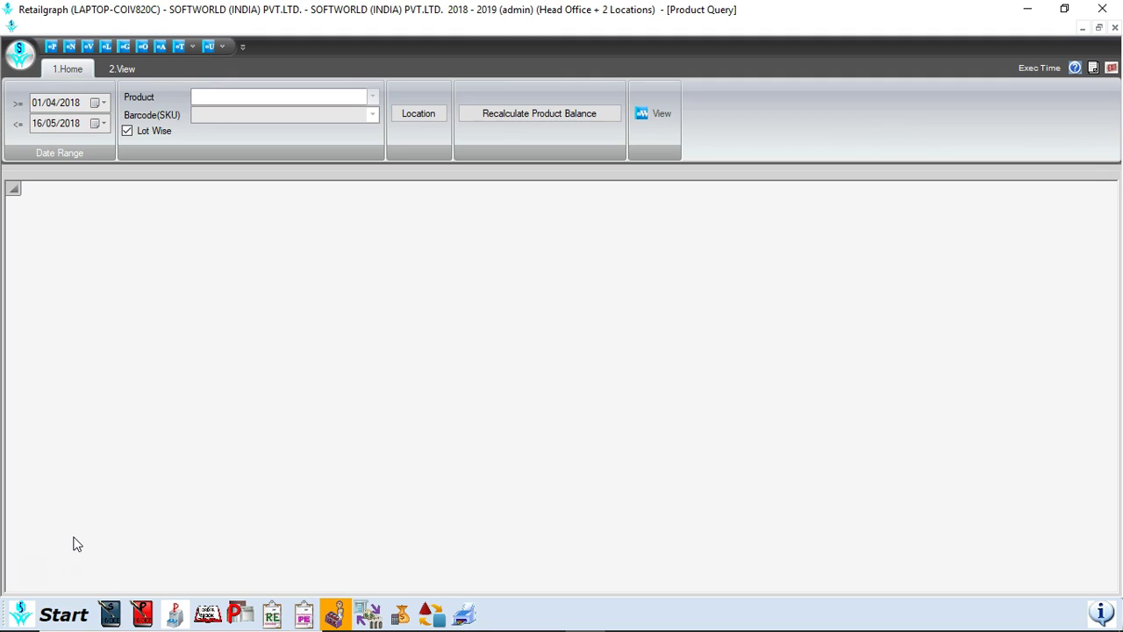
pyautogui.click(260, 281)
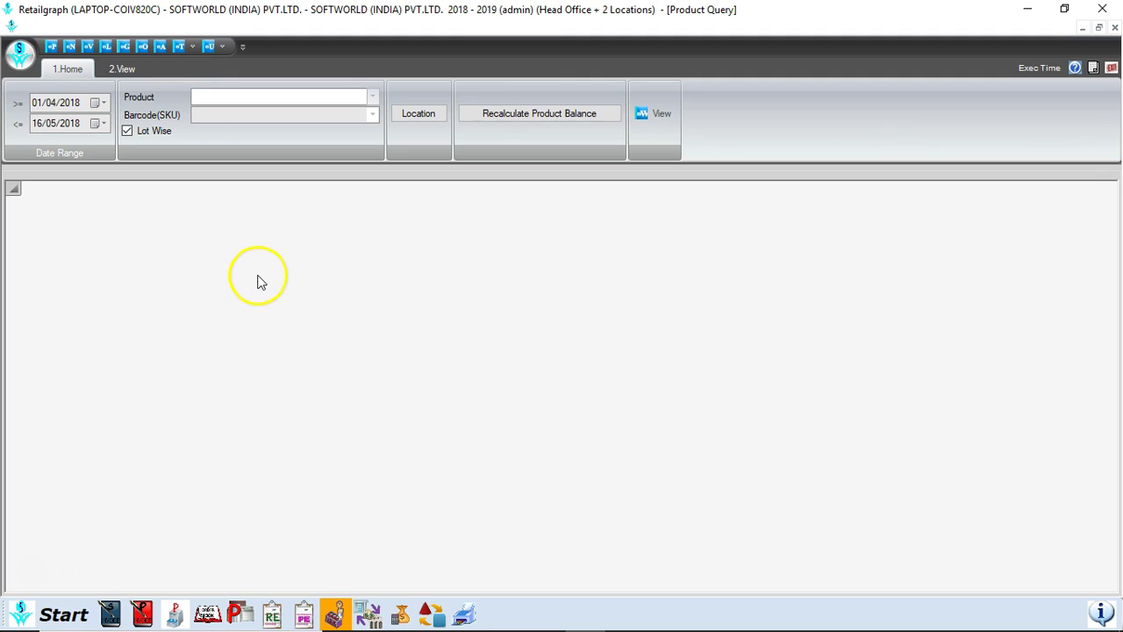
pyautogui.click(372, 100)
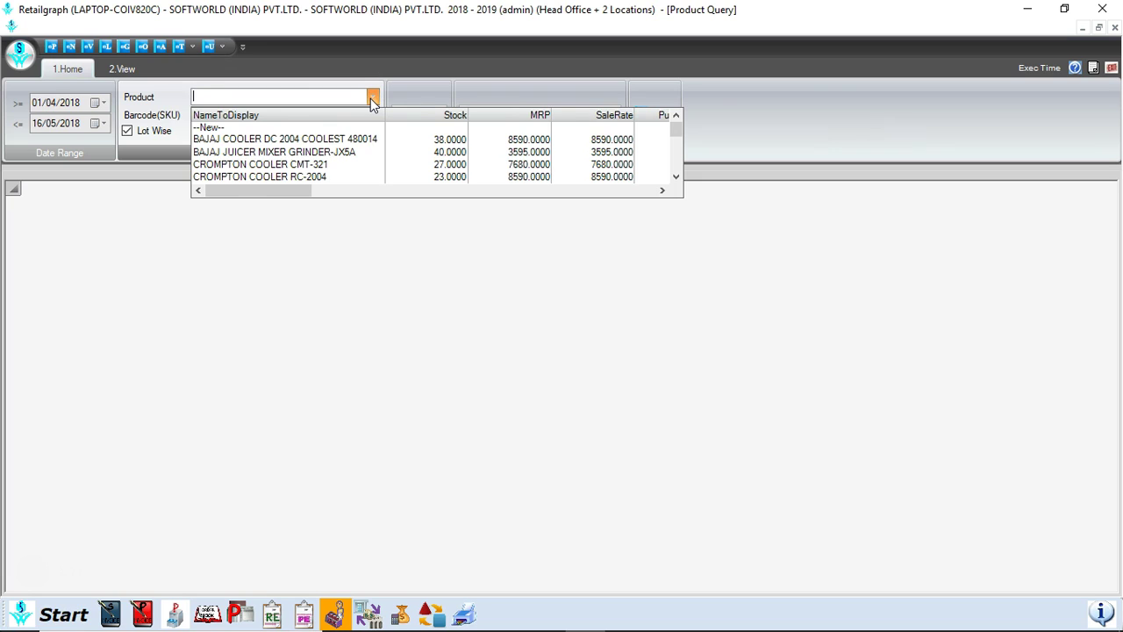
pyautogui.write('X')
pyautogui.press('BackSpace')
pyautogui.write('I\\')
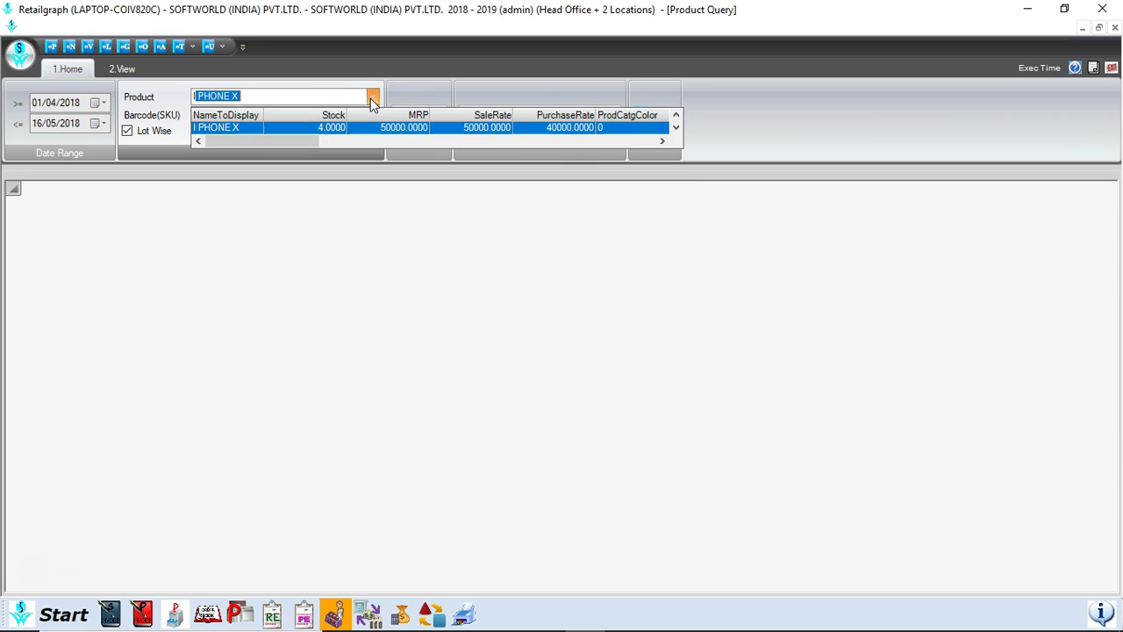
pyautogui.press('BackSpace')
pyautogui.click(371, 98)
pyautogui.click(373, 115)
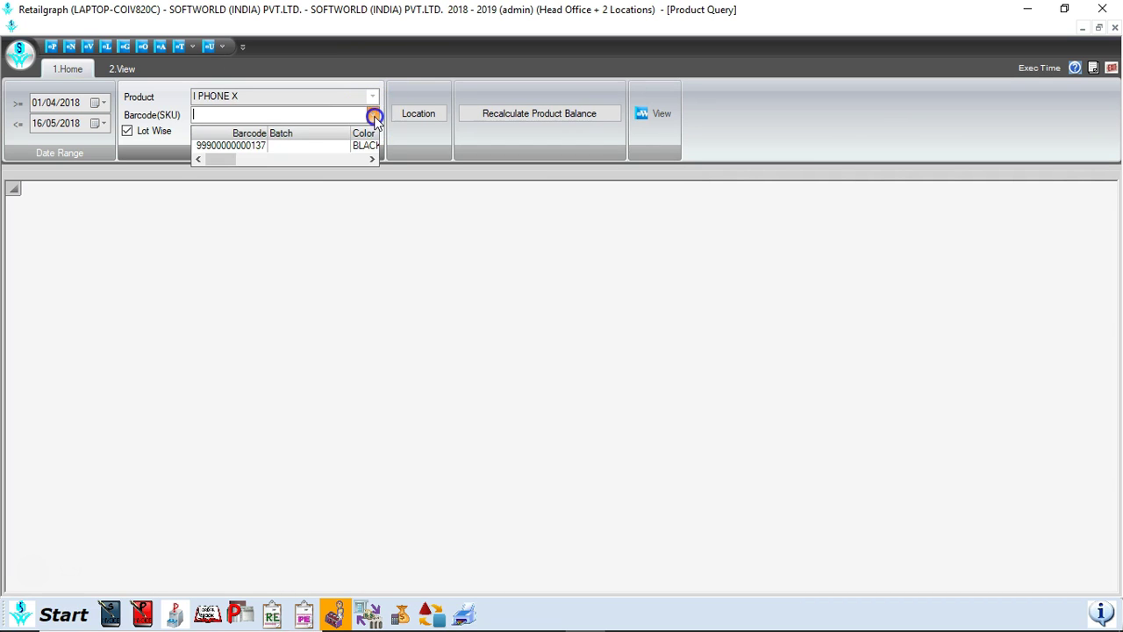
pyautogui.click(349, 148)
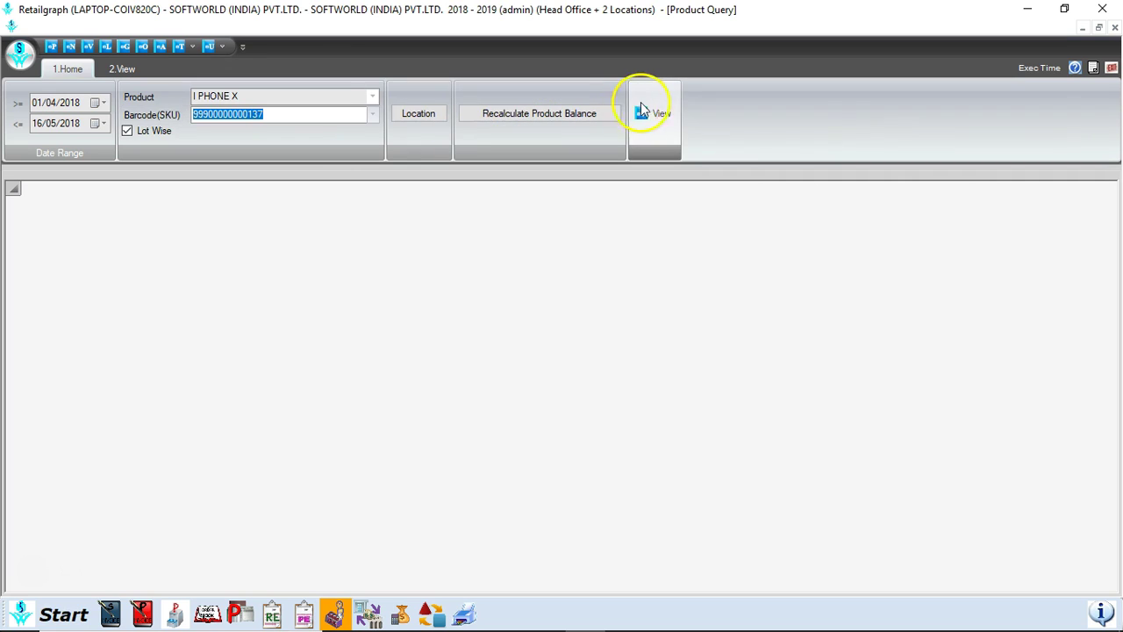
pyautogui.click(651, 110)
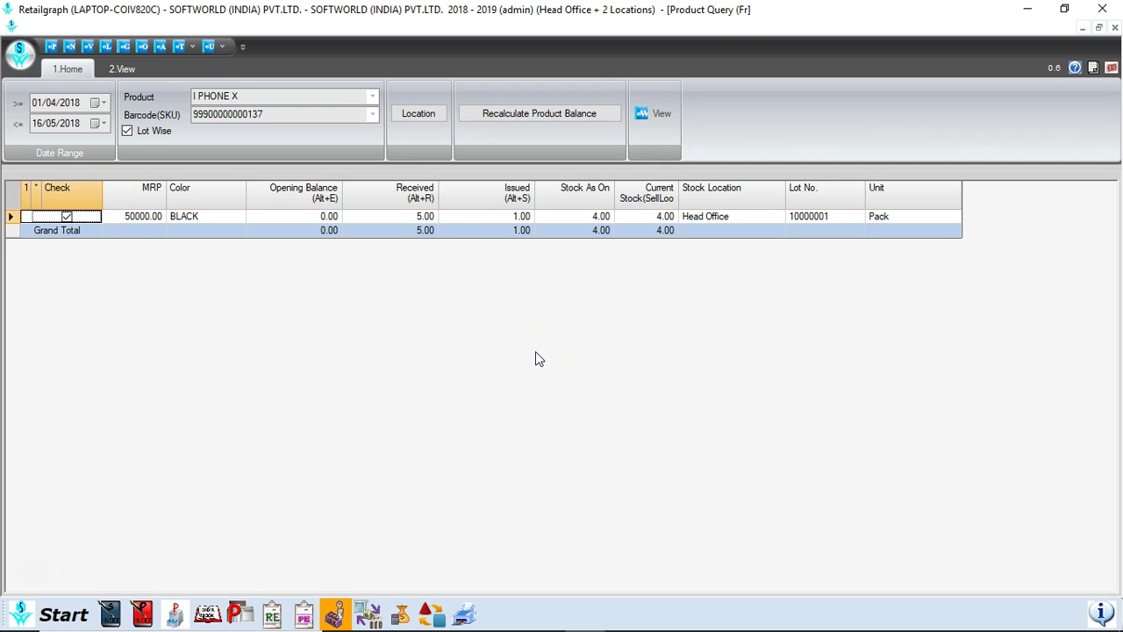
# View the transactions behind the Received and Issued quantities, including the source purchase invoice, and close each detail window
pyautogui.click(400, 199)
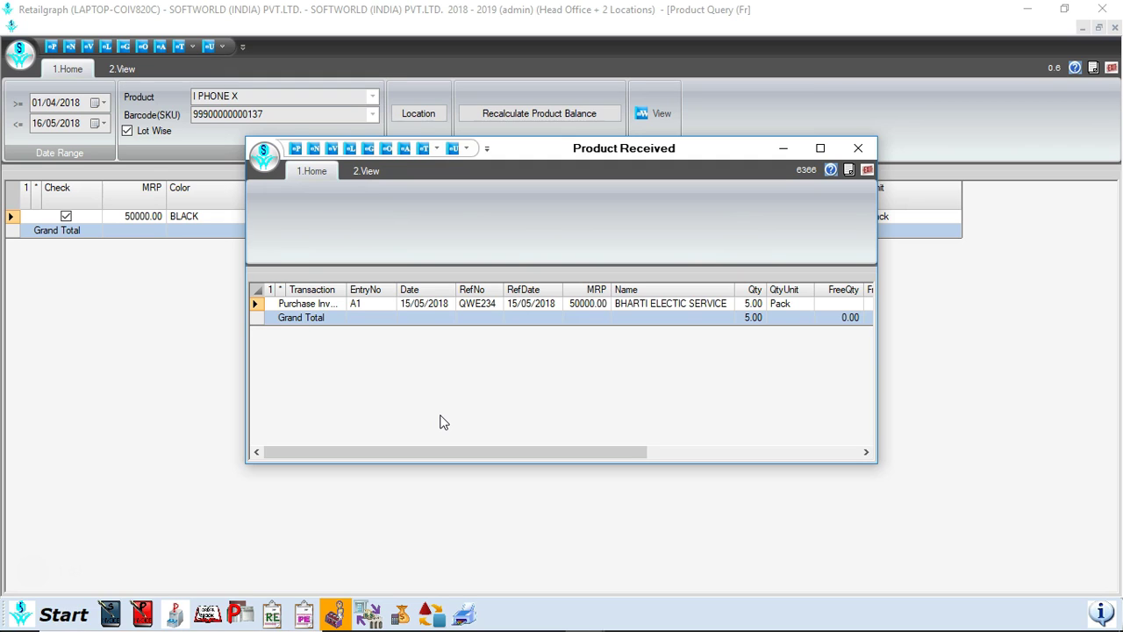
pyautogui.click(334, 304)
pyautogui.doubleClick(334, 304)
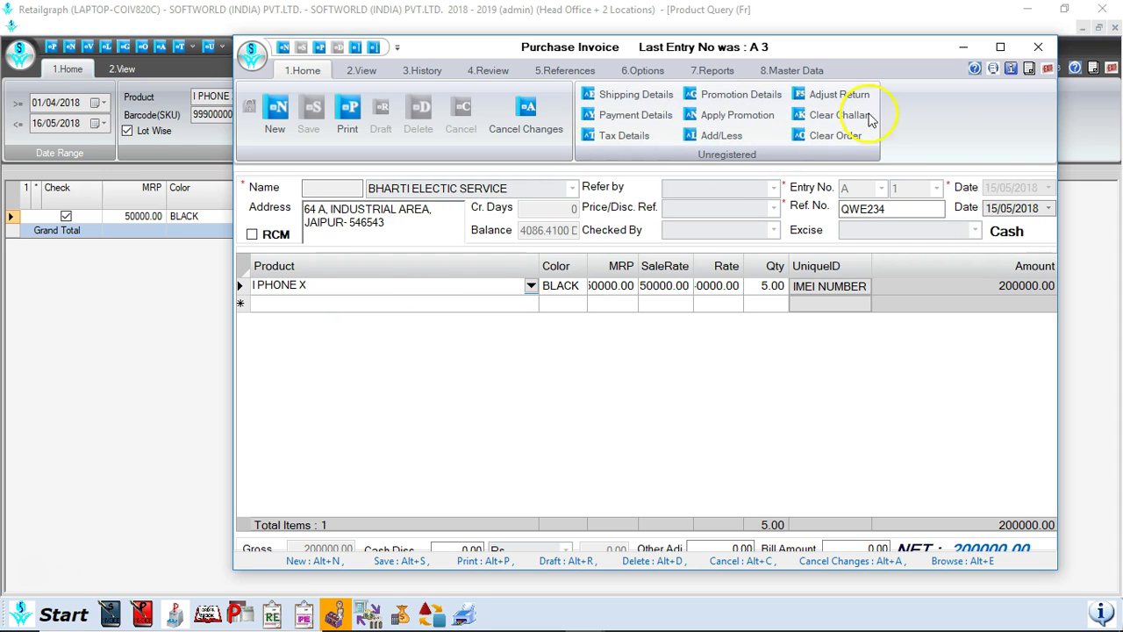
pyautogui.click(1049, 75)
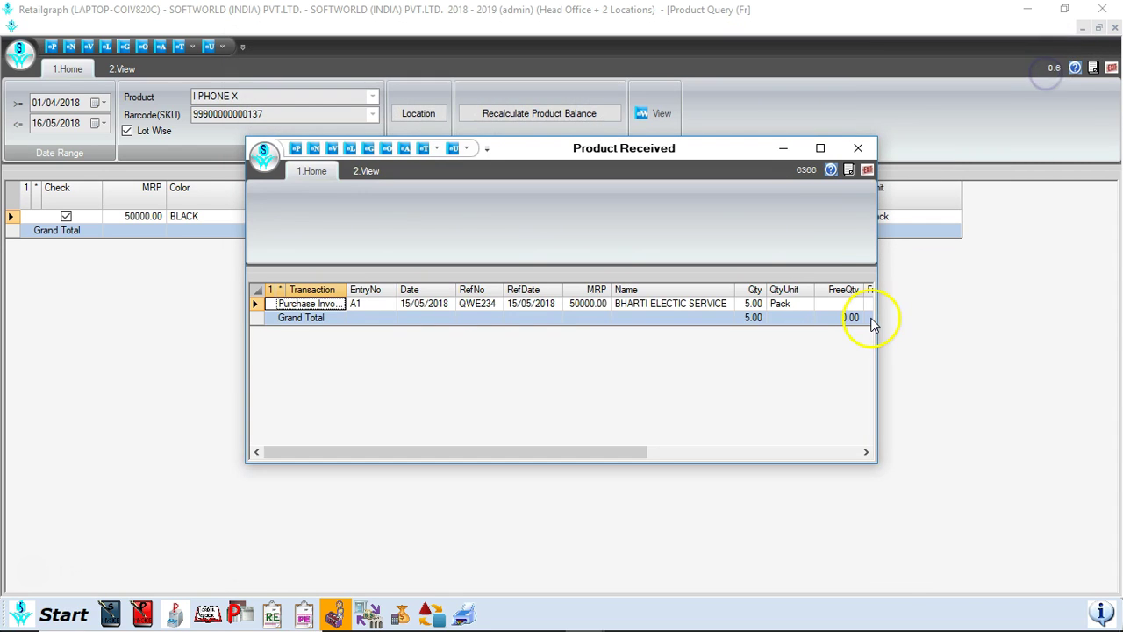
pyautogui.click(867, 171)
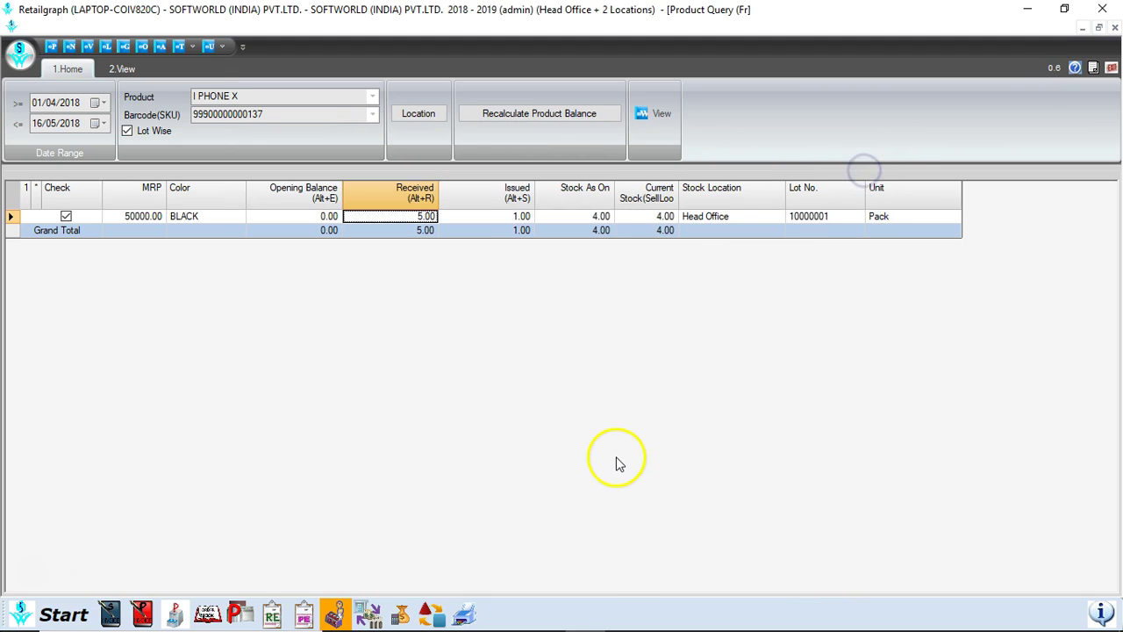
pyautogui.click(482, 195)
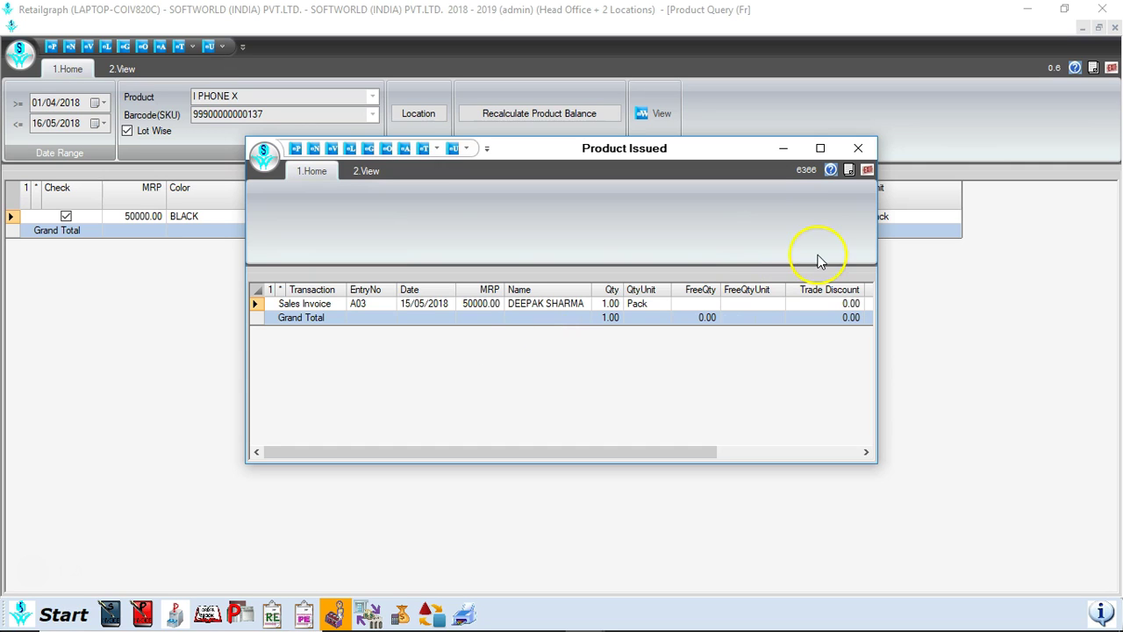
pyautogui.click(866, 169)
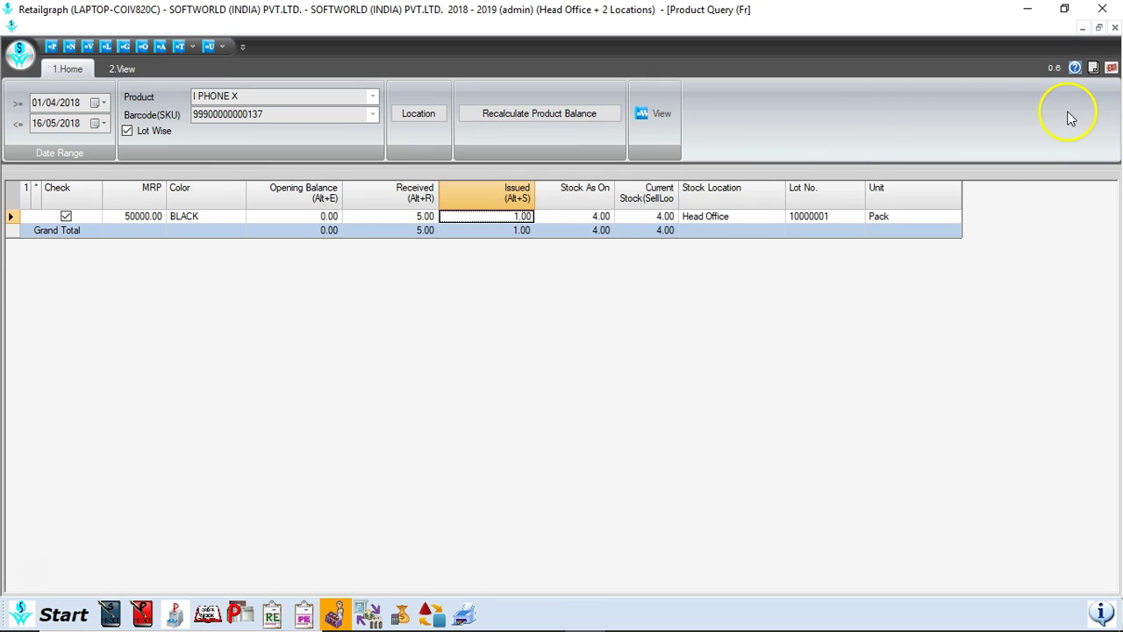
# Close the Product Query form and return to the View group's entries at MIS View
pyautogui.click(1110, 68)
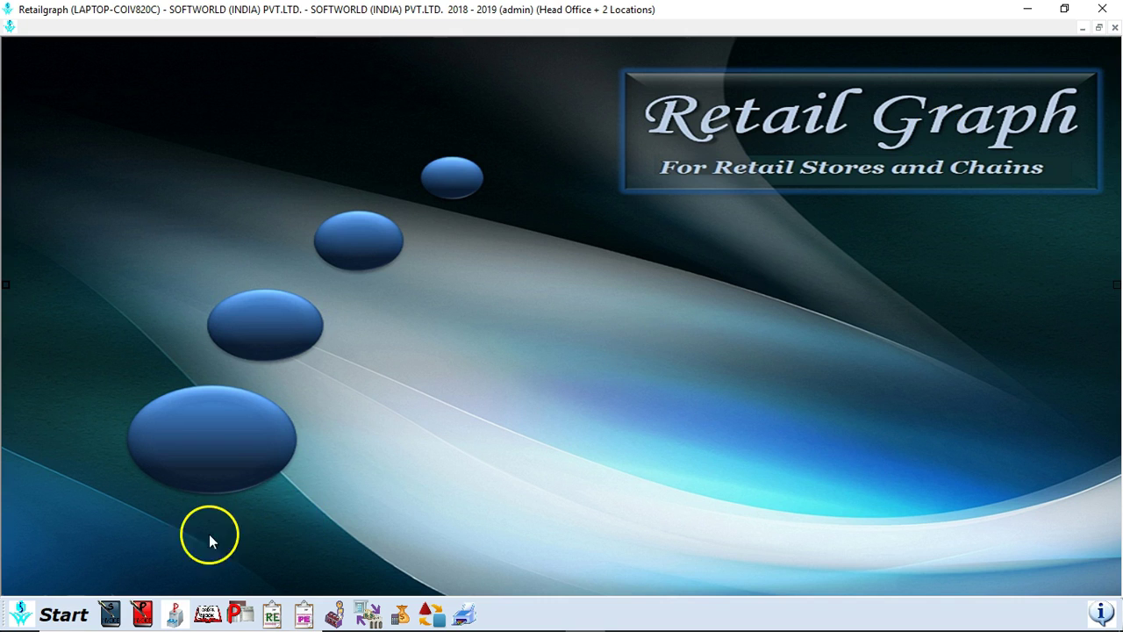
pyautogui.click(39, 613)
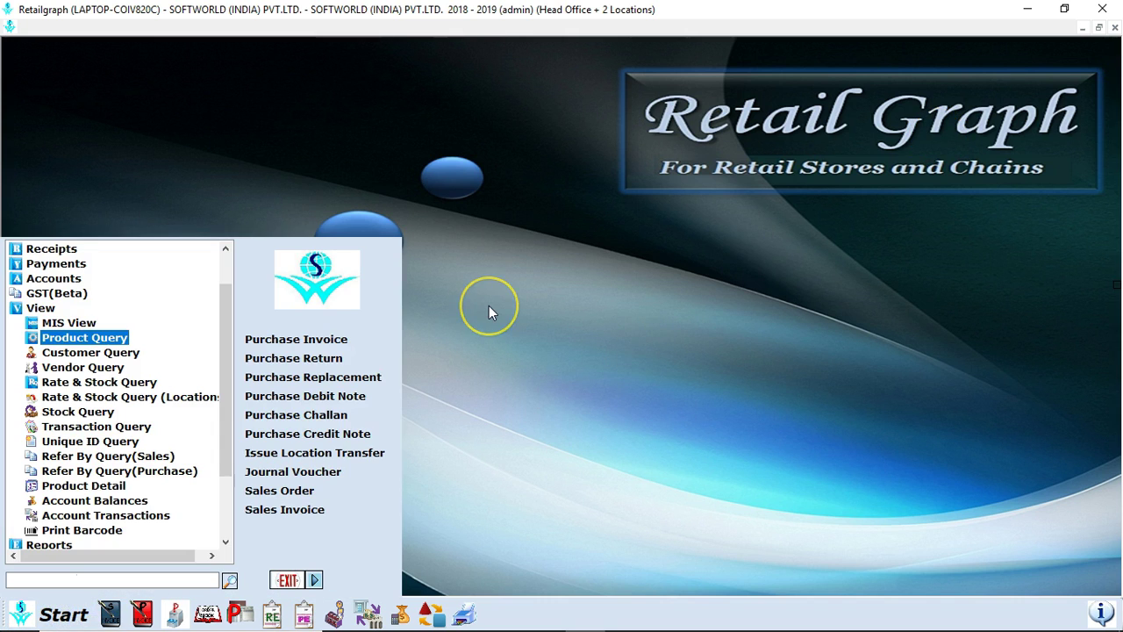
pyautogui.press('Up')
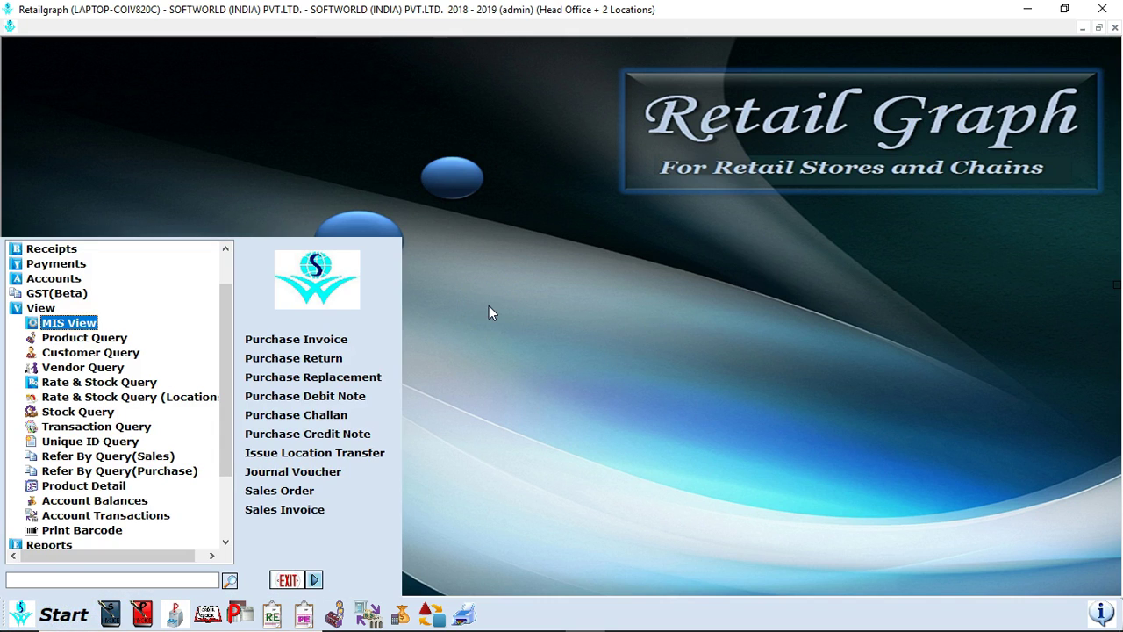
# Review the View group's entries one by one from Product Query through Print Barcode
pyautogui.press('Down')
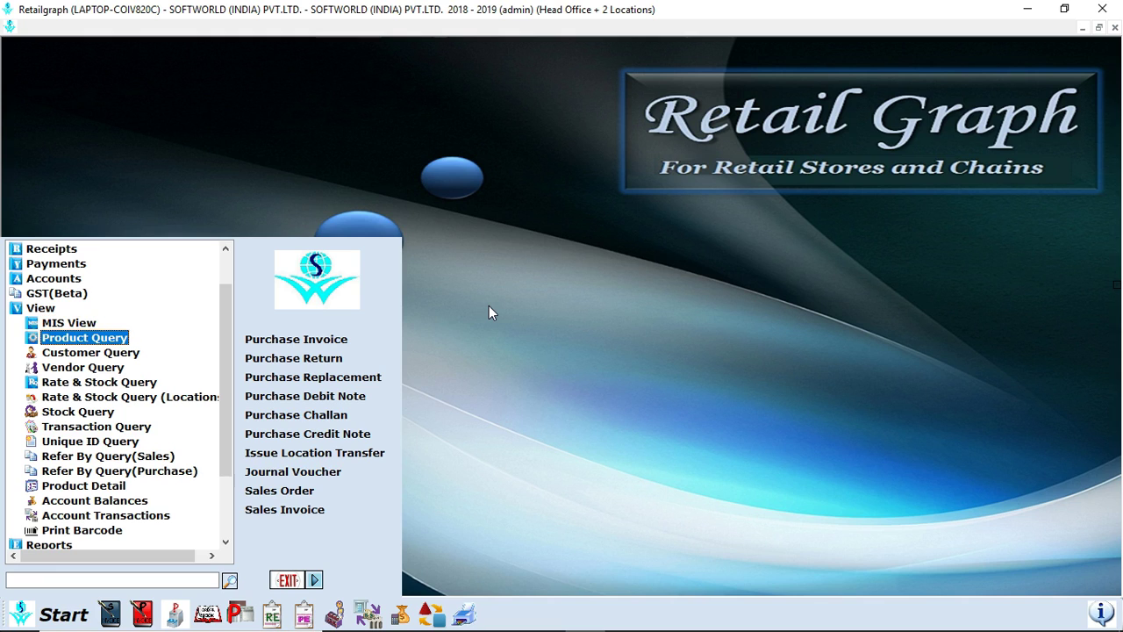
pyautogui.press('Down')
pyautogui.press('Down')
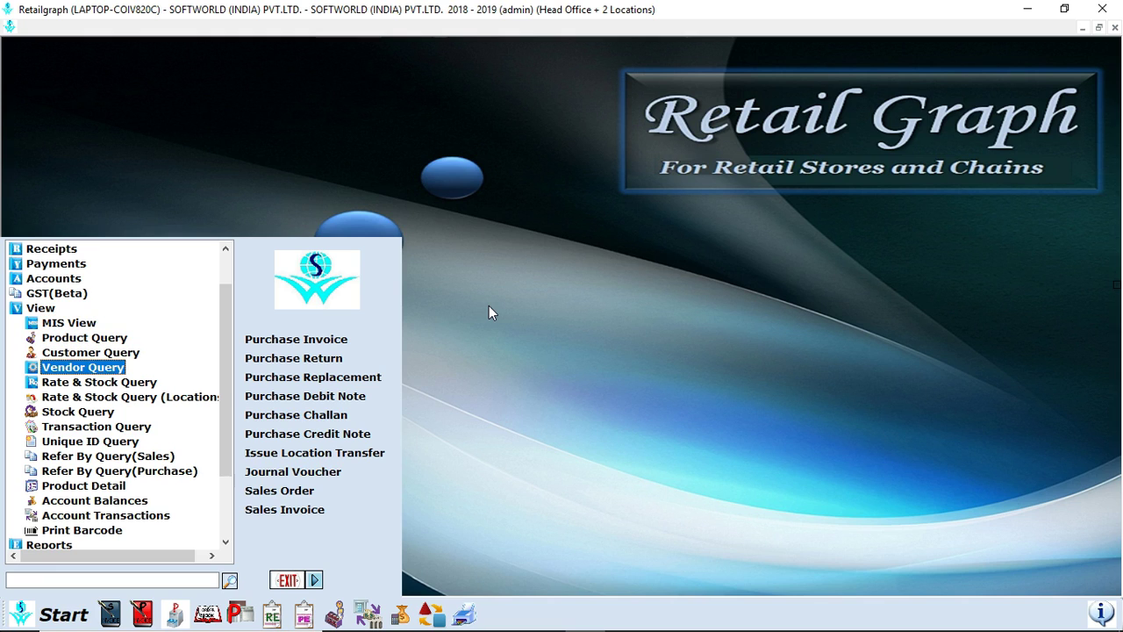
pyautogui.press('Down')
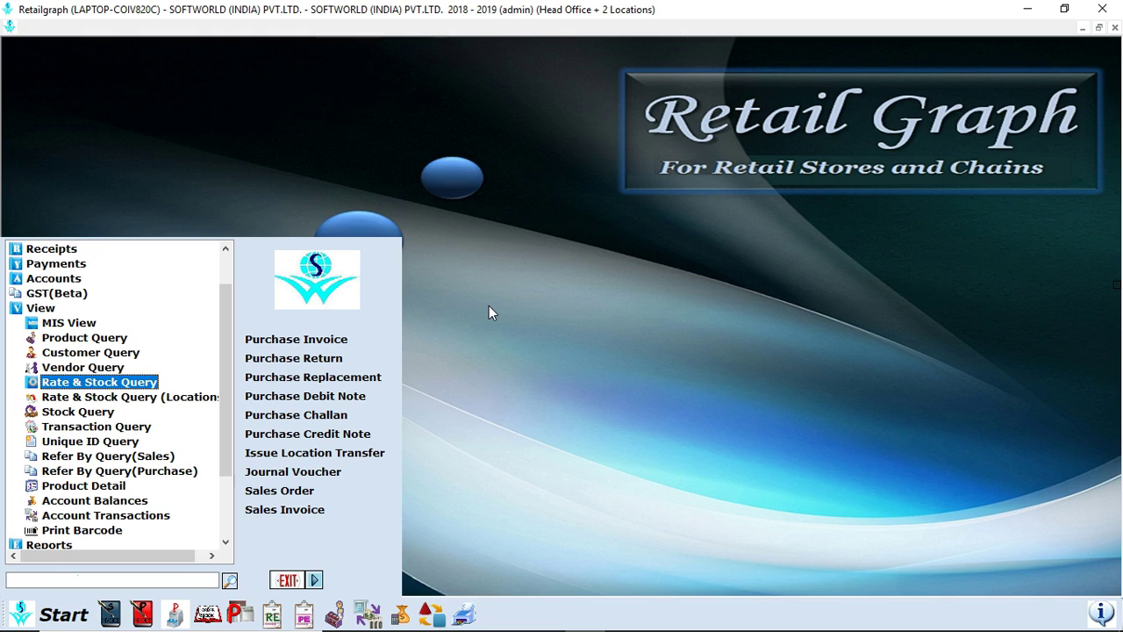
pyautogui.press('Down')
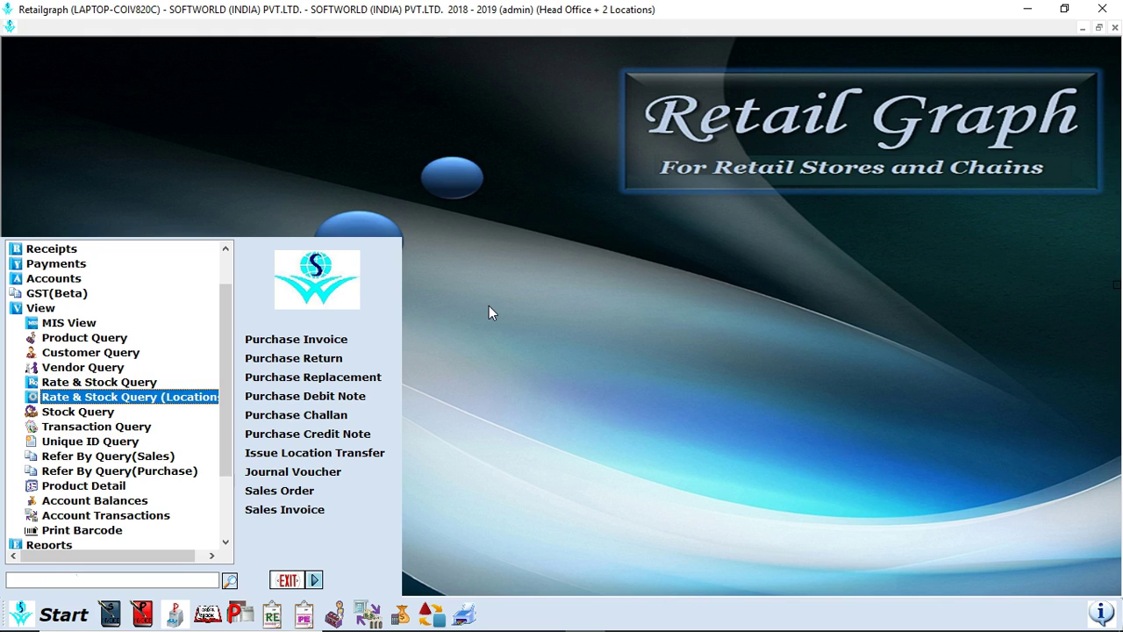
pyautogui.press('Down')
pyautogui.press('Down')
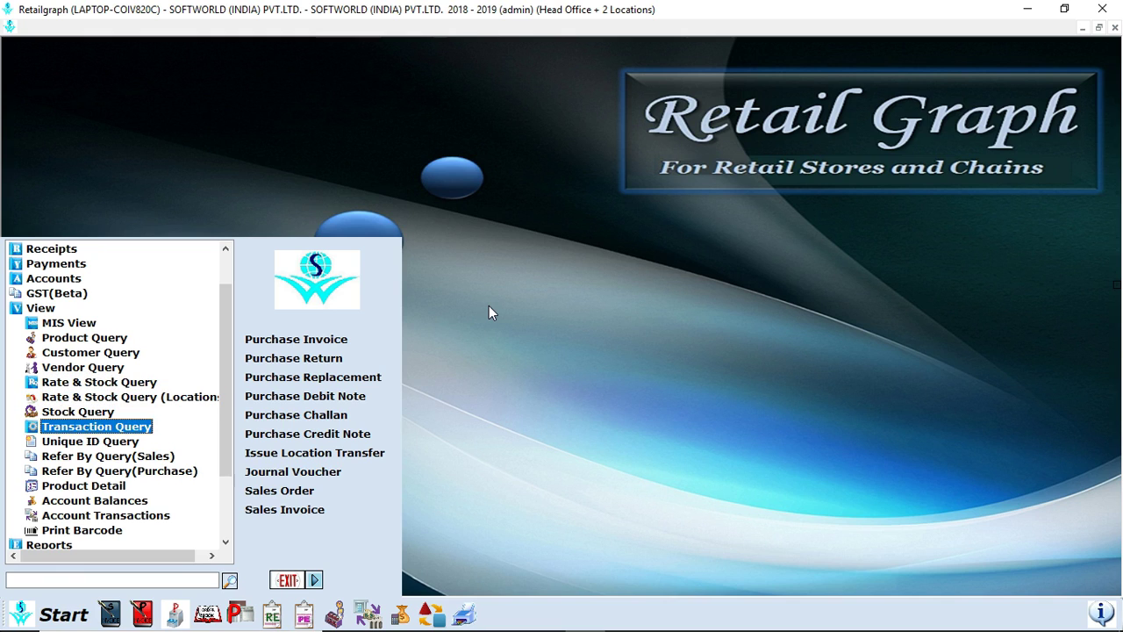
pyautogui.press('Down')
pyautogui.press('Down')
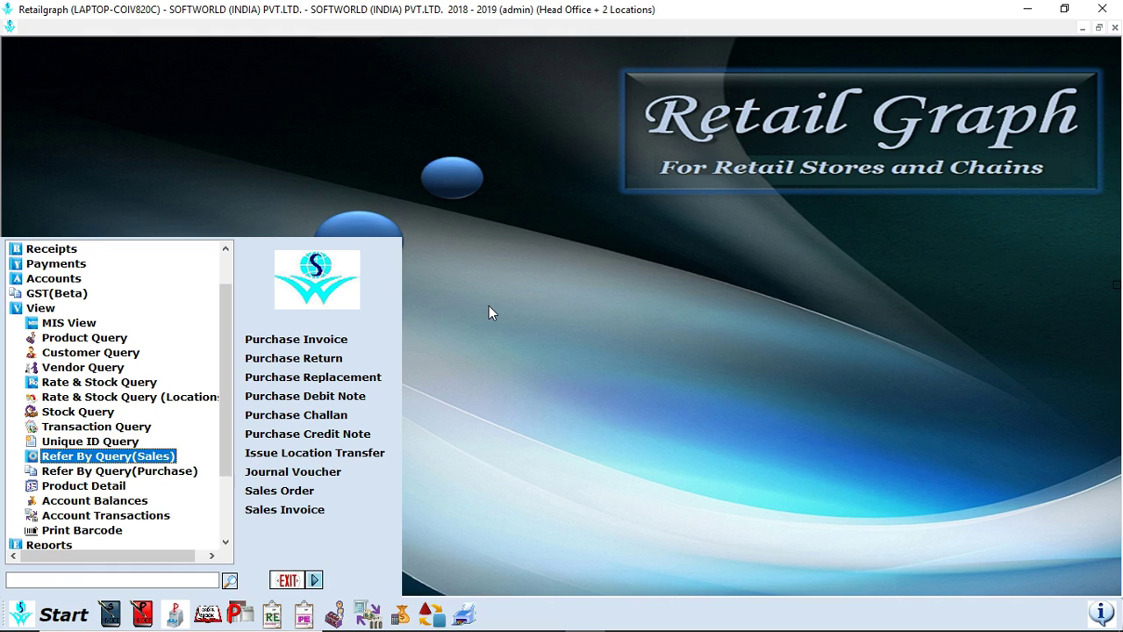
pyautogui.press('Down')
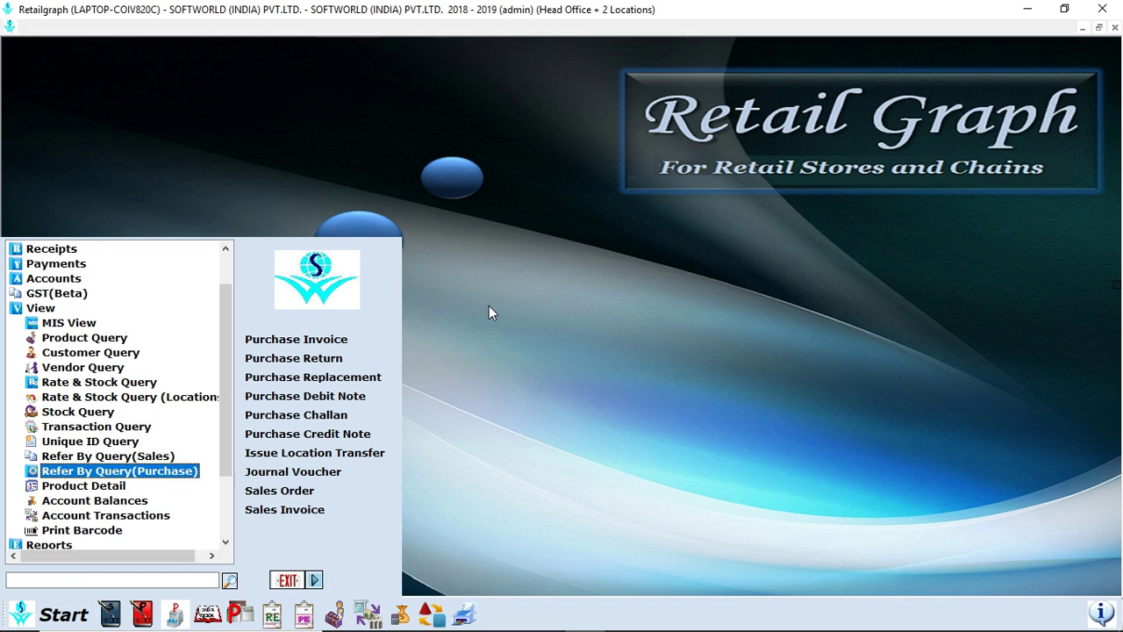
pyautogui.press('Down')
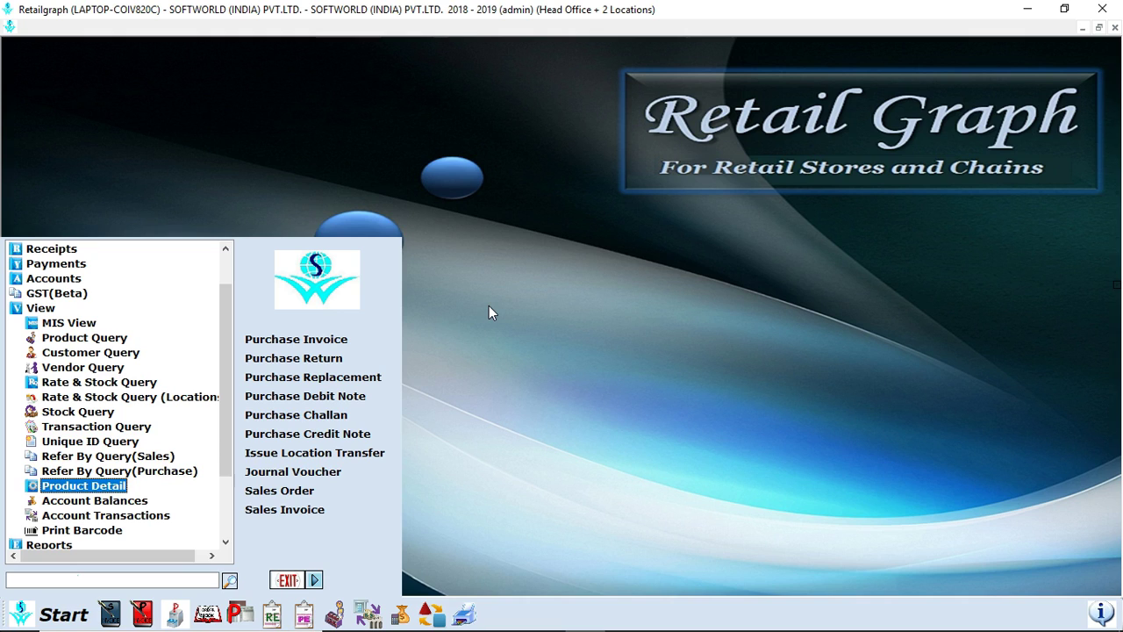
pyautogui.press('Down')
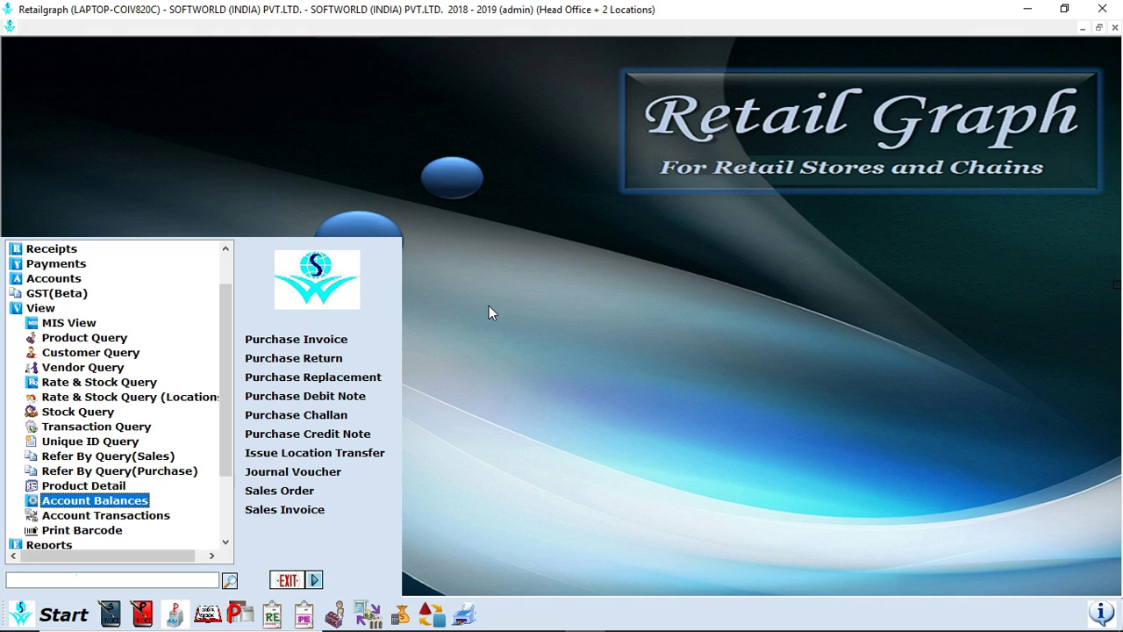
pyautogui.press('Down')
pyautogui.press('Down')
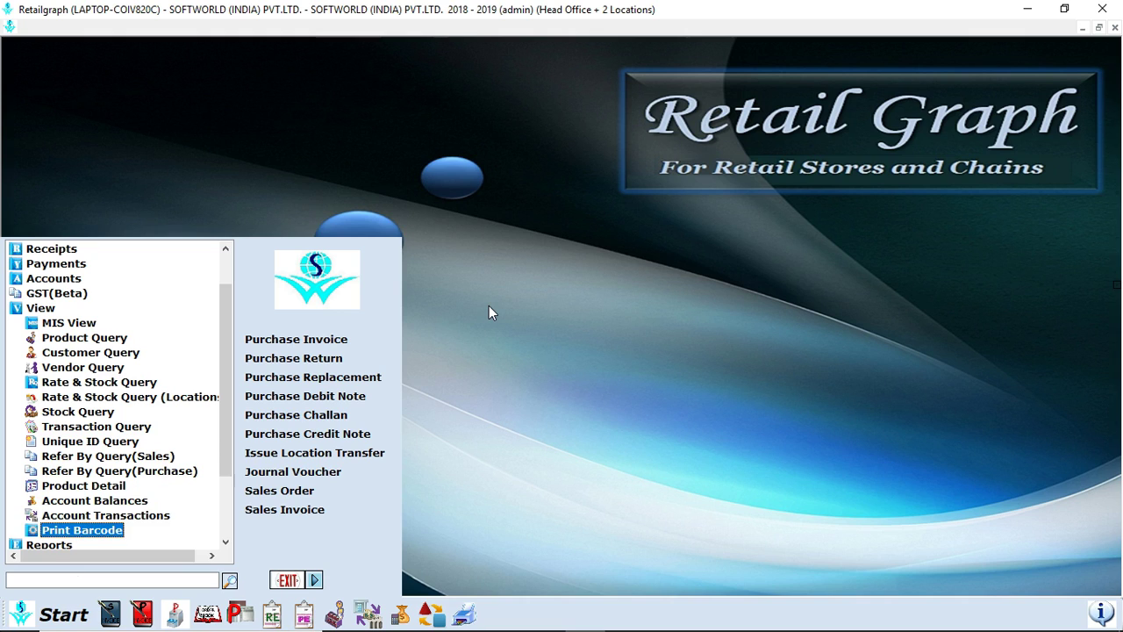
# Collapse the View group and expand Reports to view the entries under Sales Reports
pyautogui.press('Left')
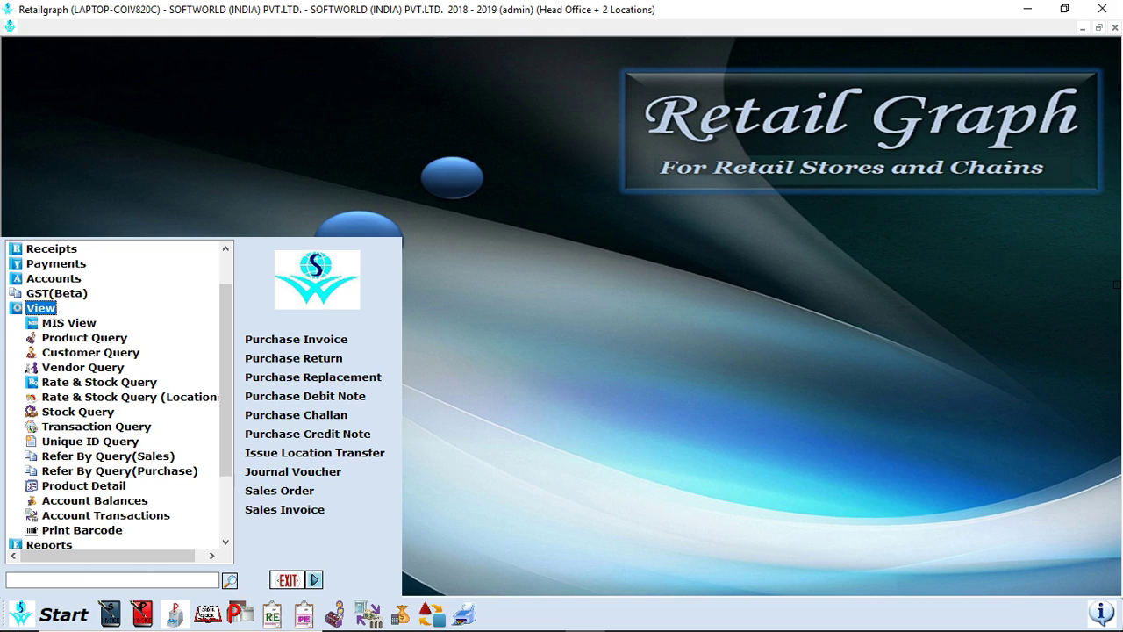
pyautogui.press('Left')
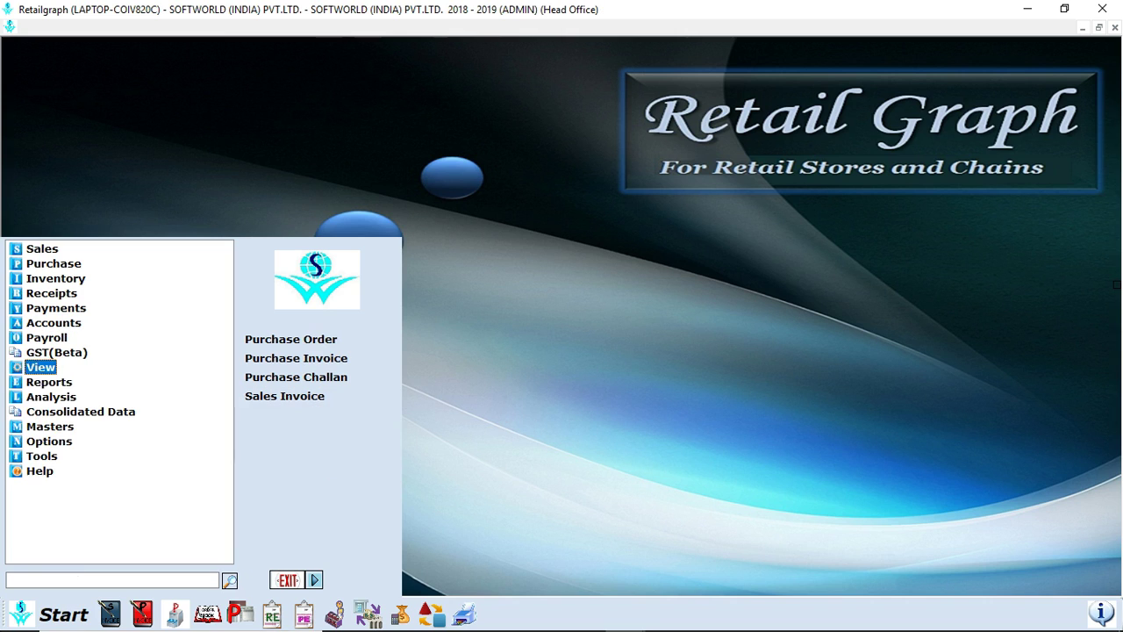
pyautogui.press('Down')
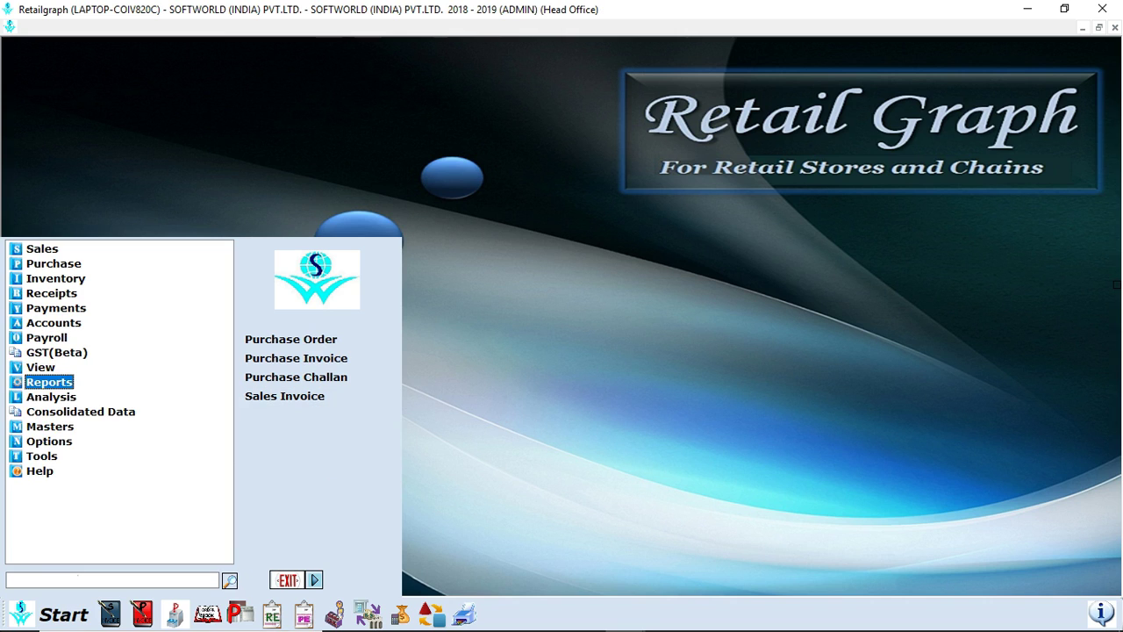
pyautogui.press('Right')
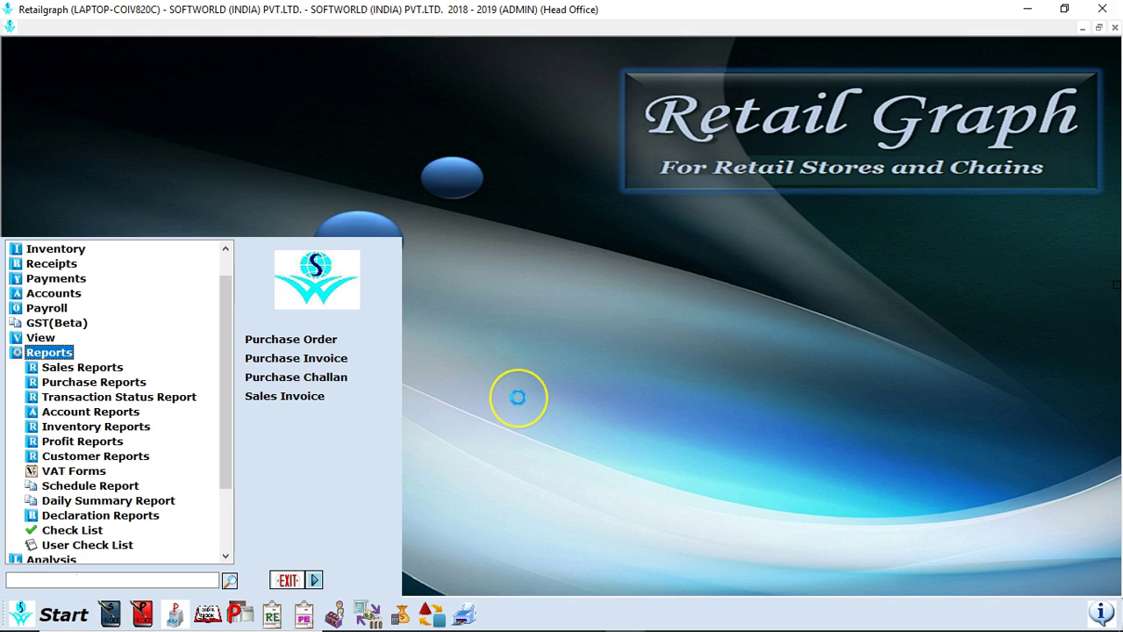
pyautogui.press('Down')
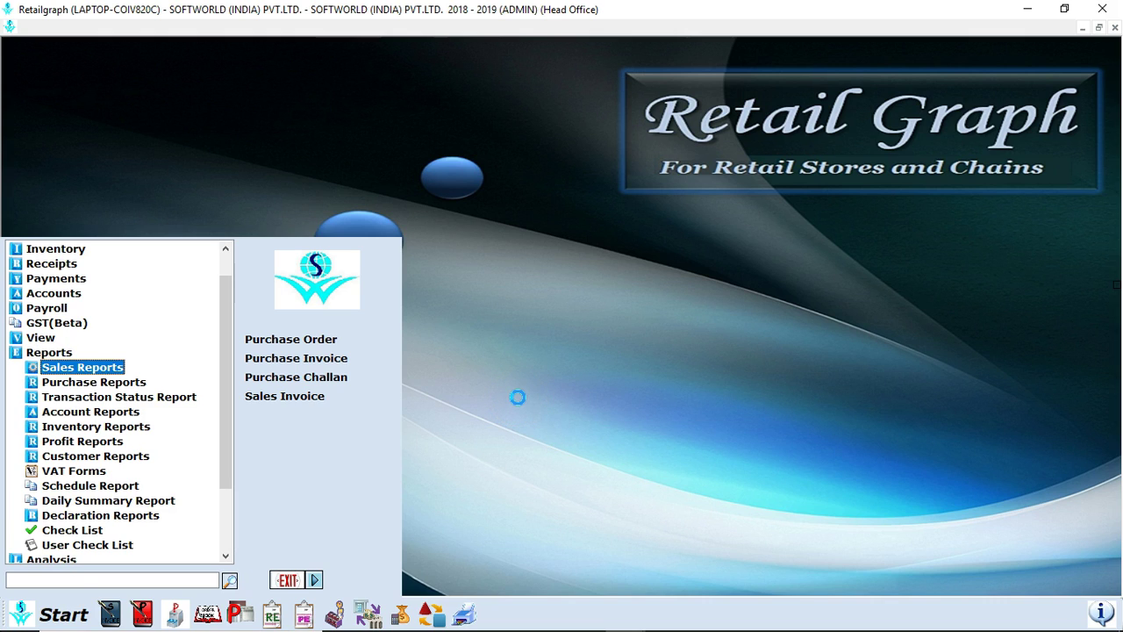
pyautogui.press('Right')
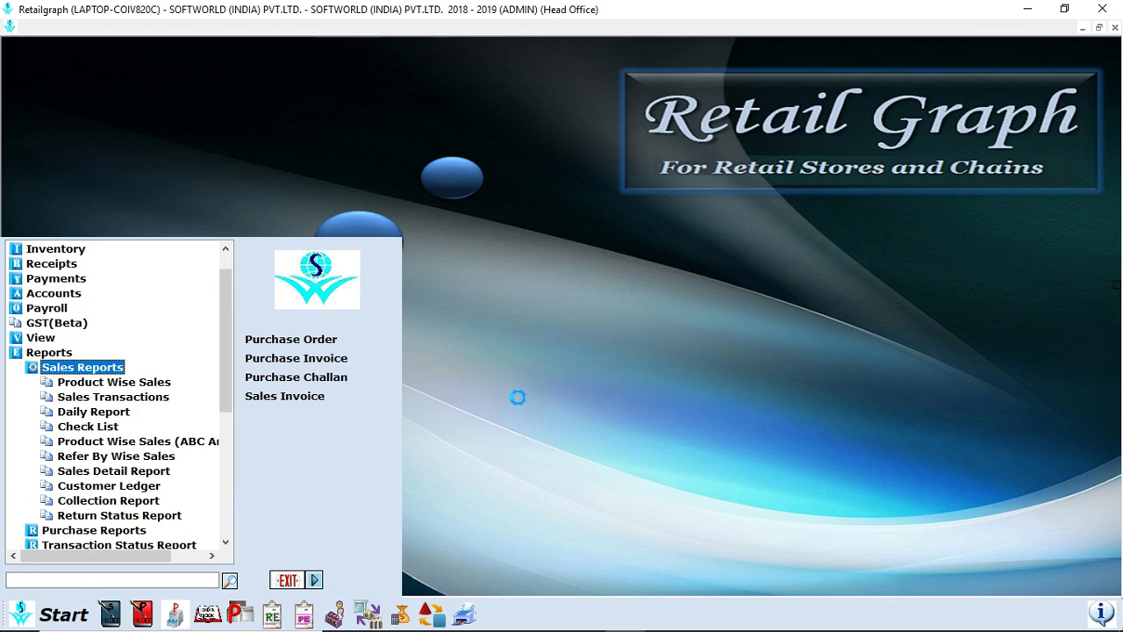
# Collapse Sales Reports and view the entries under Purchase Reports and Transaction Status Report in turn
pyautogui.press('Left')
pyautogui.press('Down')
pyautogui.press('Right')
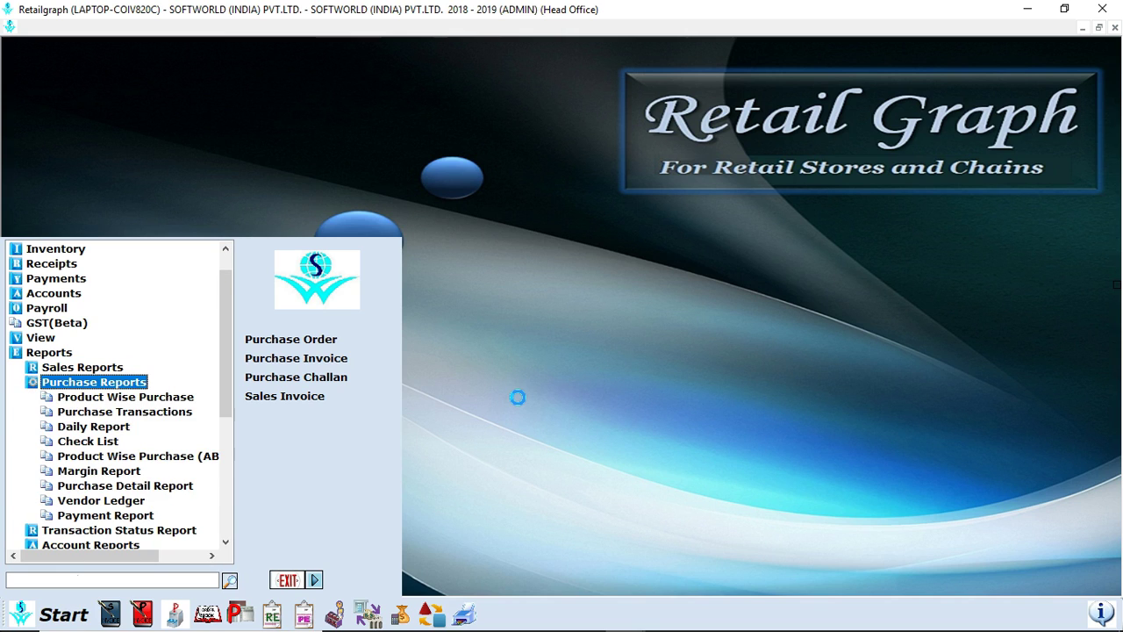
pyautogui.press('Left')
pyautogui.press('Down')
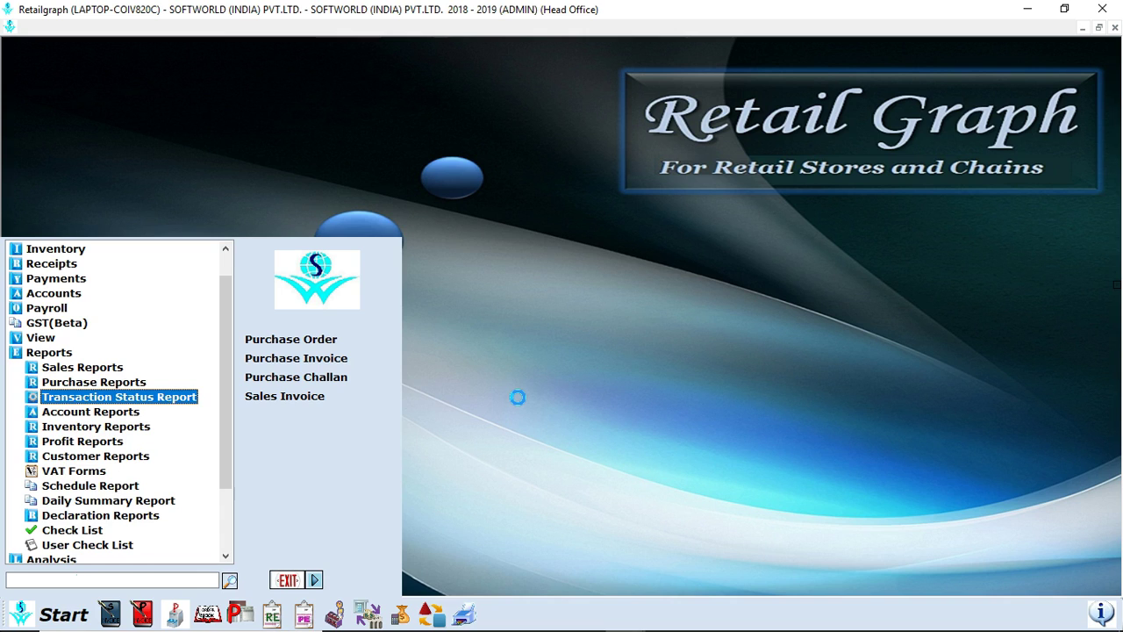
pyautogui.press('Right')
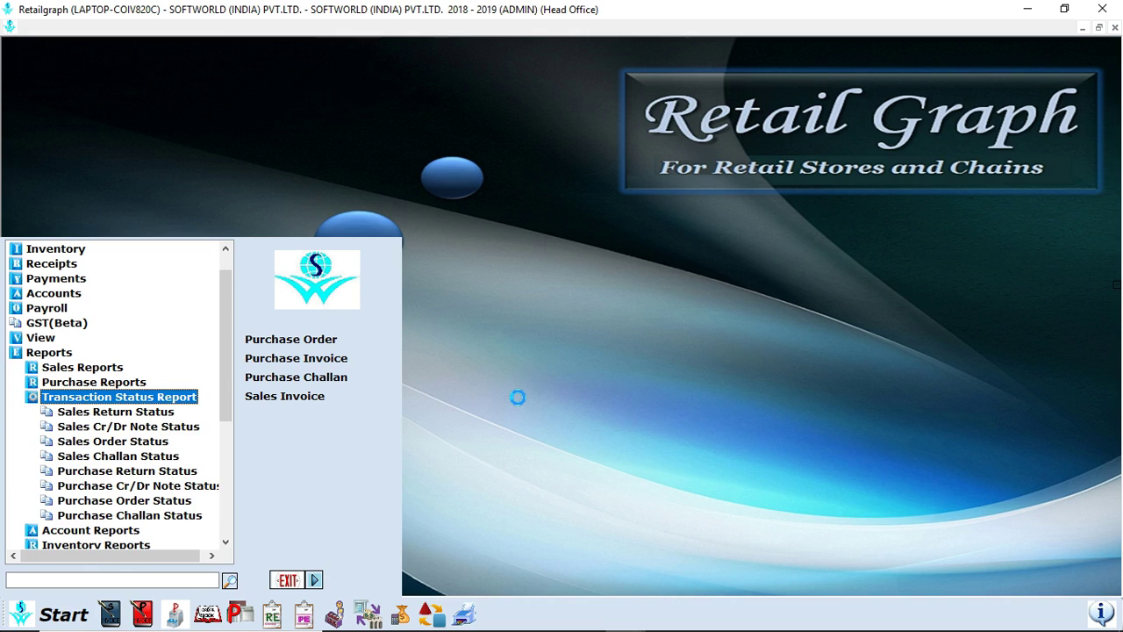
# Collapse Transaction Status Report and expand Account Reports
pyautogui.press('Left')
pyautogui.press('Down')
pyautogui.press('Right')
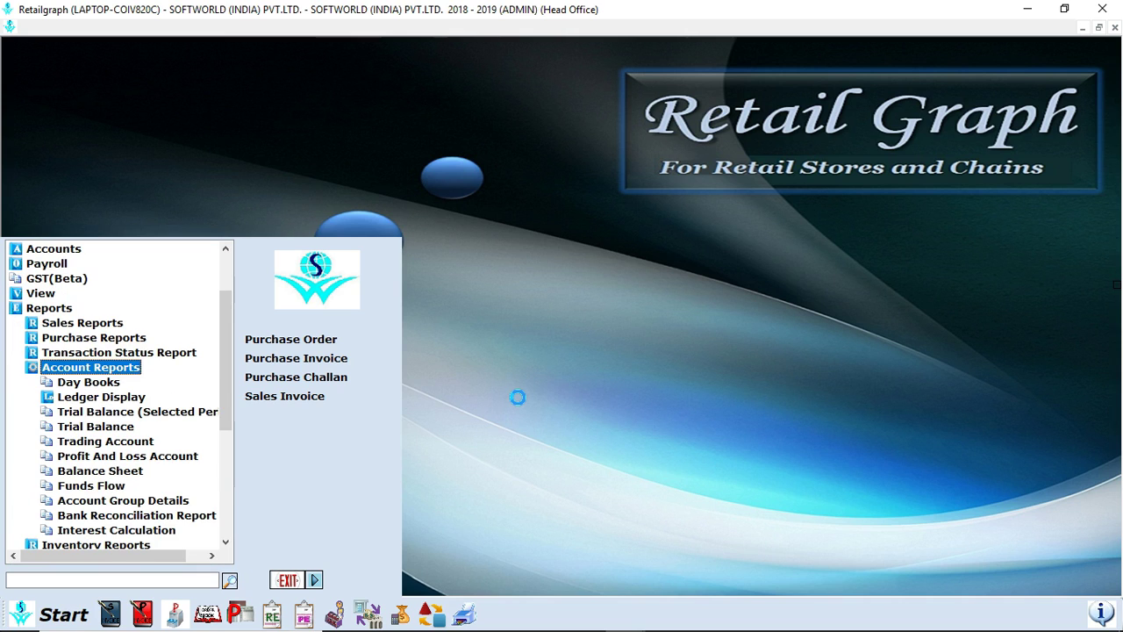
# Review the Account Reports entries from Day Books down to Balance Sheet and return to Day Books
pyautogui.press('Down')
pyautogui.press('Down')
pyautogui.press('Down')
pyautogui.press('Down')
pyautogui.press('Down')
pyautogui.press('Down')
pyautogui.press('Down')
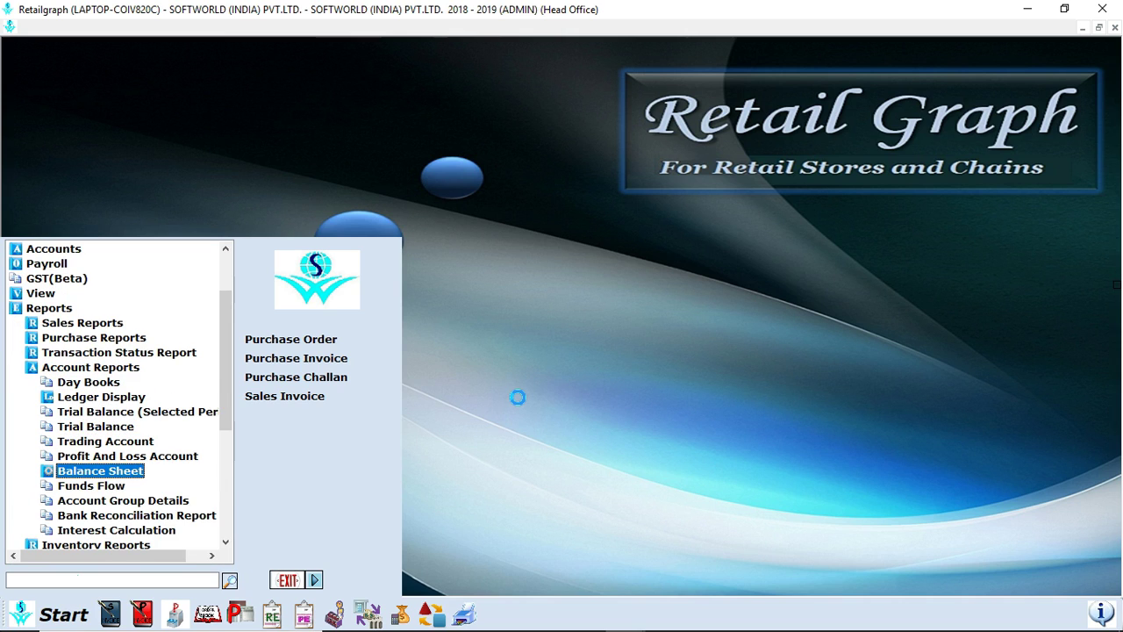
pyautogui.press('Up')
pyautogui.press('Up')
pyautogui.press('Up')
pyautogui.press('Up')
pyautogui.press('Up')
pyautogui.press('Up')
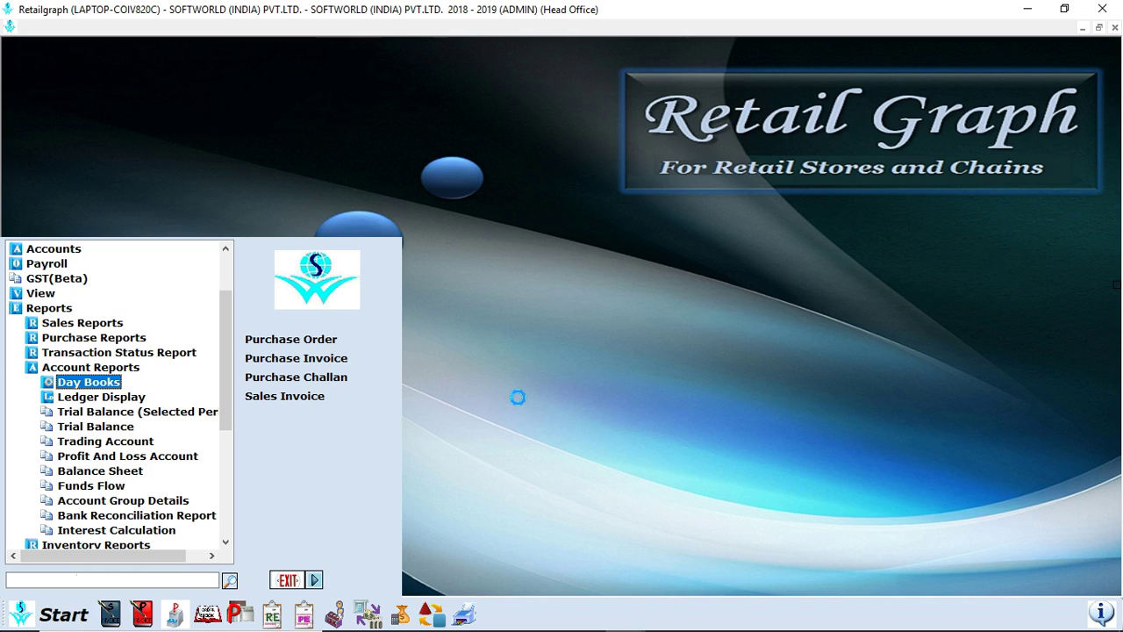
# Collapse Account Reports and expand Inventory Reports
pyautogui.press('Left')
pyautogui.press('Left')
pyautogui.press('Down')
pyautogui.press('Right')
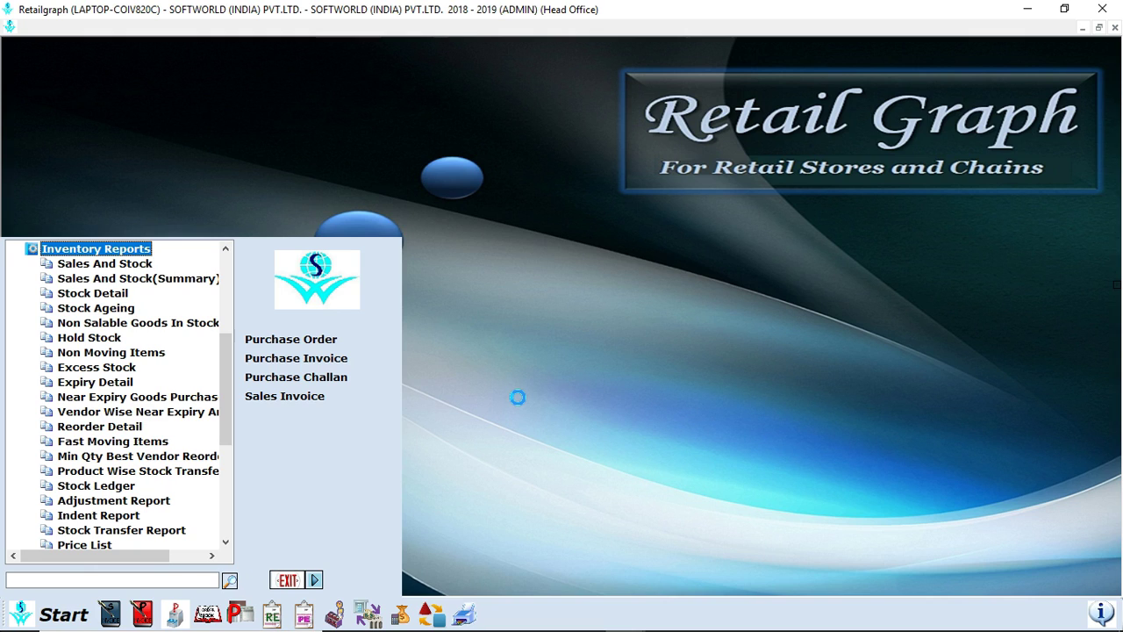
# Review the Inventory Reports entries from Sales And Stock down to Stock Valuation Reports
pyautogui.press('Down')
pyautogui.press('Down')
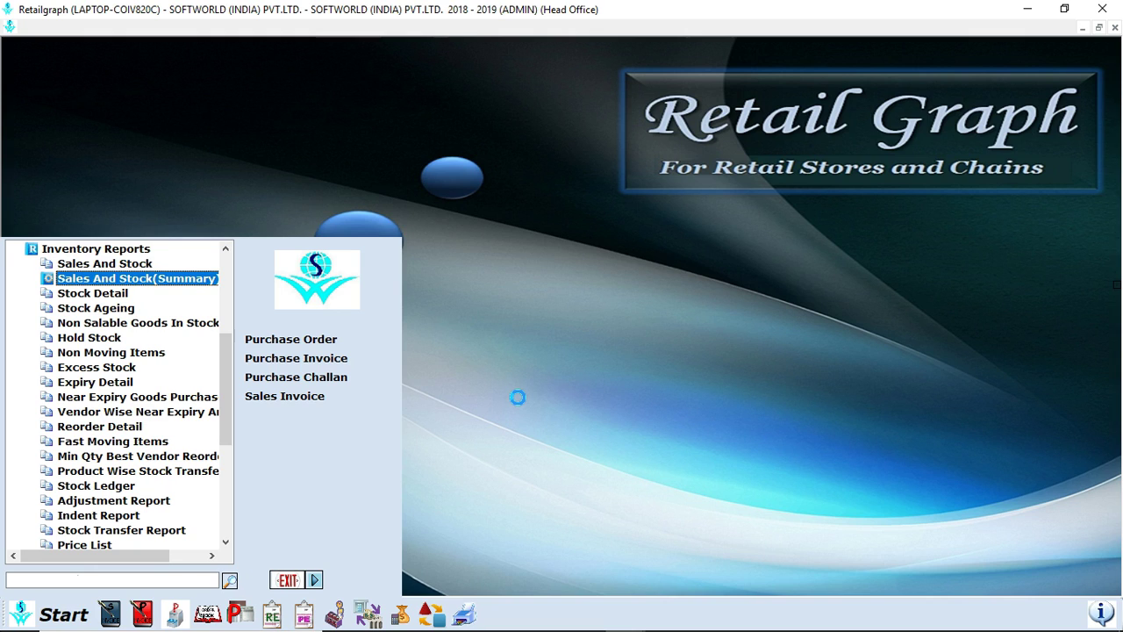
pyautogui.press('Down')
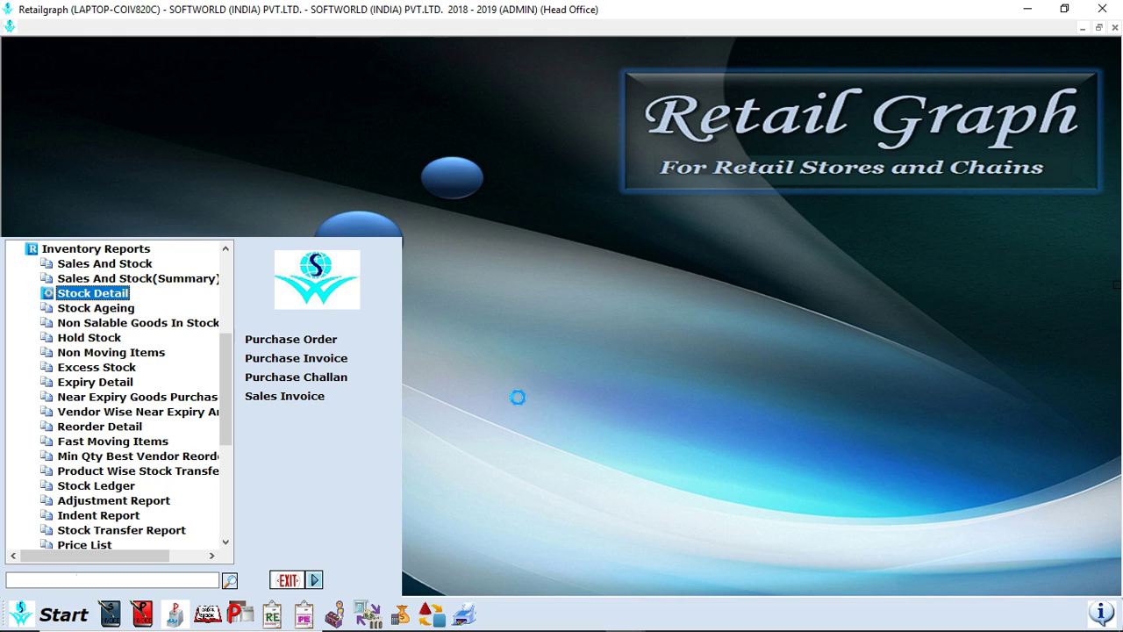
pyautogui.press('Down')
pyautogui.press('Down')
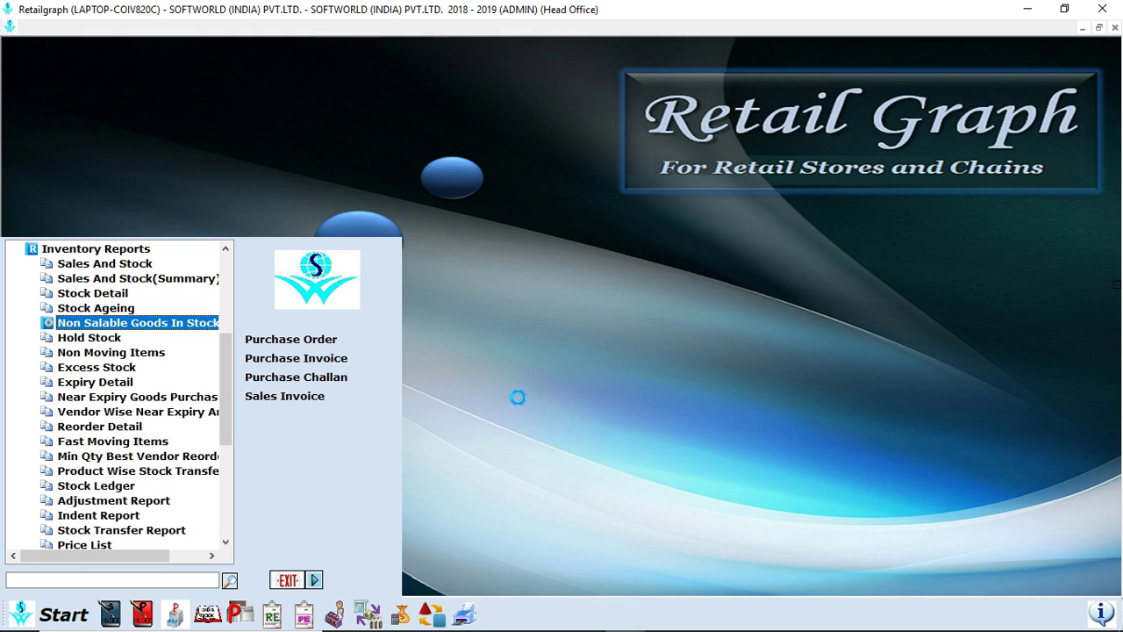
pyautogui.press('Down')
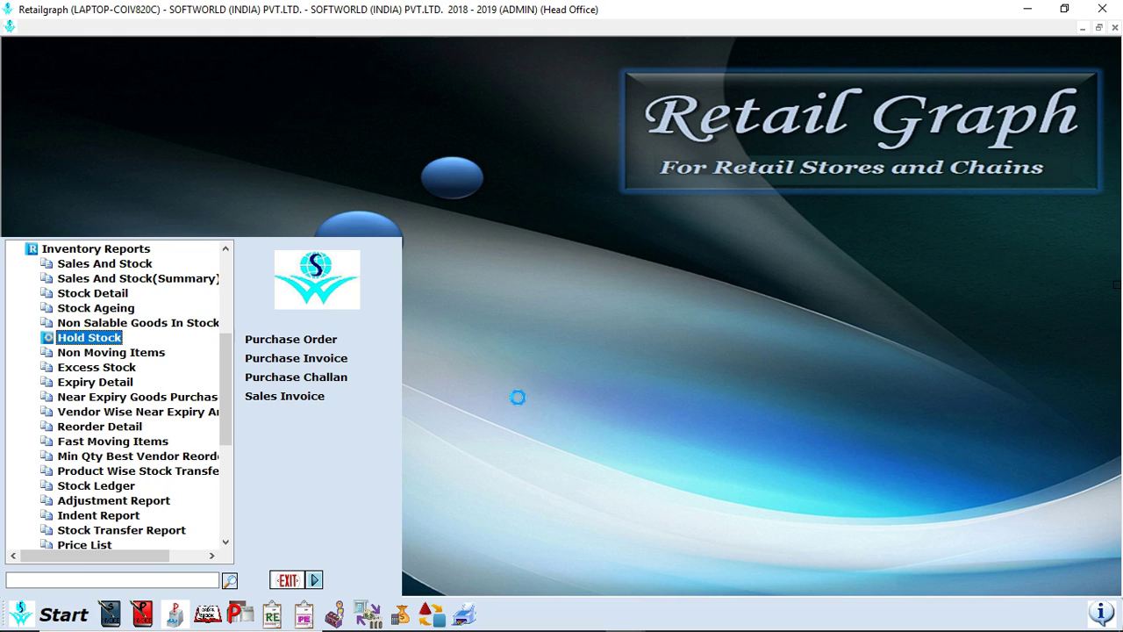
pyautogui.press('Down')
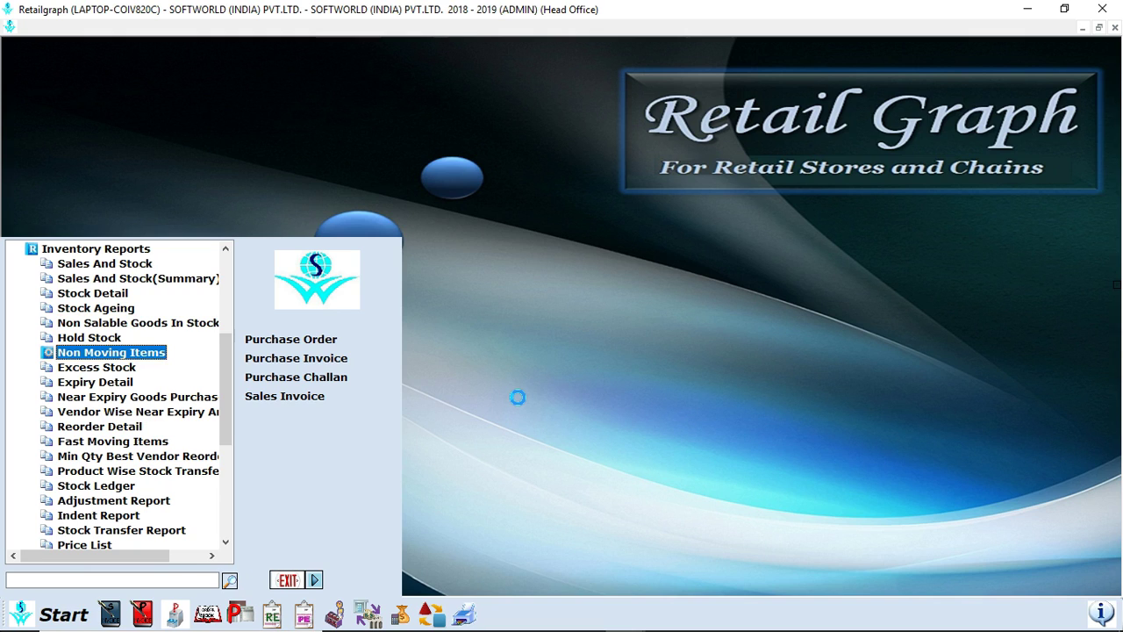
pyautogui.press('Down')
pyautogui.press('Down')
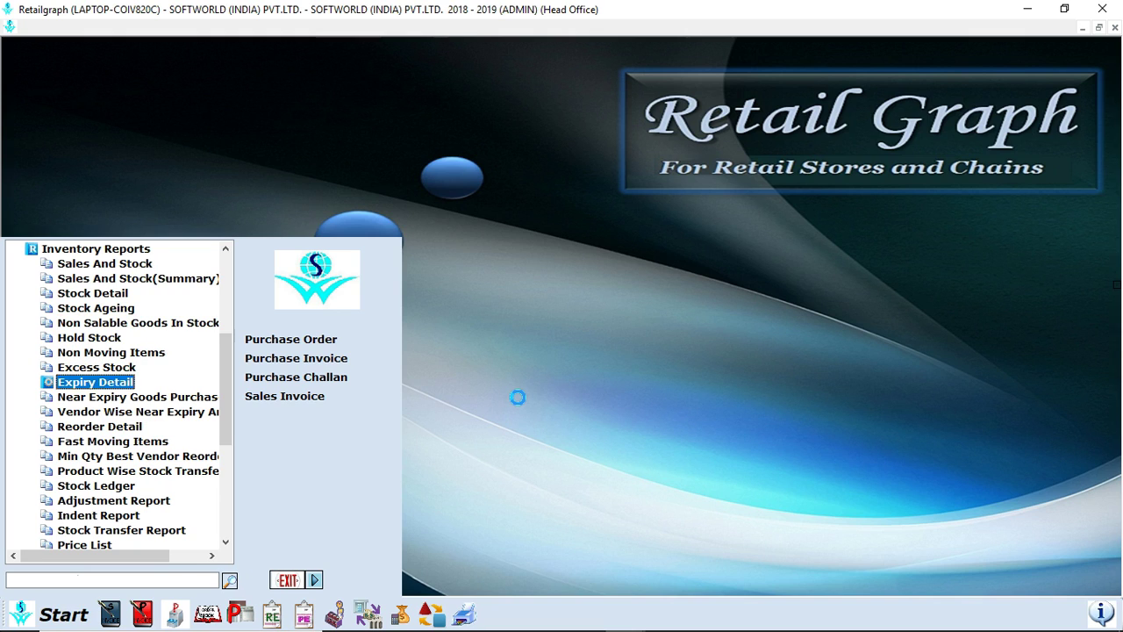
pyautogui.press('Down')
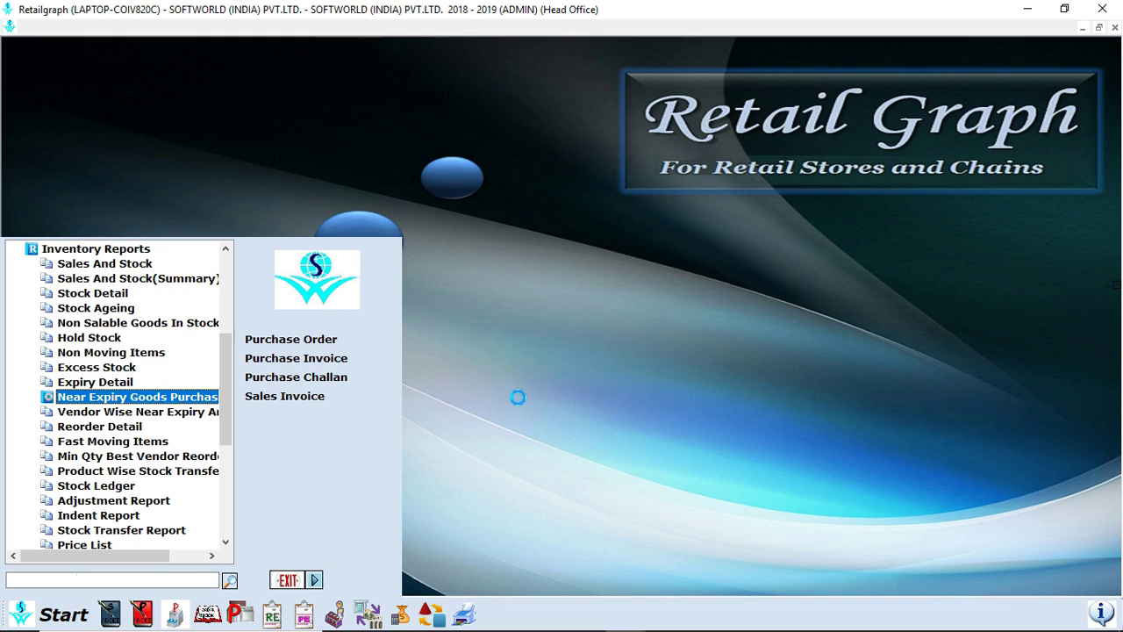
pyautogui.press('Down')
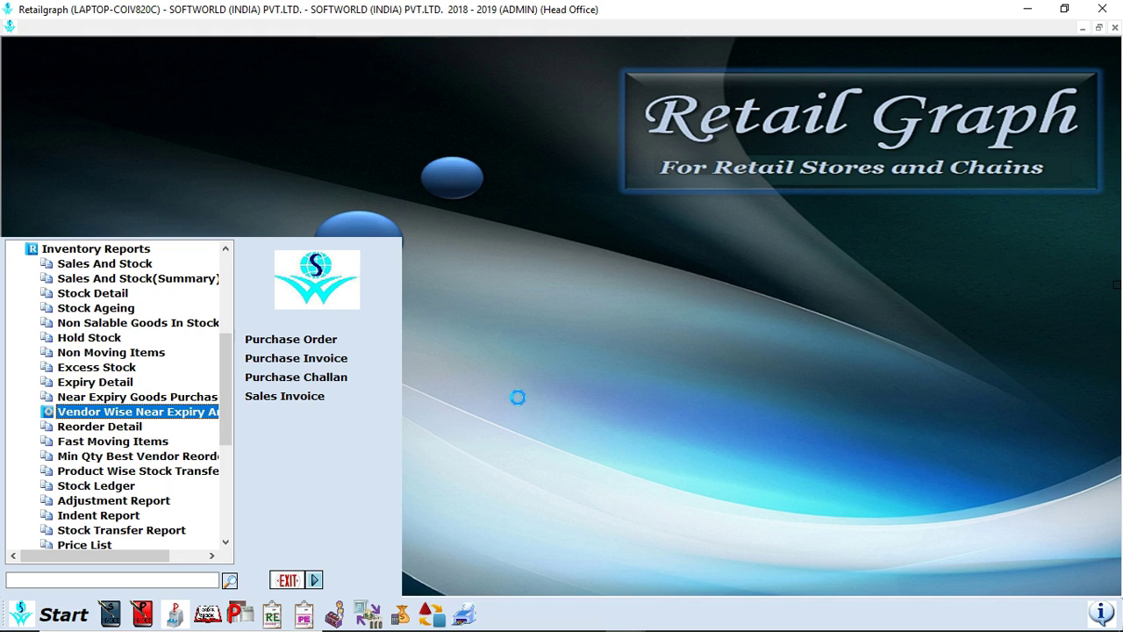
pyautogui.press('Down')
pyautogui.press('Down')
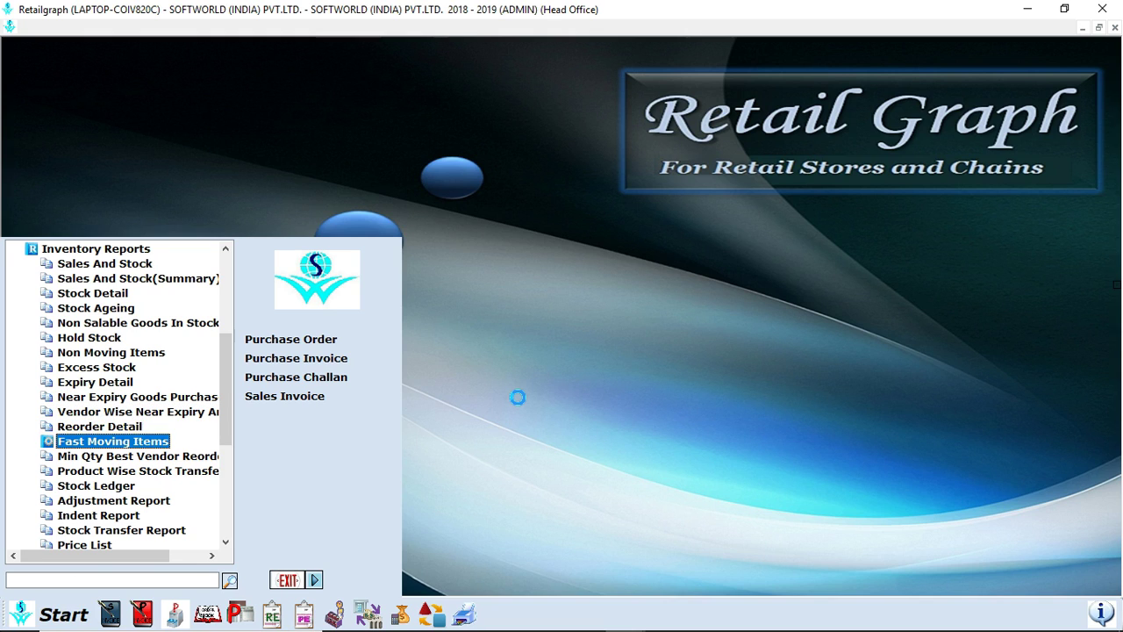
pyautogui.press('Down')
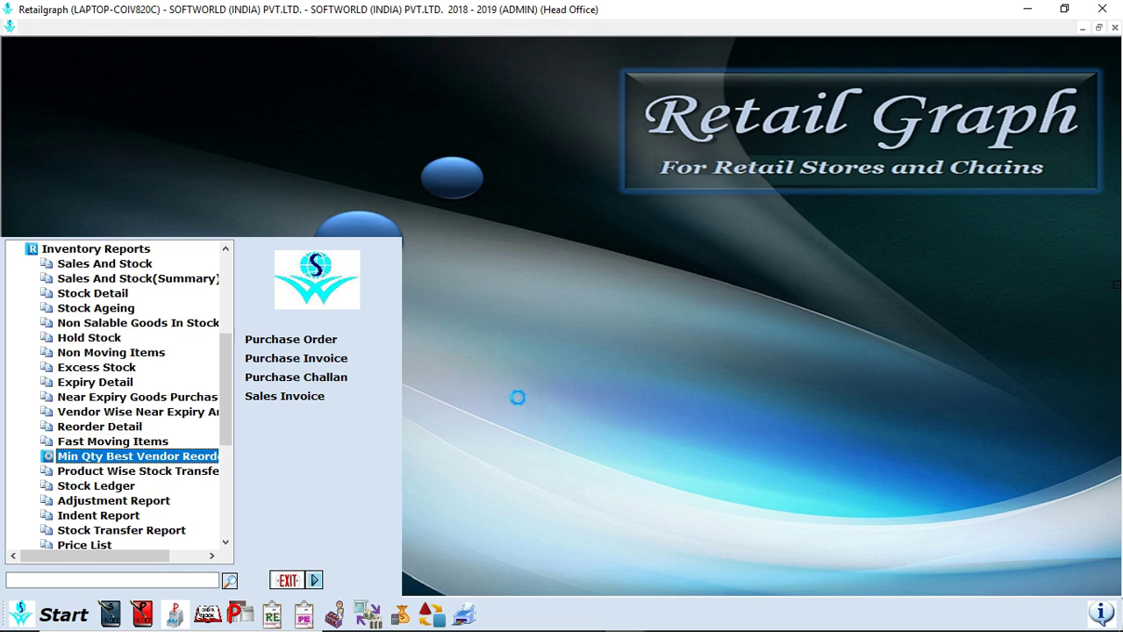
pyautogui.press('Down')
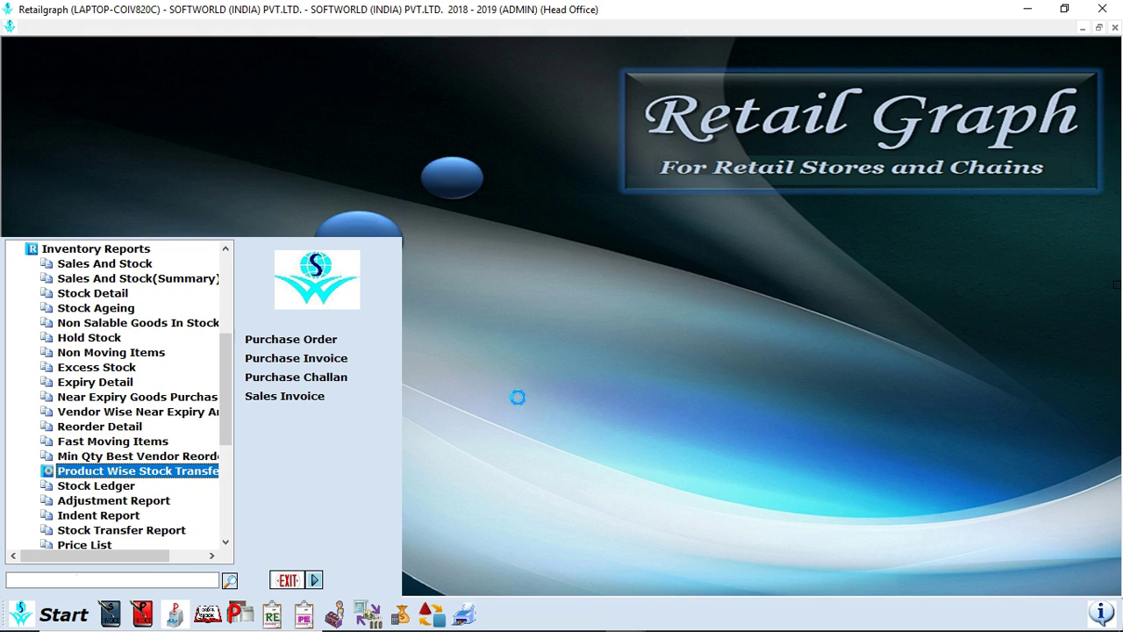
pyautogui.press('Down')
pyautogui.press('Down')
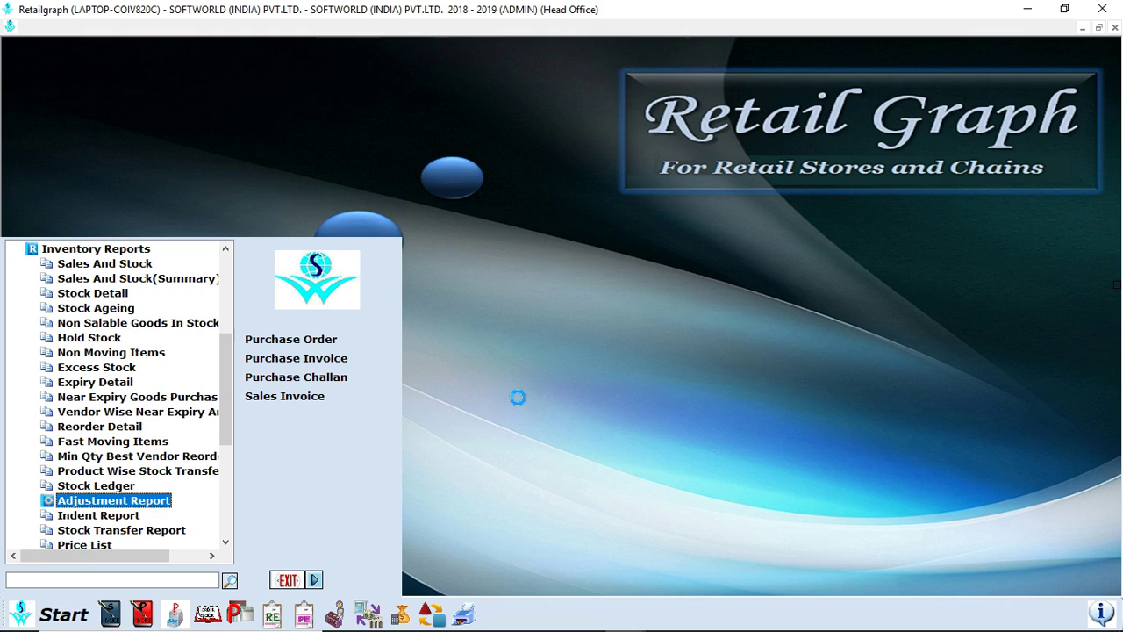
pyautogui.press('Down')
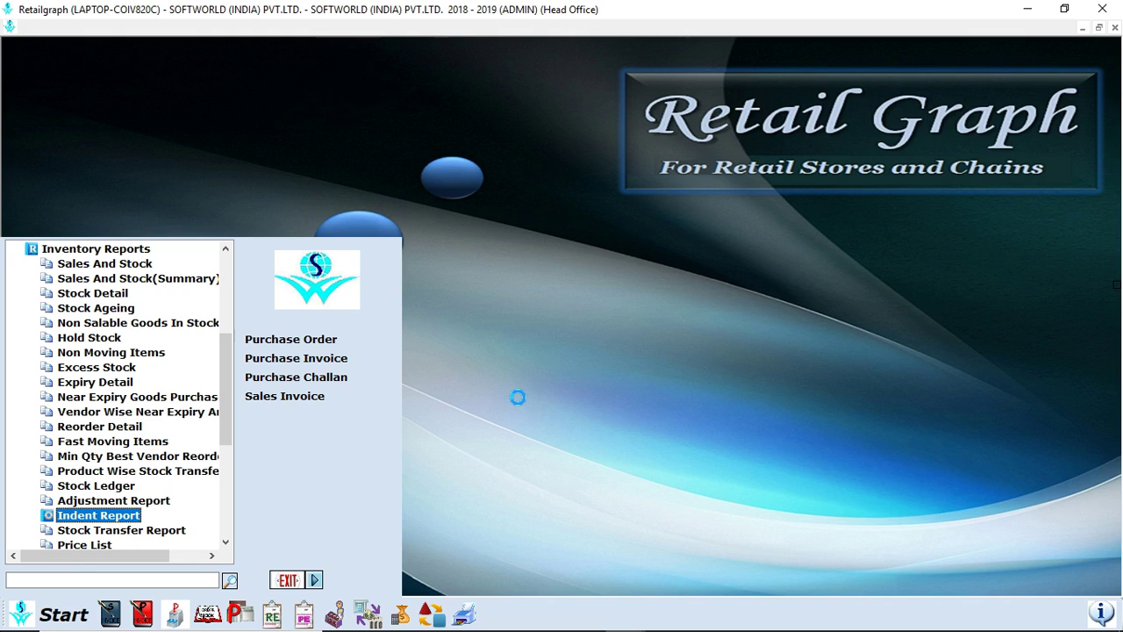
pyautogui.press('Down')
pyautogui.press('Down')
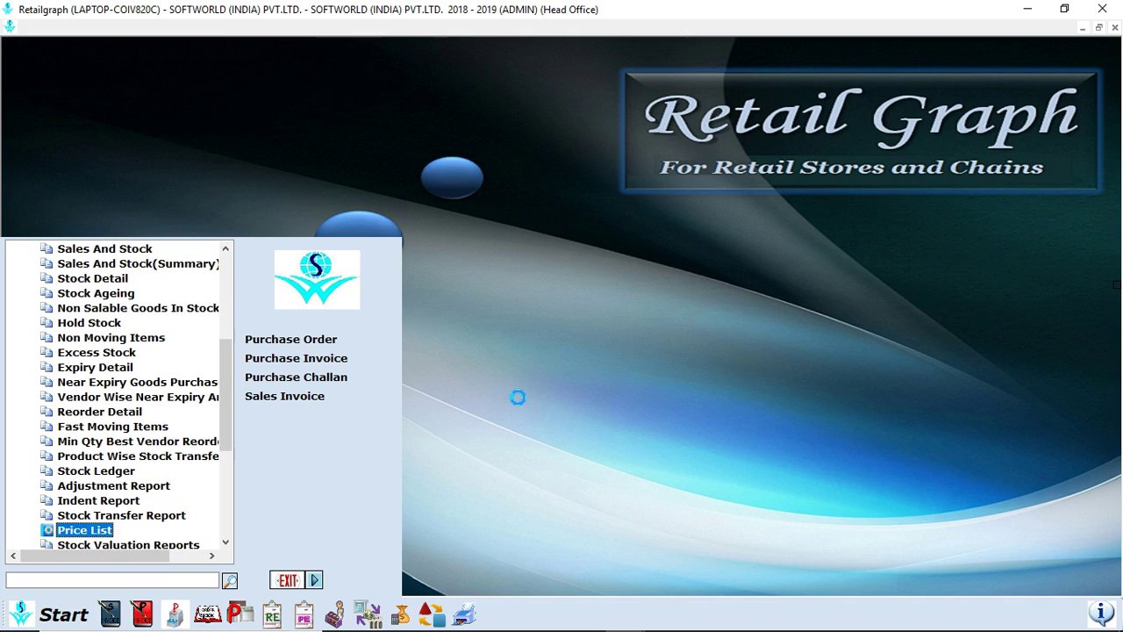
pyautogui.press('Down')
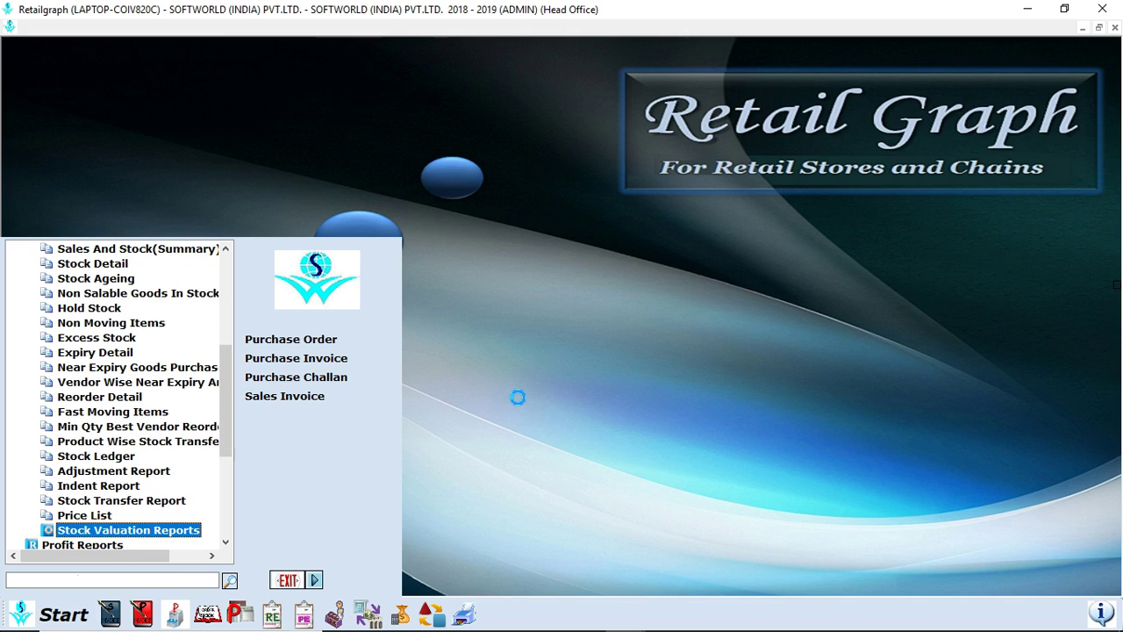
# Collapse Inventory Reports, expand Profit Reports and go through its entries down to Current Stock Profits
pyautogui.press('Left')
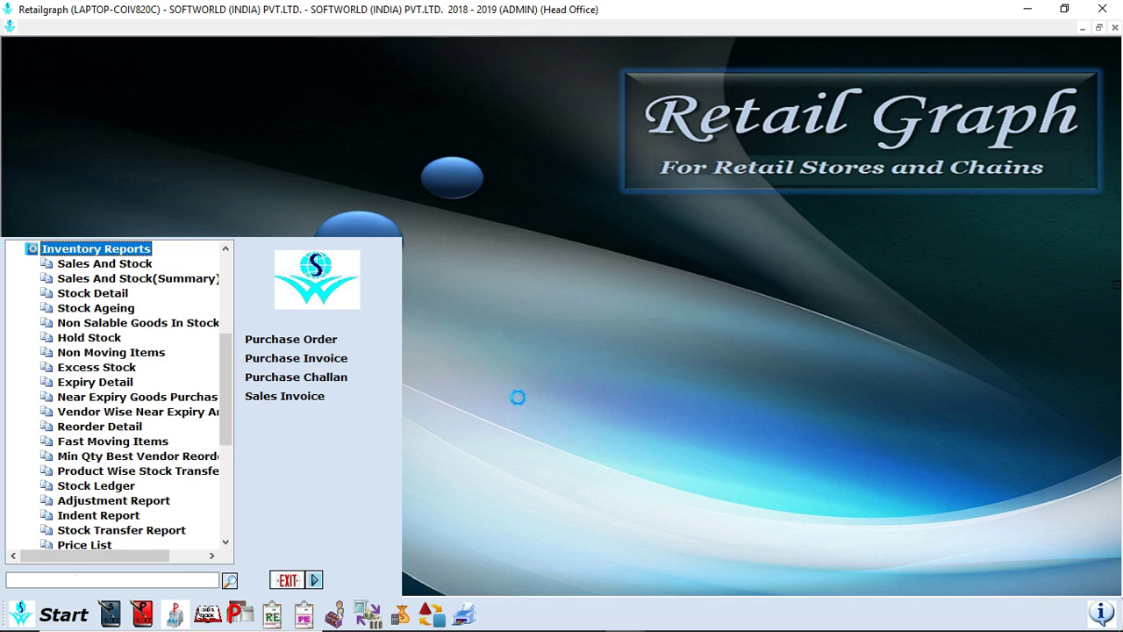
pyautogui.press('Left')
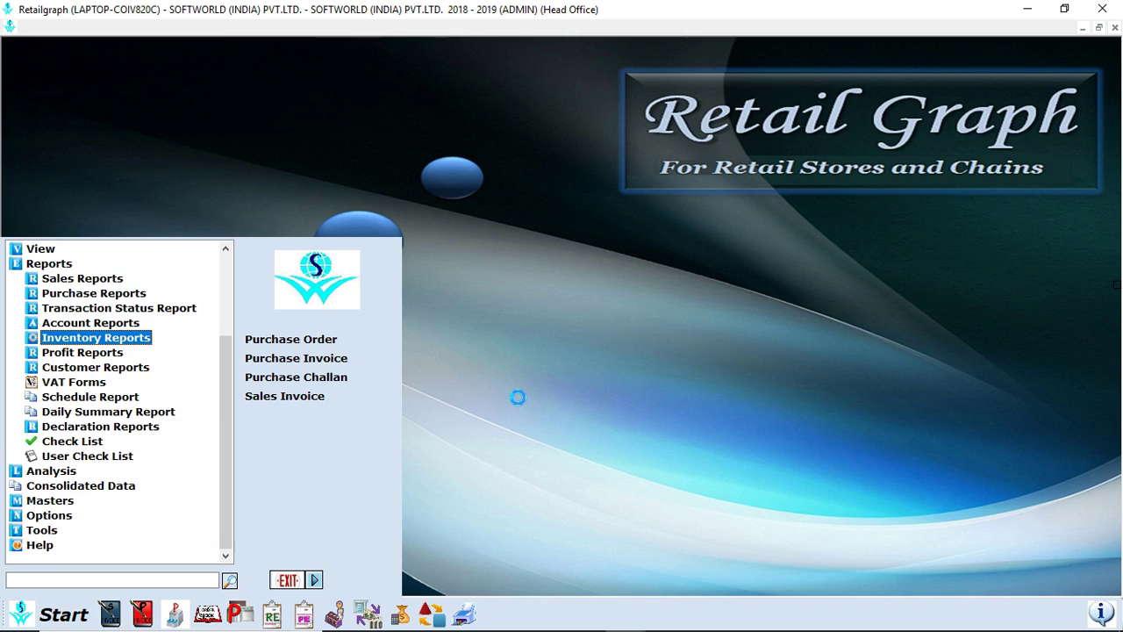
pyautogui.press('Down')
pyautogui.press('Right')
pyautogui.press('Down')
pyautogui.press('Down')
pyautogui.press('Down')
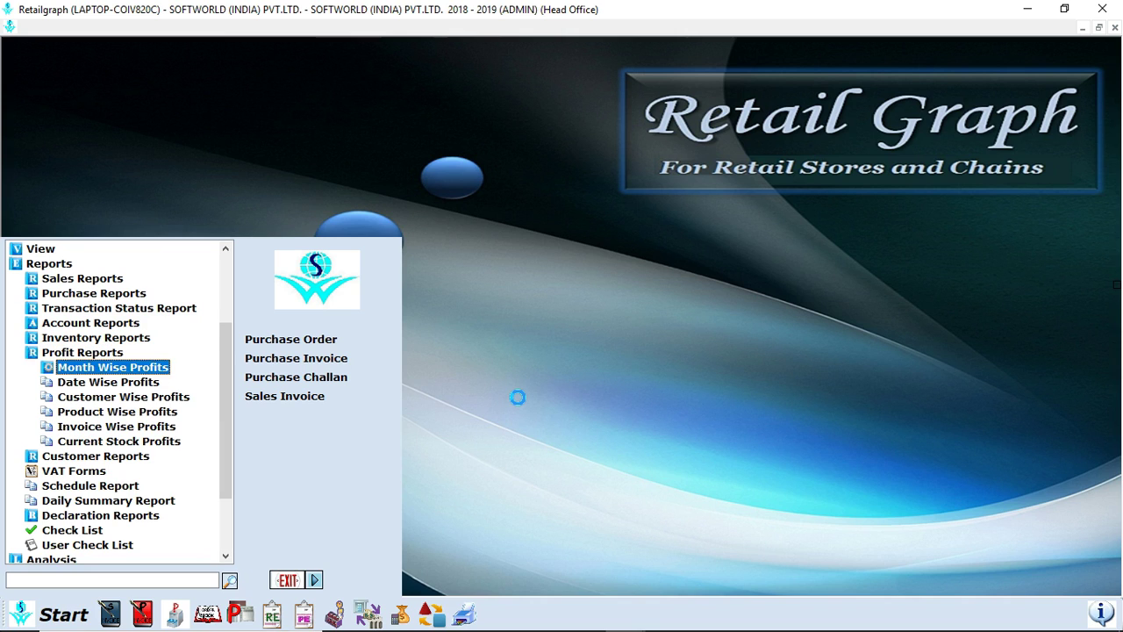
pyautogui.press('Down')
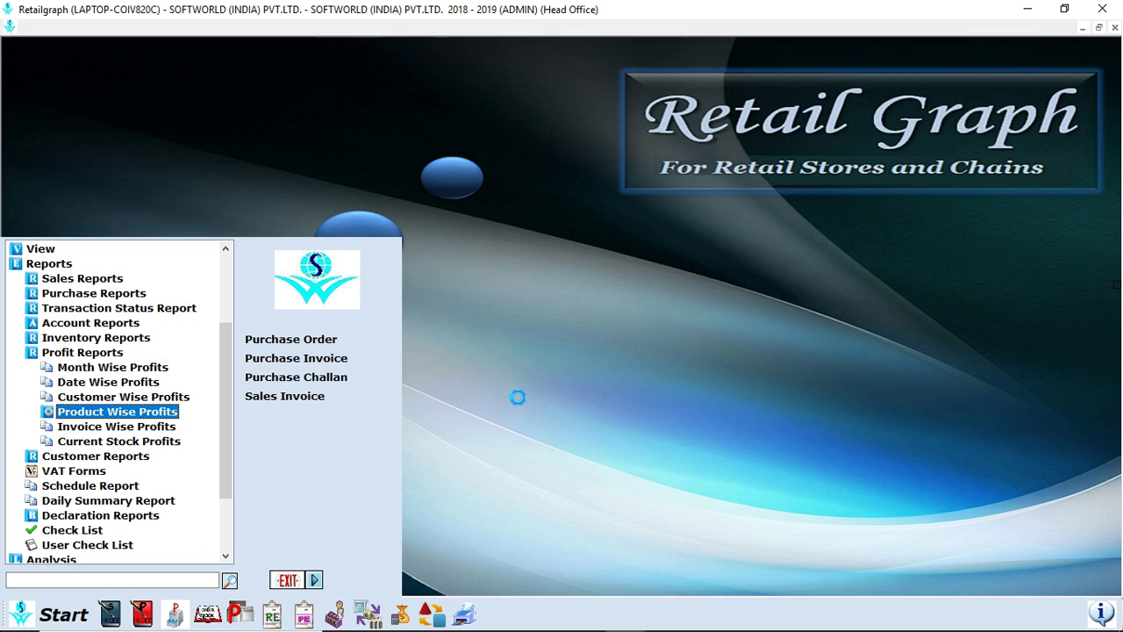
pyautogui.press('Down')
pyautogui.press('Down')
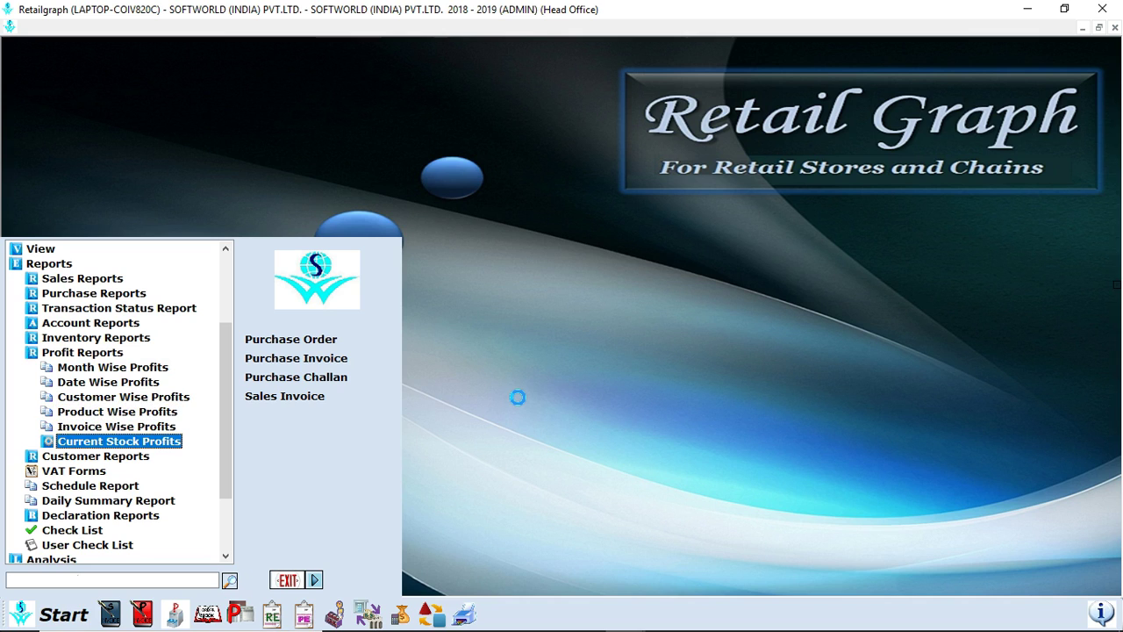
# Collapse Profit Reports, go through the remaining report groups down to Schedule Report and close the Reports module
pyautogui.press('Left')
pyautogui.press('Left')
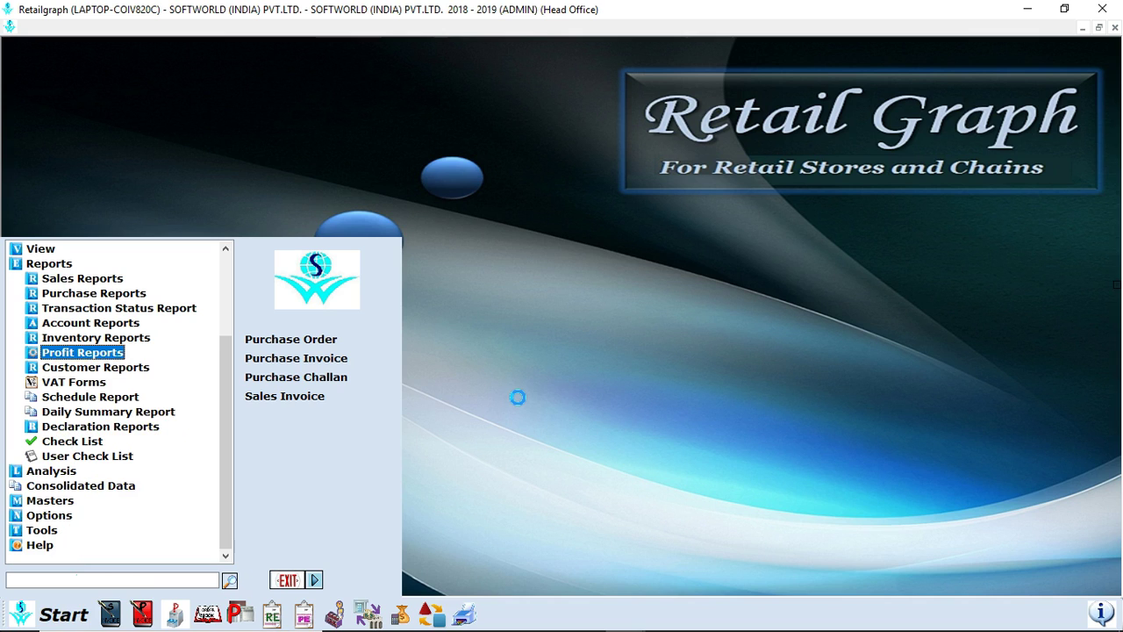
pyautogui.press('Down')
pyautogui.press('Down')
pyautogui.press('Down')
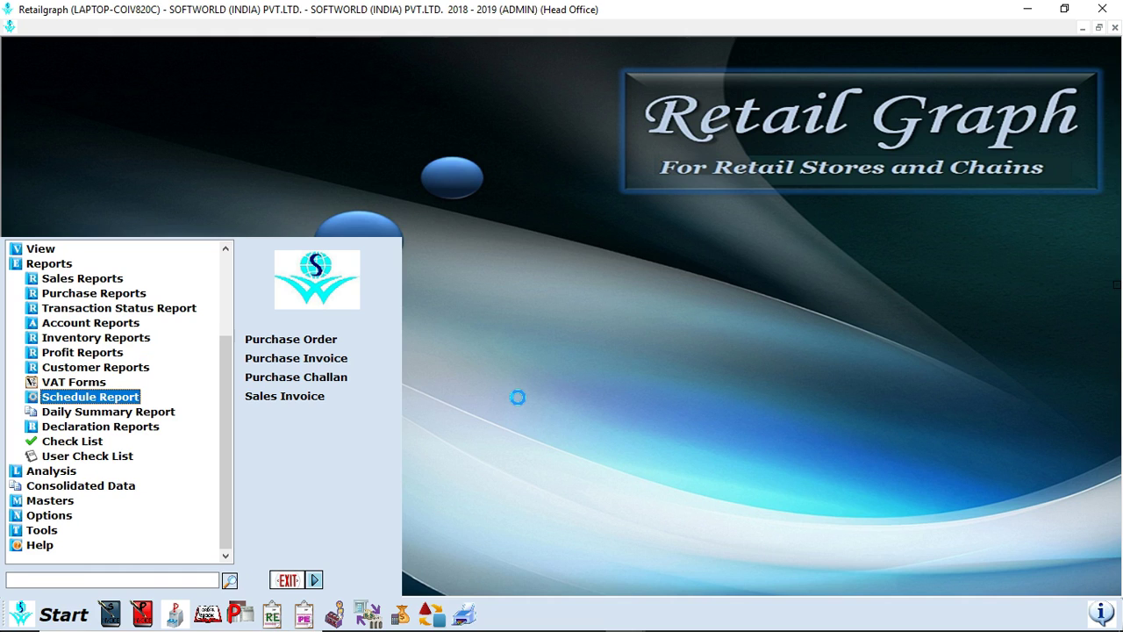
pyautogui.press('Left')
pyautogui.press('Left')
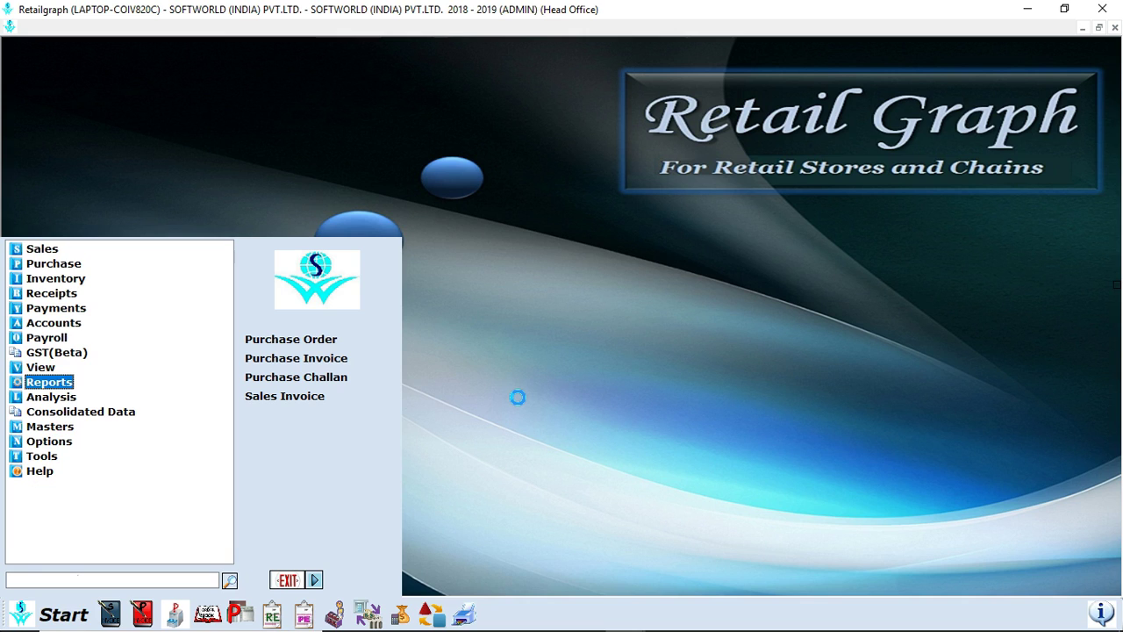
# Expand the Analysis module to view its entries and collapse it again
pyautogui.press('Down')
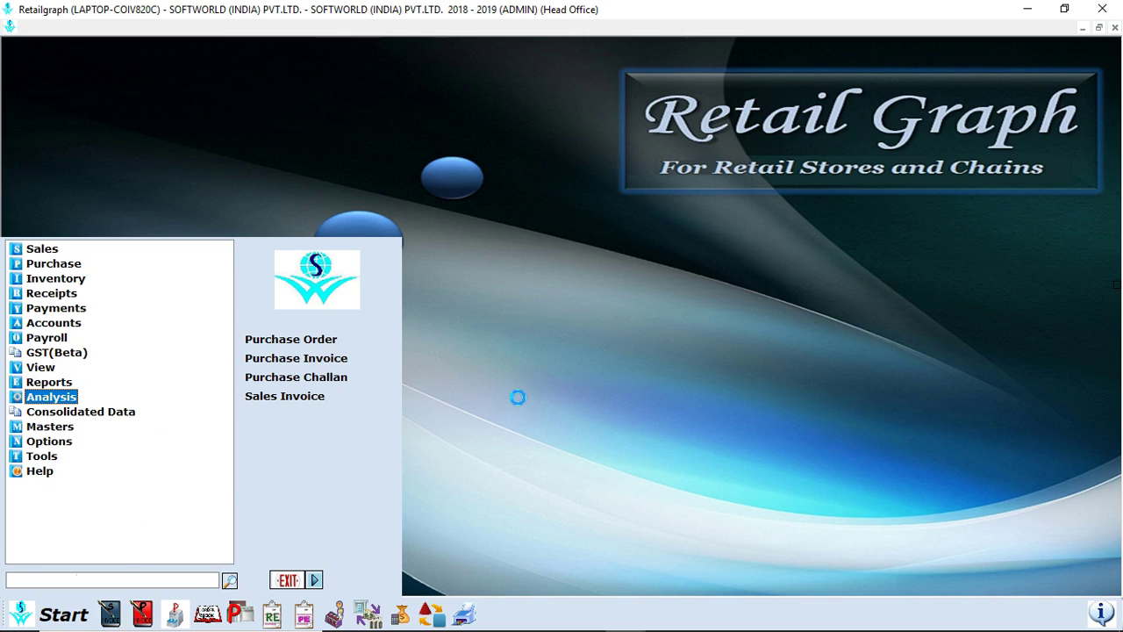
pyautogui.press('Right')
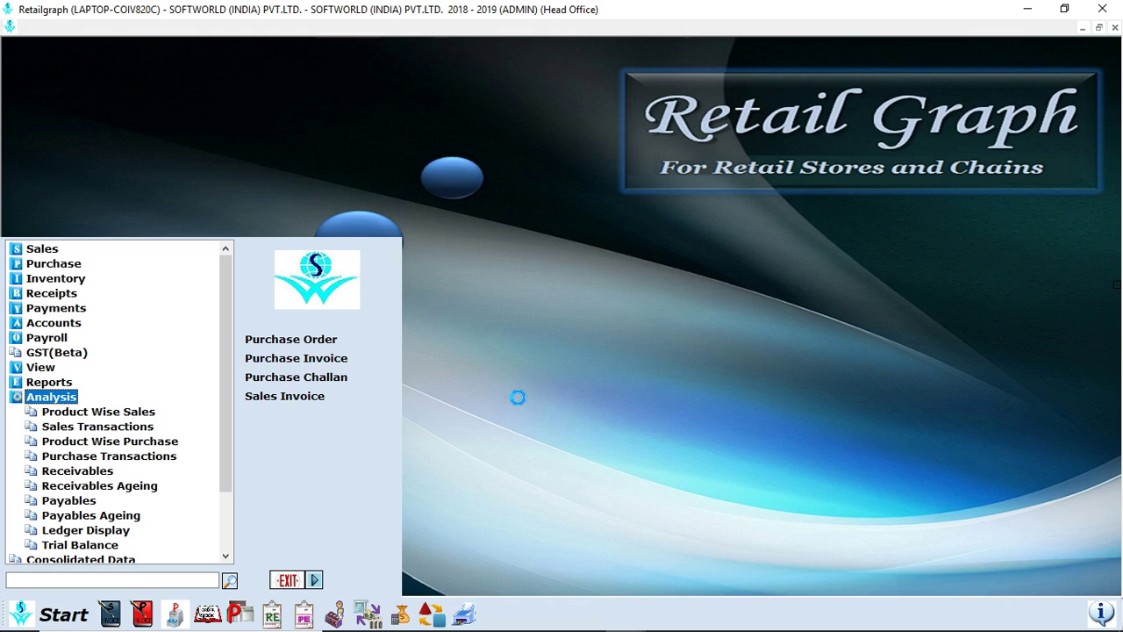
pyautogui.press('Left')
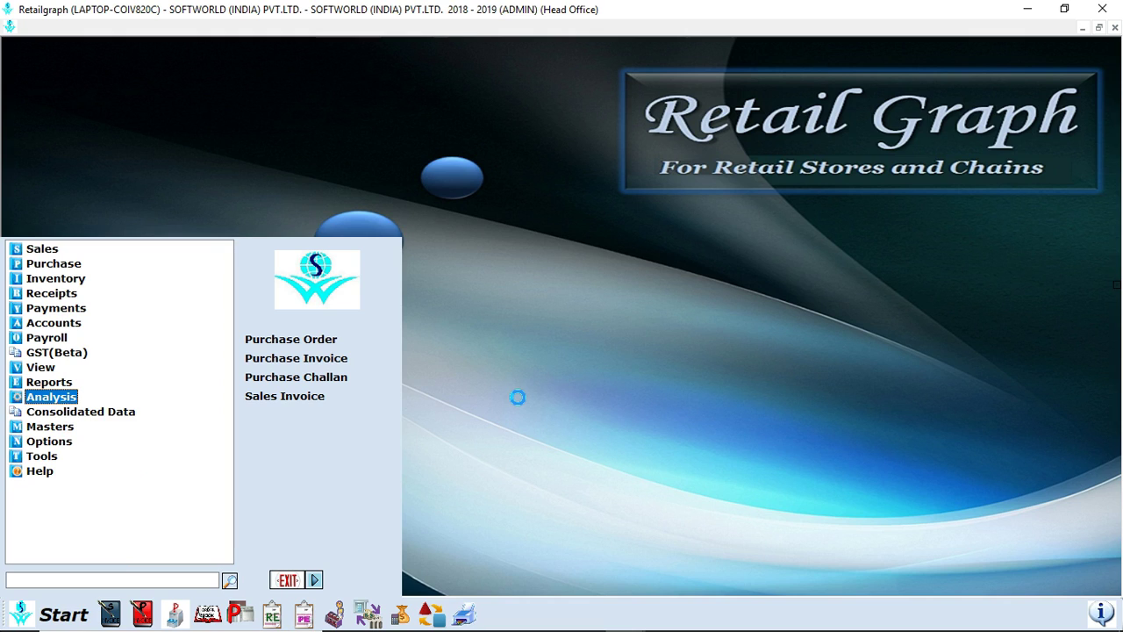
# Pass over Consolidated Data and expand the Masters module and its Inventory group to view the entries
pyautogui.press('Down')
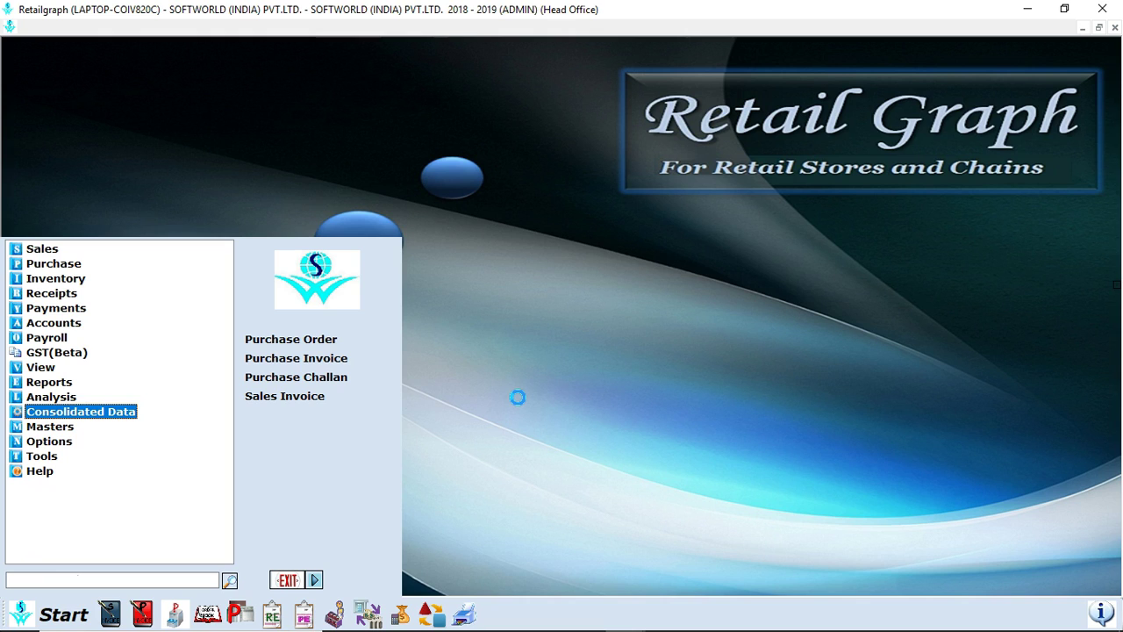
pyautogui.press('Down')
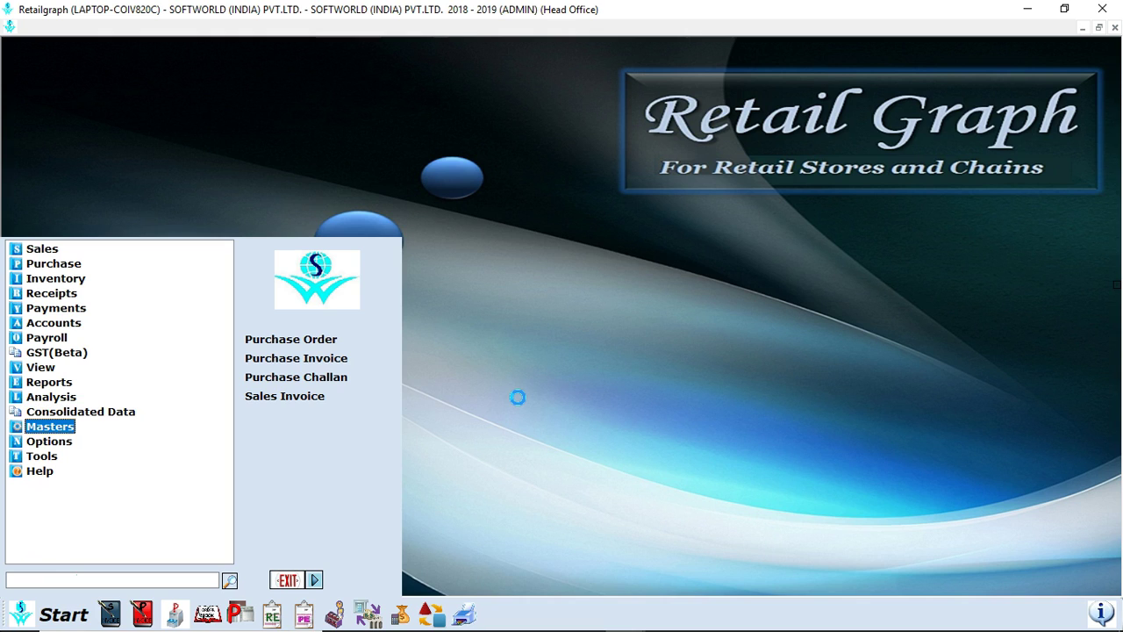
pyautogui.press('Return')
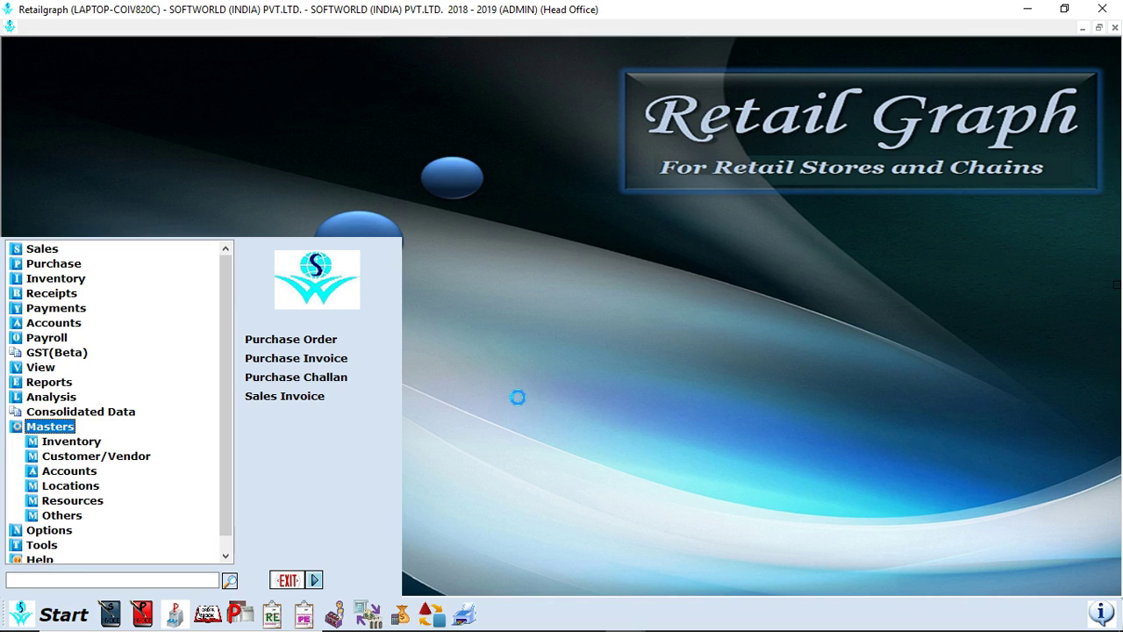
pyautogui.press('Down')
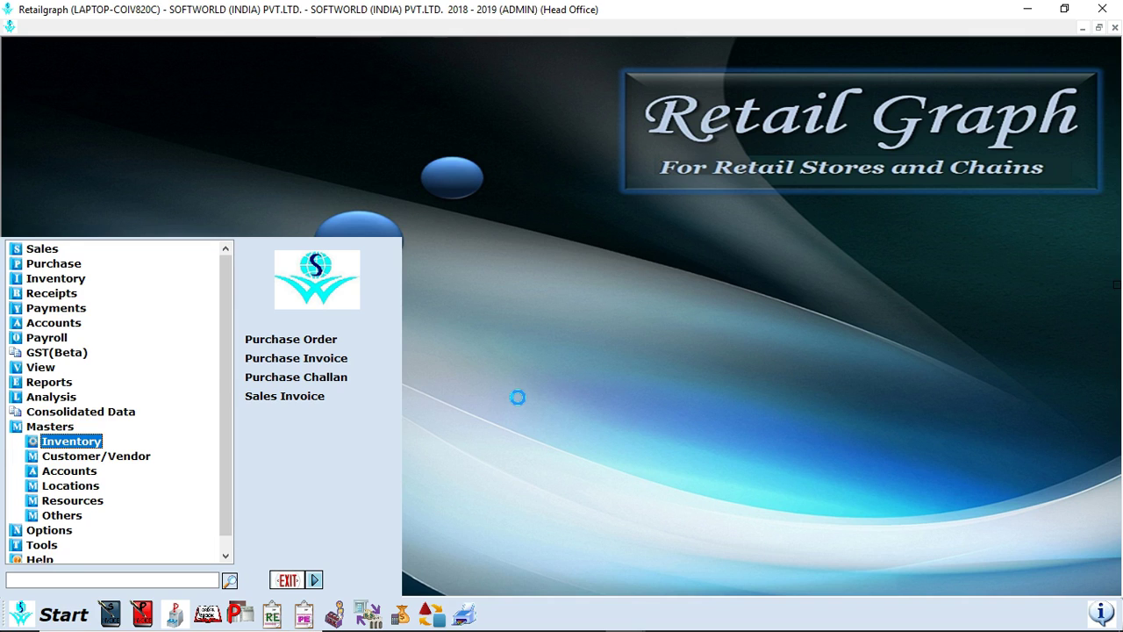
pyautogui.press('Return')
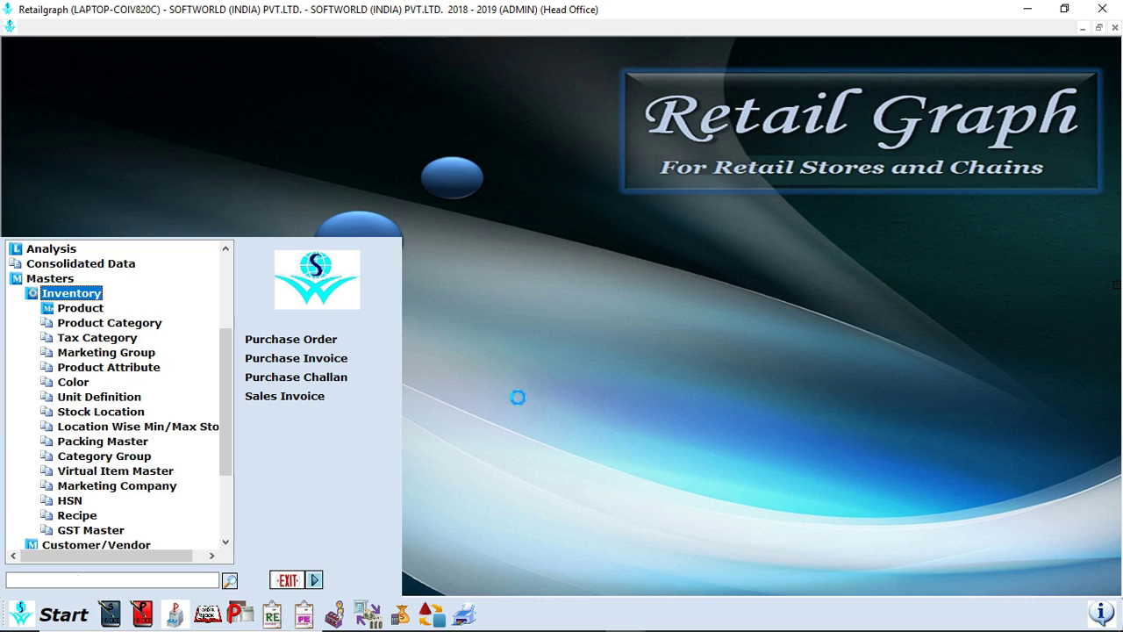
# Collapse the Inventory masters and view the entries under Customer/Vendor and Accounts in turn
pyautogui.press('Left')
pyautogui.press('Down')
pyautogui.press('Return')
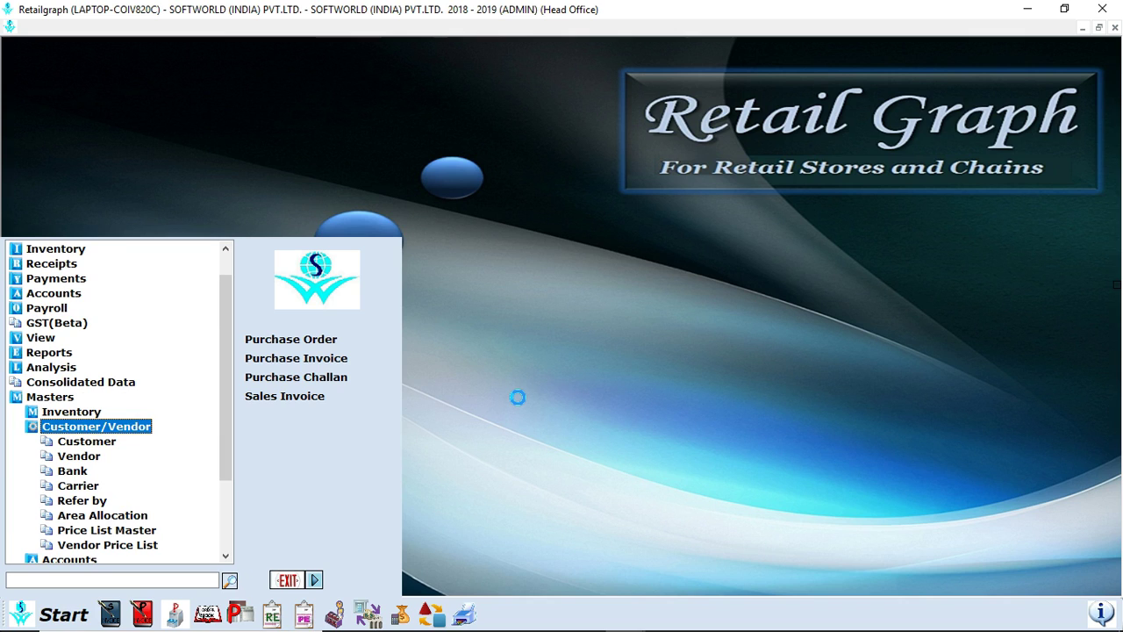
pyautogui.press('Left')
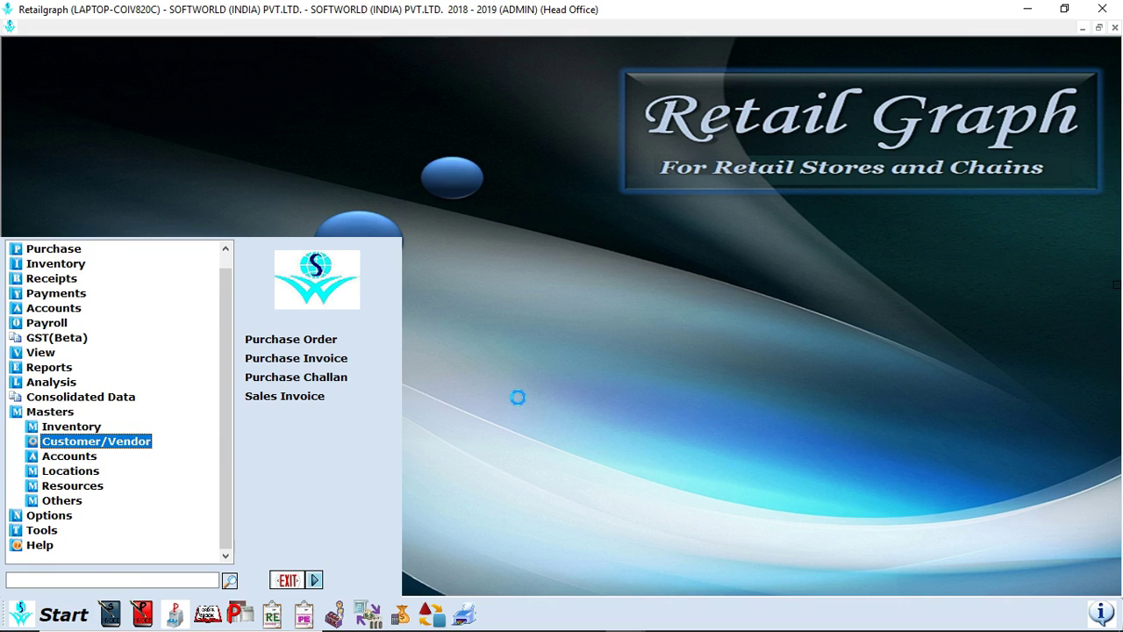
pyautogui.press('Down')
pyautogui.press('Return')
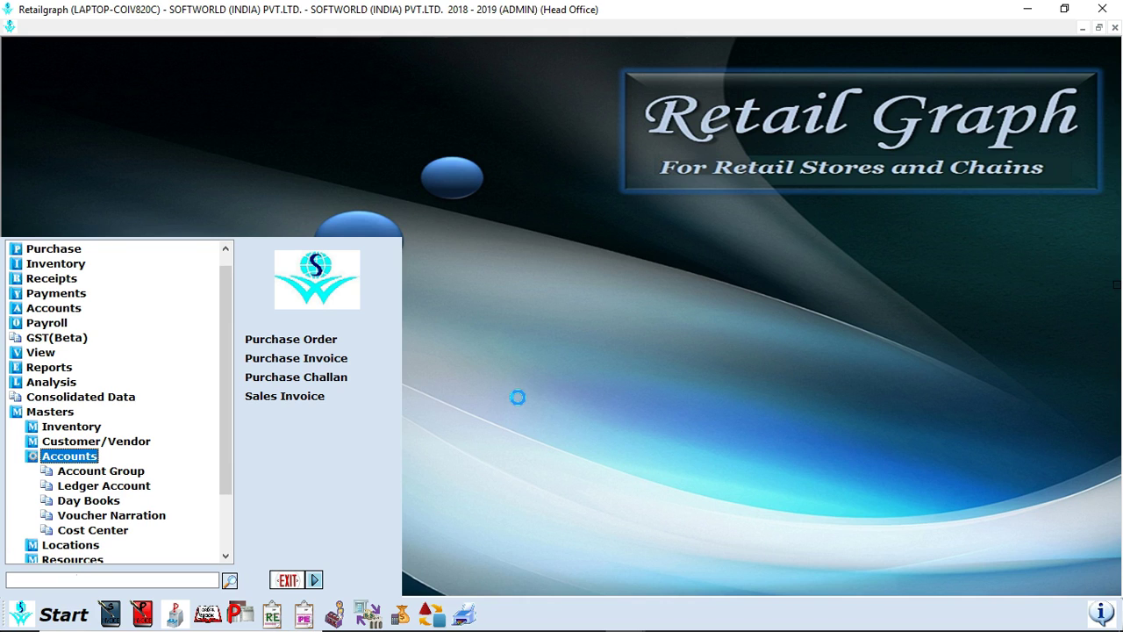
# Collapse the Accounts masters and expand Locations to view its entries
pyautogui.press('Left')
pyautogui.press('Down')
pyautogui.press('Return')
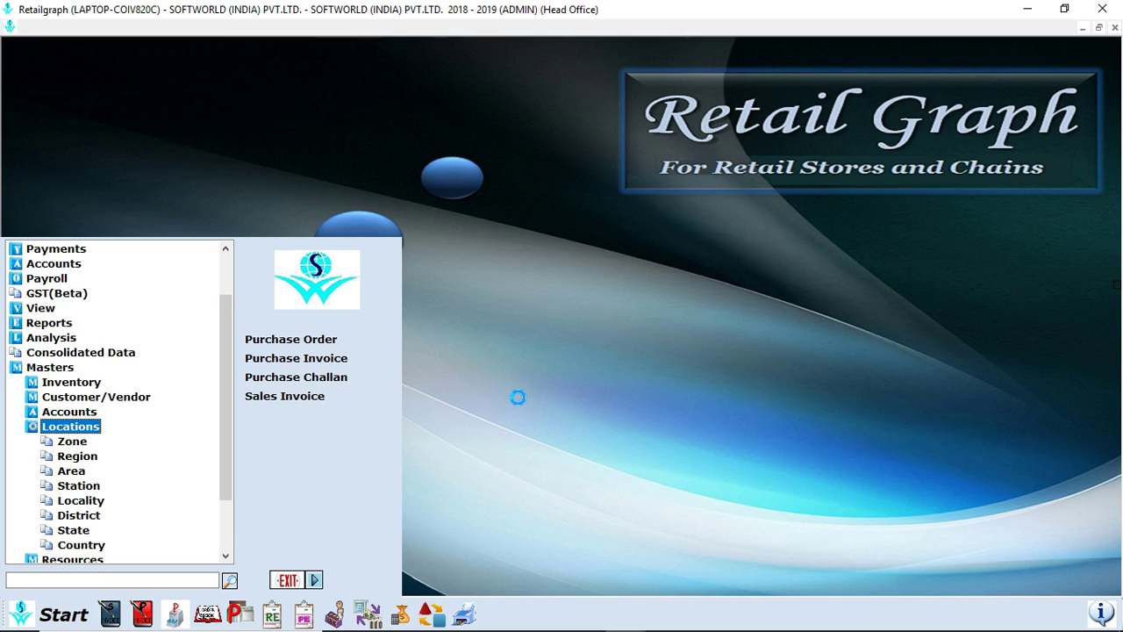
# Collapse Locations and expand Resources under Masters, going through its entries down to Role
pyautogui.press('Left')
pyautogui.press('Down')
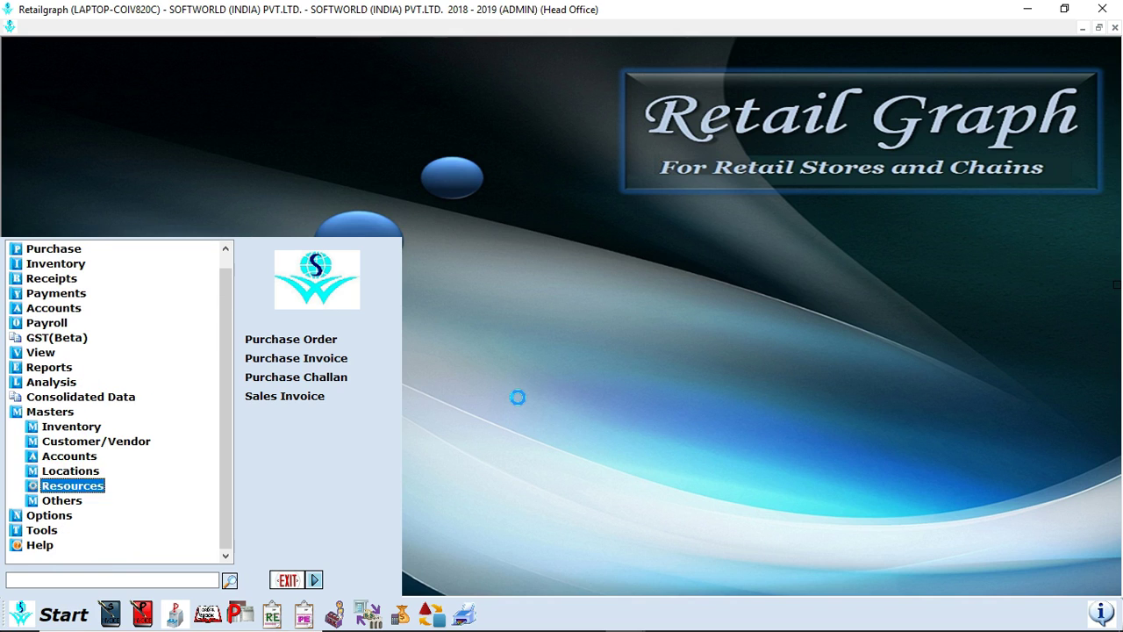
pyautogui.press('Return')
pyautogui.press('Down')
pyautogui.press('Down')
pyautogui.press('Down')
pyautogui.press('Down')
pyautogui.press('Down')
pyautogui.press('Down')
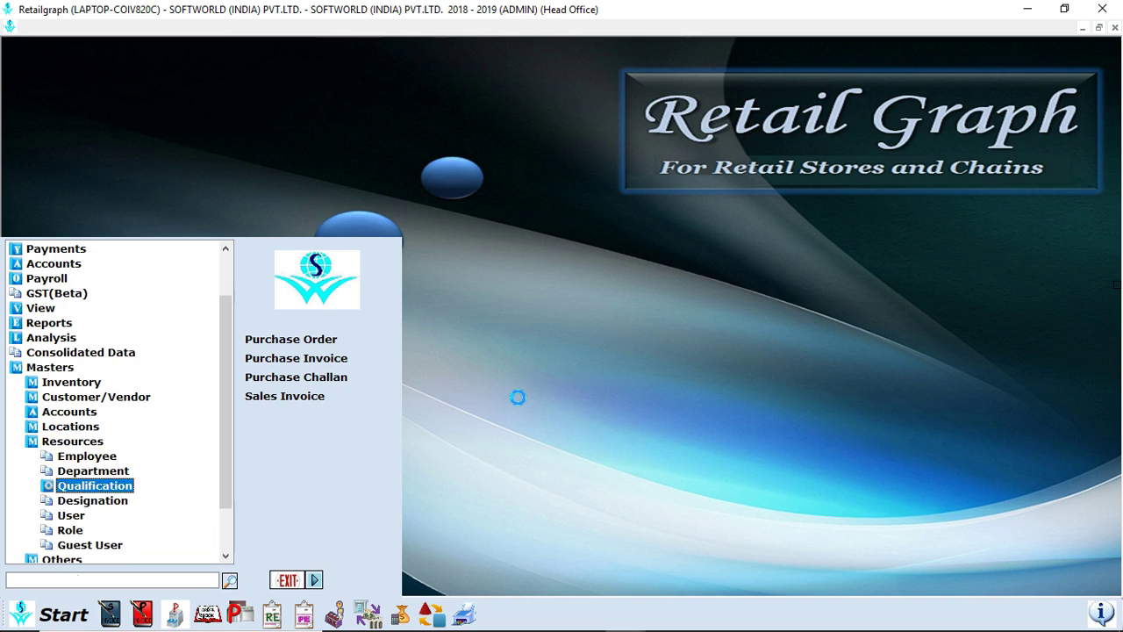
pyautogui.press('Up')
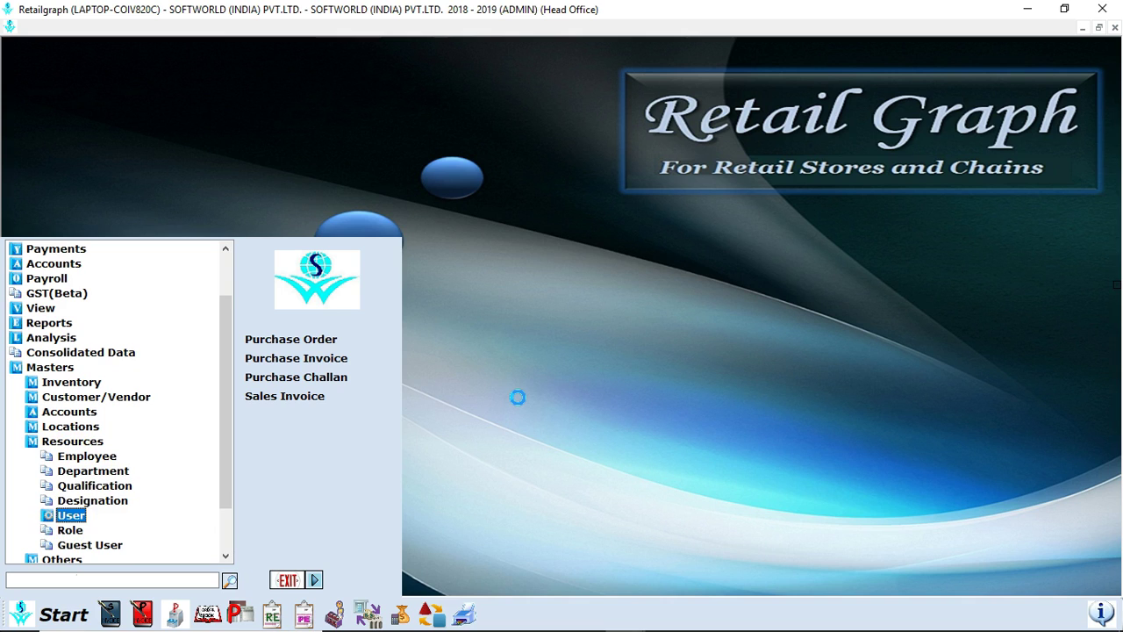
pyautogui.press('Down')
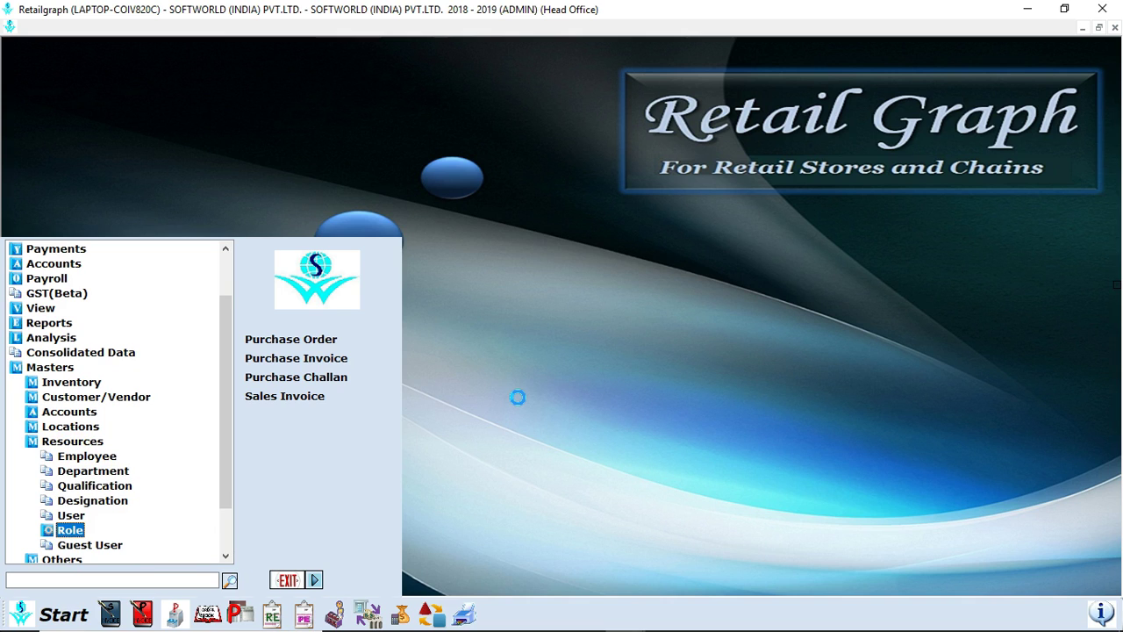
# Open the Role master and go through the roles in the list
pyautogui.press('Return')
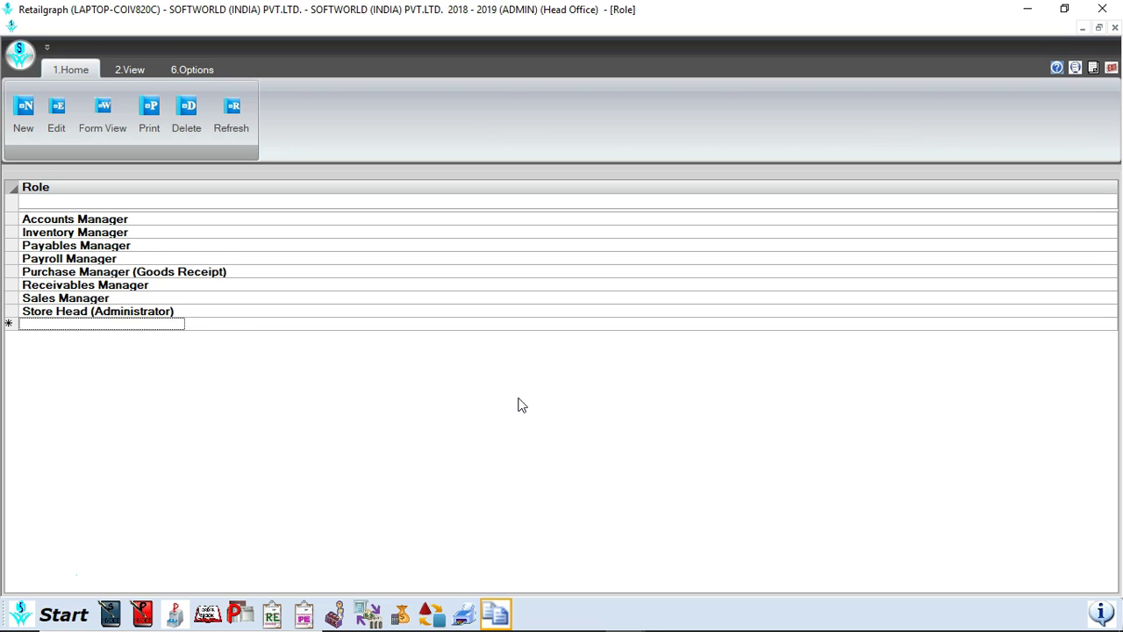
pyautogui.press('Up')
pyautogui.press('Up')
pyautogui.press('Up')
pyautogui.press('Up')
pyautogui.press('Up')
pyautogui.press('Up')
pyautogui.press('Up')
pyautogui.press('Up')
pyautogui.press('Down')
pyautogui.press('Down')
pyautogui.press('Down')
pyautogui.press('Down')
pyautogui.press('Down')
pyautogui.press('Down')
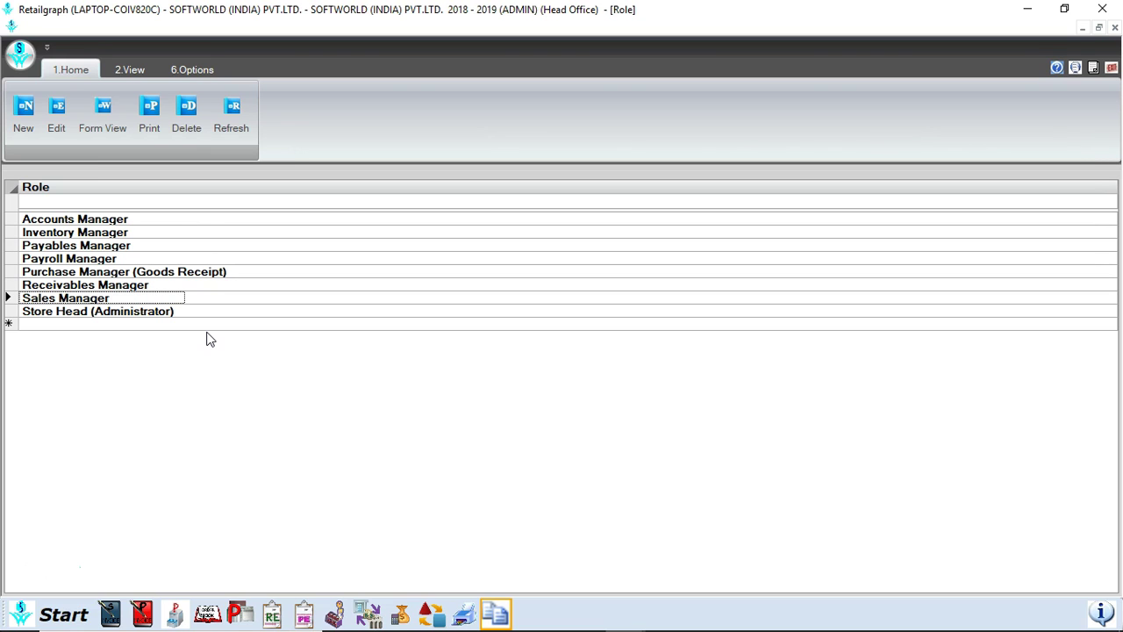
pyautogui.press('Down')
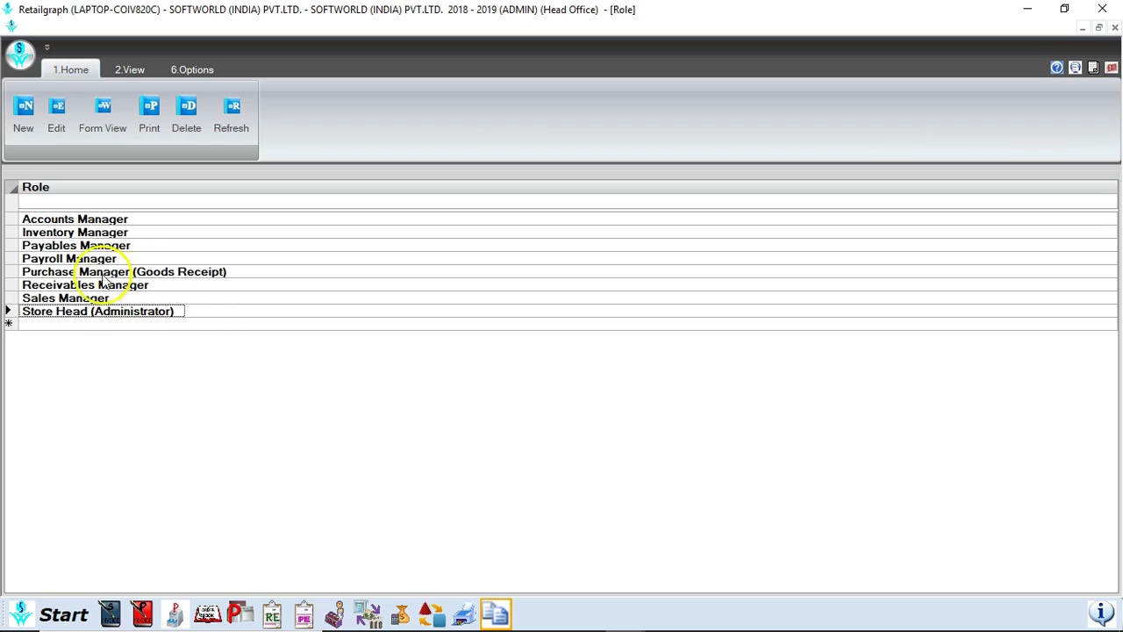
# Open the Sales Manager role for editing and select the Sales module in its rights tree
pyautogui.click(79, 297)
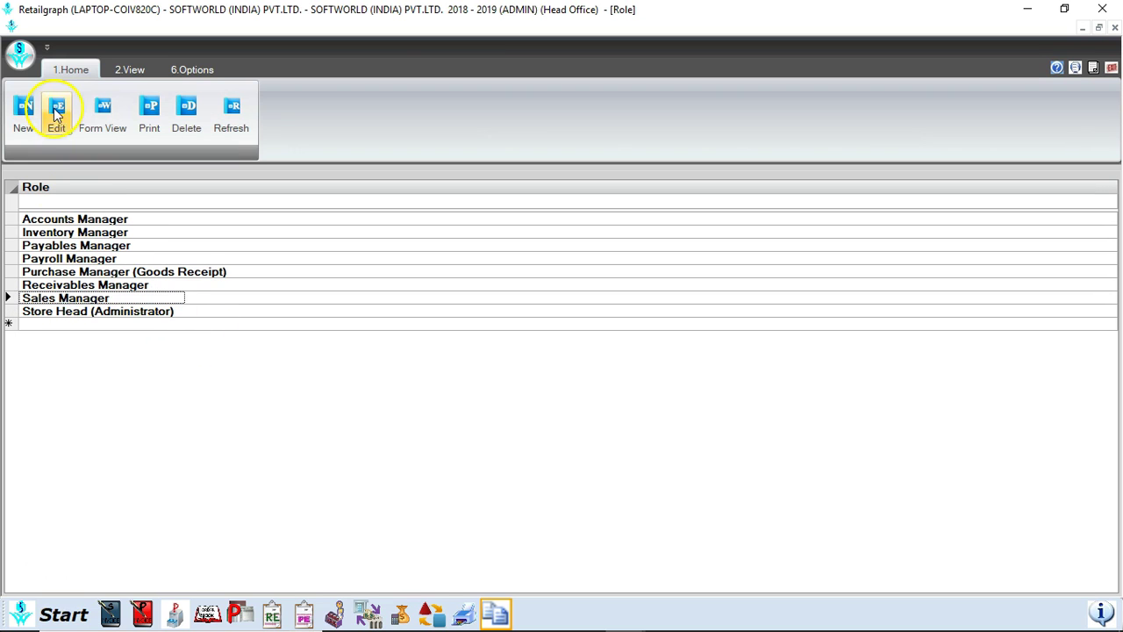
pyautogui.click(57, 110)
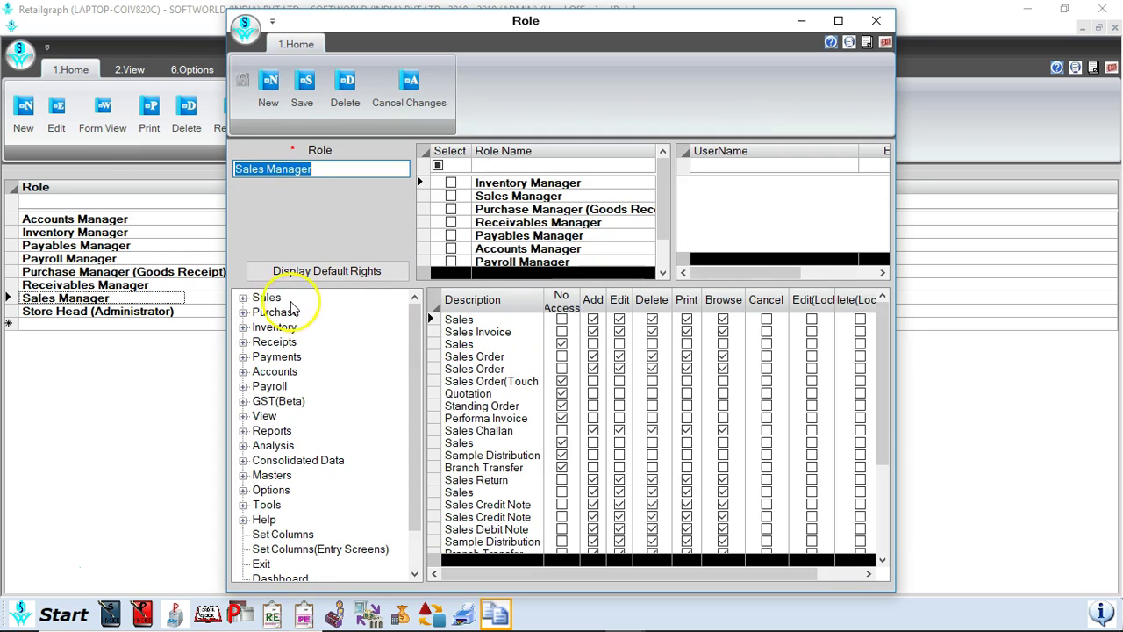
pyautogui.click(266, 298)
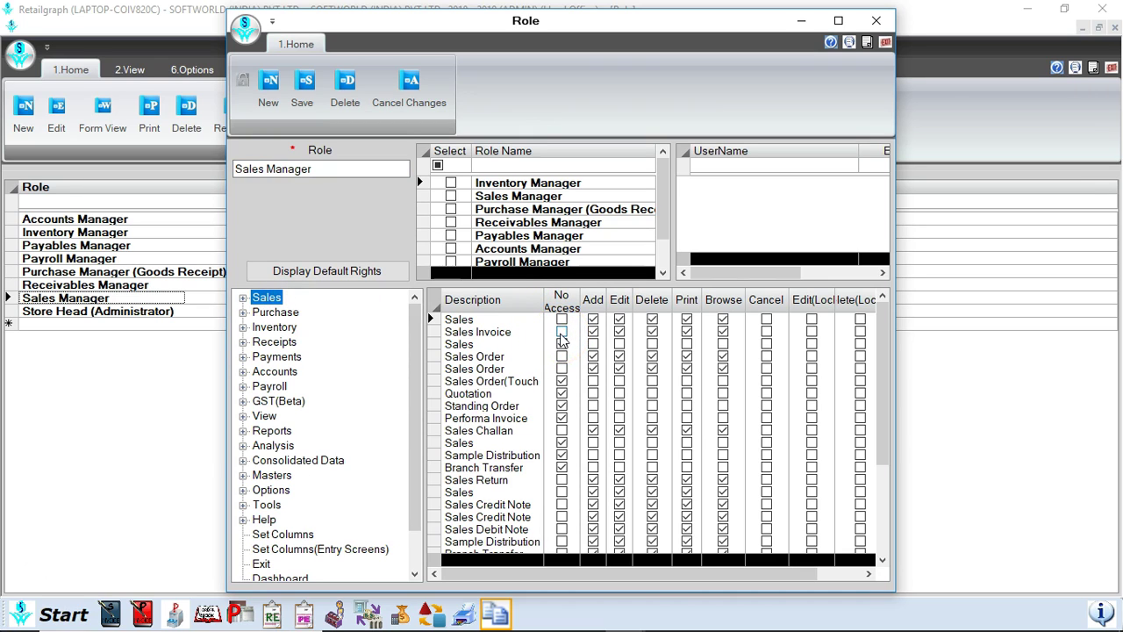
# Examine the Sales Manager's Add, Edit, Delete and Print rights for the sales entries, and close the role form and list
pyautogui.click(594, 347)
pyautogui.click(594, 345)
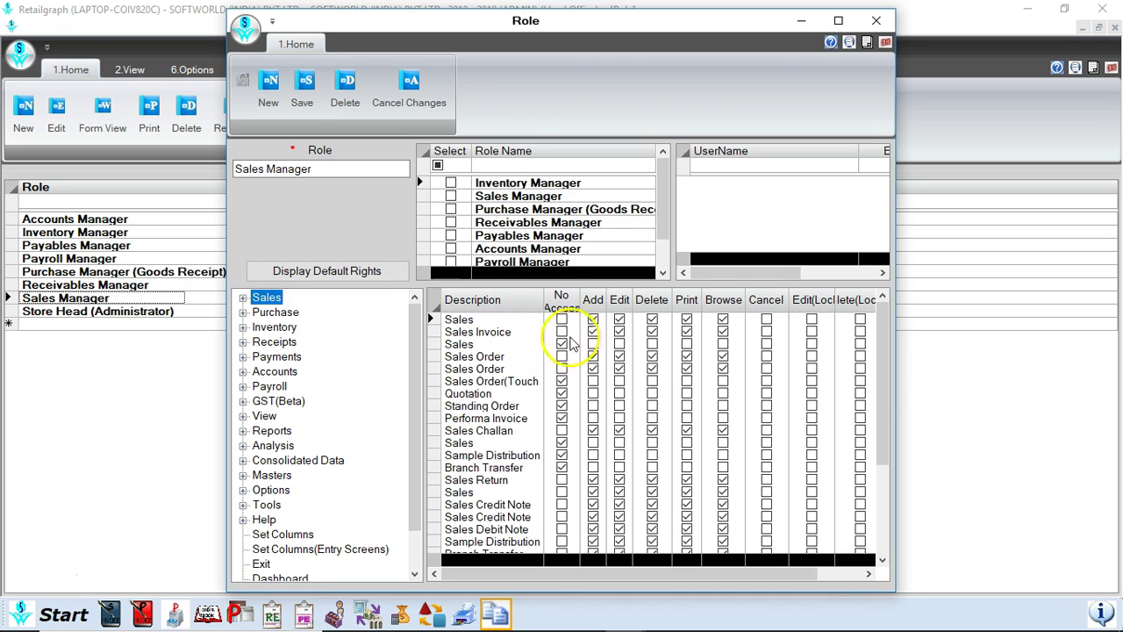
pyautogui.click(593, 333)
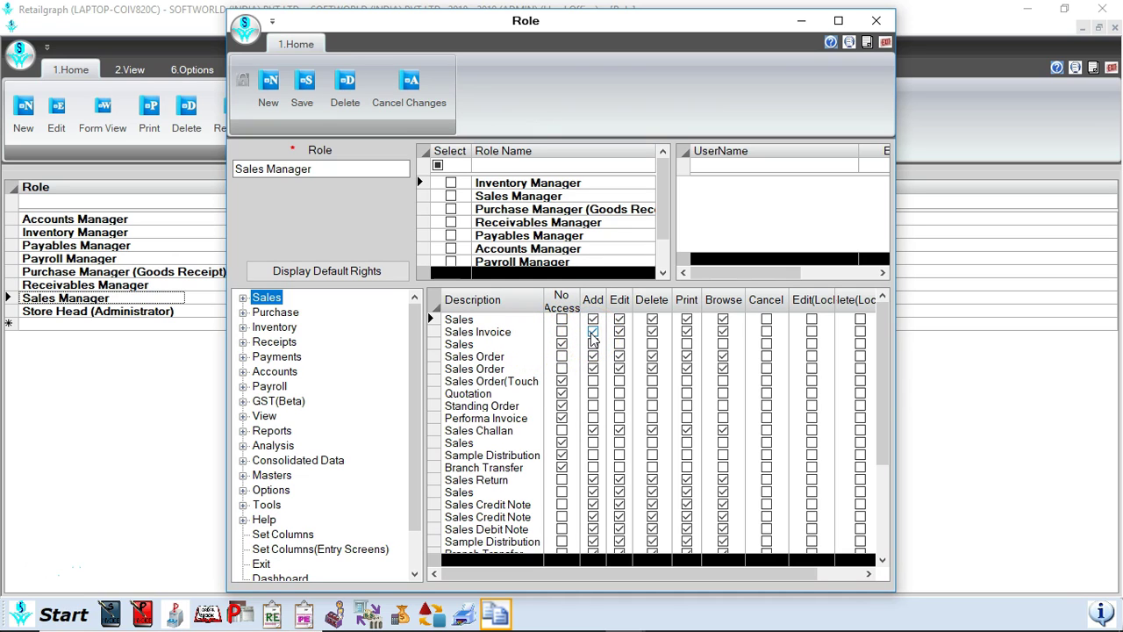
pyautogui.click(620, 333)
pyautogui.click(652, 334)
pyautogui.click(687, 334)
pyautogui.click(339, 353)
pyautogui.click(879, 50)
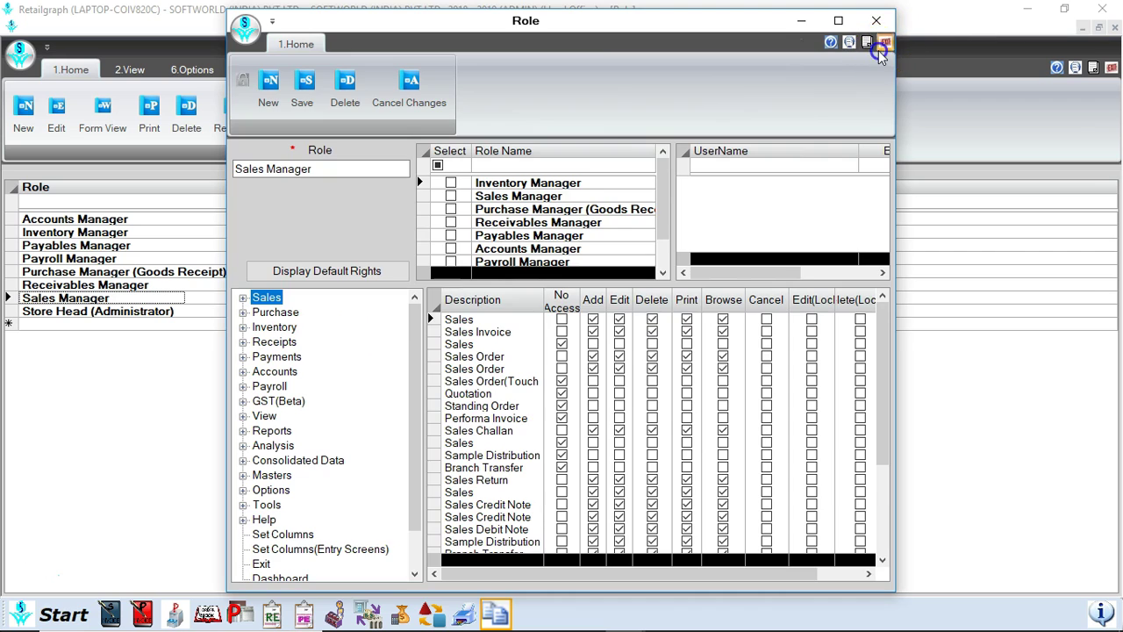
pyautogui.click(1112, 68)
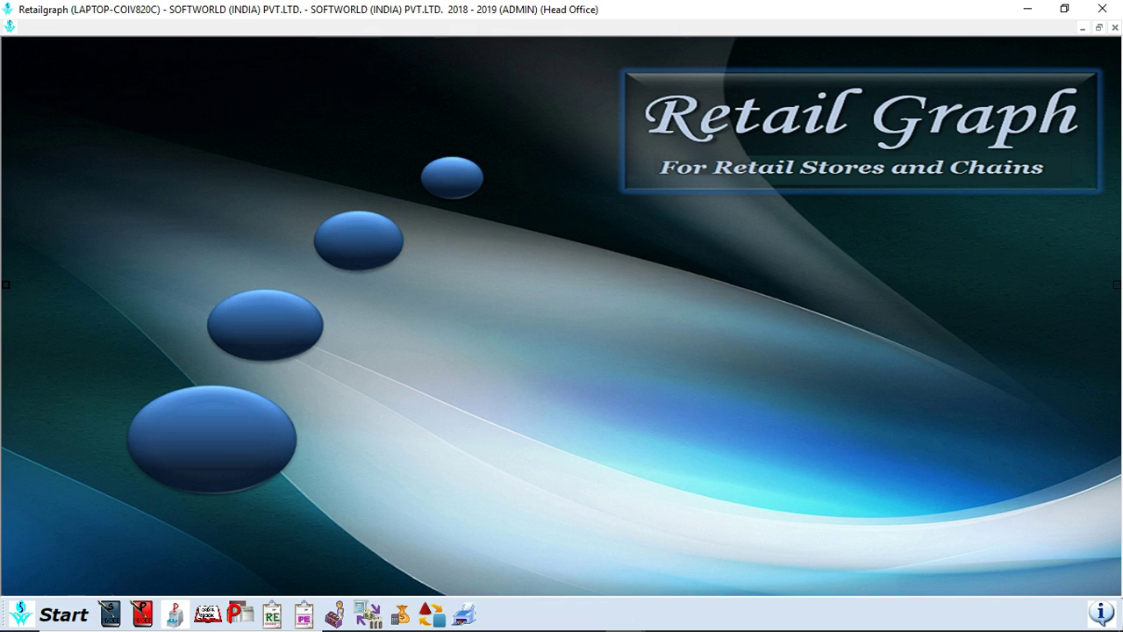
# Reopen the module menu, expand Sales and go through its entries down to Convert Order To Invoice
pyautogui.click(40, 609)
pyautogui.press('Left')
pyautogui.press('Left')
pyautogui.press('Left')
pyautogui.press('Left')
pyautogui.press('Up')
pyautogui.press('Up')
pyautogui.press('Up')
pyautogui.press('Up')
pyautogui.press('Up')
pyautogui.press('Up')
pyautogui.press('Up')
pyautogui.press('Up')
pyautogui.press('Up')
pyautogui.press('Up')
pyautogui.press('Up')
pyautogui.press('Up')
pyautogui.press('Right')
pyautogui.press('Right')
pyautogui.press('Down')
pyautogui.press('Down')
pyautogui.press('Down')
pyautogui.press('Down')
pyautogui.press('Down')
pyautogui.press('Down')
pyautogui.press('Down')
pyautogui.press('Down')
pyautogui.press('Down')
pyautogui.press('Down')
pyautogui.press('Down')
pyautogui.press('Down')
pyautogui.press('Down')
pyautogui.press('Down')
pyautogui.press('Down')
pyautogui.press('Down')
pyautogui.press('Down')
pyautogui.press('Down')
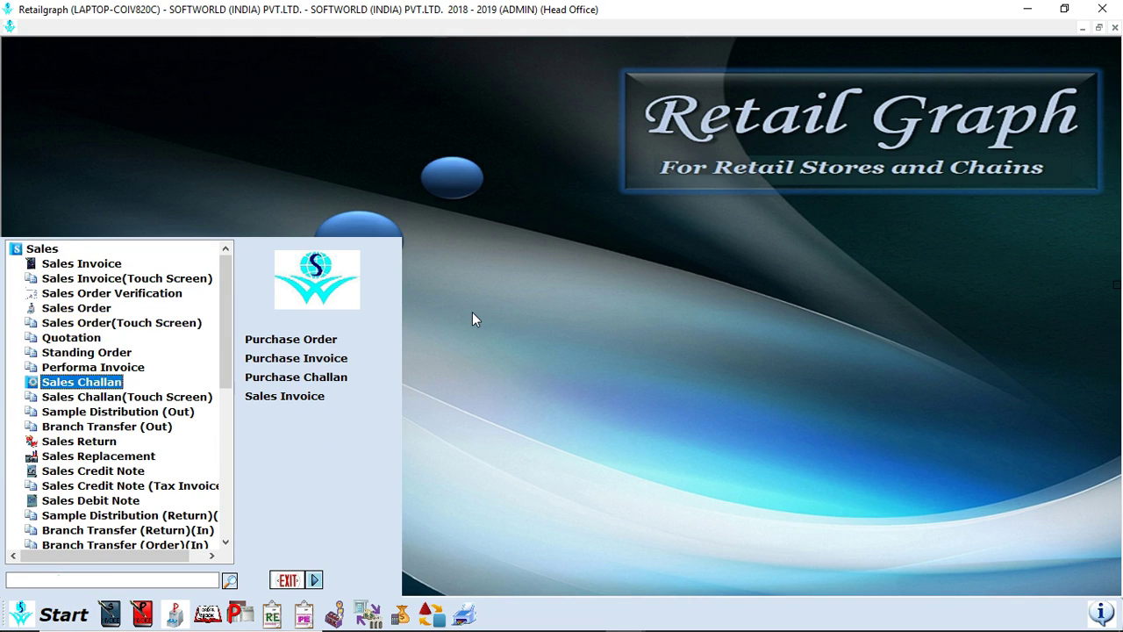
pyautogui.press('Down')
pyautogui.press('Down')
pyautogui.press('Down')
pyautogui.press('Down')
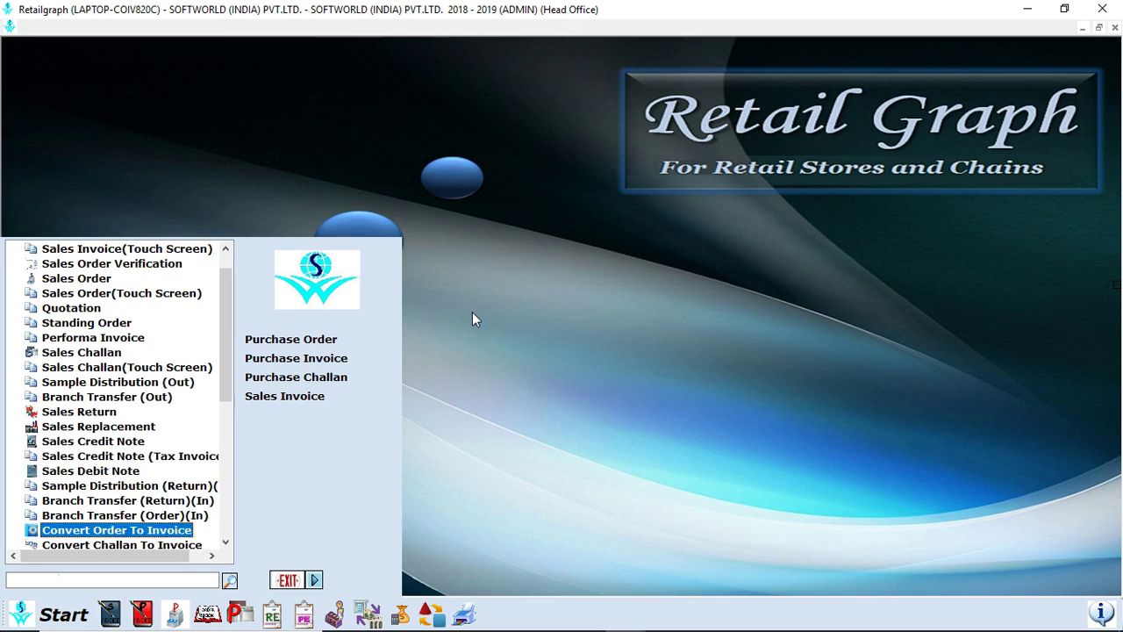
# Return to the start of the Sales entries and go to Sales Invoice(Touch Screen)
pyautogui.press('Up')
pyautogui.press('Up')
pyautogui.press('Up')
pyautogui.press('Up')
pyautogui.press('Up')
pyautogui.press('Up')
pyautogui.press('Up')
pyautogui.press('Up')
pyautogui.press('Up')
pyautogui.press('Up')
pyautogui.press('Up')
pyautogui.press('Up')
pyautogui.press('Up')
pyautogui.press('Up')
pyautogui.press('Up')
pyautogui.press('Up')
pyautogui.press('Up')
pyautogui.press('Up')
pyautogui.press('Up')
pyautogui.press('Up')
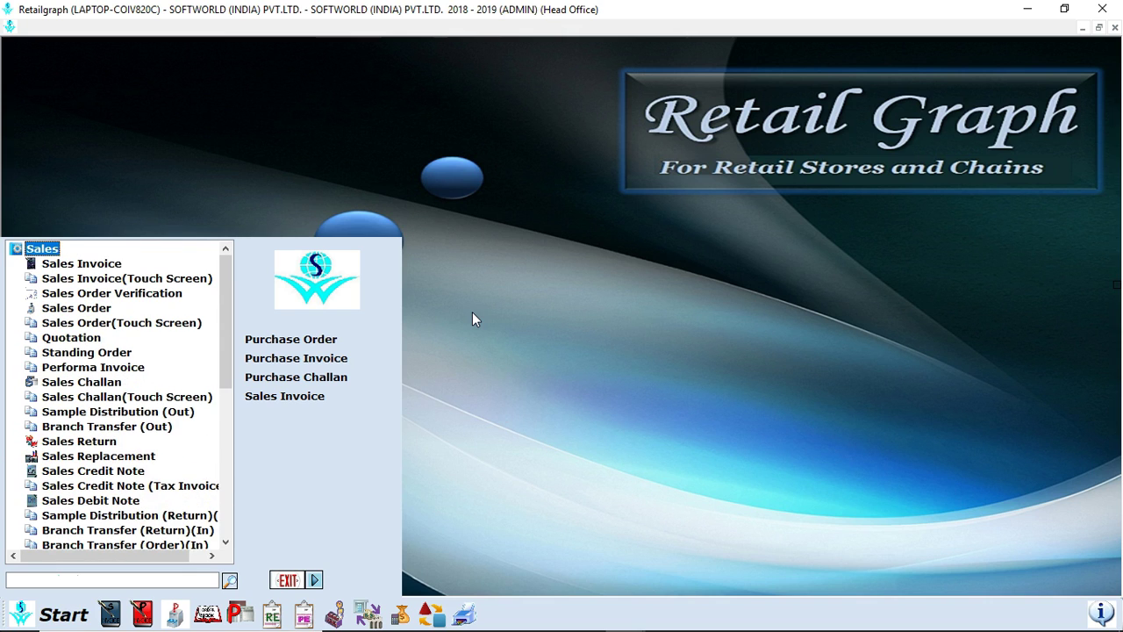
pyautogui.press('Down')
pyautogui.press('Down')
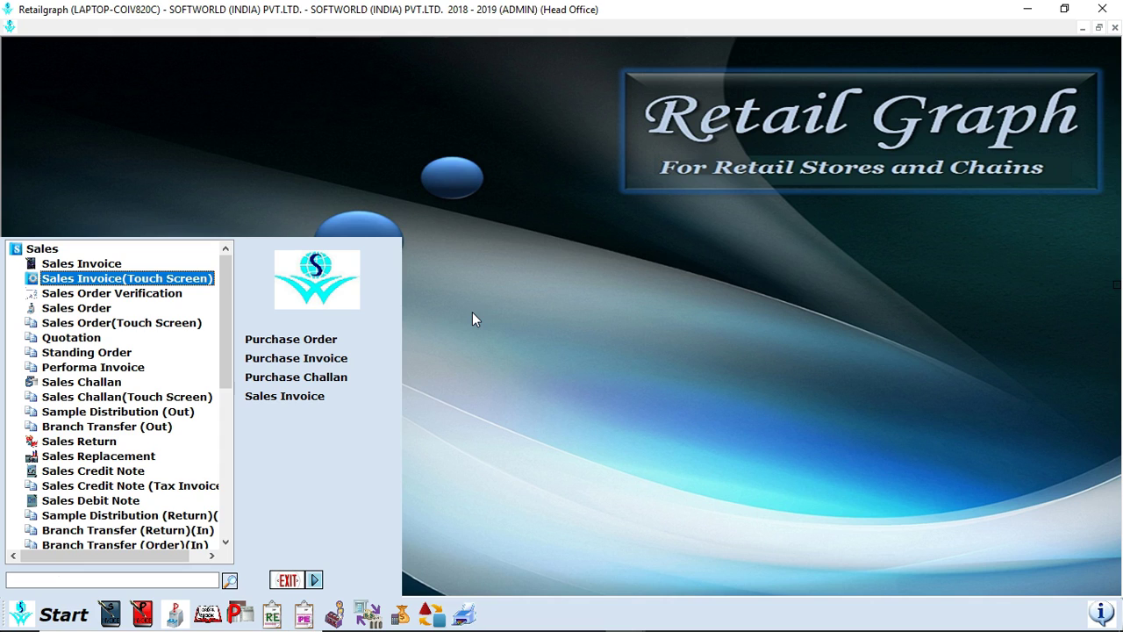
# Collapse Sales and expand the Resources group under Masters to view its entries
pyautogui.press('Left')
pyautogui.press('Left')
pyautogui.press('Down')
pyautogui.press('Down')
pyautogui.press('Down')
pyautogui.press('Down')
pyautogui.press('Down')
pyautogui.press('Down')
pyautogui.press('Down')
pyautogui.press('Down')
pyautogui.press('Down')
pyautogui.press('Down')
pyautogui.press('Down')
pyautogui.press('Down')
pyautogui.press('Right')
pyautogui.press('Down')
pyautogui.press('Down')
pyautogui.press('Down')
pyautogui.press('Down')
pyautogui.press('Down')
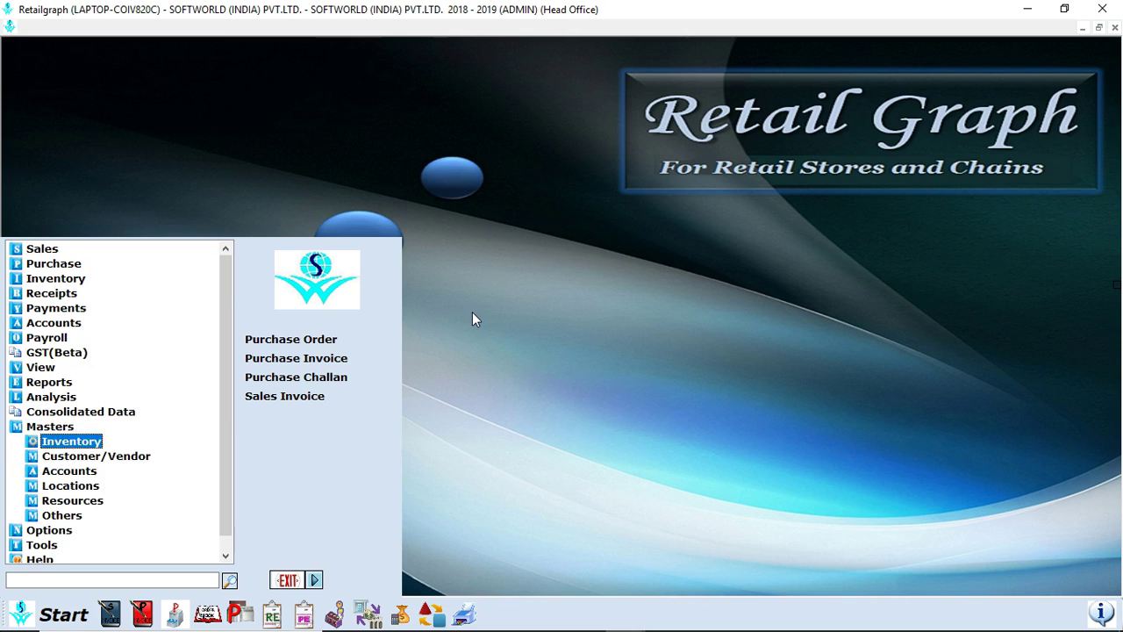
pyautogui.press('Right')
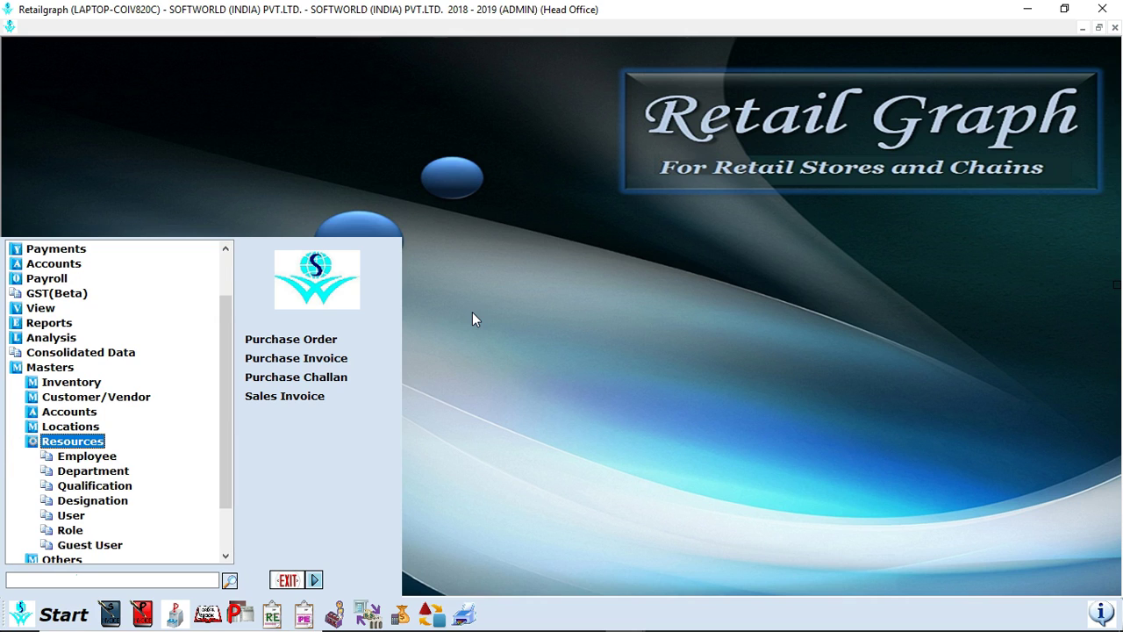
# Collapse Resources and expand Others under Masters to view its entries from Sale Promotion
pyautogui.press('Left')
pyautogui.press('Down')
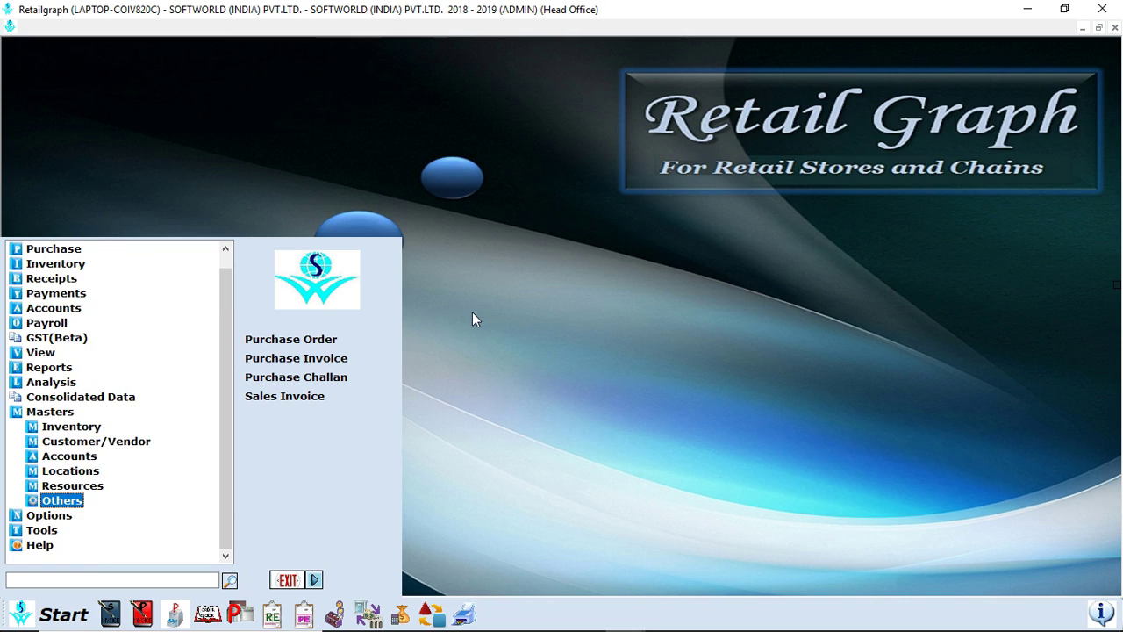
pyautogui.press('Right')
pyautogui.press('Down')
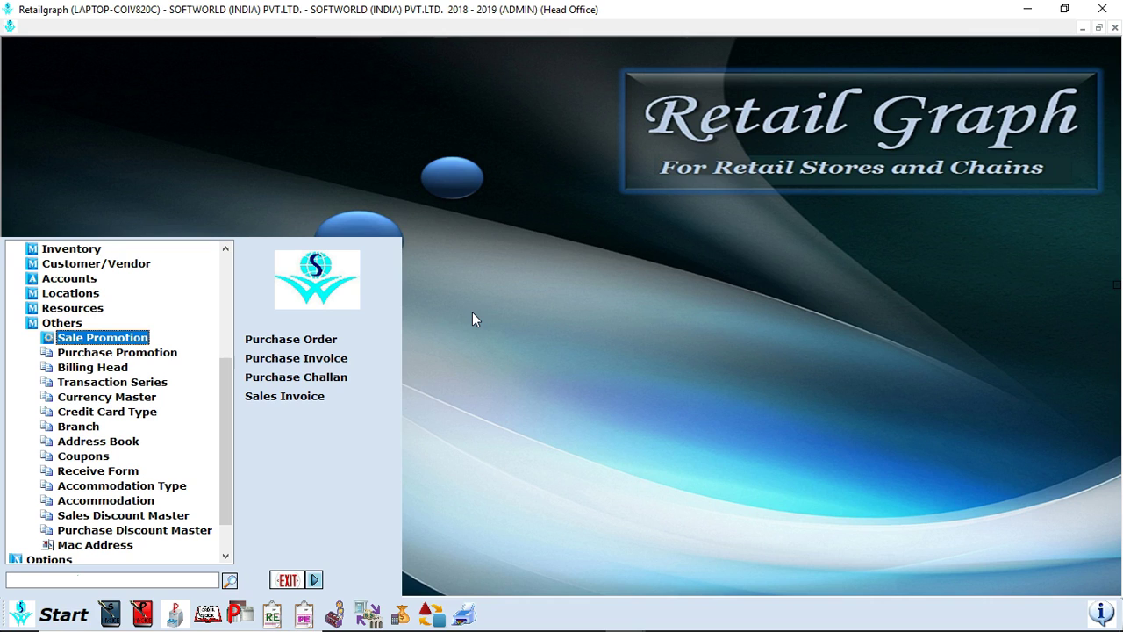
# Collapse Masters and expand Options, going through its entries down to Logs
pyautogui.press('Left')
pyautogui.press('Left')
pyautogui.press('Left')
pyautogui.press('Left')
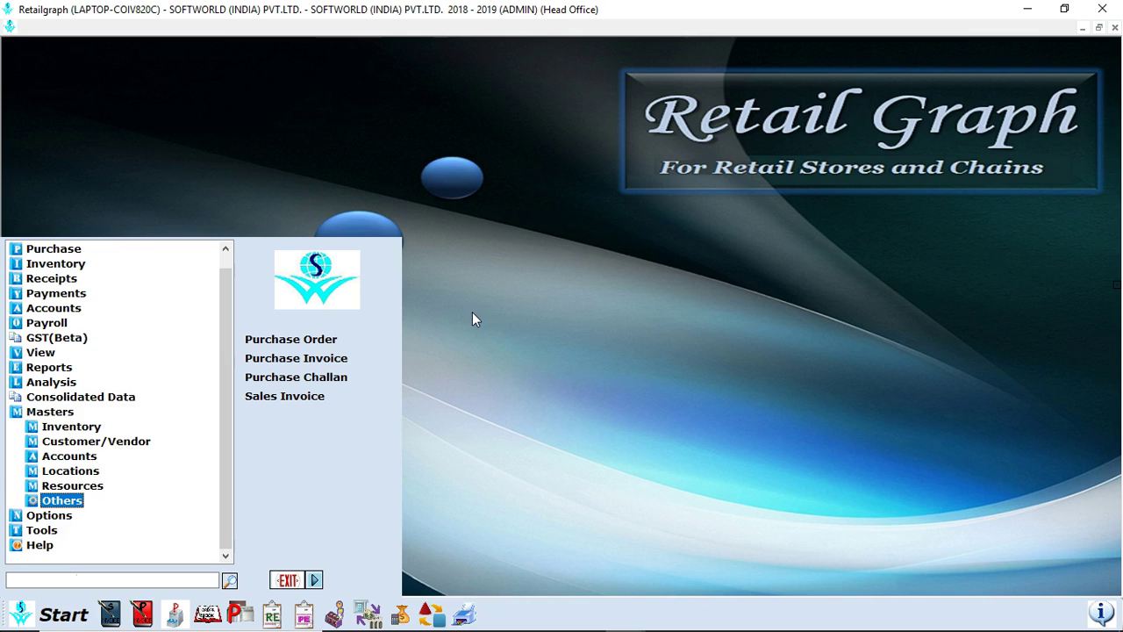
pyautogui.press('Down')
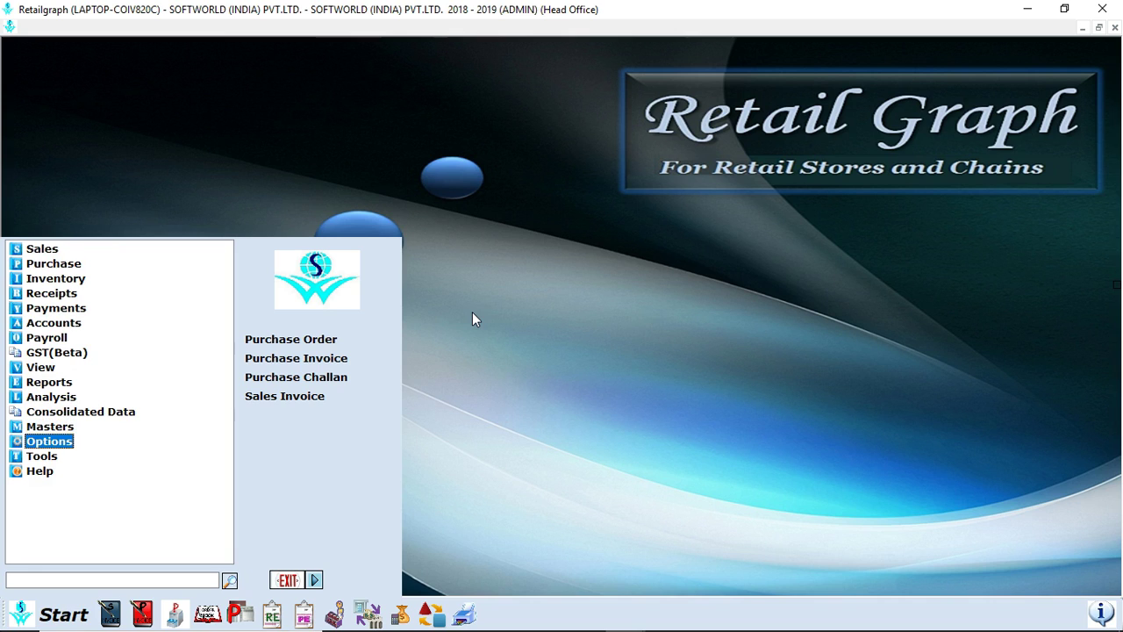
pyautogui.press('Right')
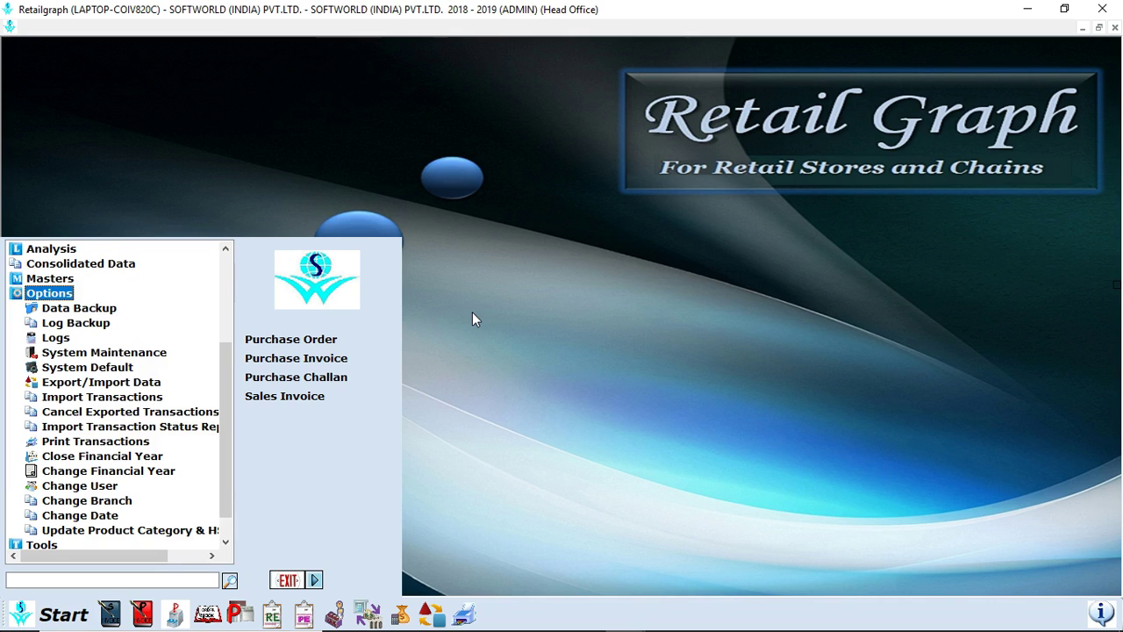
pyautogui.press('Down')
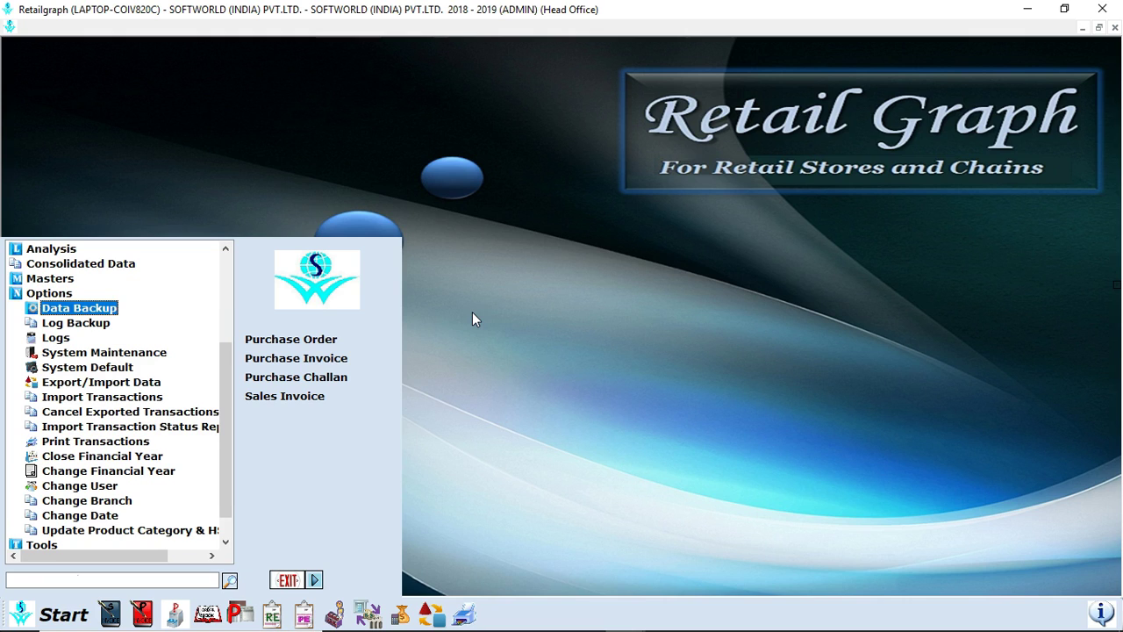
pyautogui.press('Down')
pyautogui.press('Down')
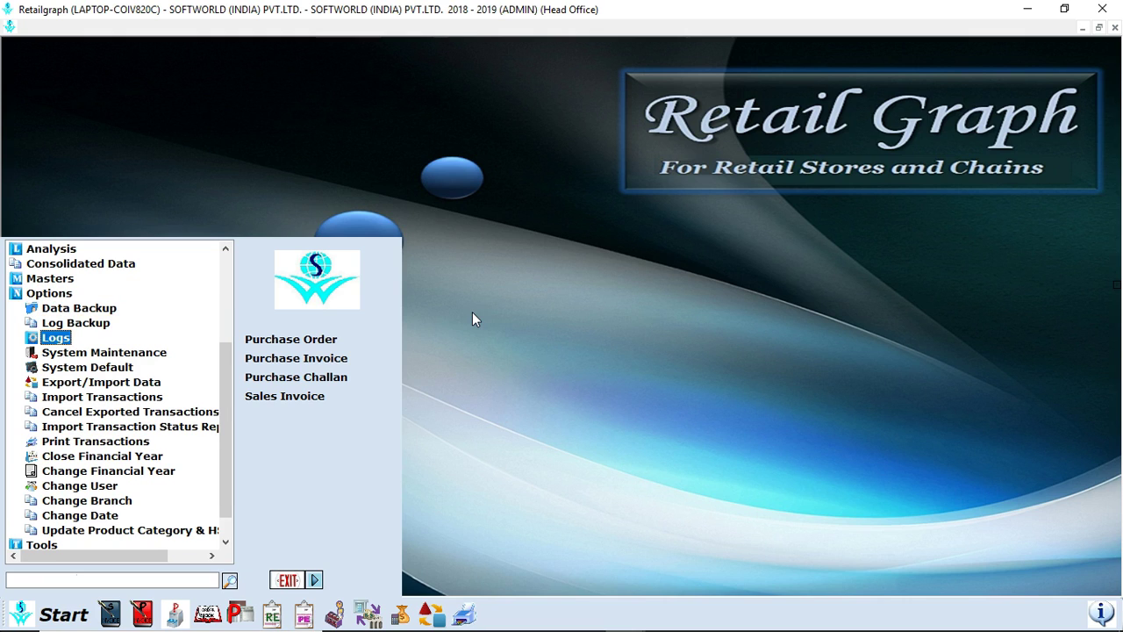
# Open Logs, view the transaction log for 01/04/2018 to 05/05/2018, and close it
pyautogui.press('Return')
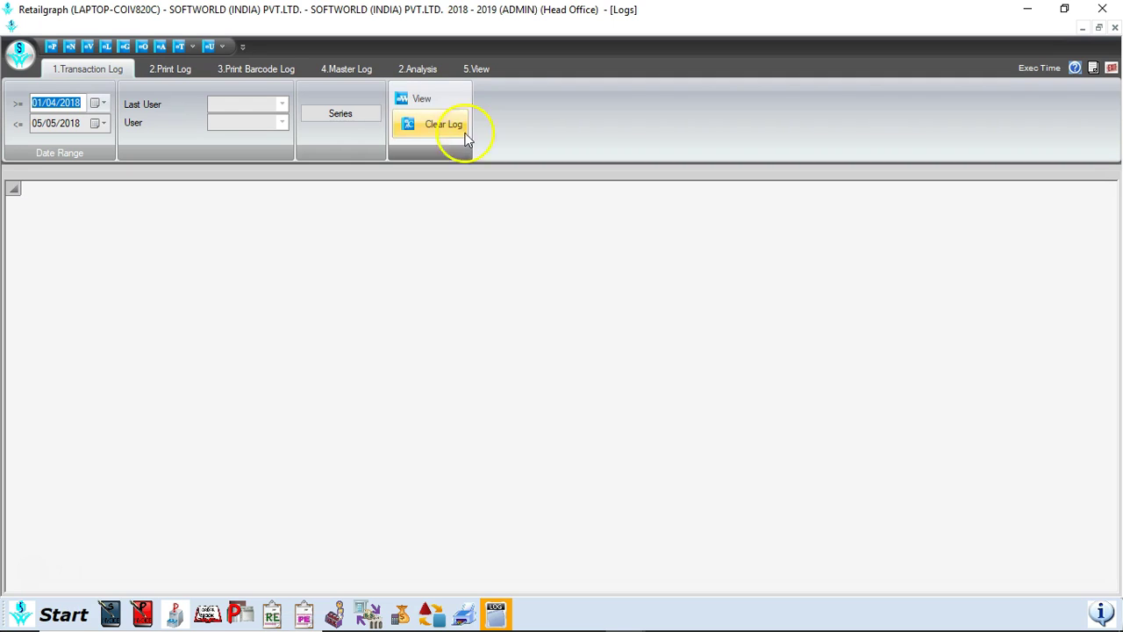
pyautogui.click(420, 101)
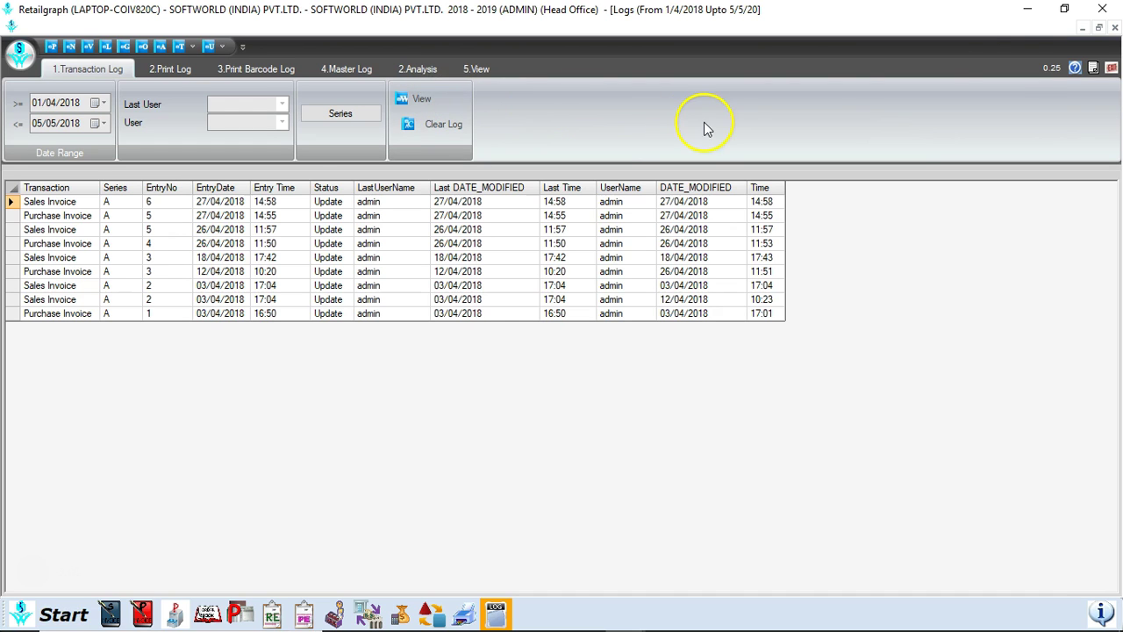
pyautogui.click(1113, 68)
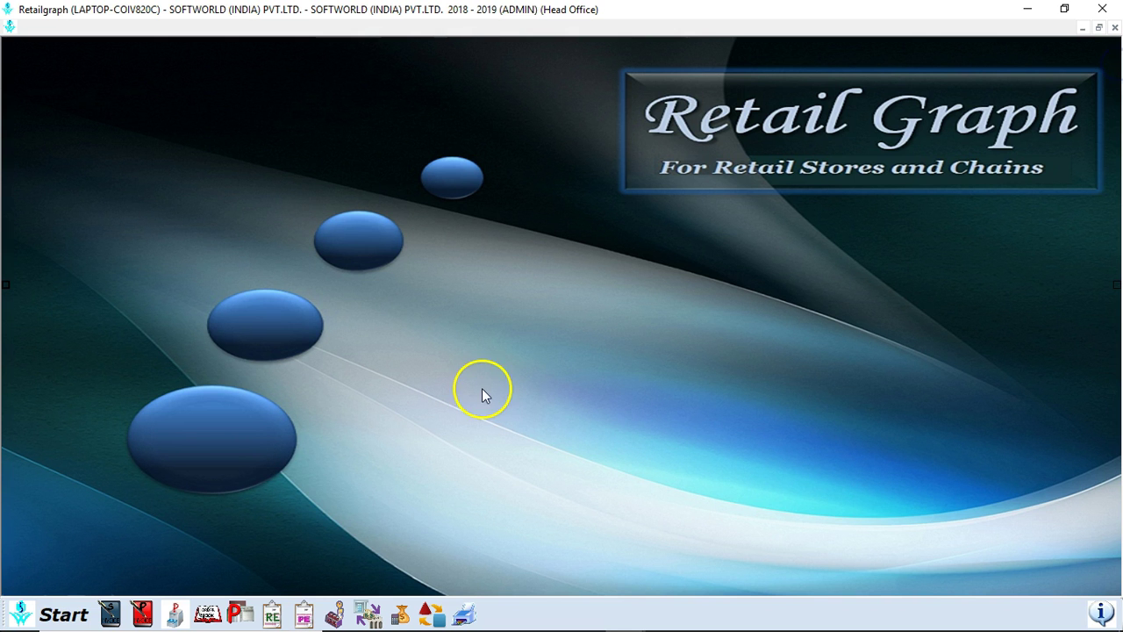
# Reopen the module menu and go through the Options entries from Logs to Close Financial Year
pyautogui.click(47, 619)
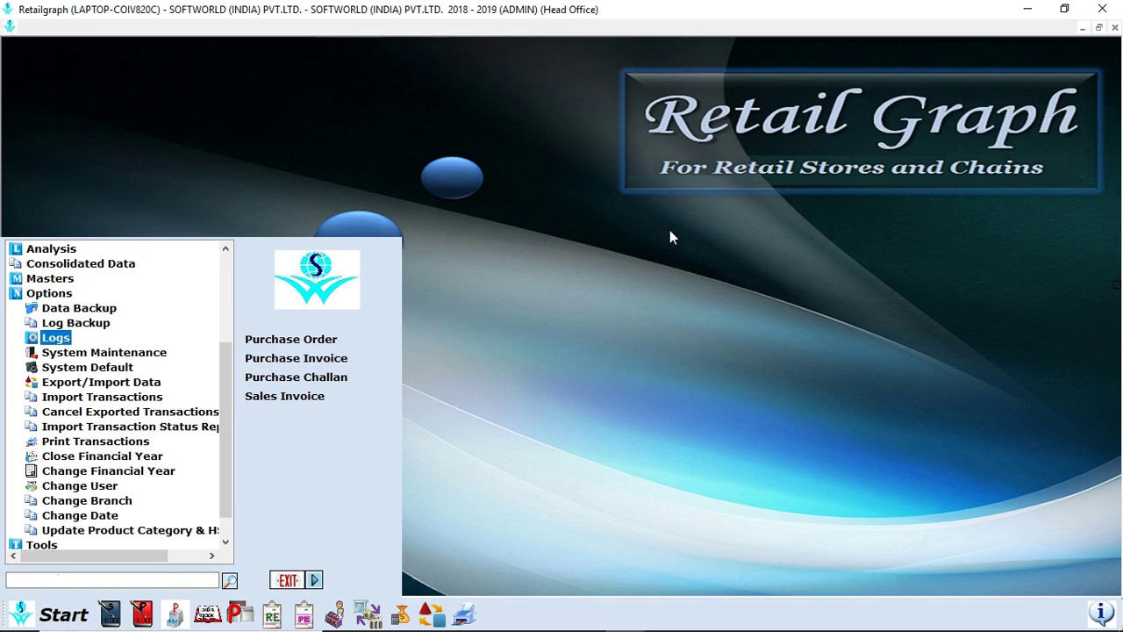
pyautogui.press('Down')
pyautogui.press('Down')
pyautogui.press('Down')
pyautogui.press('Down')
pyautogui.press('Down')
pyautogui.press('Down')
pyautogui.press('Down')
pyautogui.press('Down')
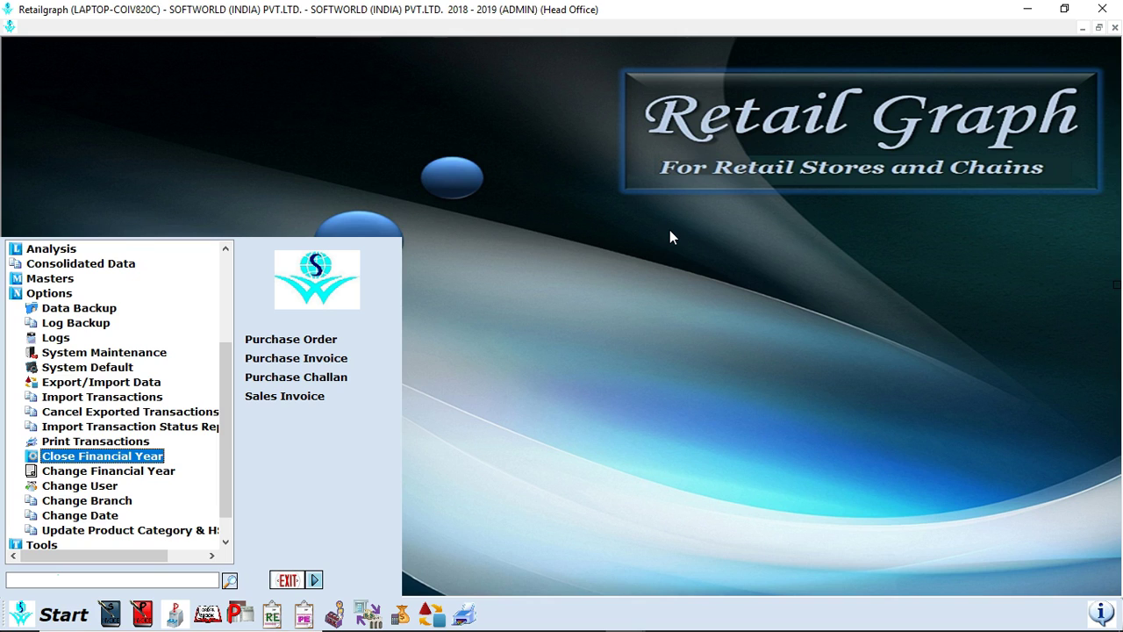
# Collapse Options and go to the Tools module
pyautogui.press('Left')
pyautogui.press('Left')
pyautogui.press('Down')
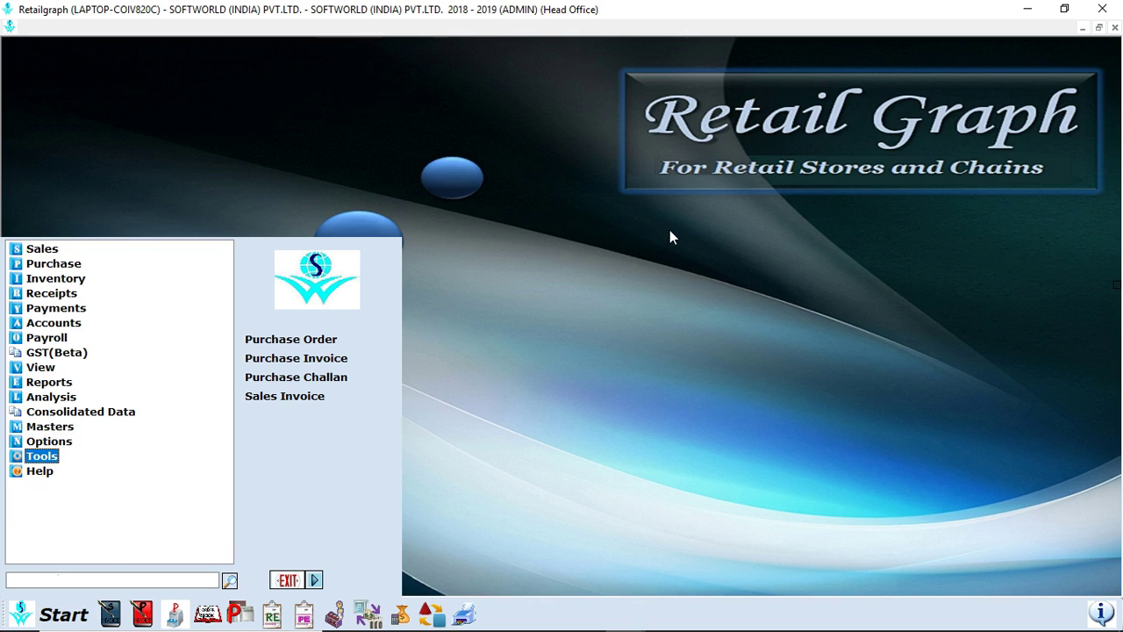
# Expand Tools and go through its entries, ending on Schedule SMS/Email
pyautogui.press('Right')
pyautogui.press('Down')
pyautogui.press('Down')
pyautogui.press('Down')
pyautogui.press('Down')
pyautogui.press('Down')
pyautogui.press('Down')
pyautogui.press('Down')
pyautogui.press('Down')
pyautogui.press('Down')
pyautogui.press('Down')
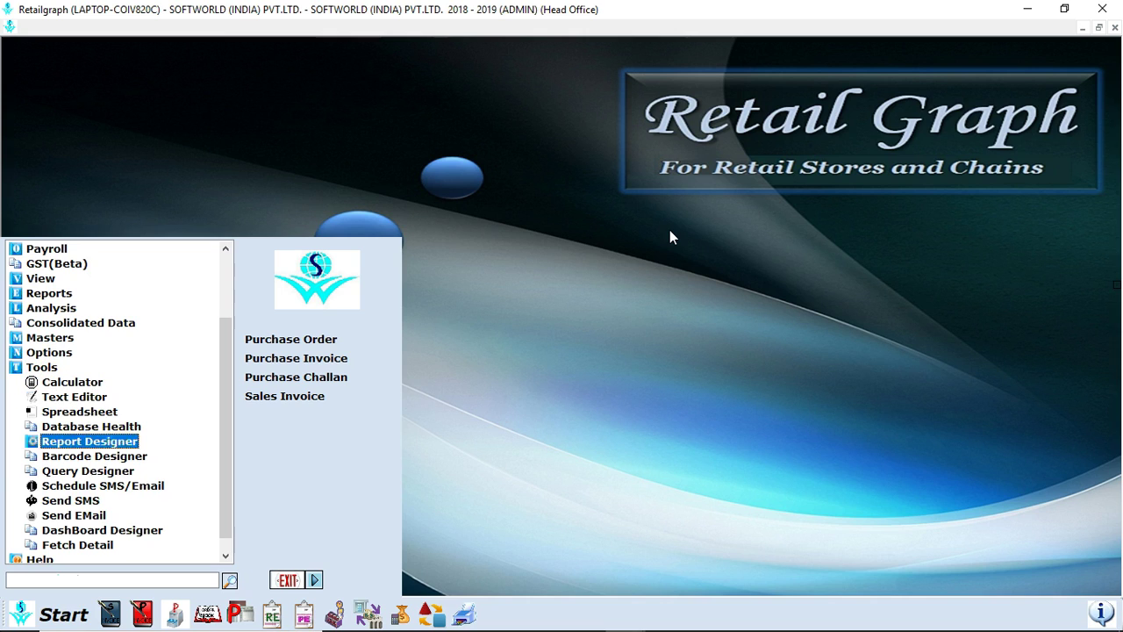
pyautogui.press('Up')
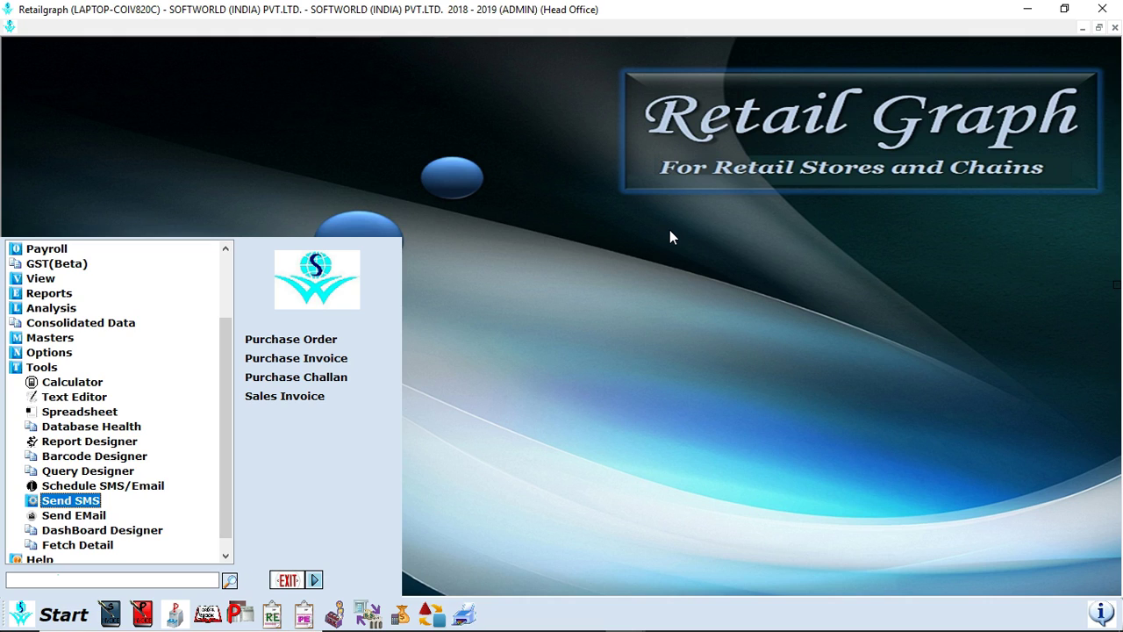
pyautogui.press('Down')
pyautogui.press('Up')
pyautogui.press('Down')
pyautogui.press('Up')
pyautogui.press('Up')
# Open Schedule SMS/Email, choose Report as what to schedule, and look through the channel and report choices
pyautogui.press('Return')
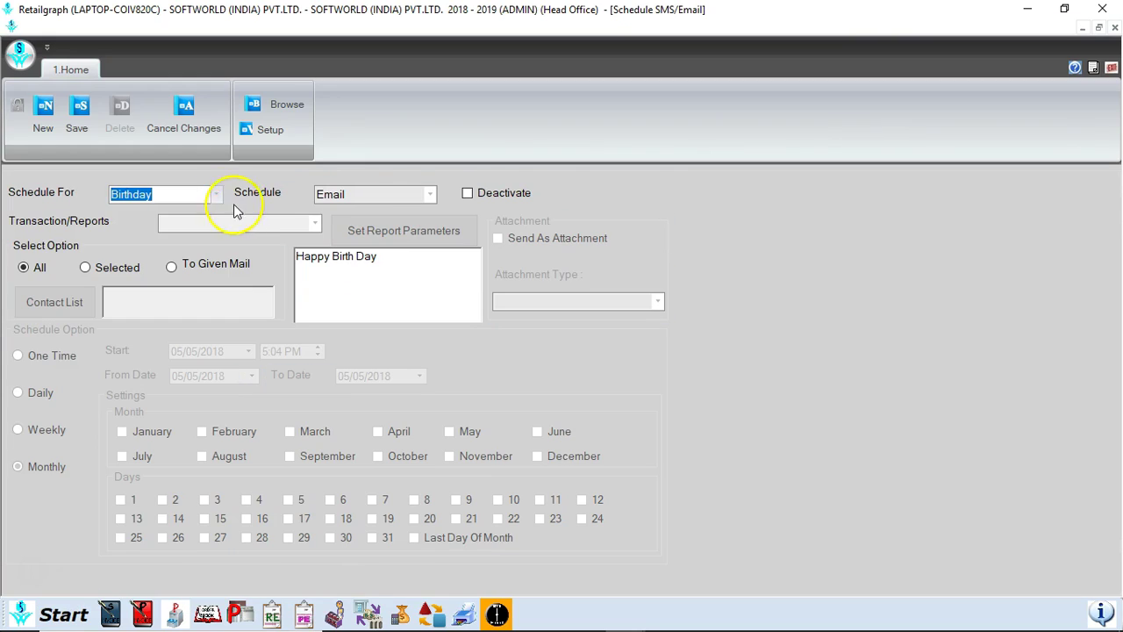
pyautogui.click(216, 194)
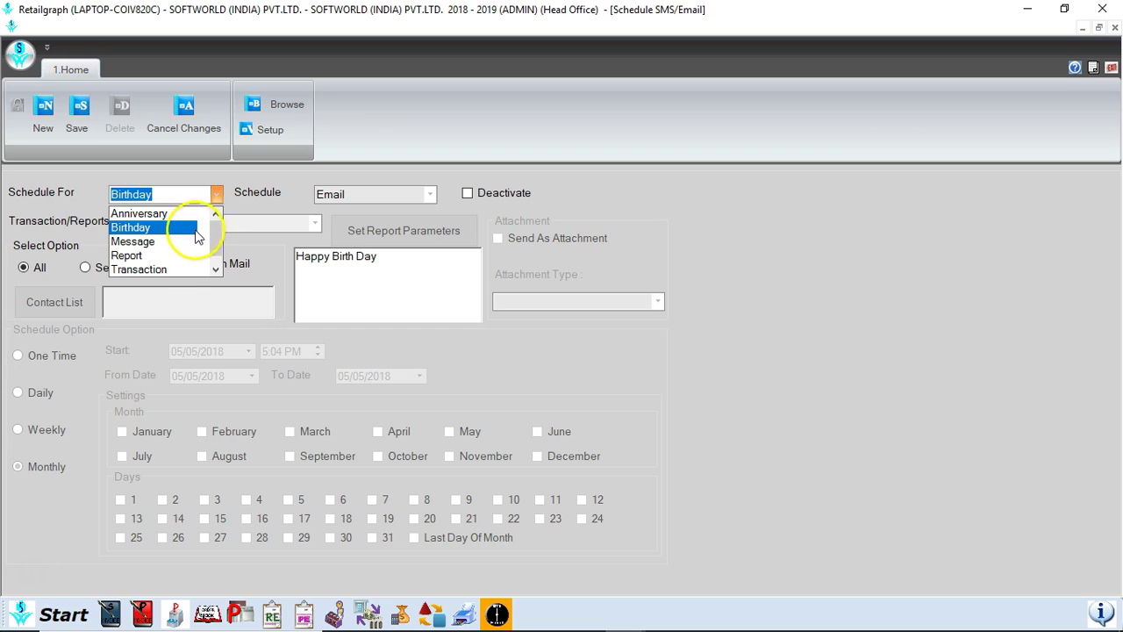
pyautogui.click(184, 255)
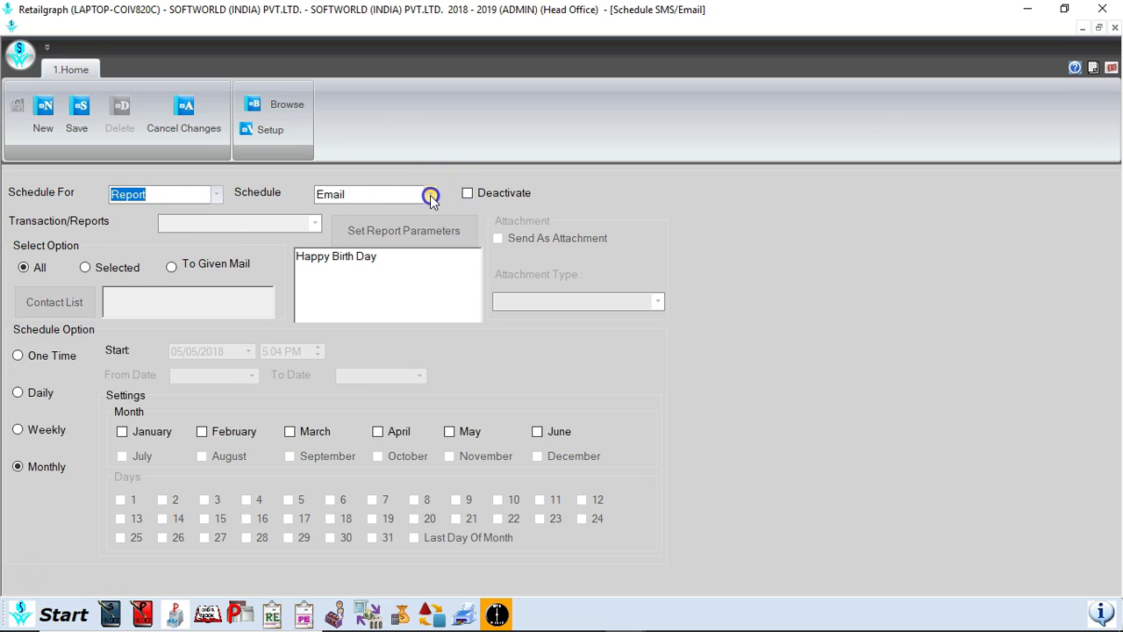
pyautogui.click(430, 195)
pyautogui.click(430, 195)
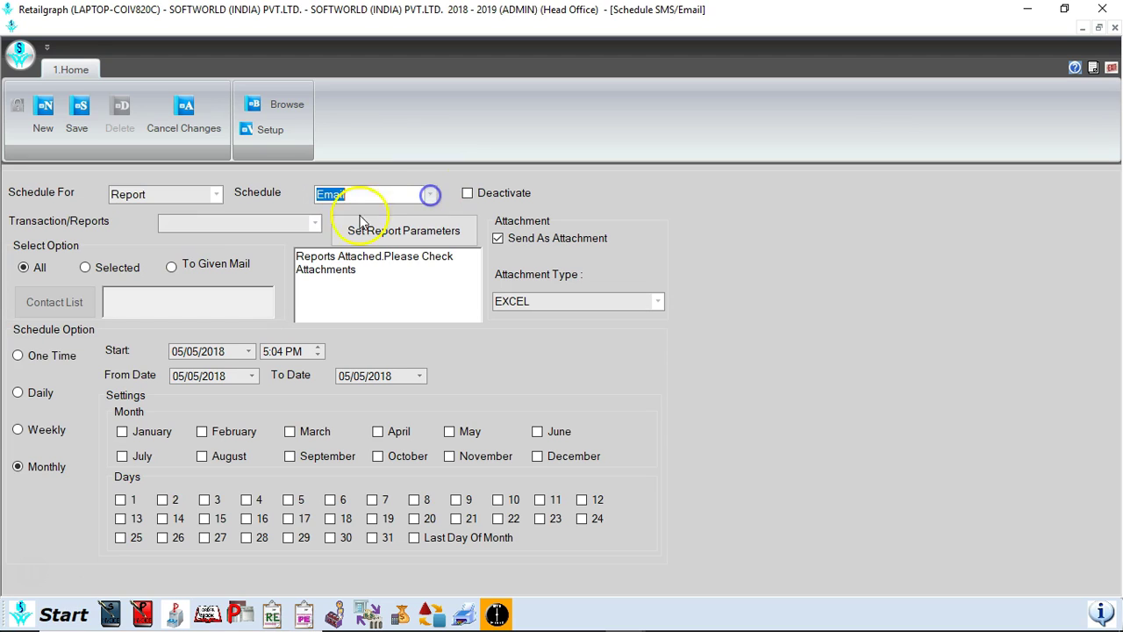
pyautogui.click(315, 223)
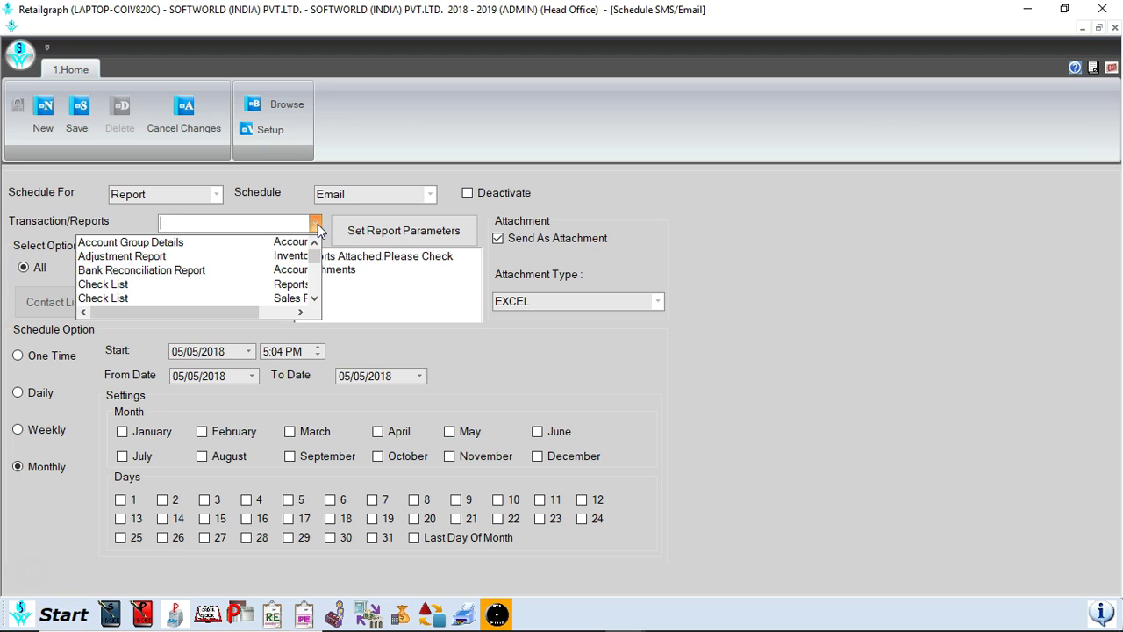
pyautogui.click(316, 226)
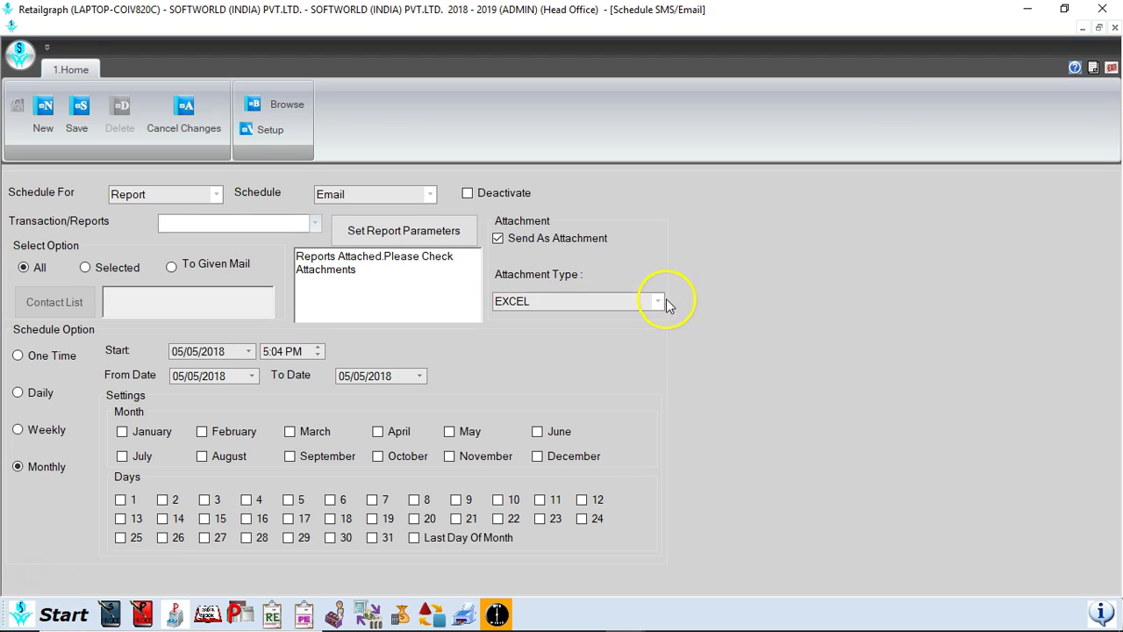
# Review the available attachment types and quit the scheduling form without saving
pyautogui.click(658, 302)
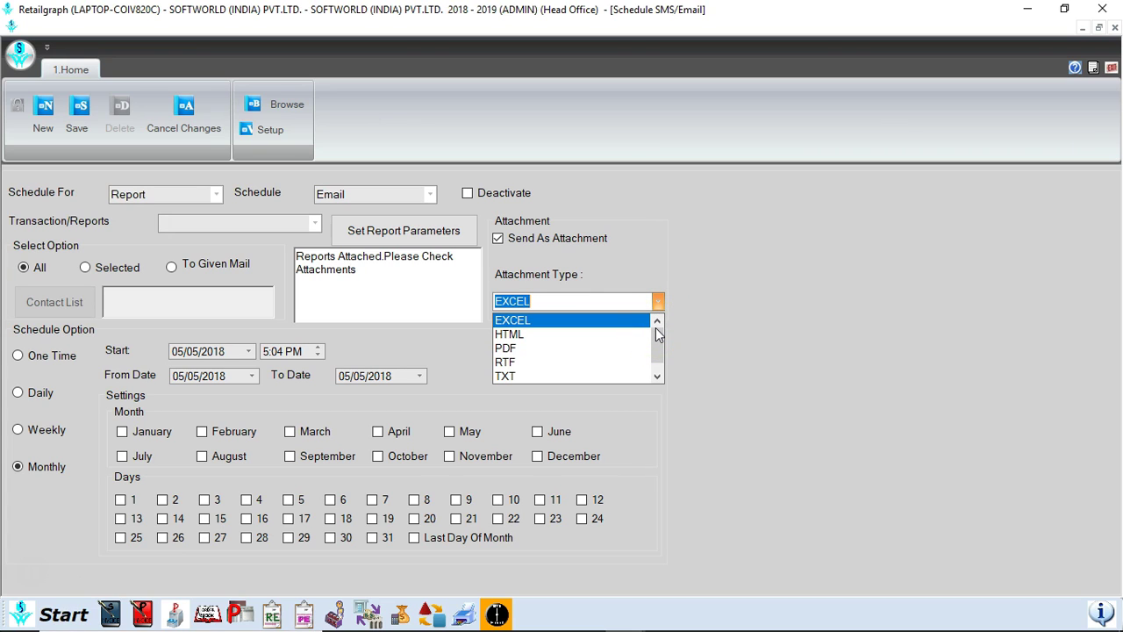
pyautogui.click(660, 301)
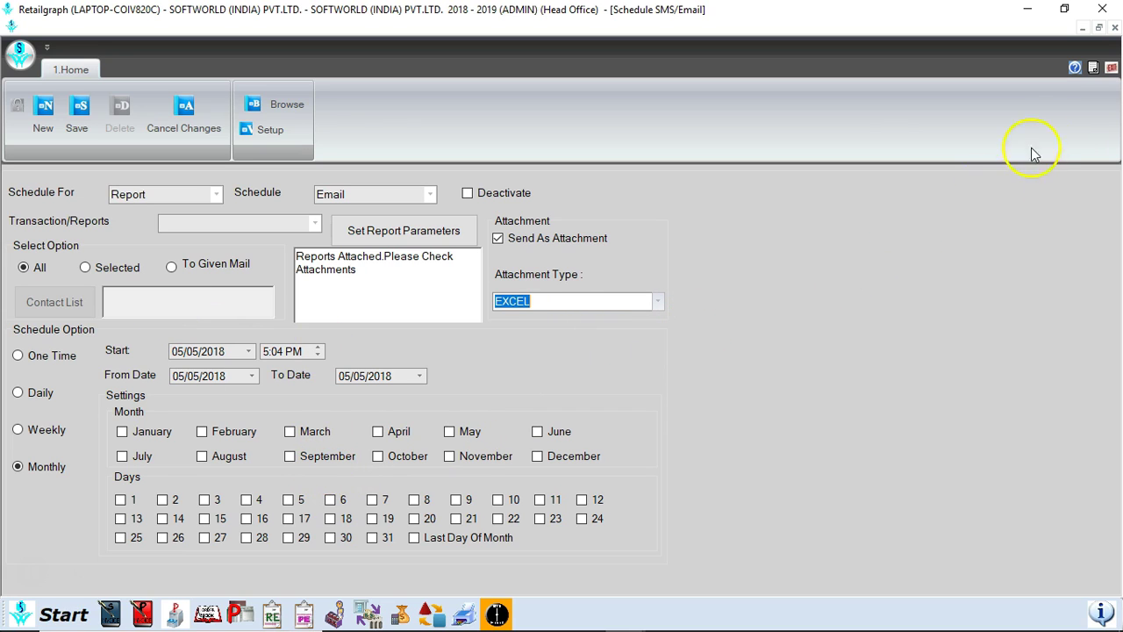
pyautogui.click(1110, 68)
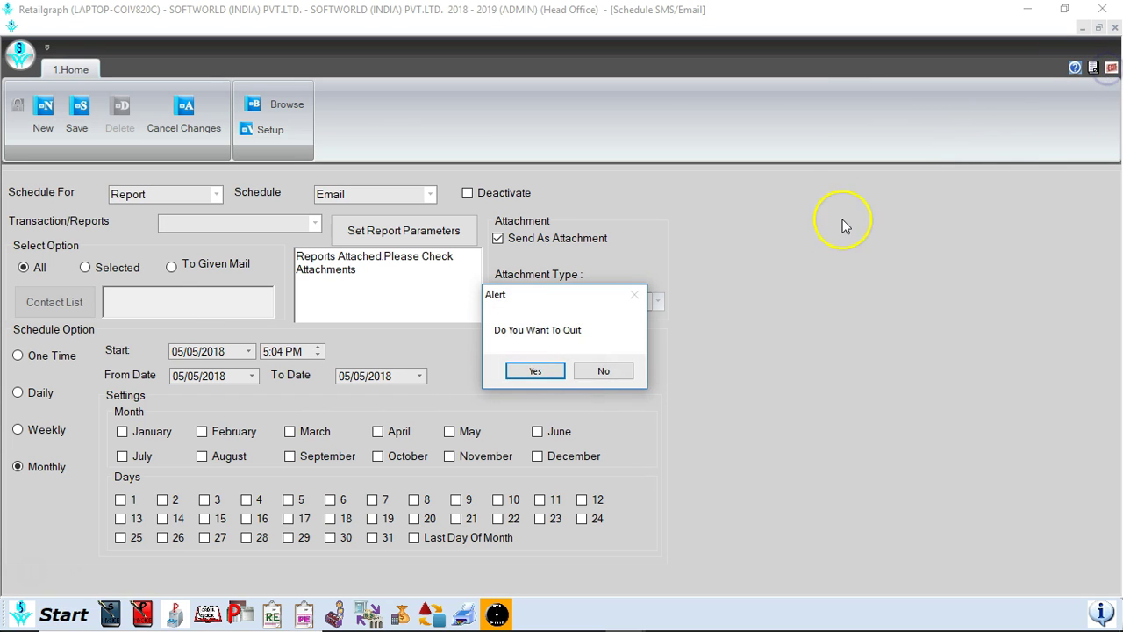
pyautogui.click(544, 371)
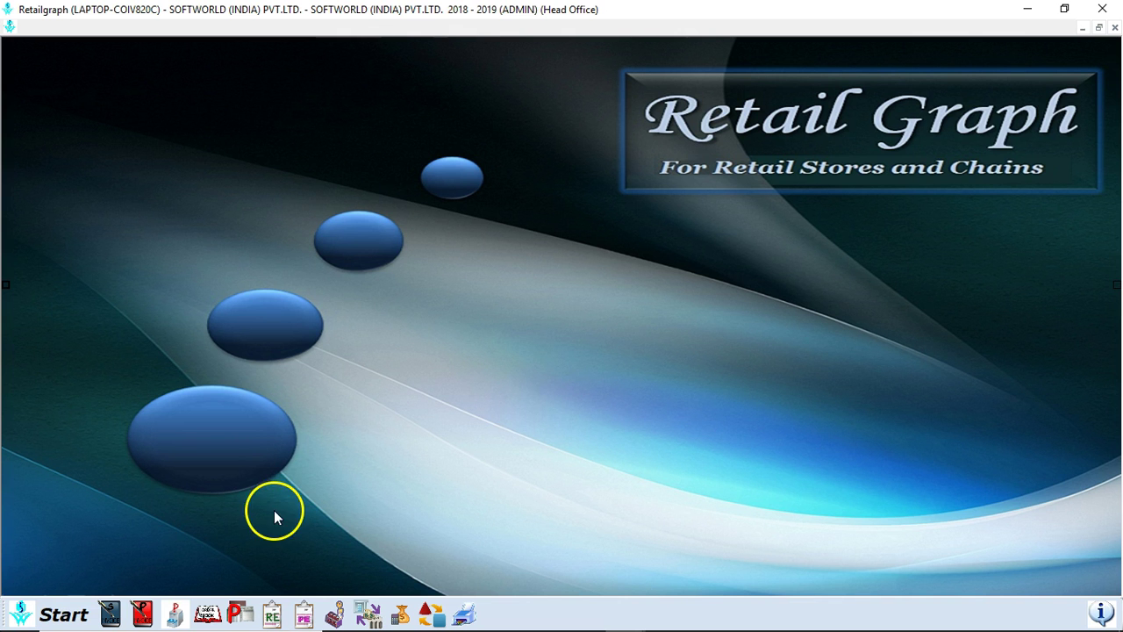
# Reopen the module menu, collapse Tools and go to the Help module
pyautogui.click(61, 612)
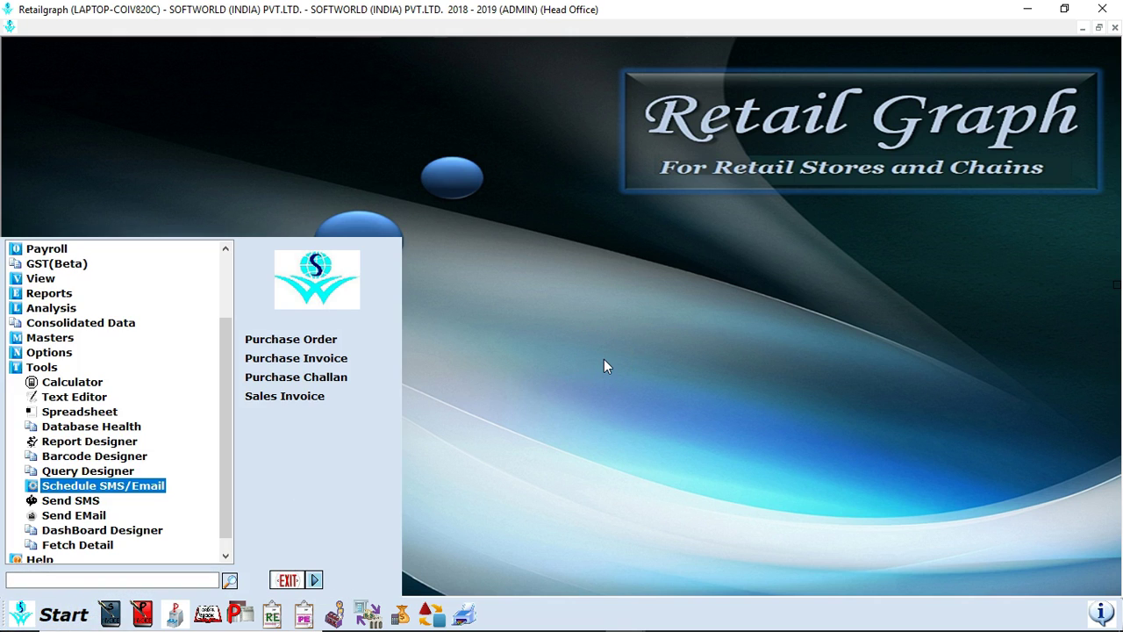
pyautogui.press('Left')
pyautogui.press('Left')
pyautogui.press('Down')
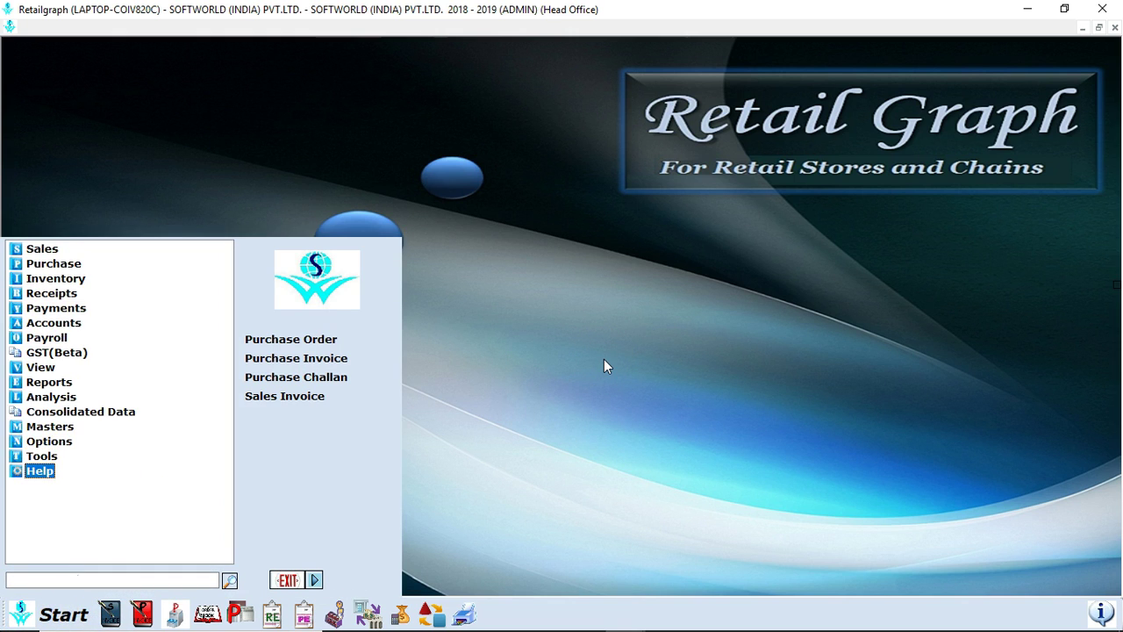
# Expand Help and go through its entries from About Us down to Support Policy
pyautogui.press('Right')
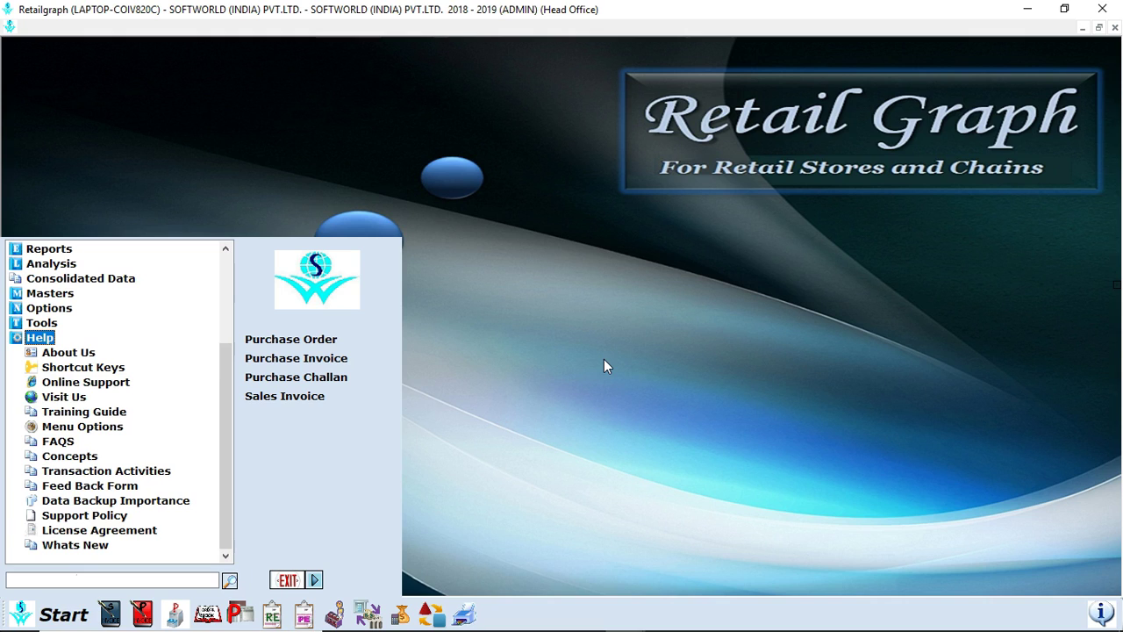
pyautogui.press('Down')
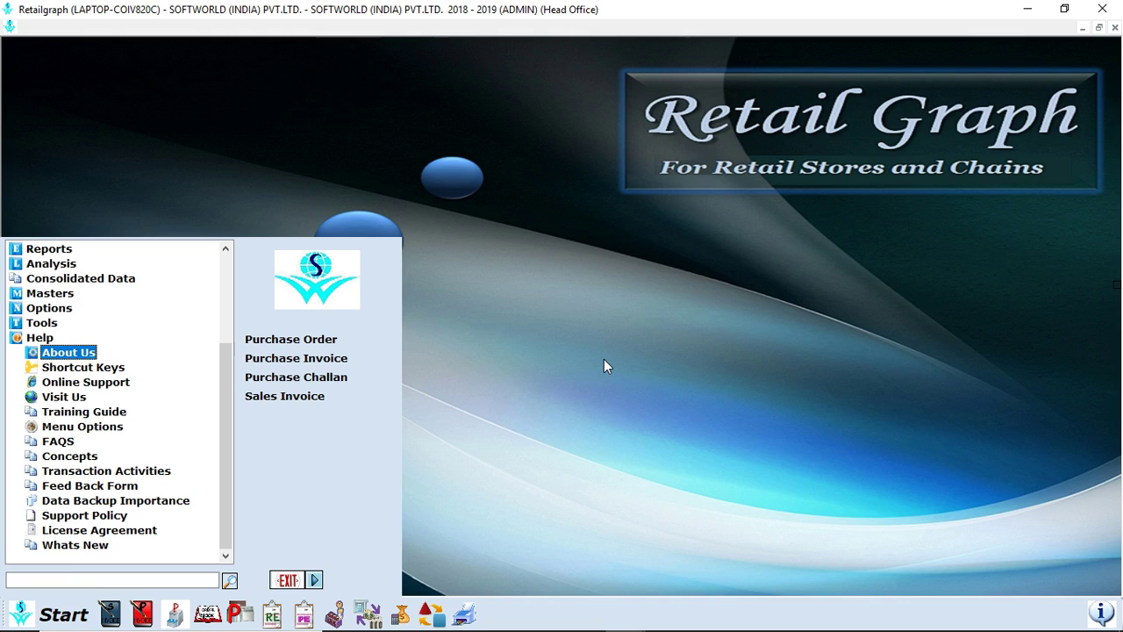
pyautogui.press('Down')
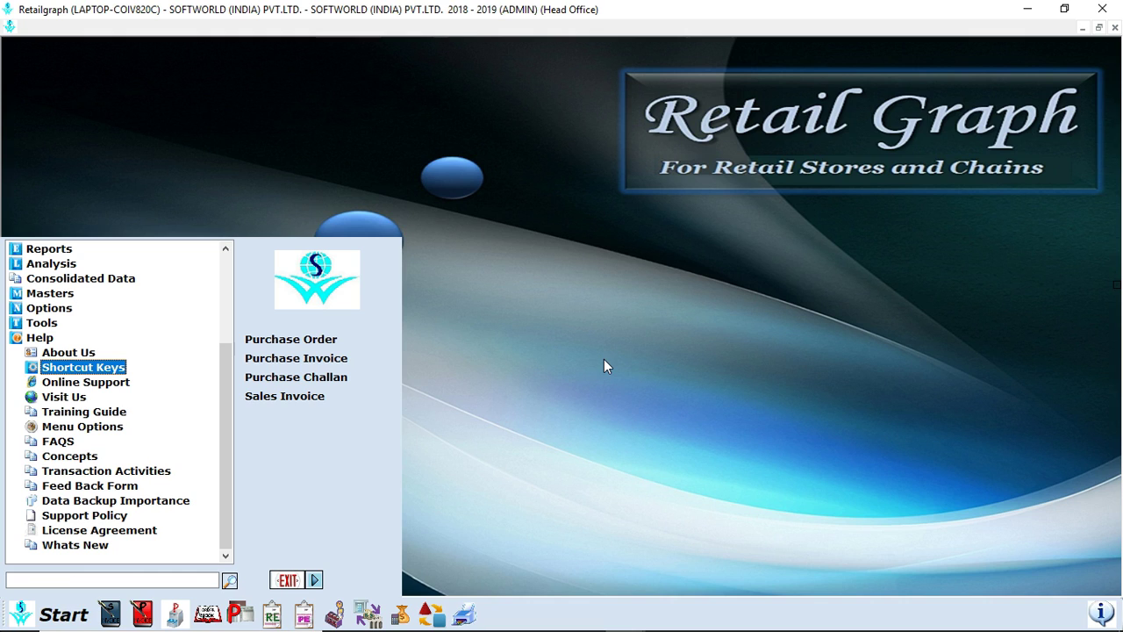
pyautogui.press('Down')
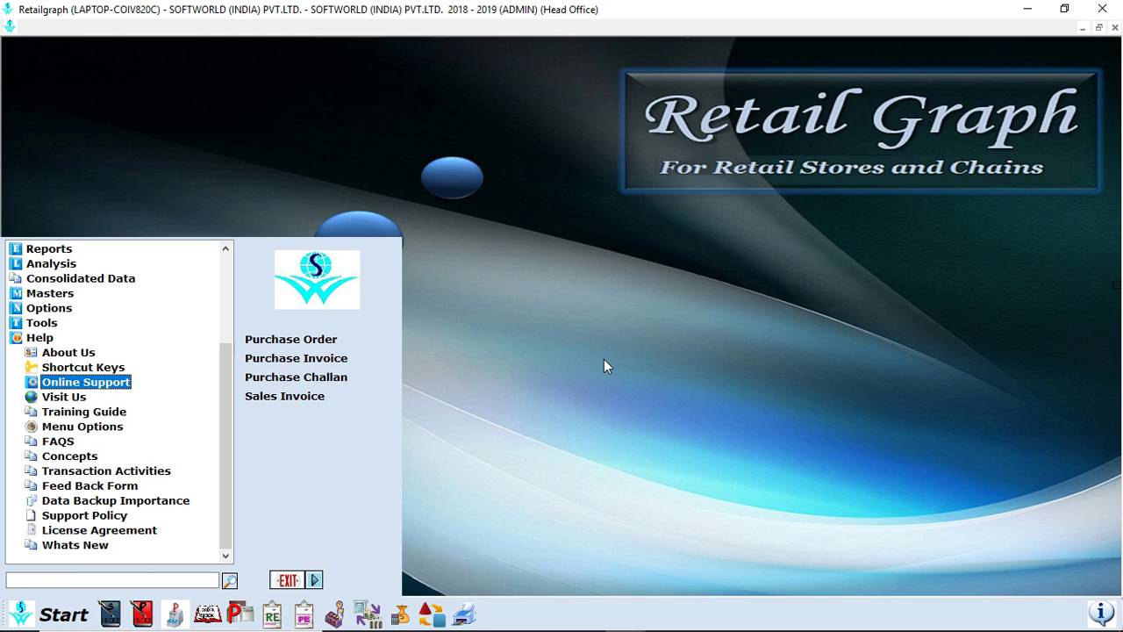
pyautogui.press('Down')
pyautogui.press('Down')
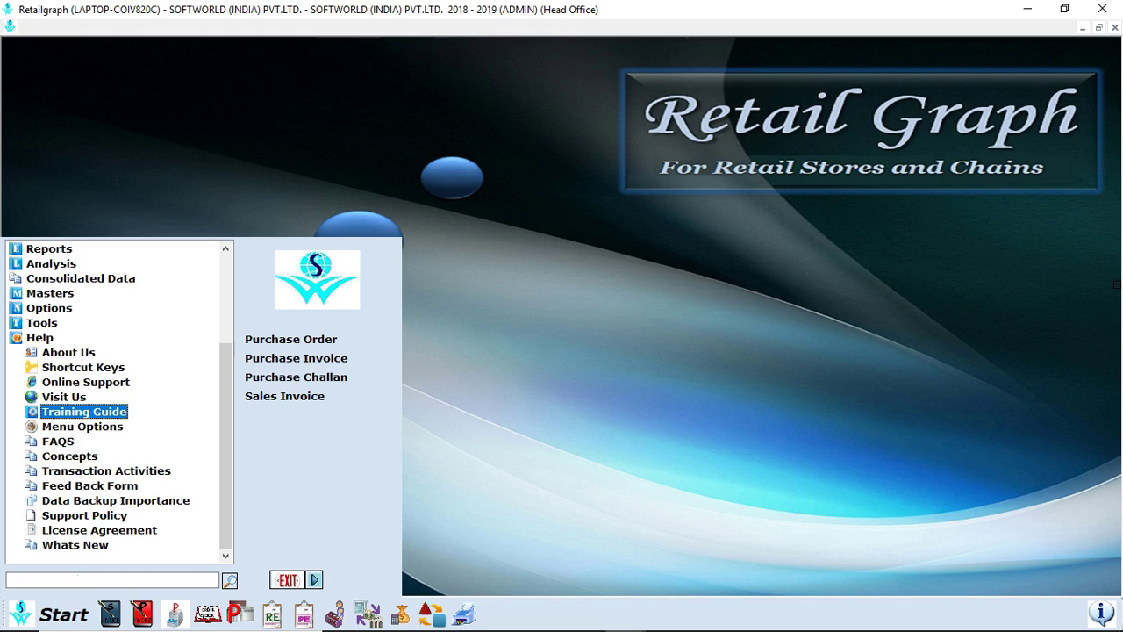
pyautogui.press('Down')
pyautogui.press('Down')
pyautogui.press('Down')
pyautogui.press('Down')
pyautogui.press('Down')
pyautogui.press('Down')
pyautogui.press('Down')
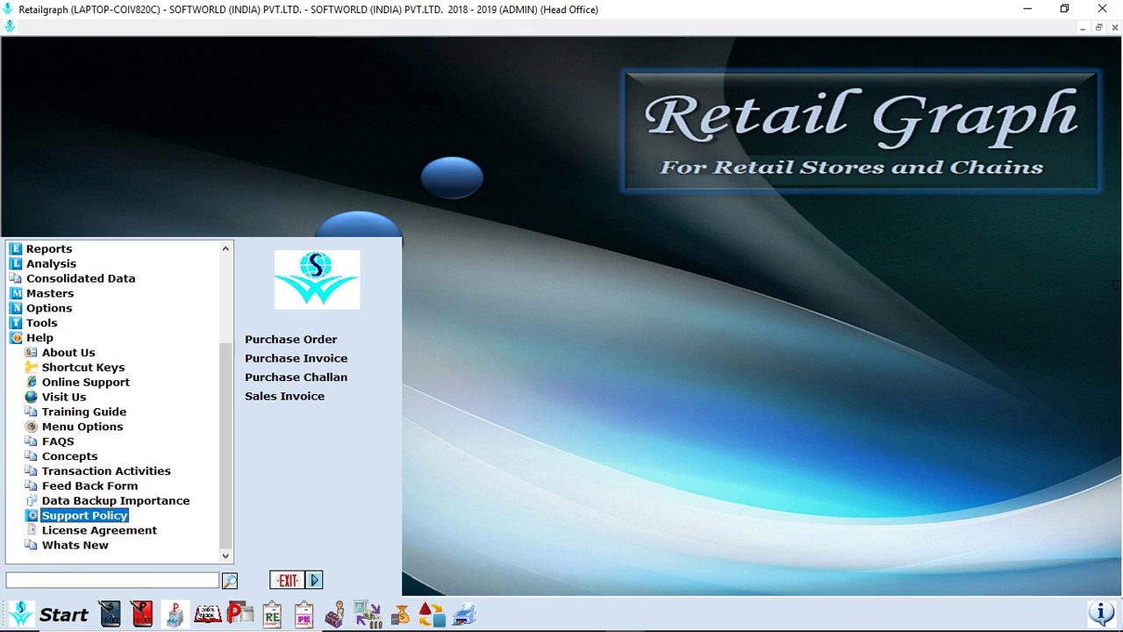
# Collapse Help and go back up the module list to Sales
pyautogui.press('Left')
pyautogui.press('Left')
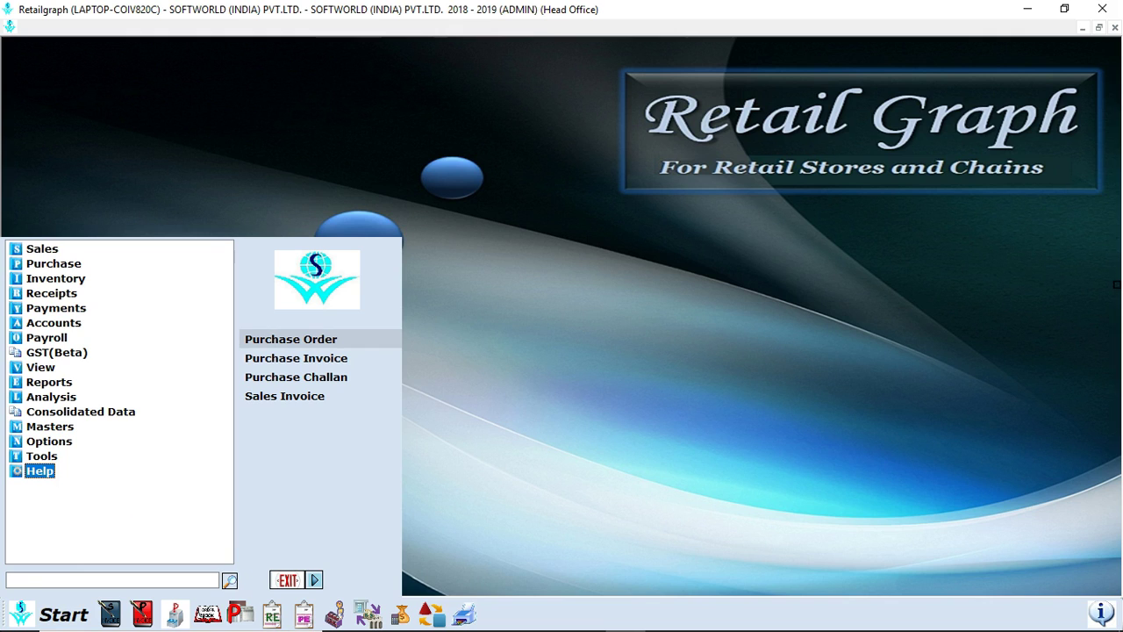
pyautogui.press('Up')
pyautogui.press('Up')
pyautogui.press('Up')
pyautogui.press('Up')
pyautogui.press('Up')
pyautogui.press('Up')
pyautogui.press('Up')
pyautogui.press('Up')
pyautogui.press('Up')
pyautogui.press('Up')
pyautogui.press('Up')
pyautogui.press('Up')
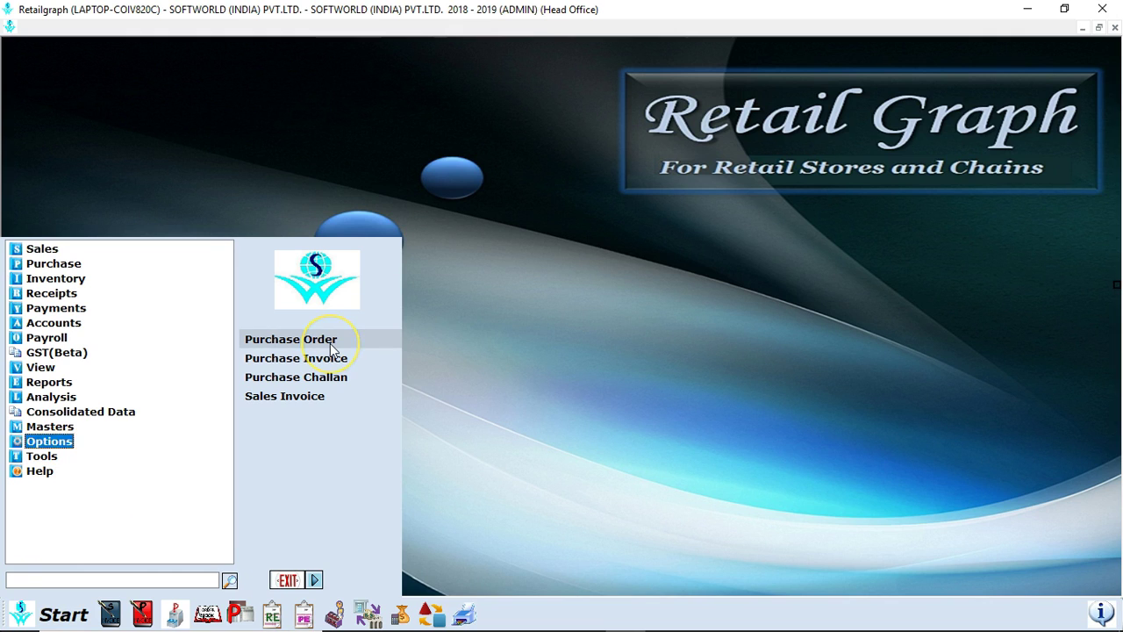
pyautogui.press('Up')
pyautogui.press('Up')
pyautogui.press('Up')
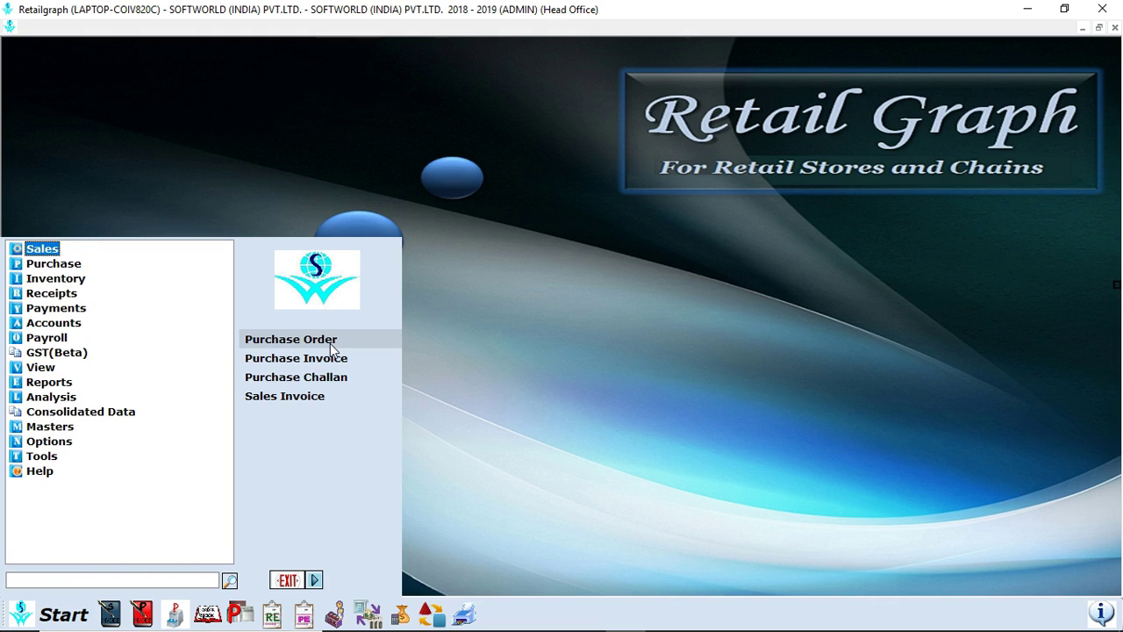
# Expand and collapse Sales, Purchase, Inventory and Receipts in turn to recap their entries
pyautogui.press('Right')
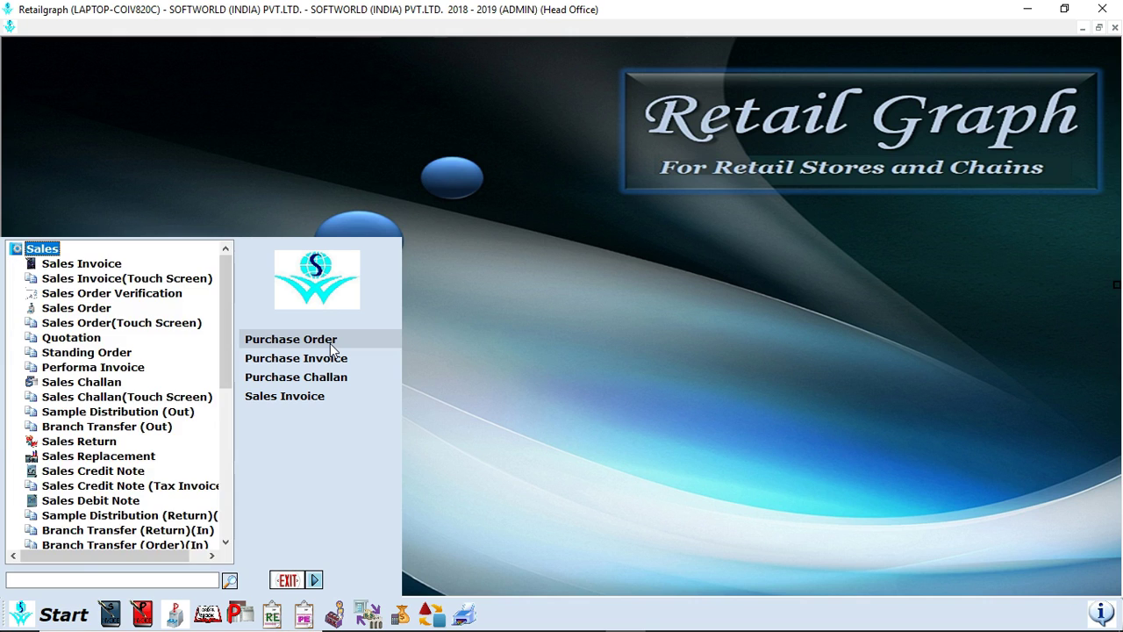
pyautogui.press('Left')
pyautogui.press('Down')
pyautogui.press('Right')
pyautogui.press('Left')
pyautogui.press('Down')
pyautogui.press('Right')
pyautogui.press('Left')
pyautogui.press('Down')
pyautogui.press('Right')
pyautogui.press('Left')
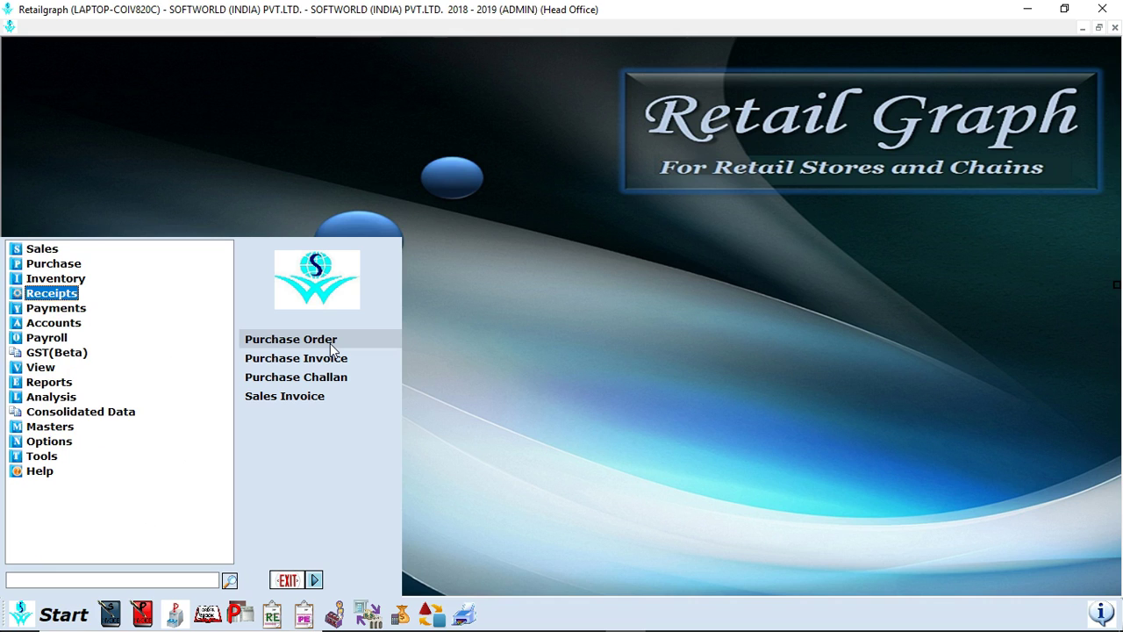
# Return to the Sales module and create a desktop shortcut for Sales Invoice
pyautogui.press('Home')
pyautogui.press('Right')
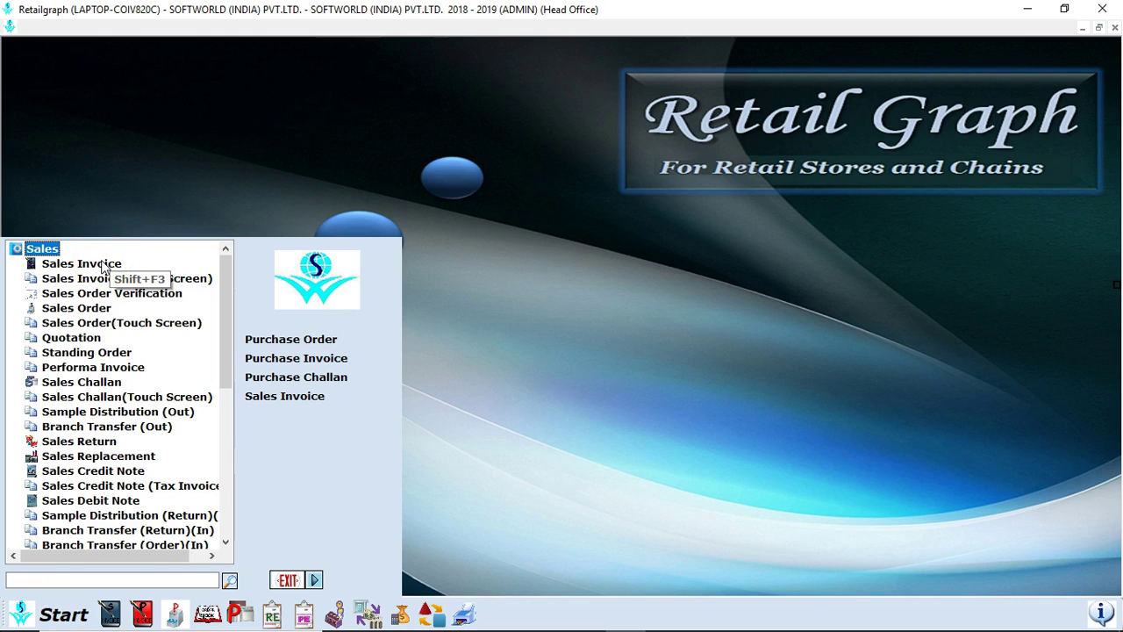
pyautogui.rightClick(103, 266)
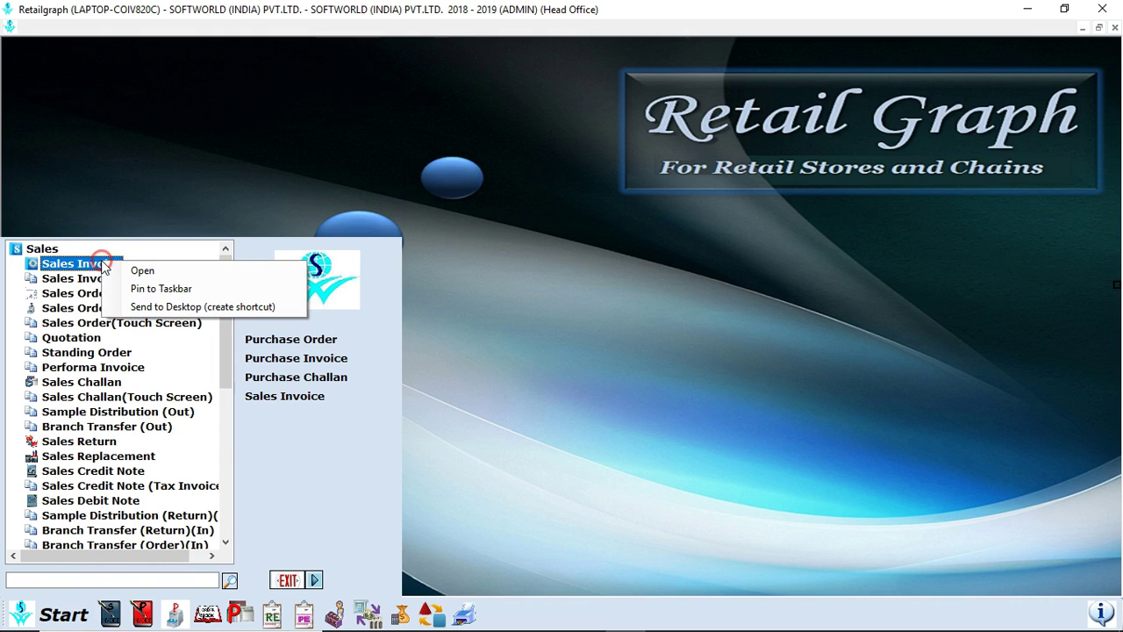
pyautogui.click(130, 291)
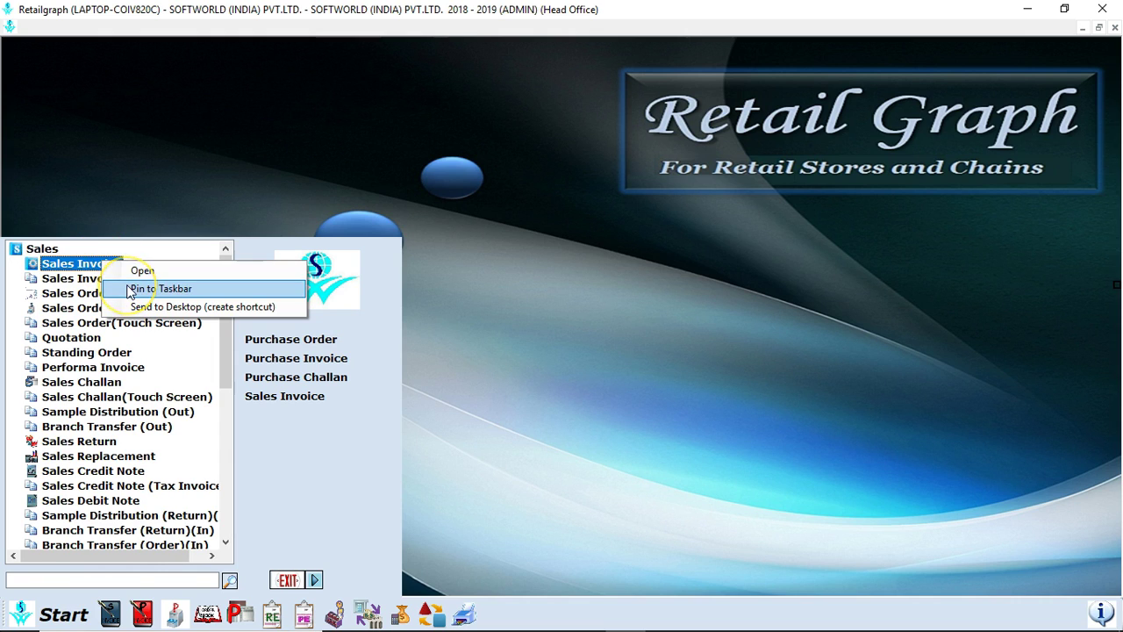
pyautogui.click(138, 307)
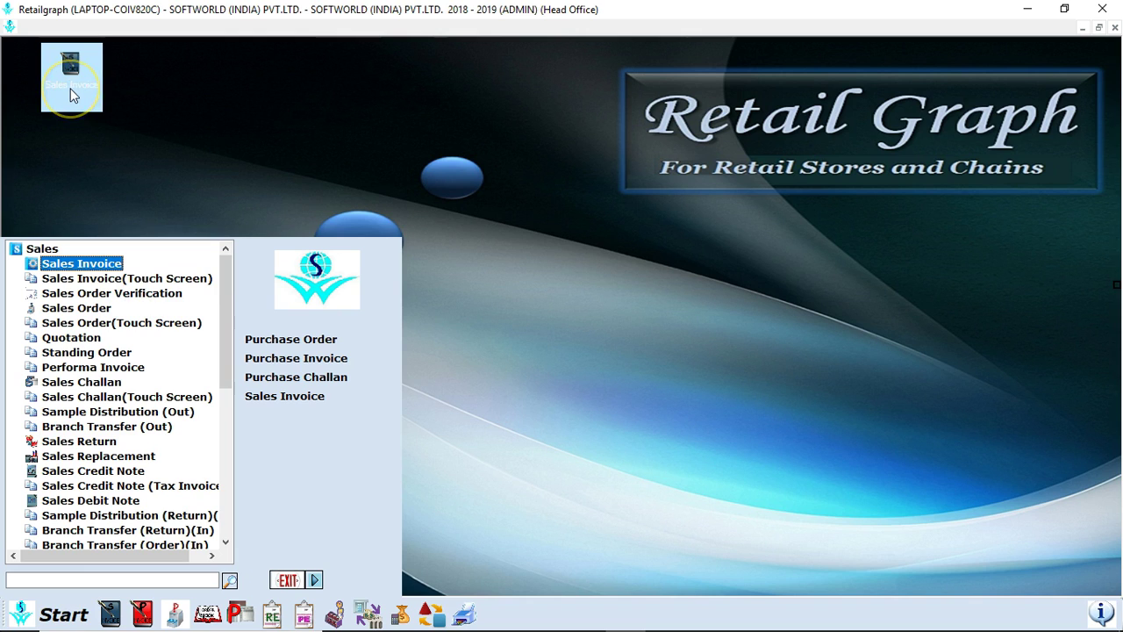
# Create a desktop shortcut for Purchase Invoice from the Purchase module, and close the module menu
pyautogui.press('Left')
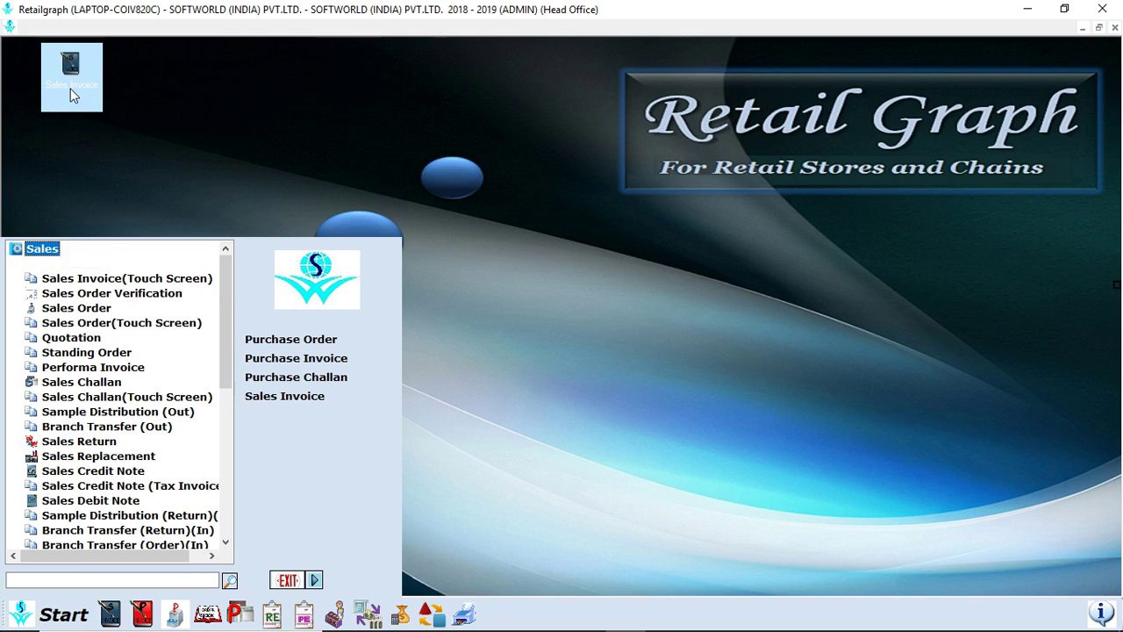
pyautogui.press('Left')
pyautogui.press('Down')
pyautogui.press('Right')
pyautogui.press('Down')
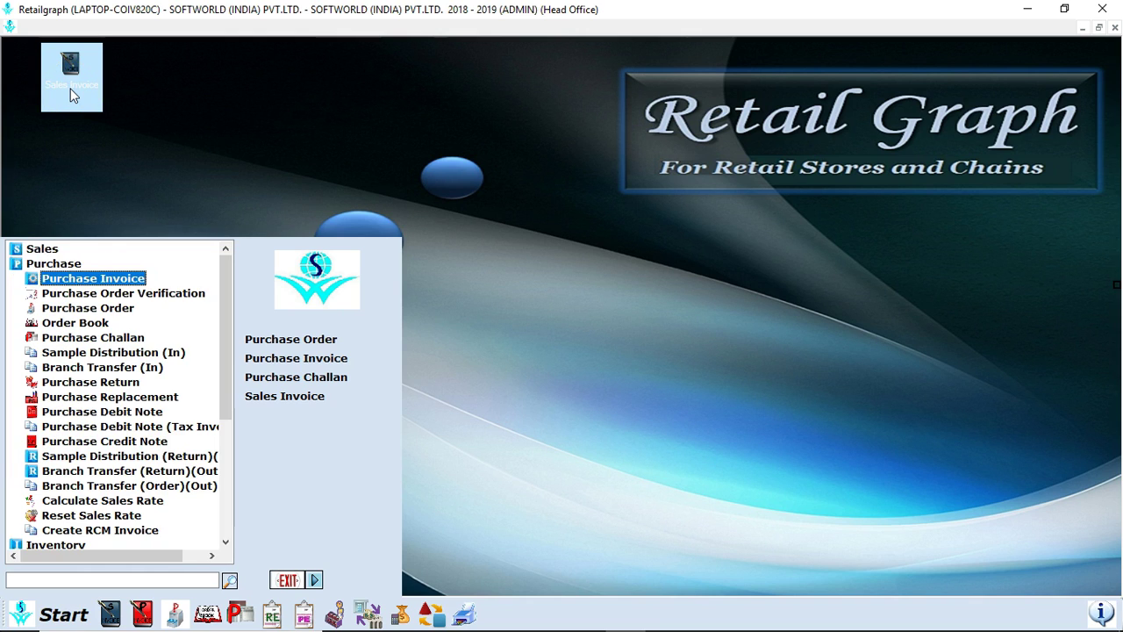
pyautogui.rightClick(68, 282)
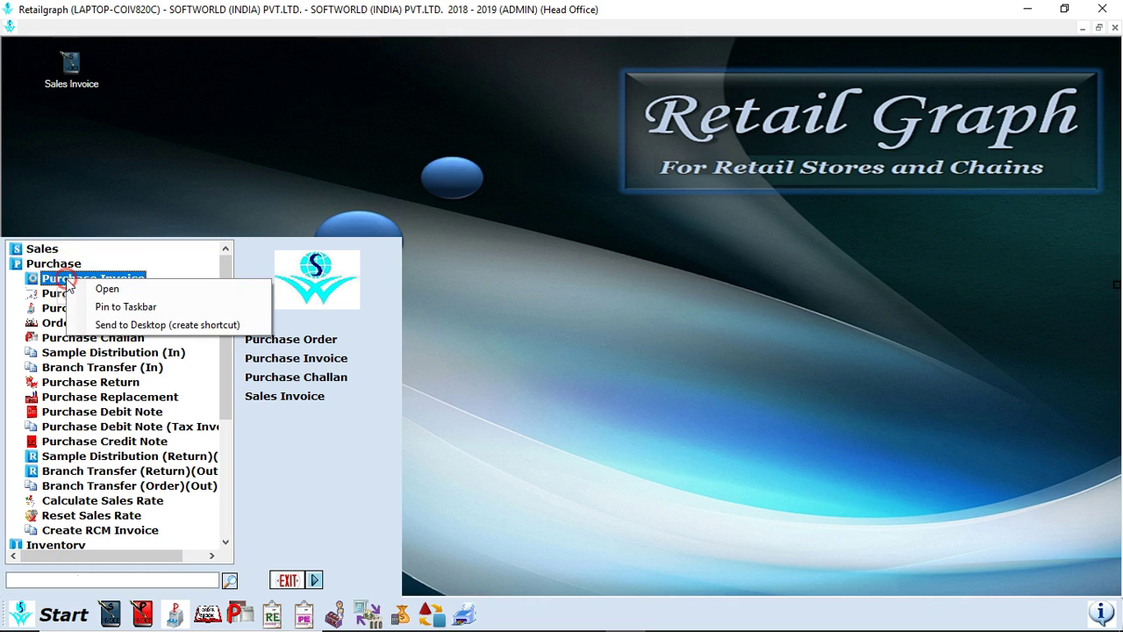
pyautogui.click(101, 323)
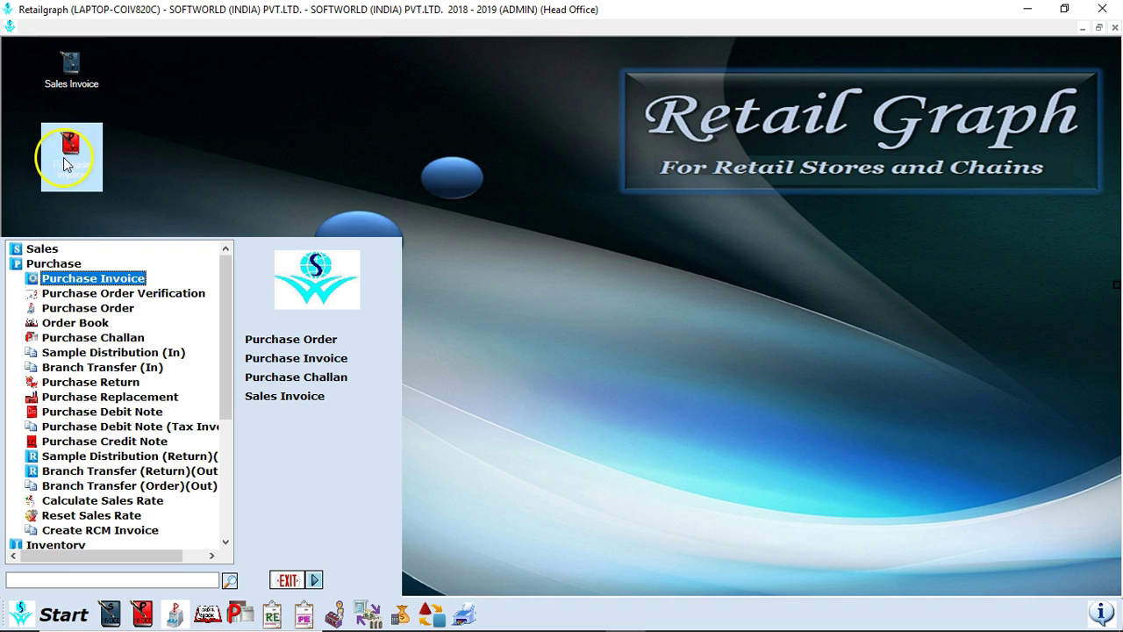
pyautogui.doubleClick(21, 266)
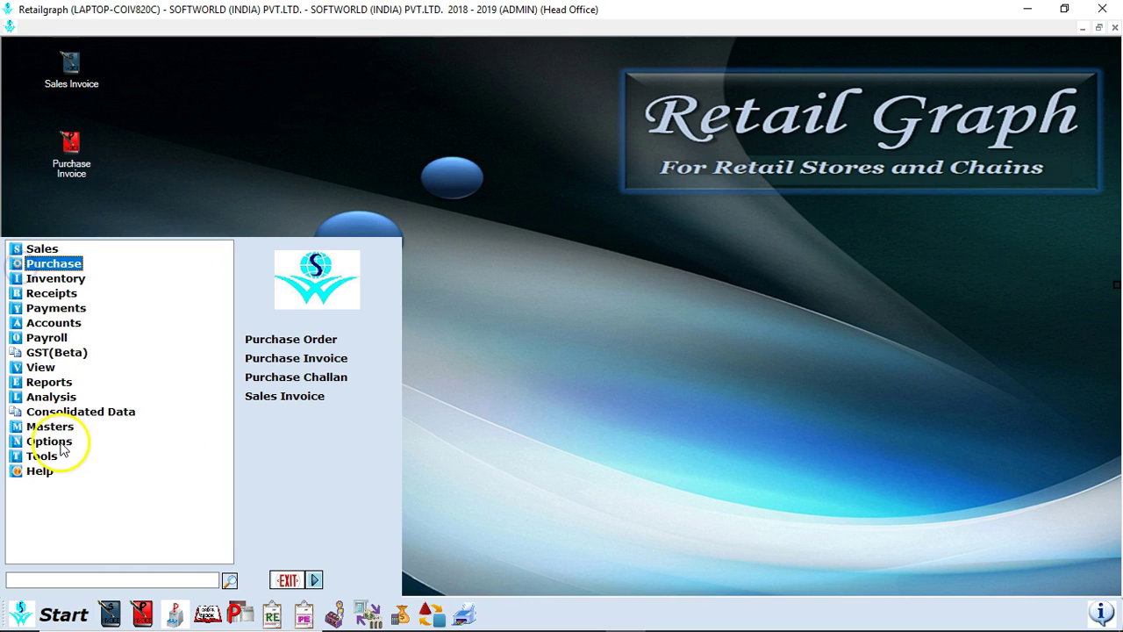
pyautogui.click(61, 617)
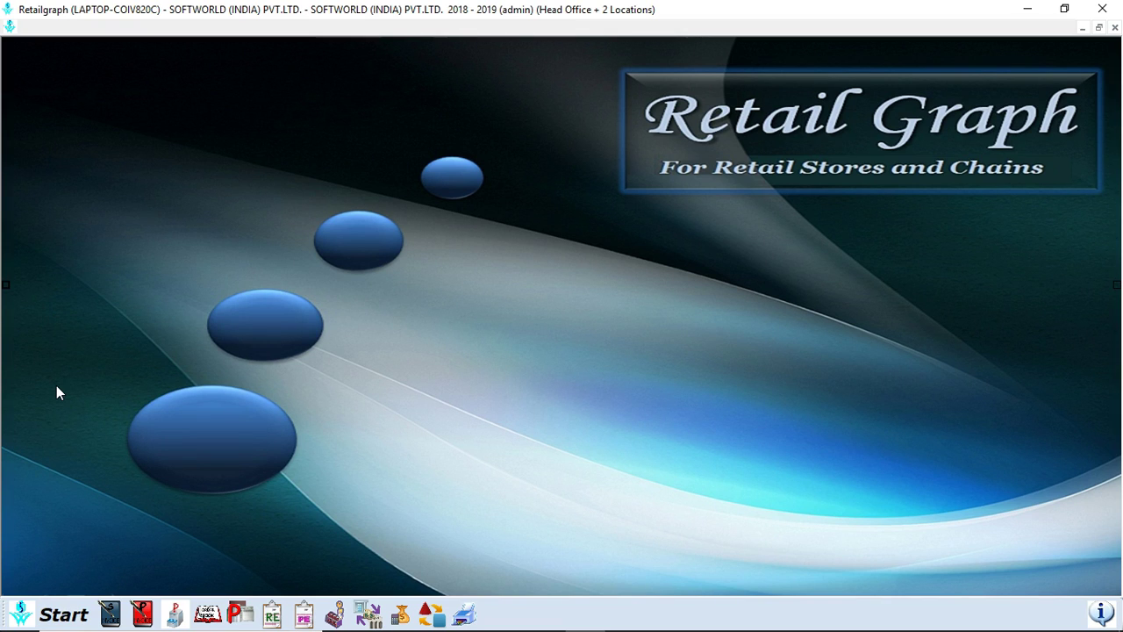
# Cycle through the desktop shortcut pages Others, Analysis, Reports and Transactions, and return to the blank desktop
pyautogui.moveTo(13, 293)
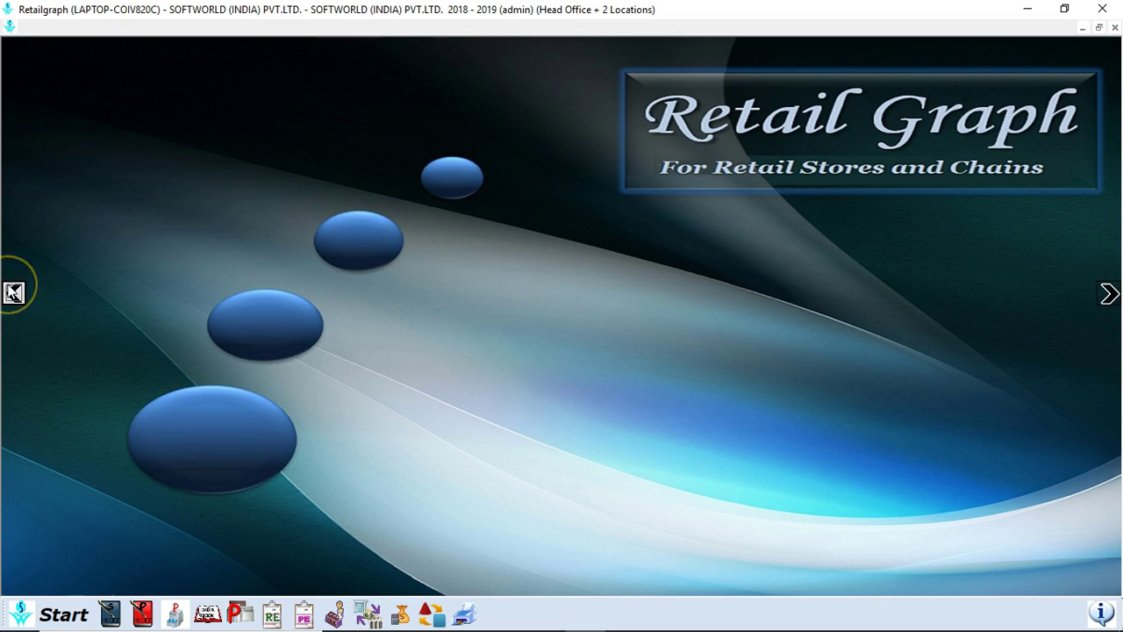
pyautogui.click(13, 292)
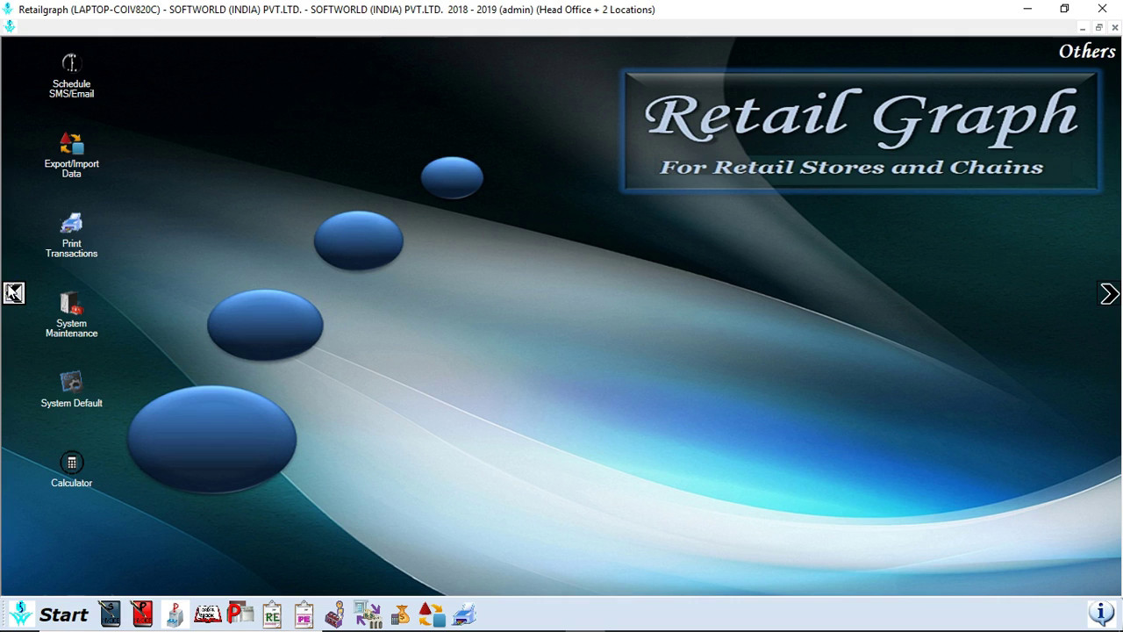
pyautogui.click(13, 293)
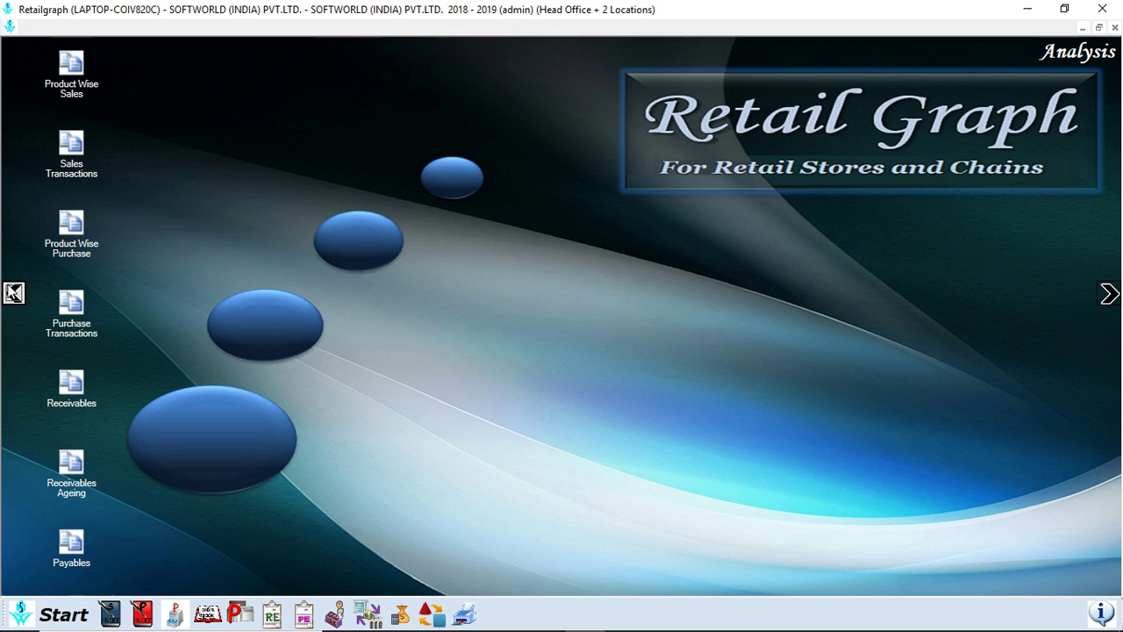
pyautogui.click(13, 292)
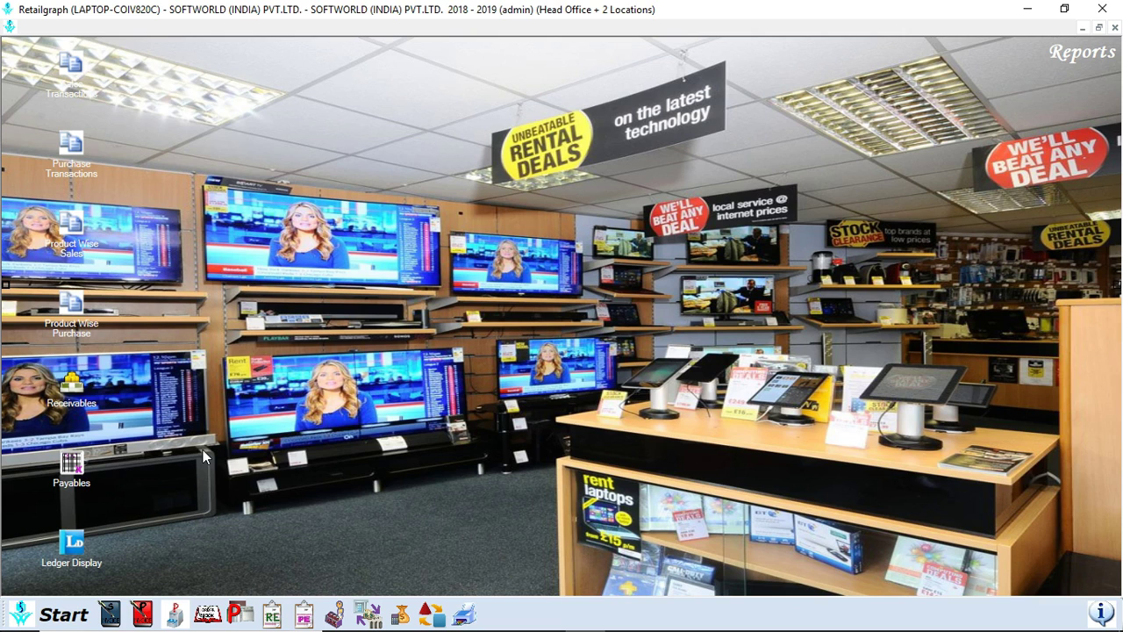
pyautogui.click(13, 291)
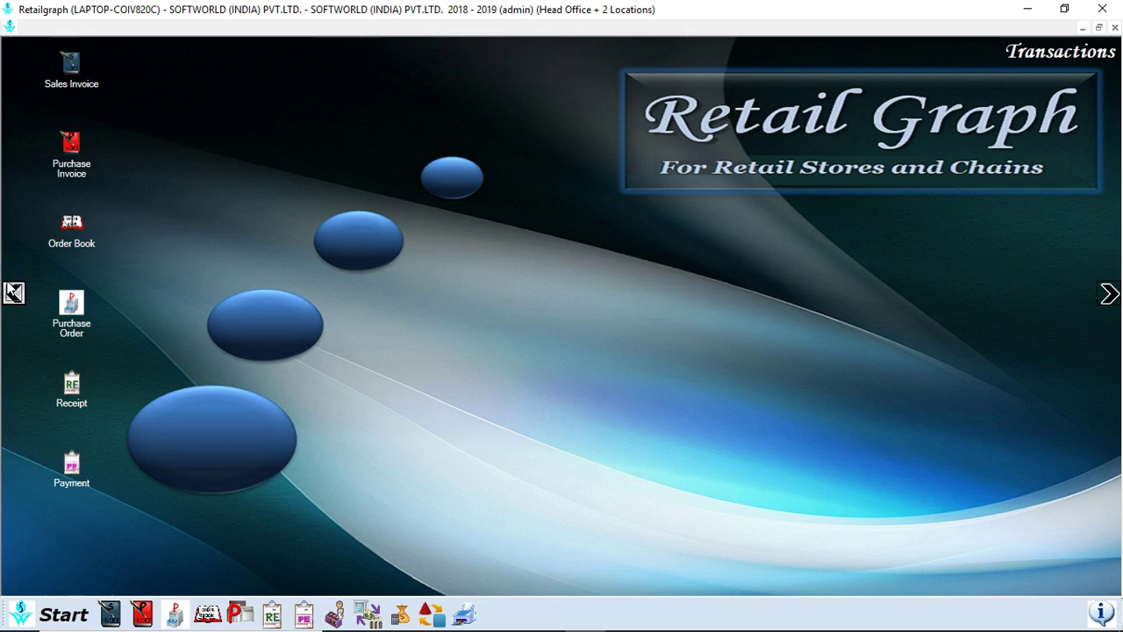
pyautogui.click(12, 292)
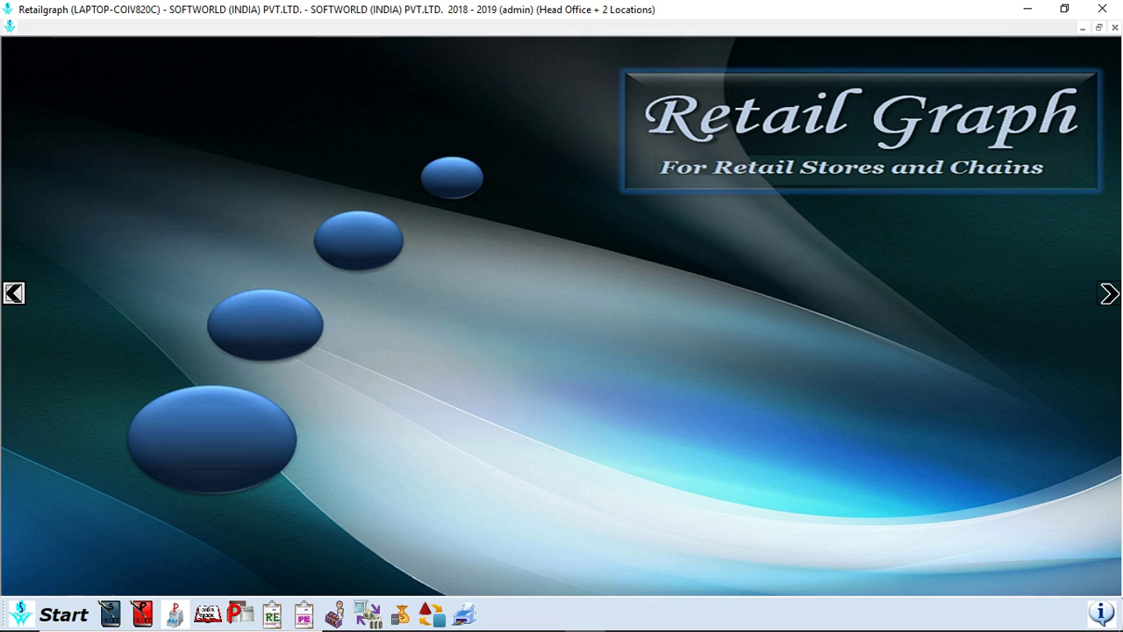
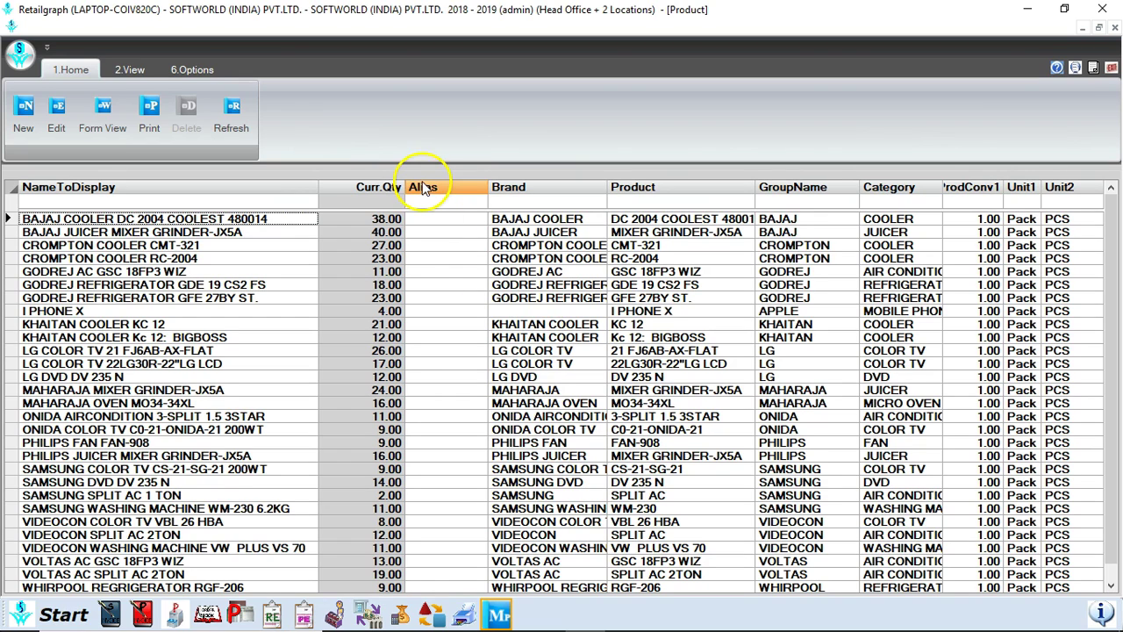
# In the product list's grid layout, turn off Visible and AllowFocus for the Alias column and save the layout
pyautogui.rightClick(482, 272)
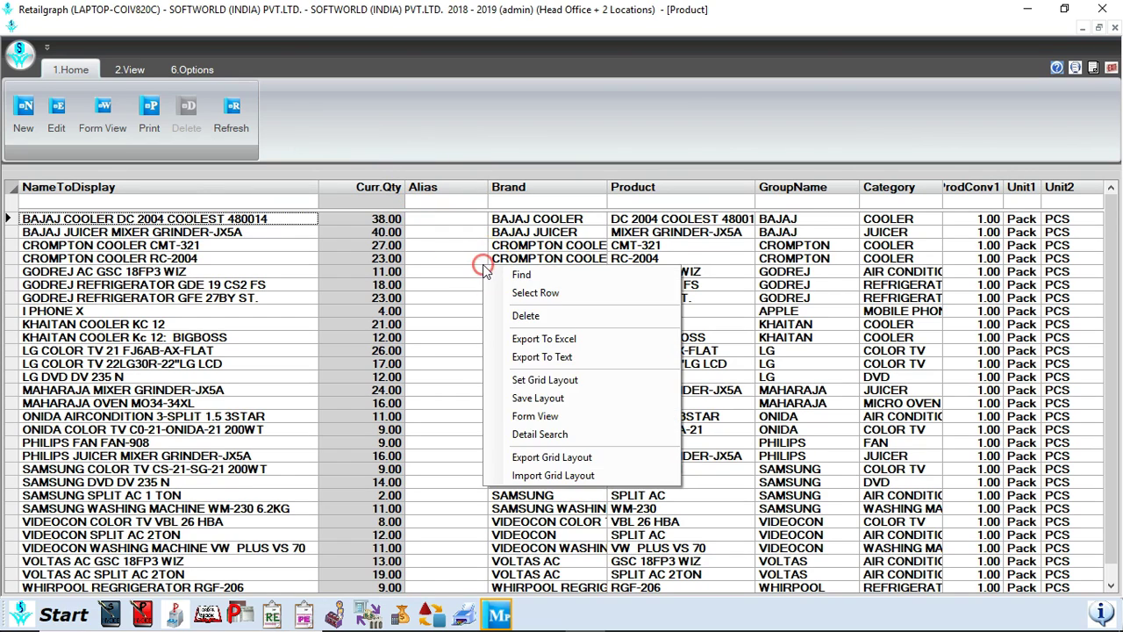
pyautogui.click(537, 386)
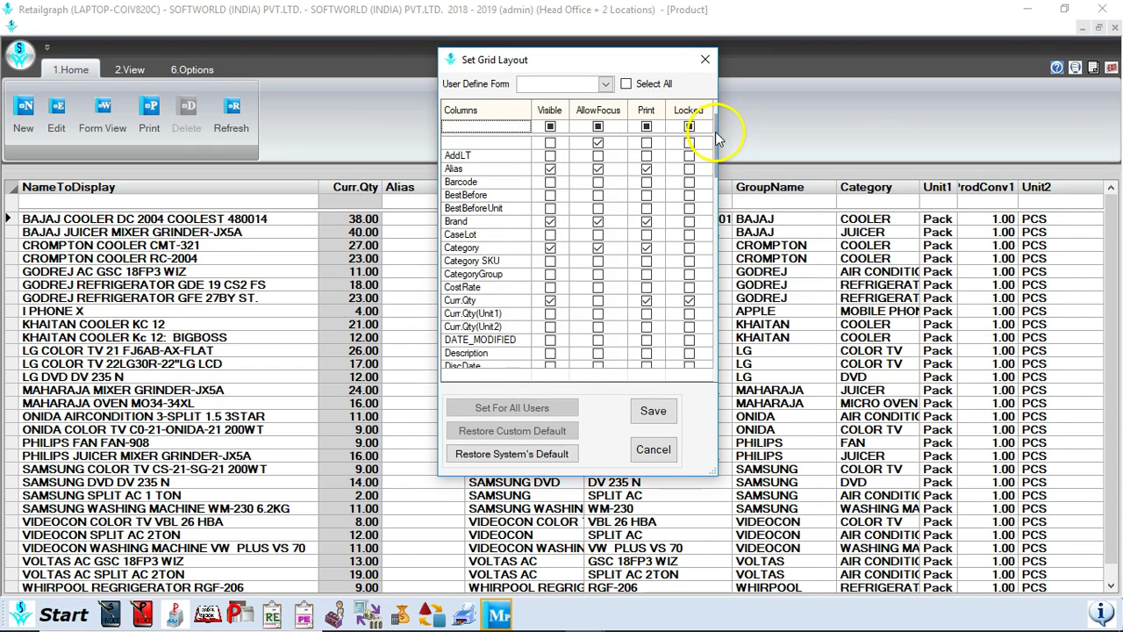
pyautogui.moveTo(716, 132); pyautogui.dragTo(709, 90)
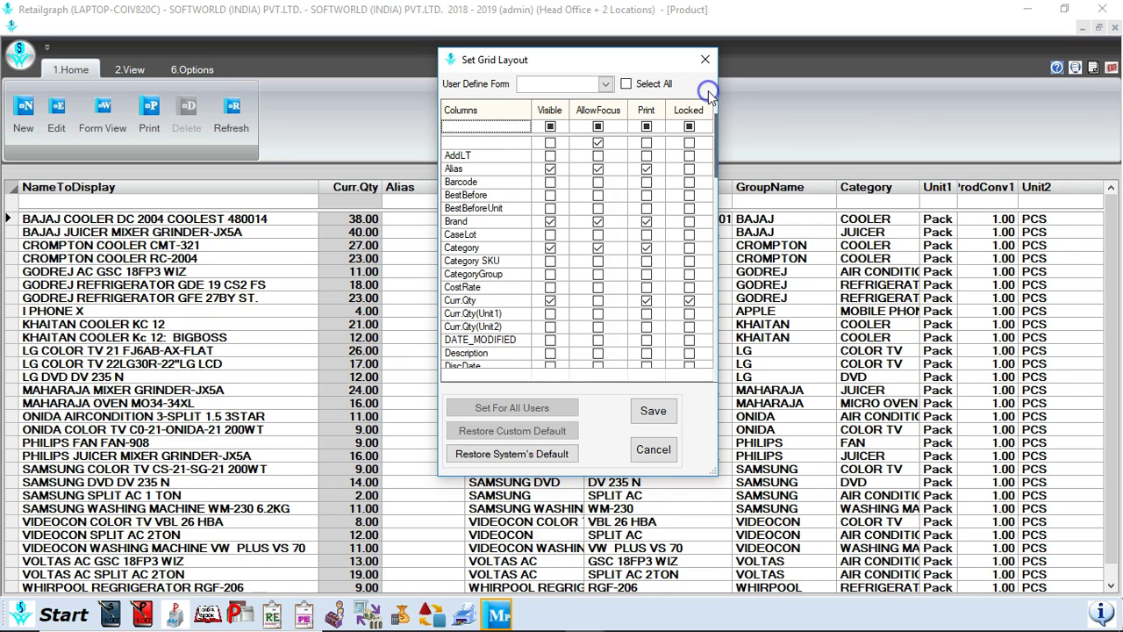
pyautogui.click(550, 170)
pyautogui.click(596, 170)
pyautogui.click(653, 410)
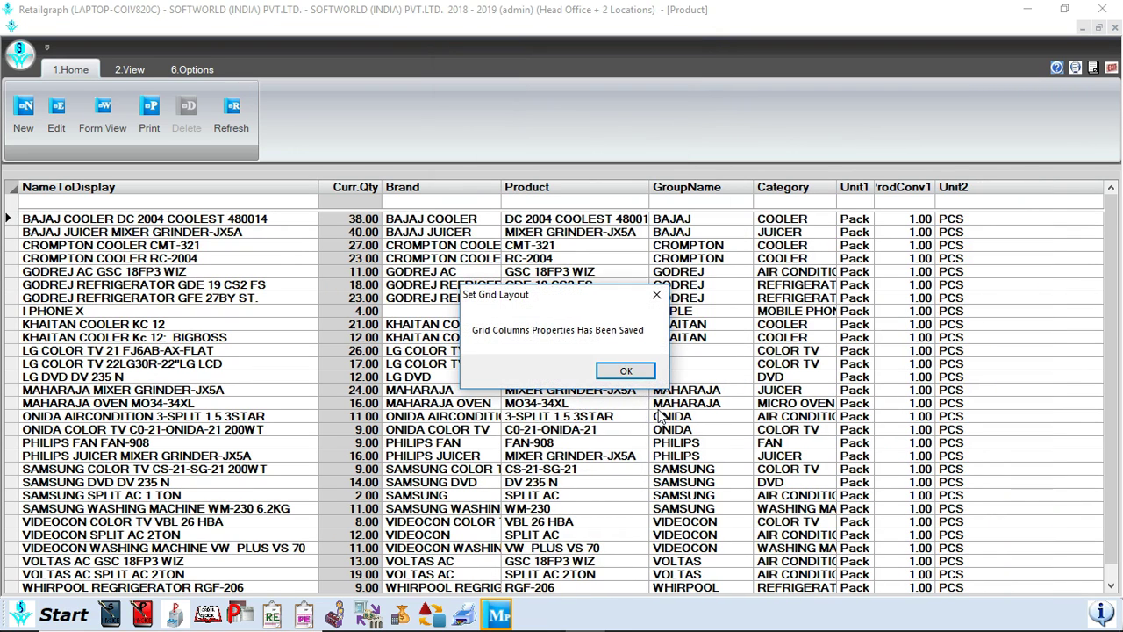
# Dismiss the grid layout notice and open the I PHONE X product from the product list for editing
pyautogui.click(622, 372)
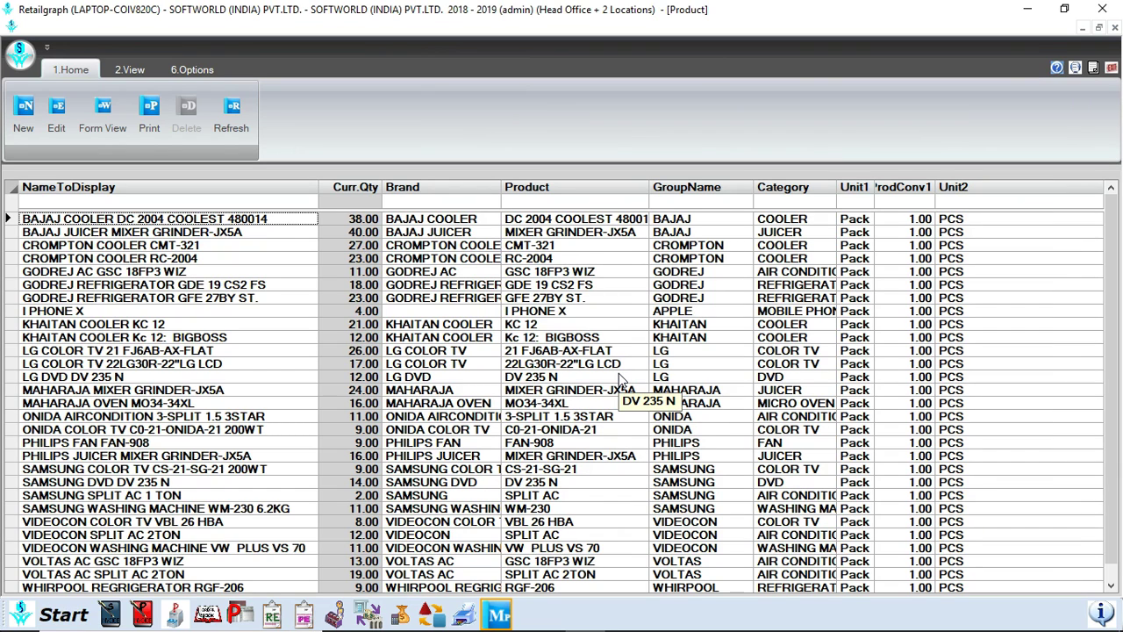
pyautogui.click(66, 191)
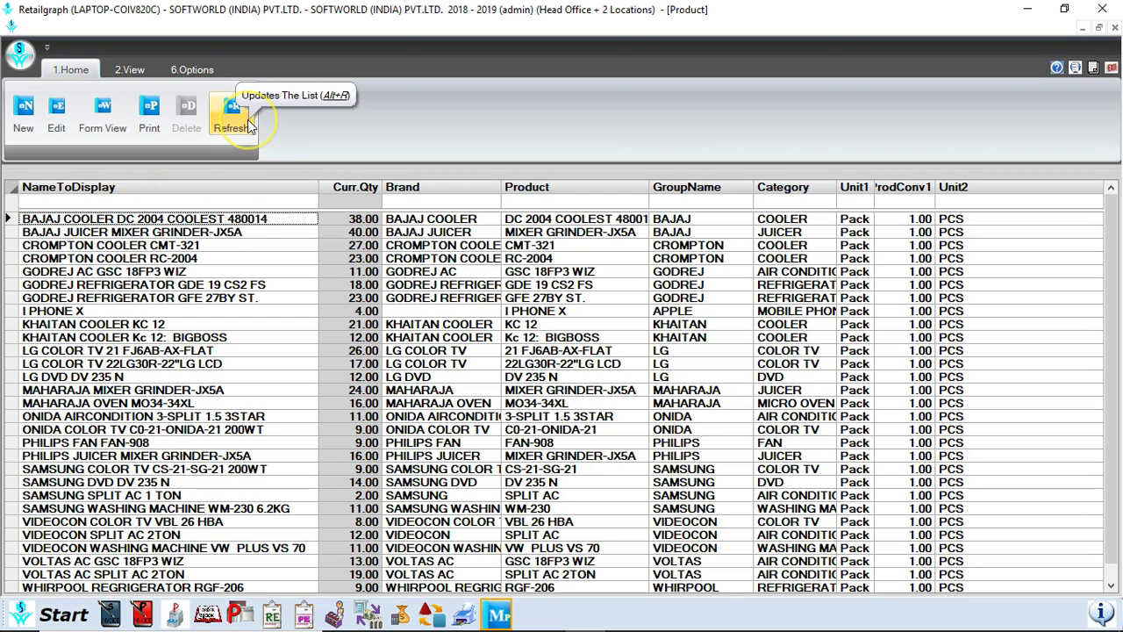
pyautogui.click(238, 173)
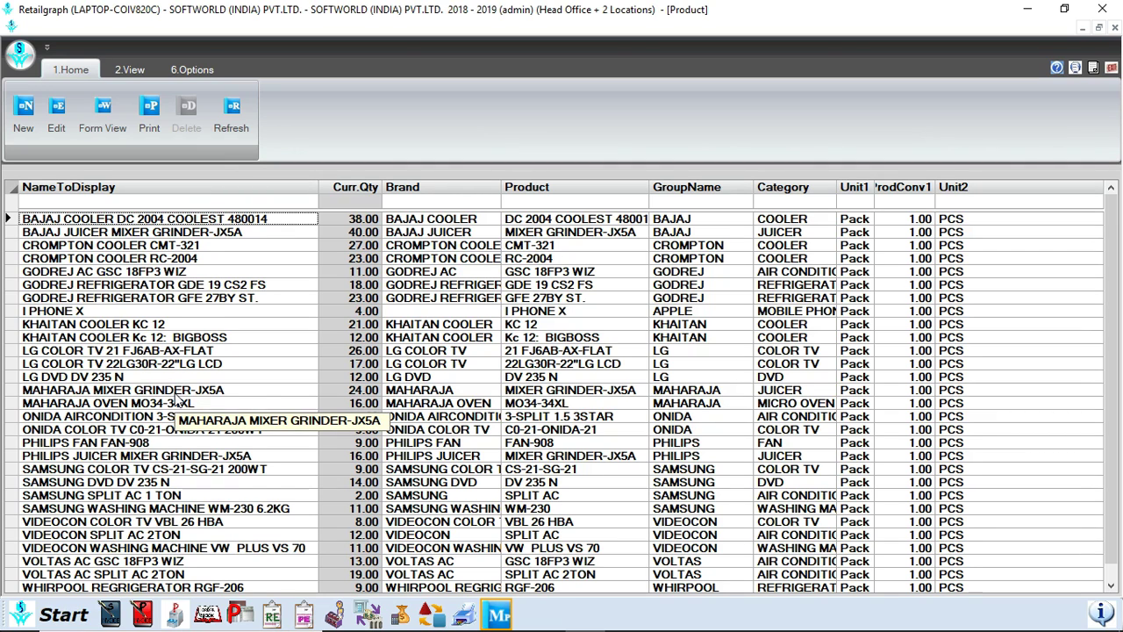
pyautogui.click(144, 311)
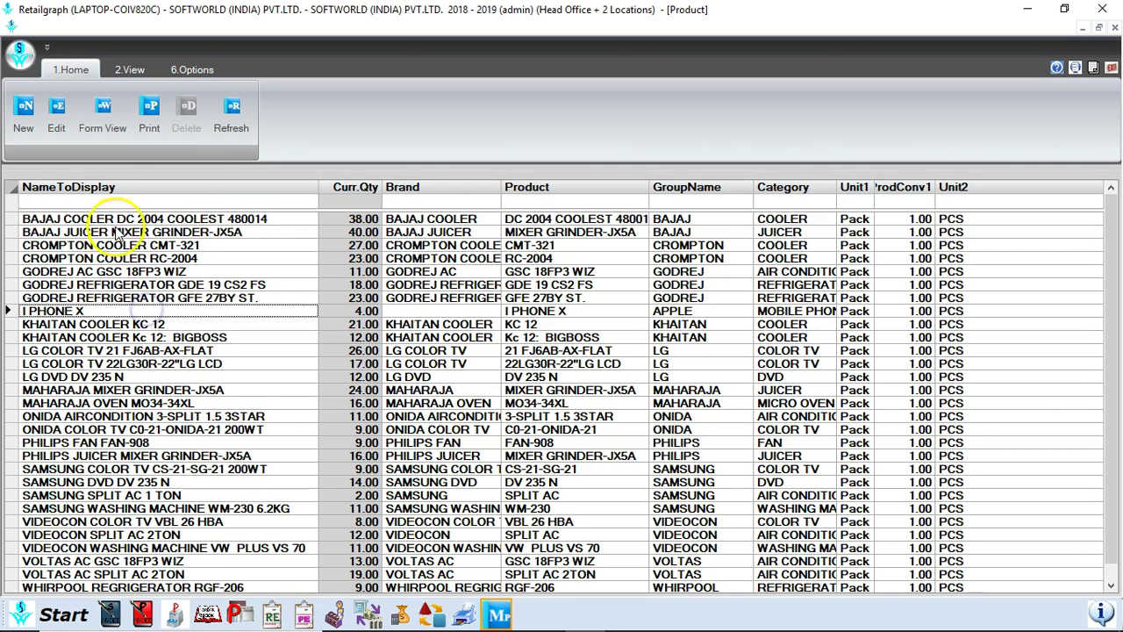
pyautogui.click(56, 111)
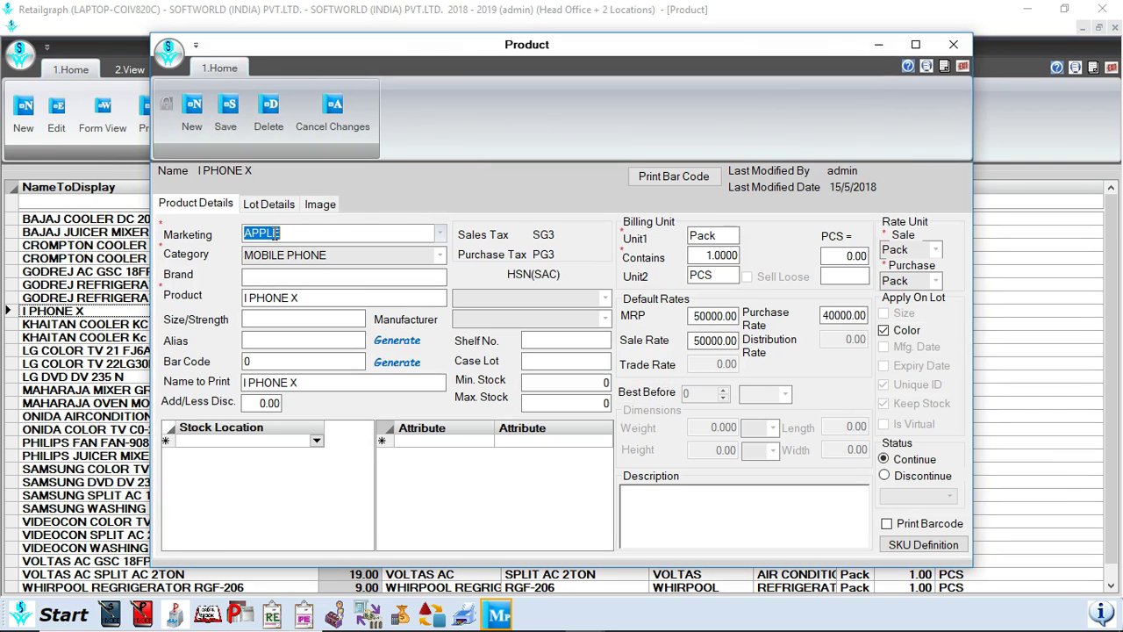
# Examine the I PHONE X record's marketing company, category, product name, MRP, sale rate, purchase rate and product image
pyautogui.click(508, 244)
pyautogui.click(353, 233)
pyautogui.click(388, 251)
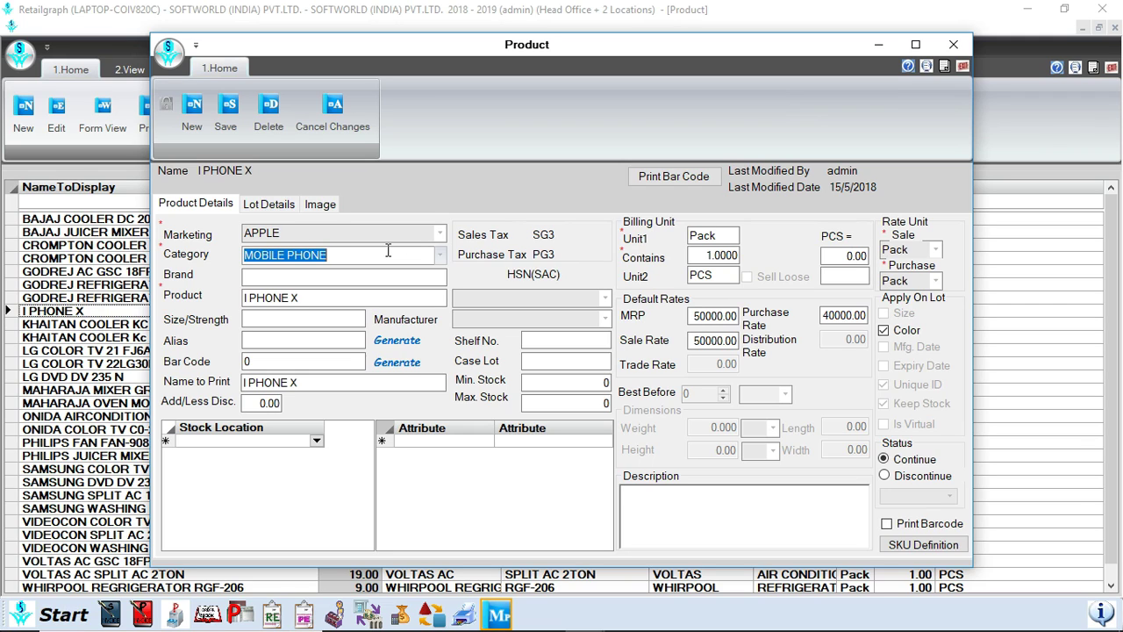
pyautogui.moveTo(375, 299); pyautogui.dragTo(243, 303)
pyautogui.click(243, 303)
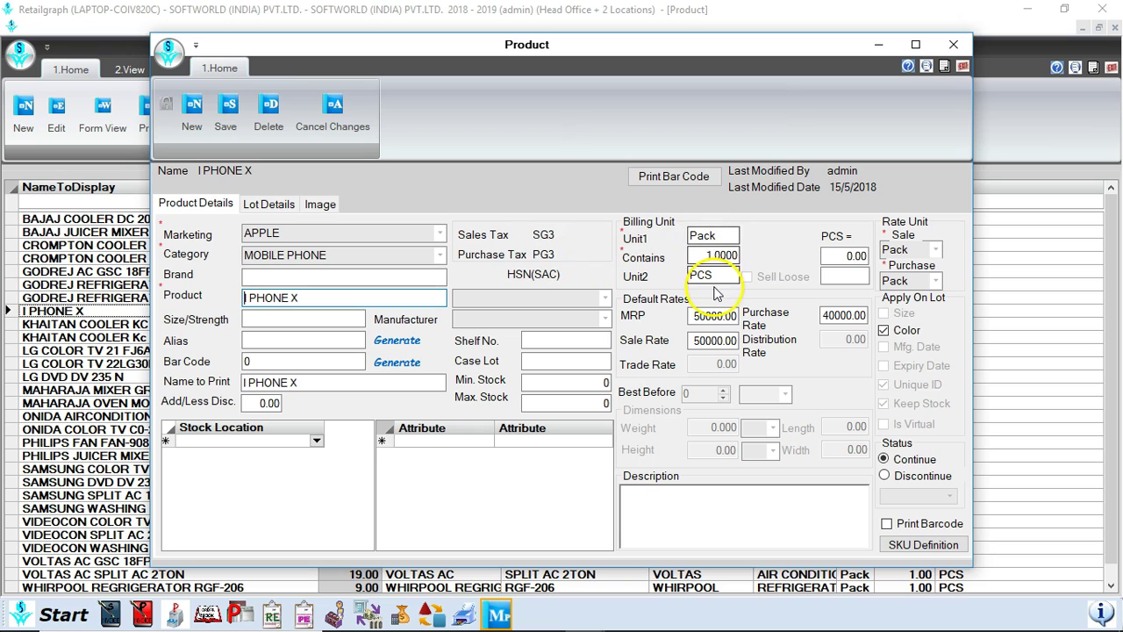
pyautogui.click(692, 318)
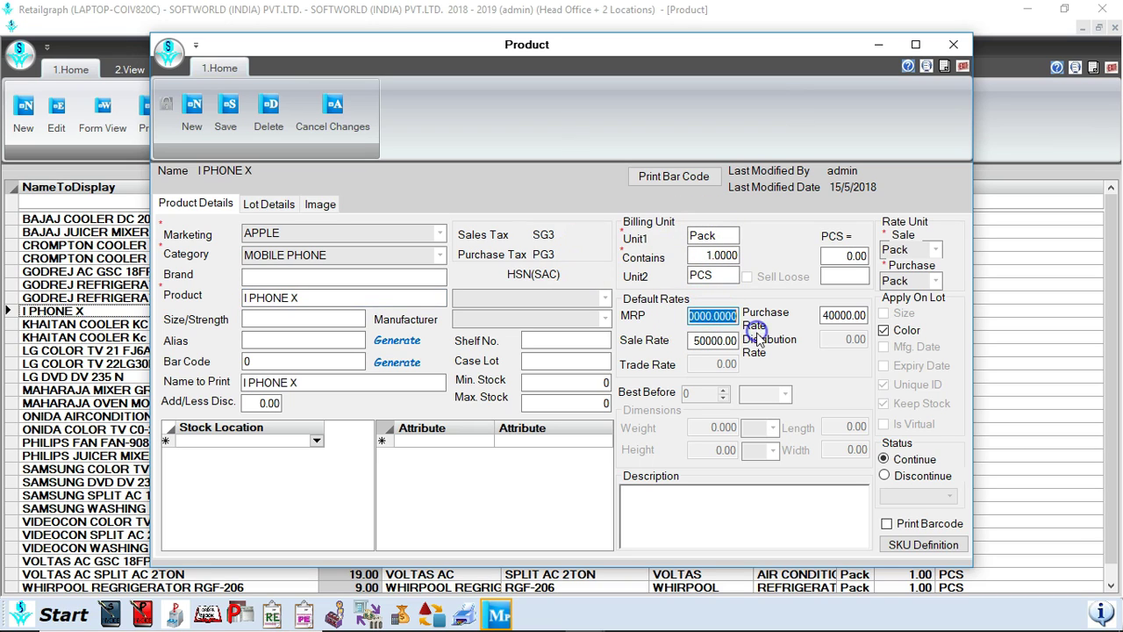
pyautogui.click(694, 342)
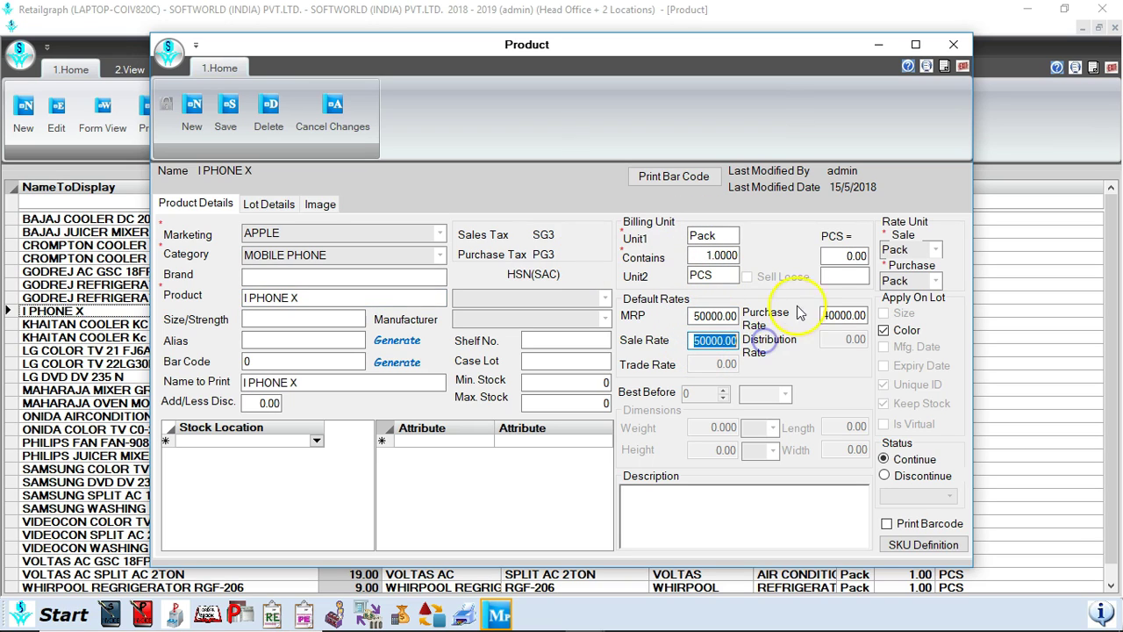
pyautogui.click(825, 314)
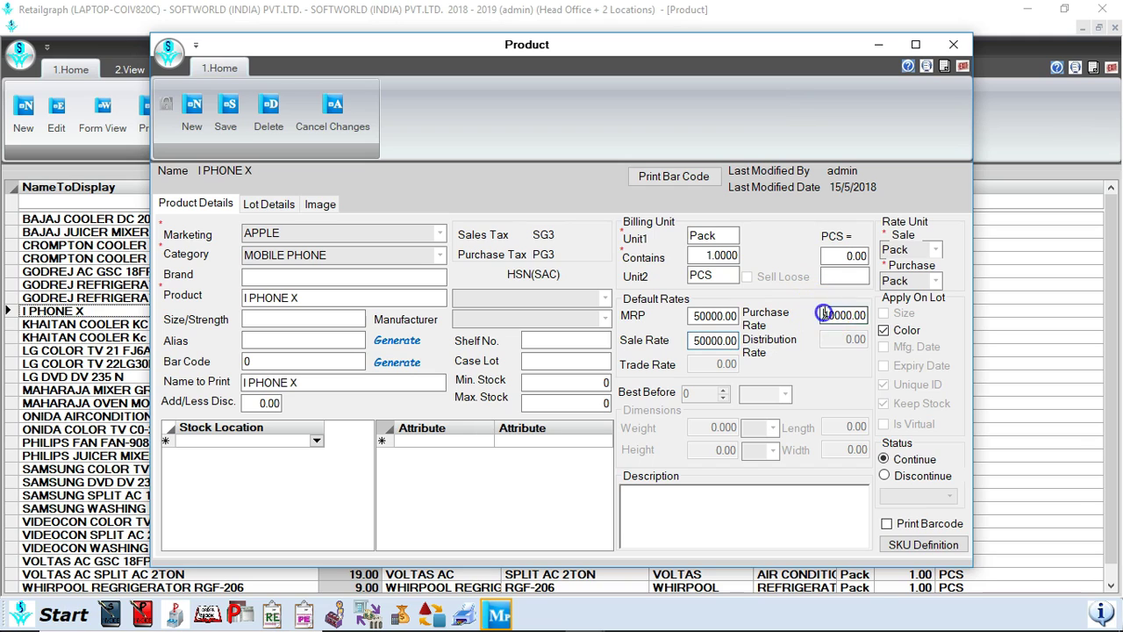
pyautogui.click(791, 362)
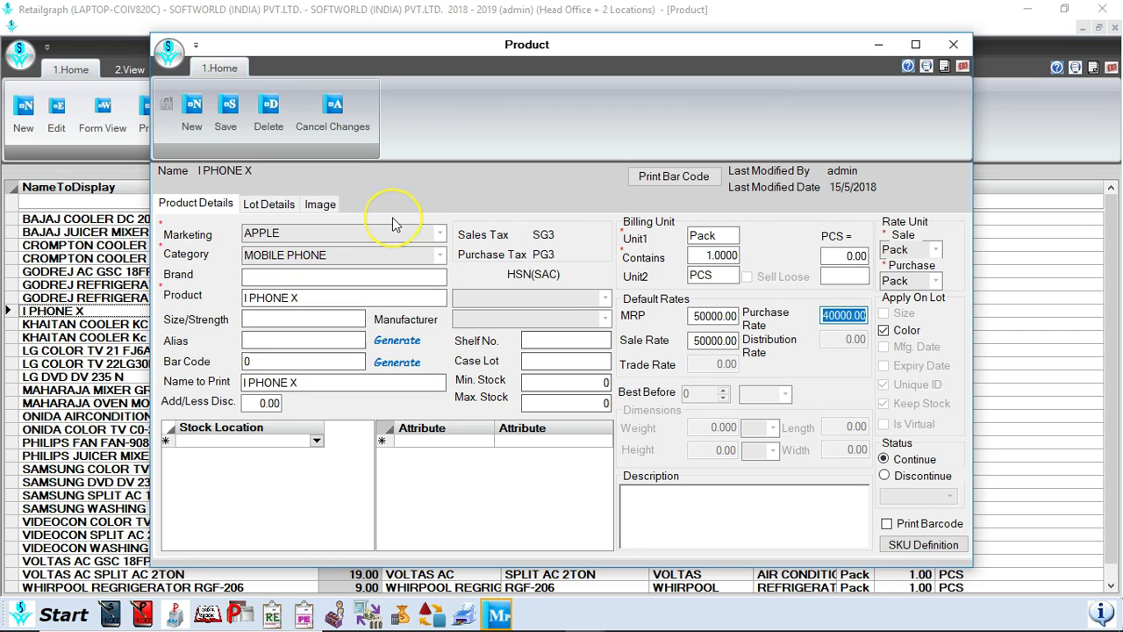
pyautogui.click(321, 204)
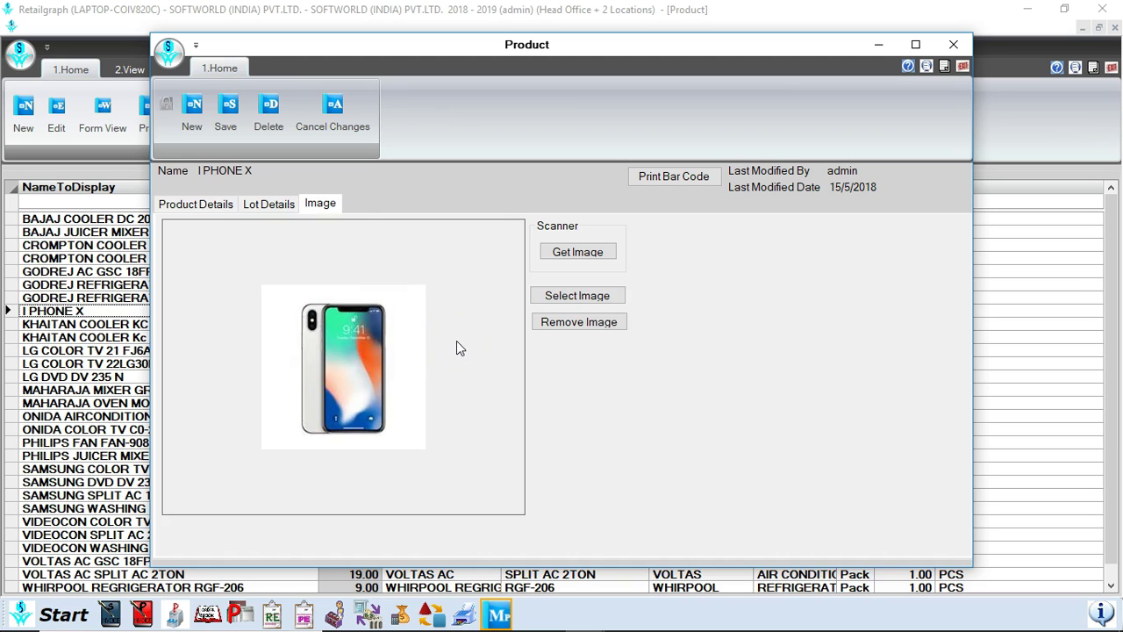
pyautogui.click(209, 205)
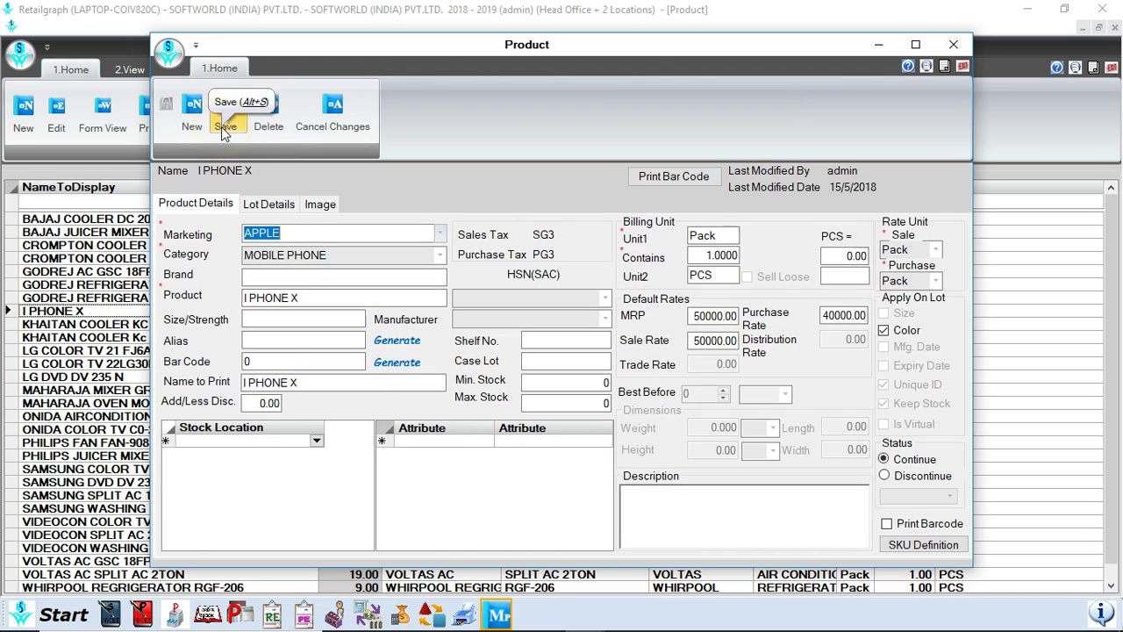
# Close the I PHONE X record and the product list, and open the Purchase Invoice form
pyautogui.click(954, 45)
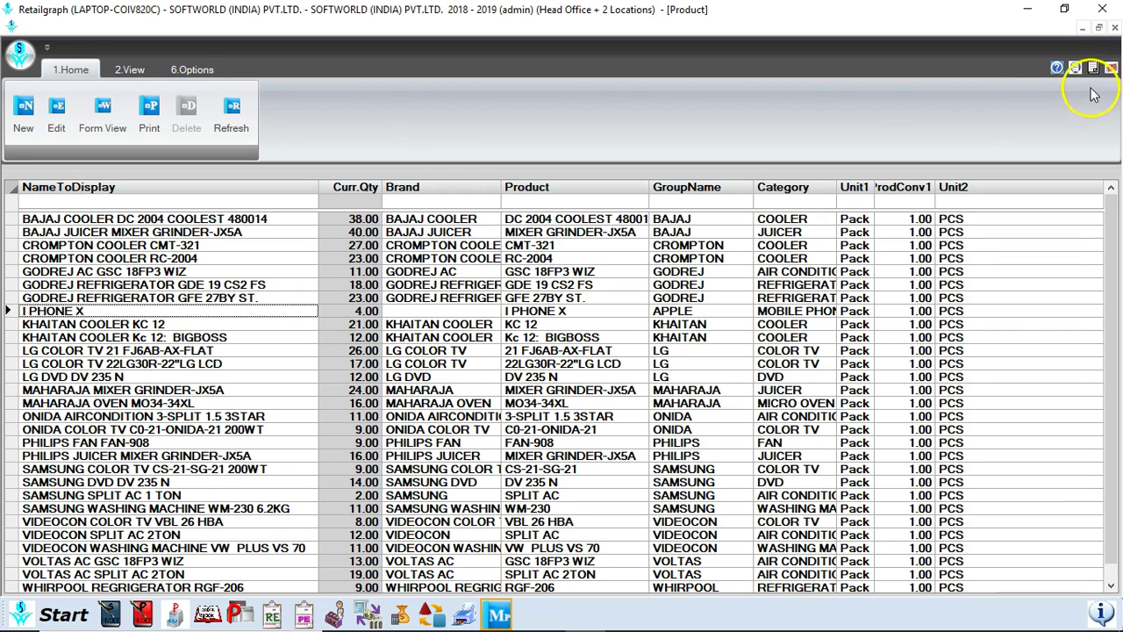
pyautogui.click(1111, 68)
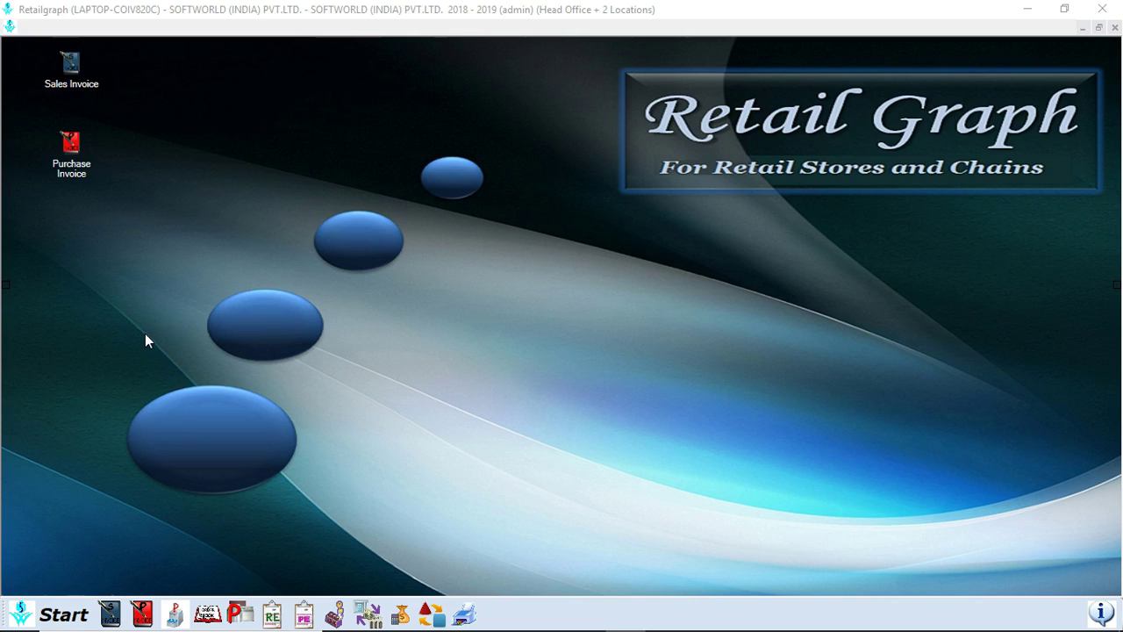
pyautogui.doubleClick(79, 169)
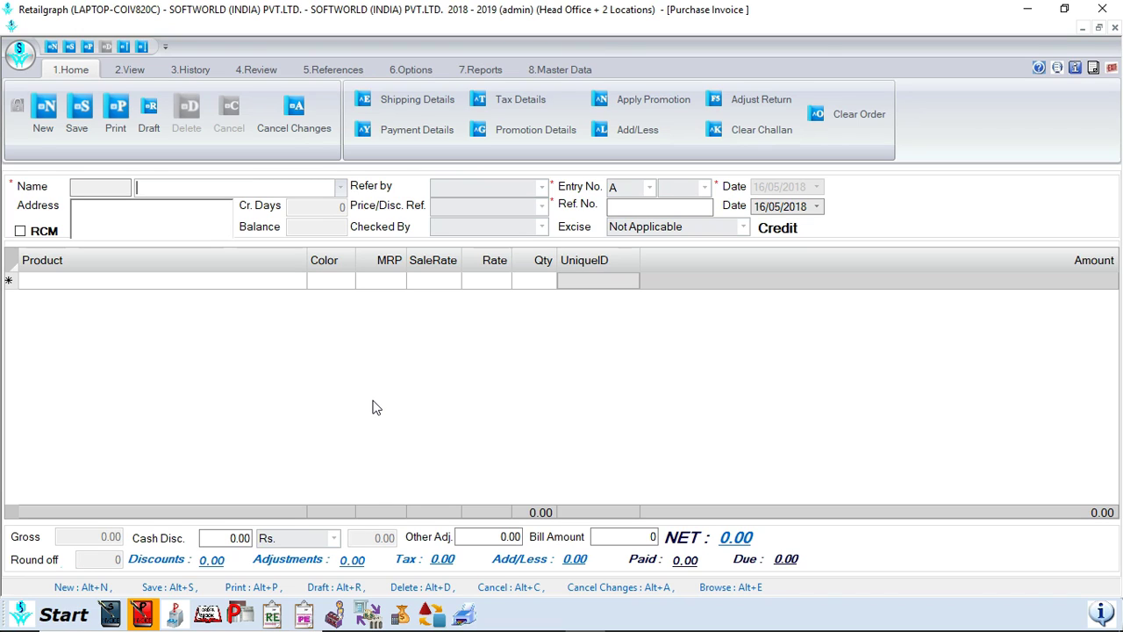
# Review the purchase invoice commands for transaction details, layout and browsing, history, review, references, options, reports and master data
pyautogui.click(525, 378)
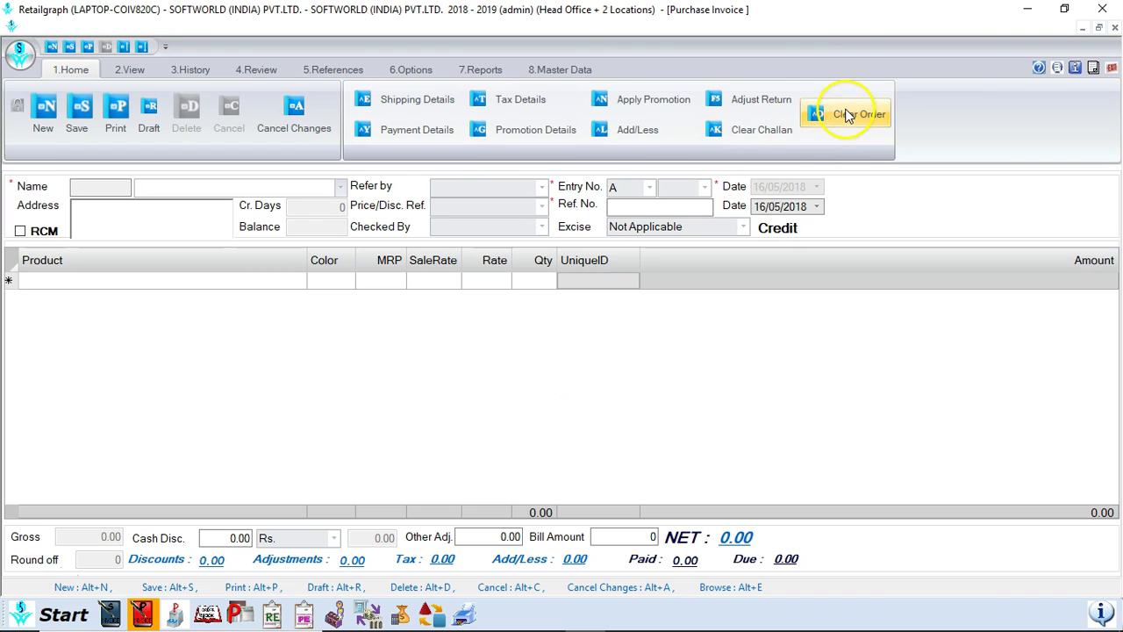
pyautogui.click(812, 122)
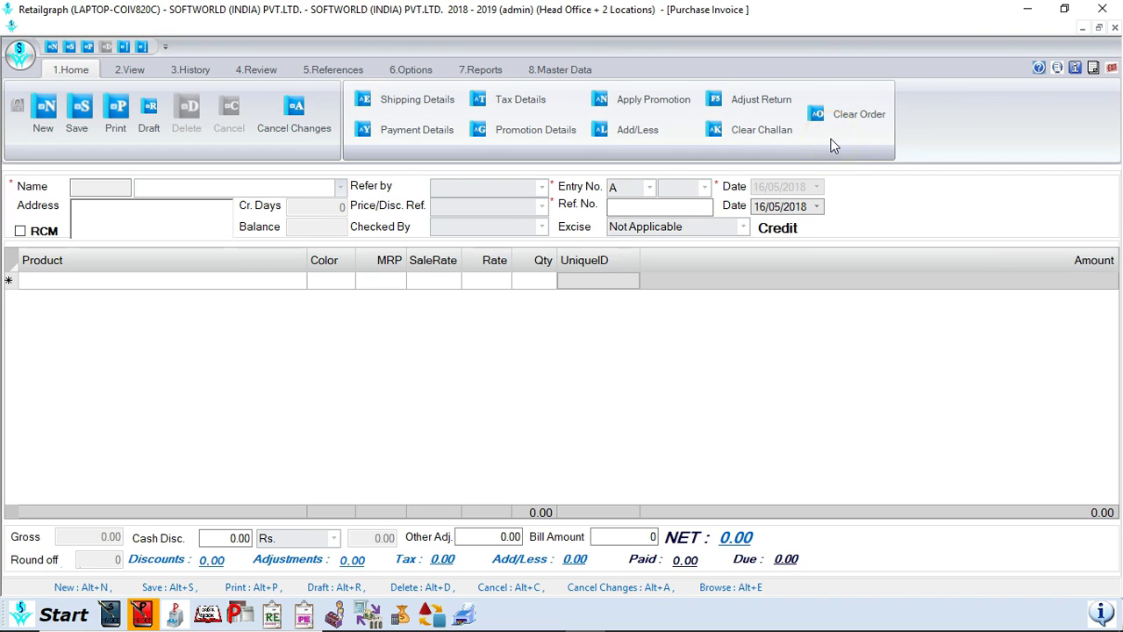
pyautogui.click(755, 109)
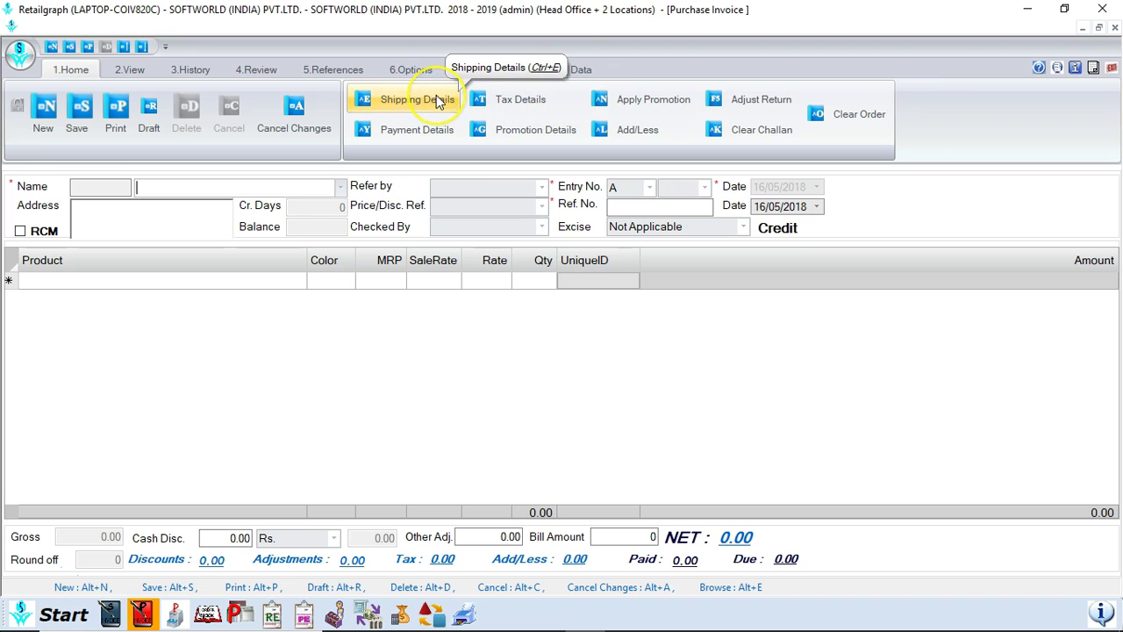
pyautogui.click(427, 131)
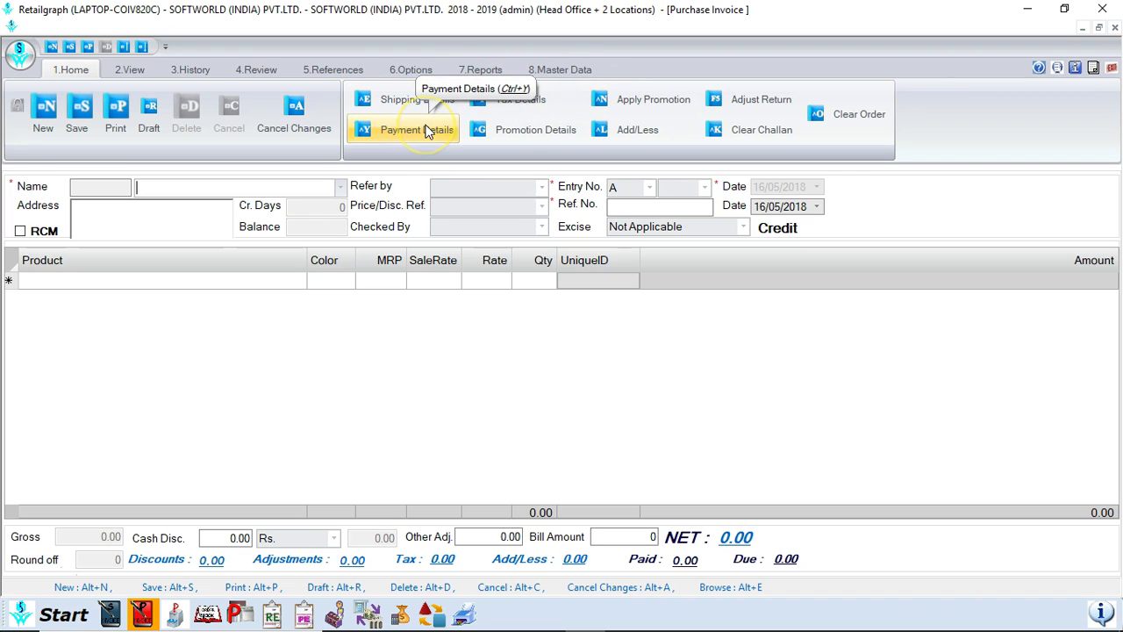
pyautogui.click(496, 130)
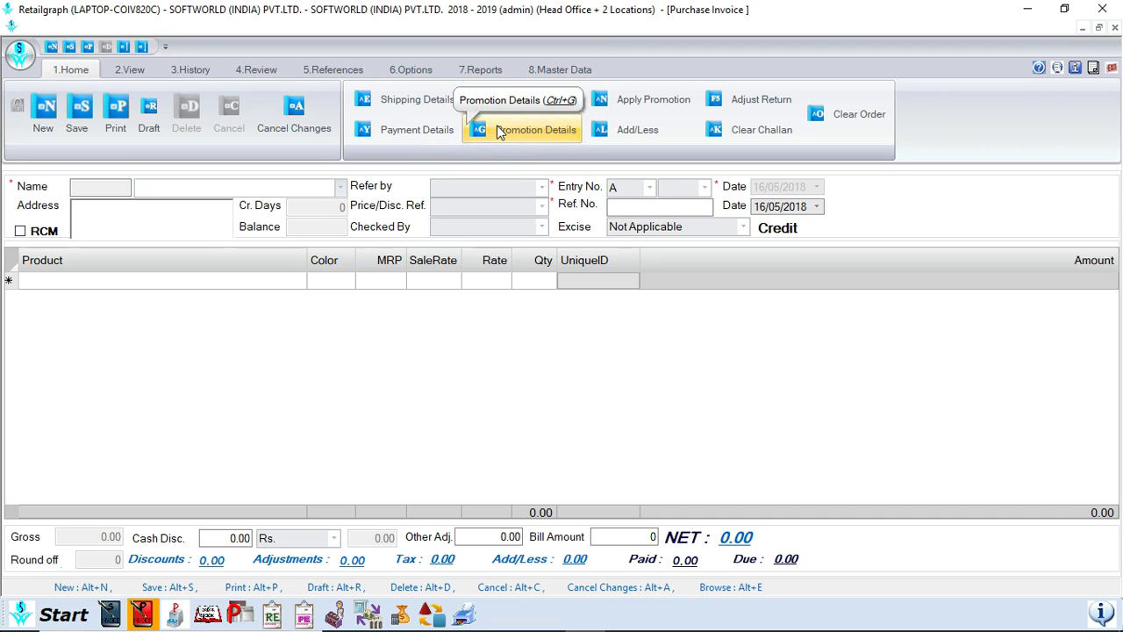
pyautogui.click(129, 70)
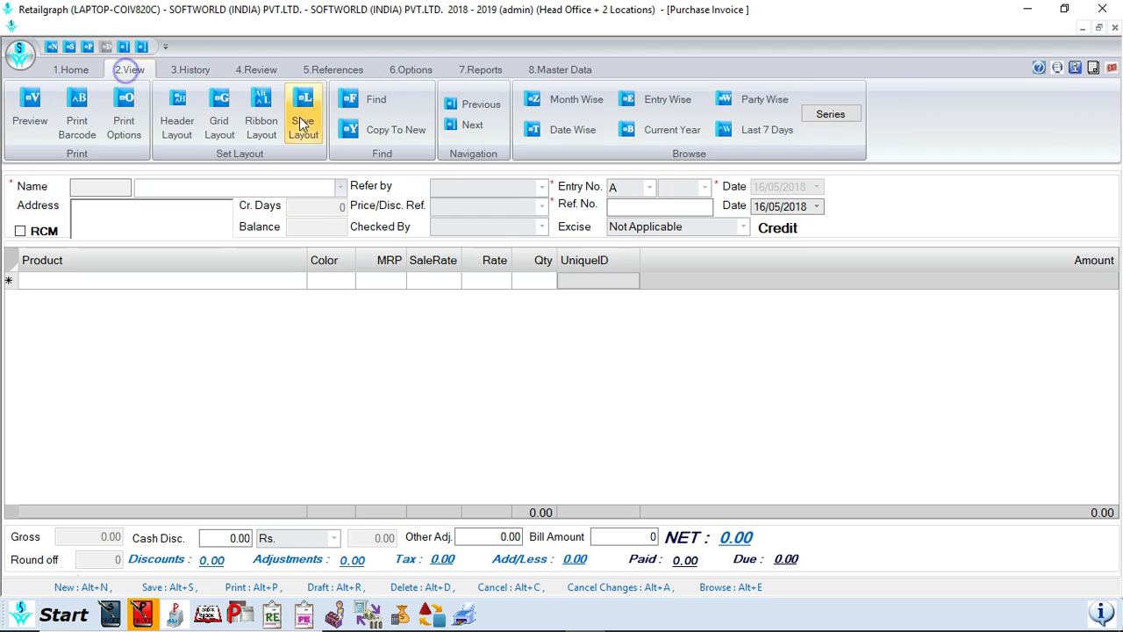
pyautogui.click(571, 98)
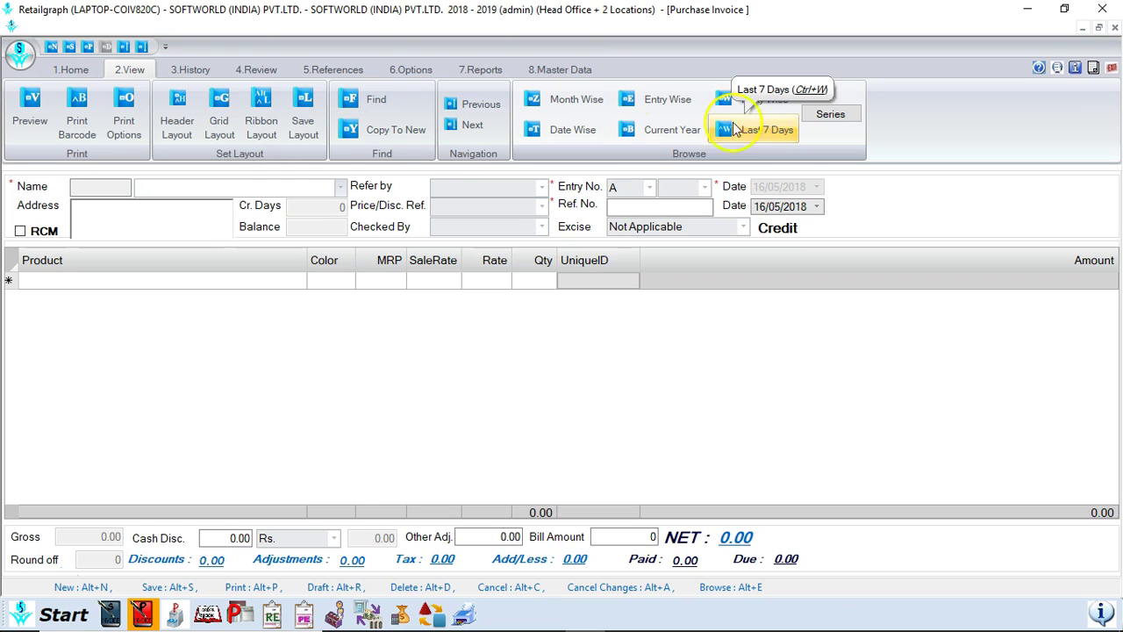
pyautogui.click(196, 66)
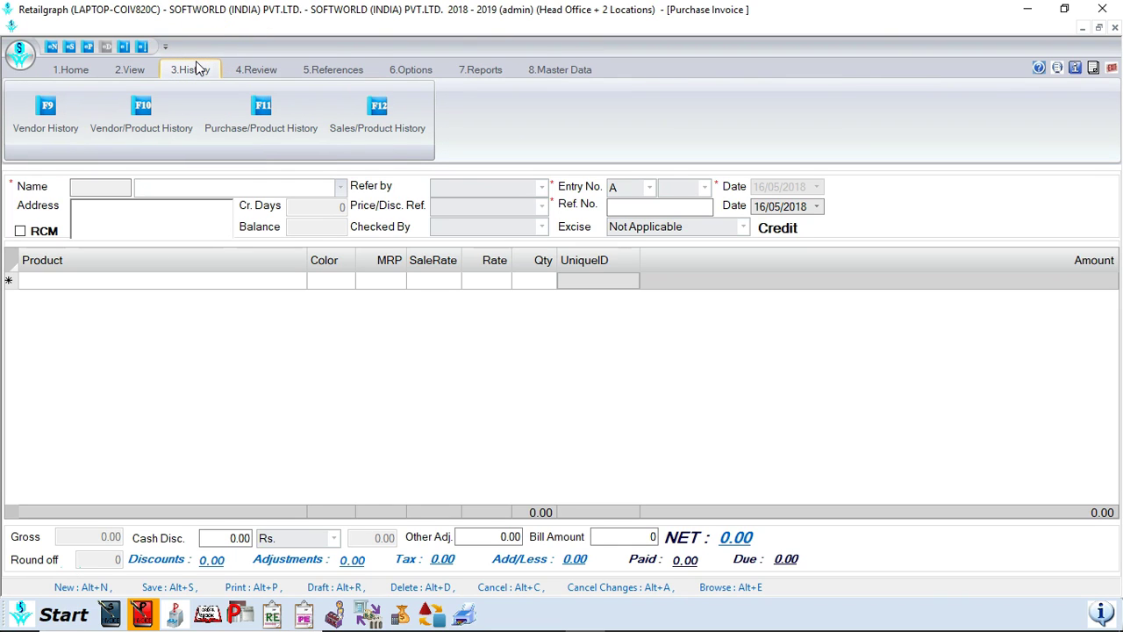
pyautogui.click(249, 71)
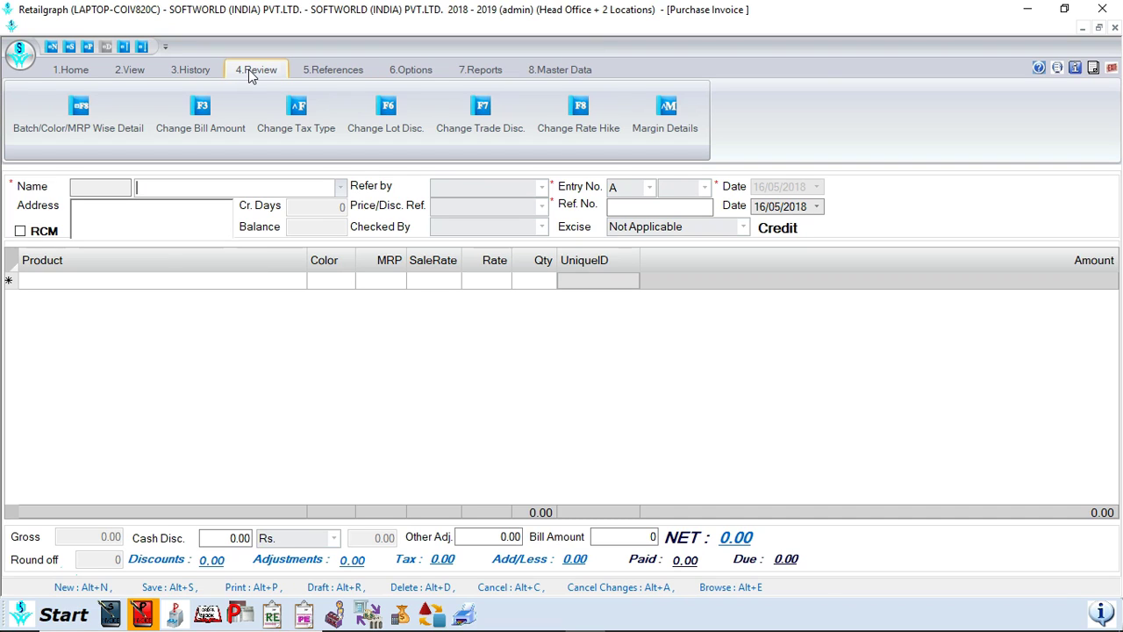
pyautogui.click(320, 69)
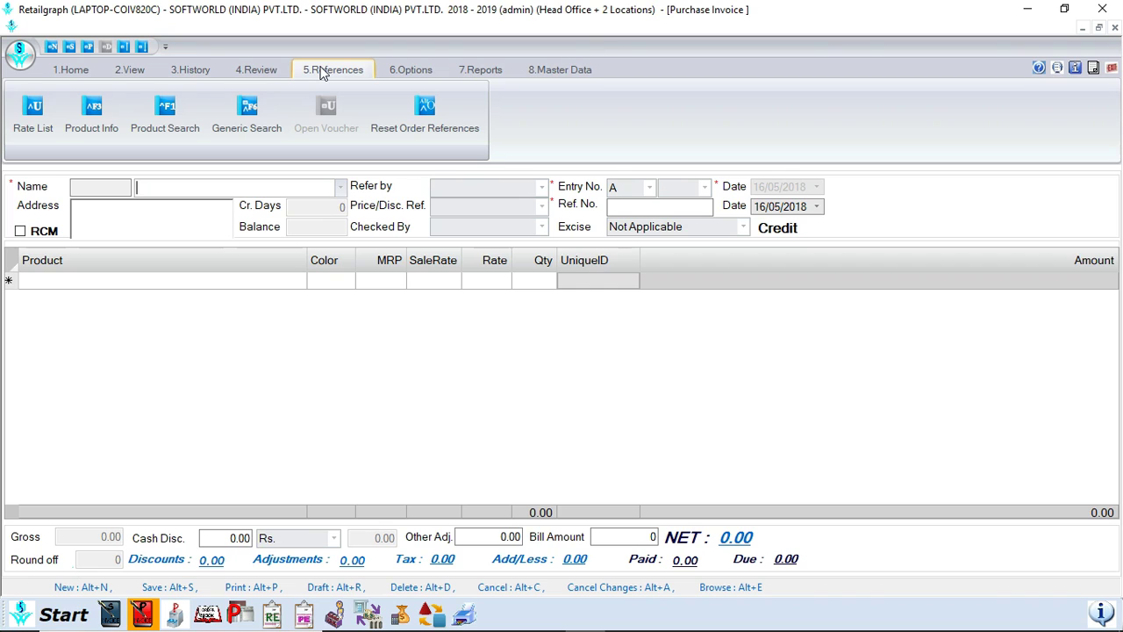
pyautogui.click(402, 70)
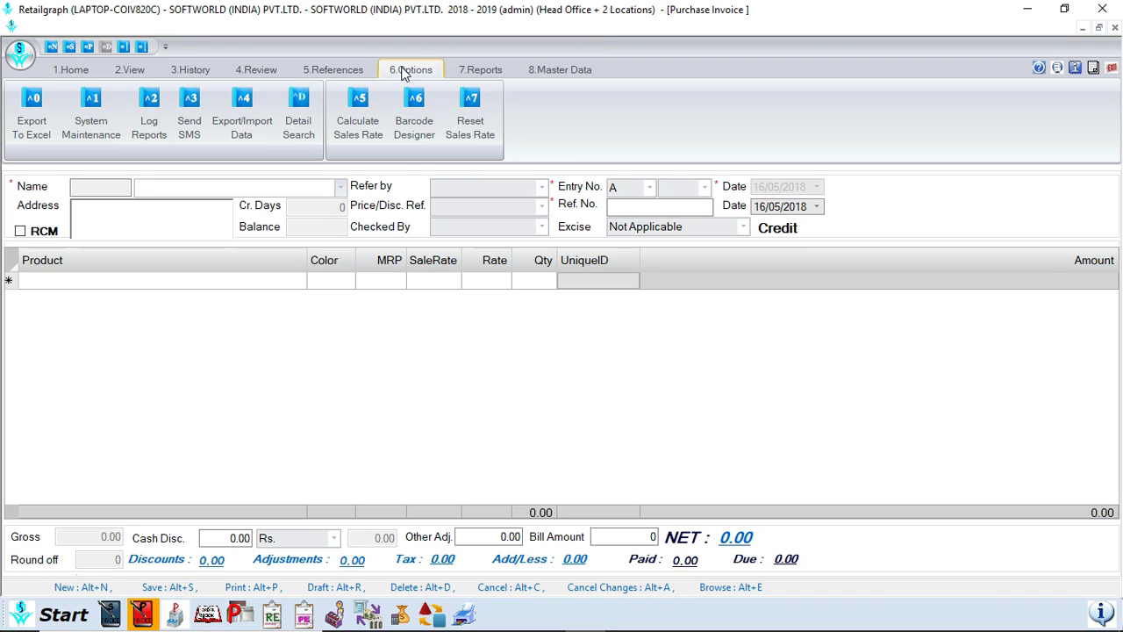
pyautogui.click(480, 70)
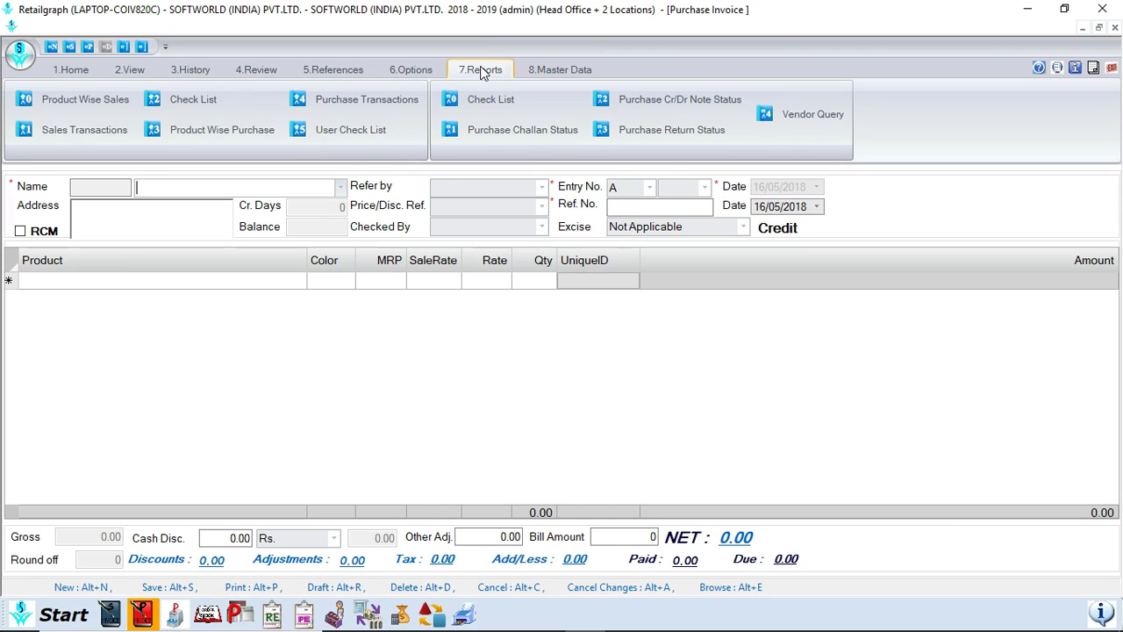
pyautogui.click(551, 70)
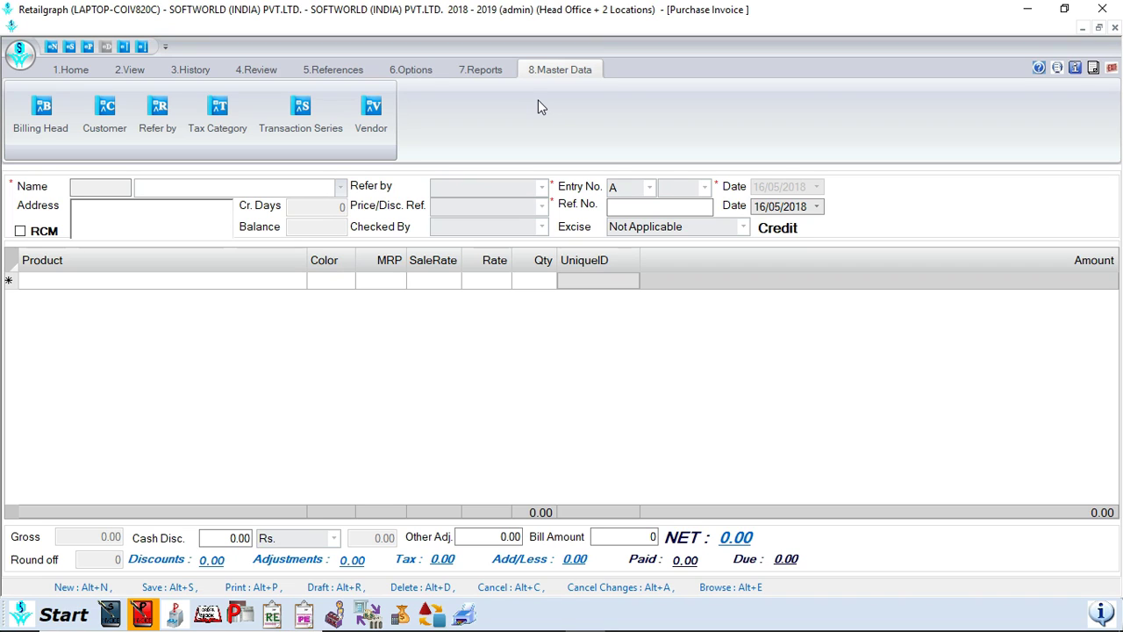
pyautogui.click(81, 75)
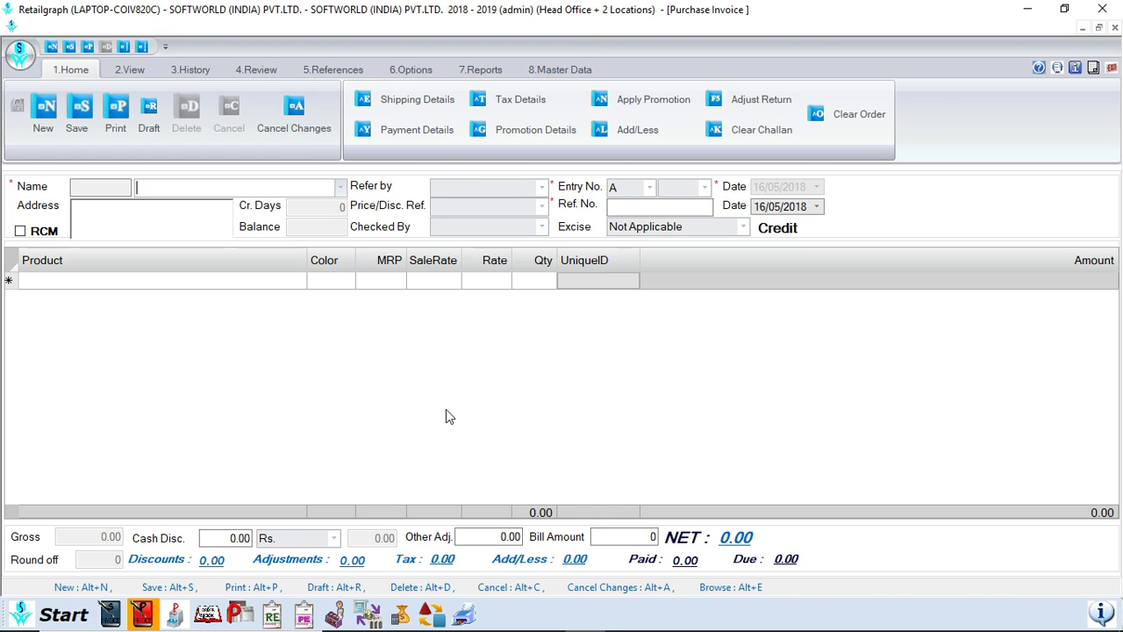
# Load the previous purchase invoice and examine its vendor, reference number and product line
pyautogui.click(128, 69)
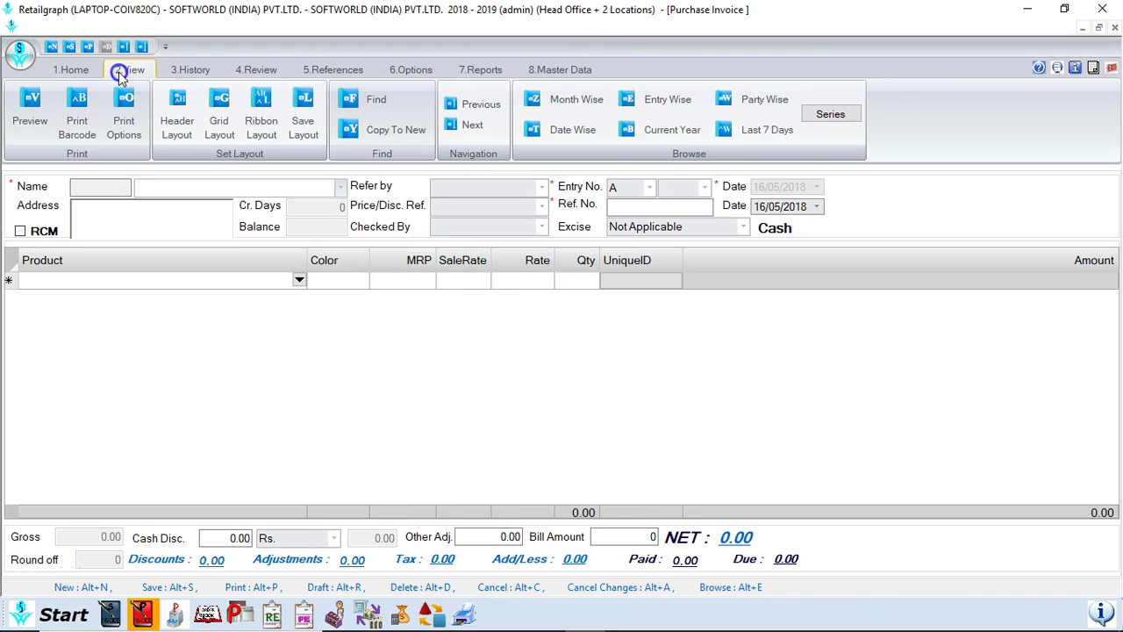
pyautogui.click(481, 104)
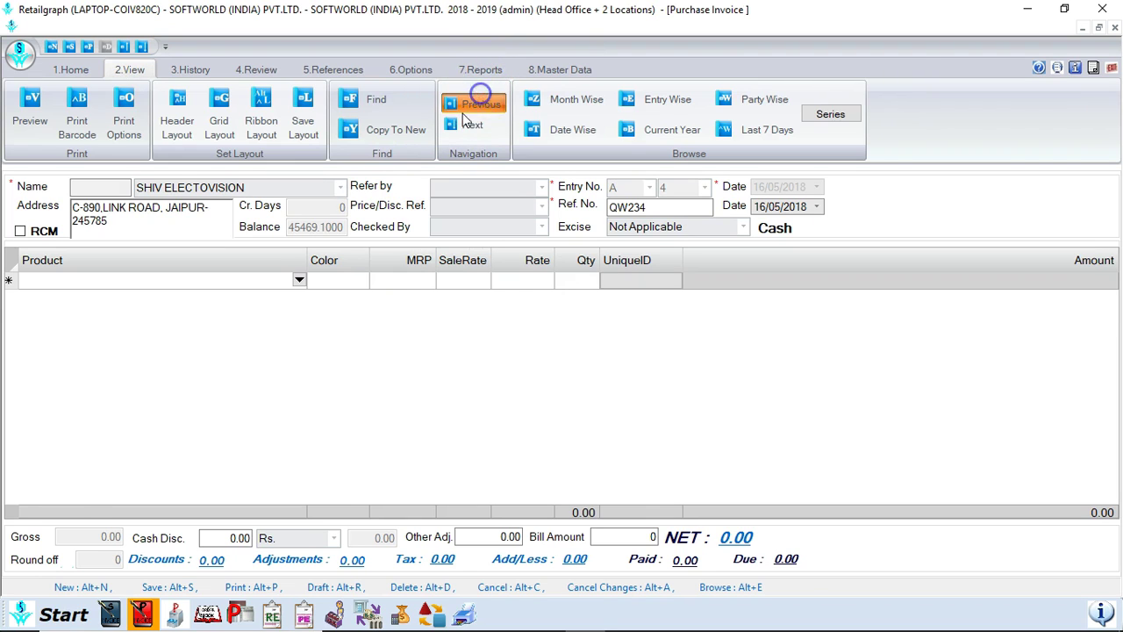
pyautogui.click(297, 186)
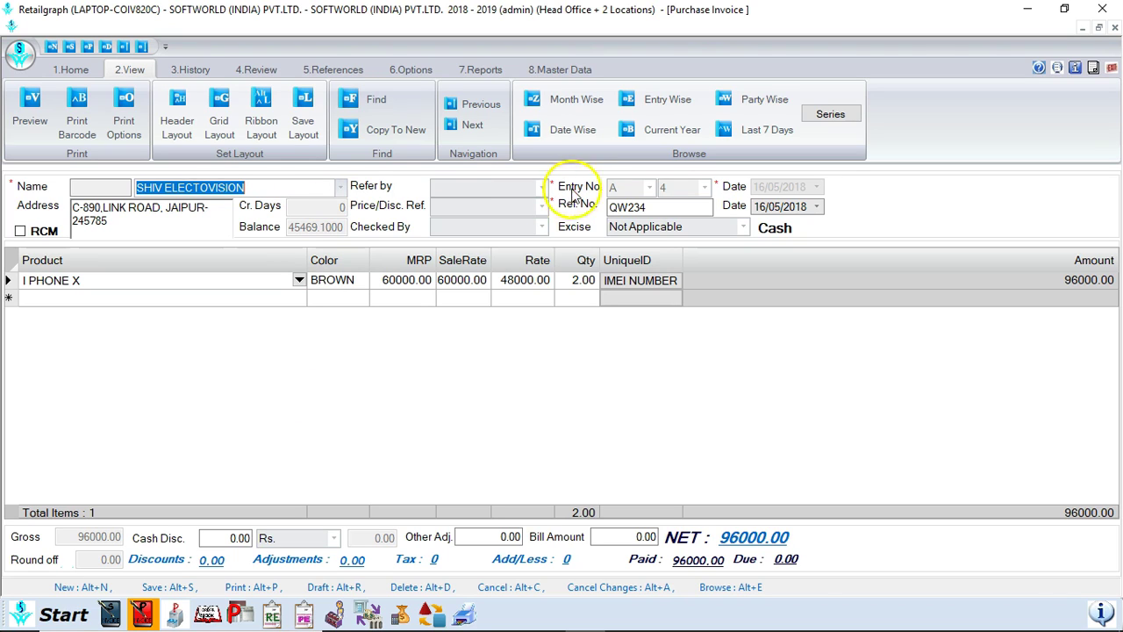
pyautogui.click(657, 207)
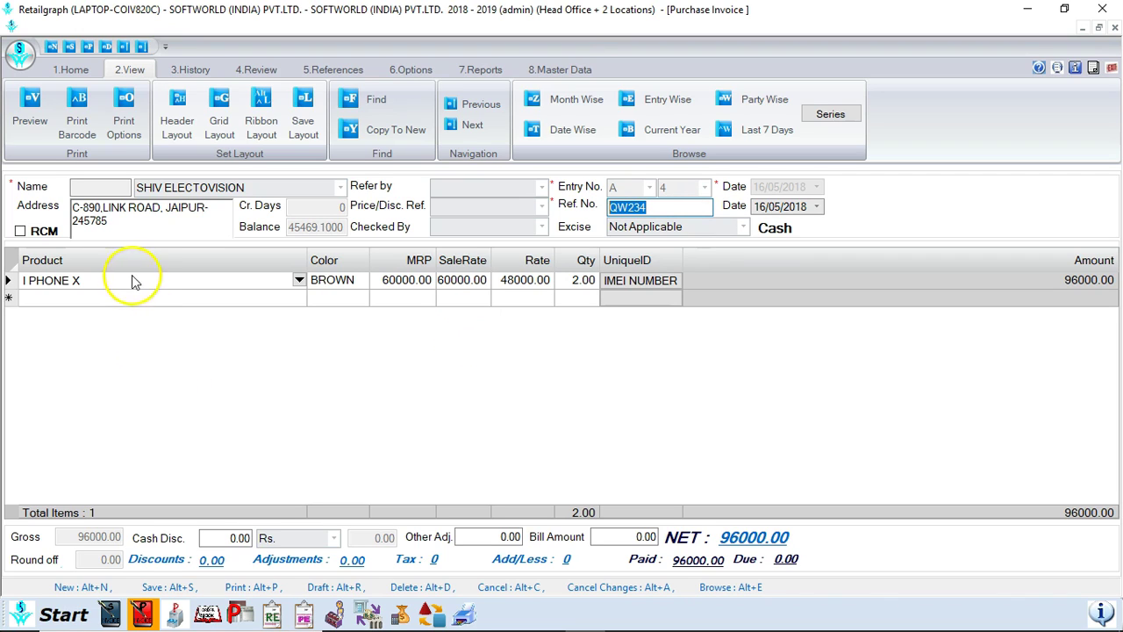
pyautogui.click(274, 281)
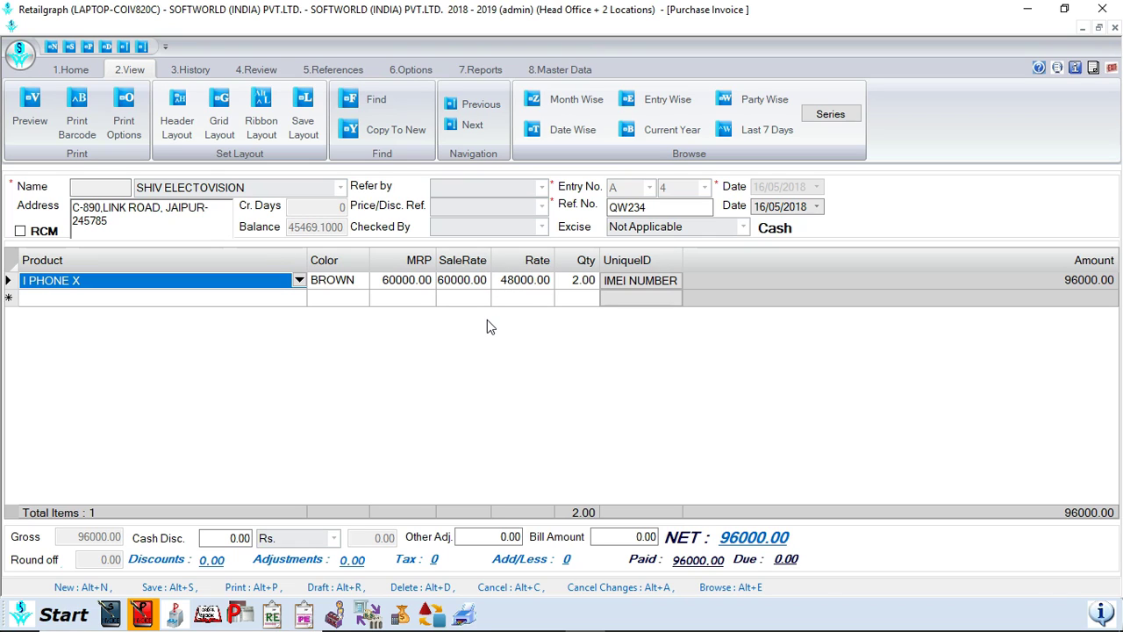
# Set the MRP of the invoice's I PHONE X line to 50000
pyautogui.click(399, 281)
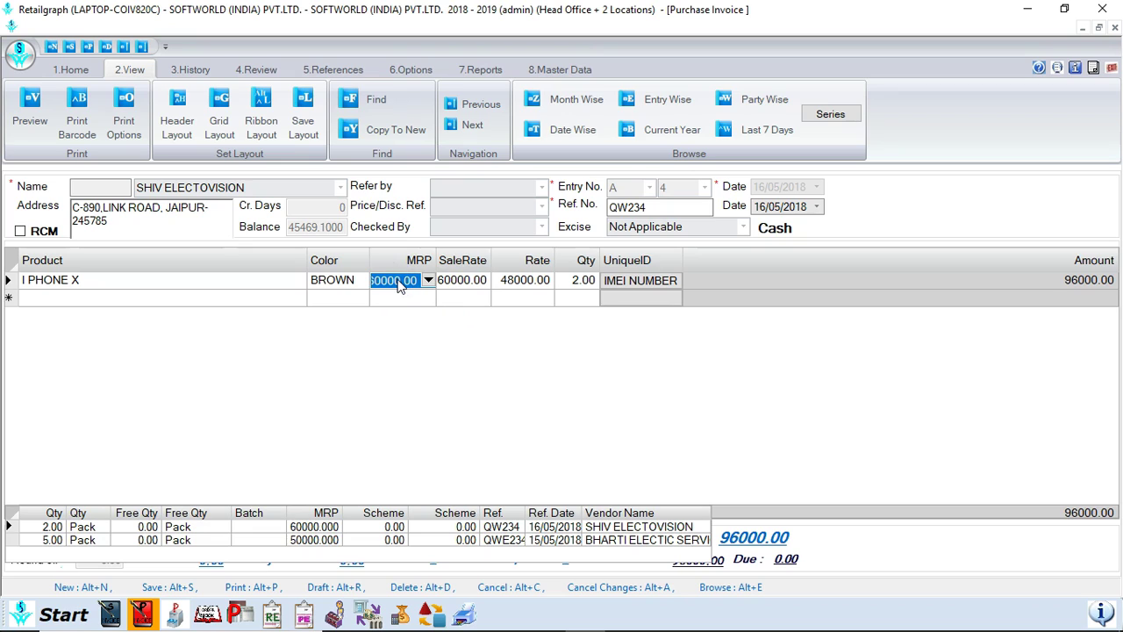
pyautogui.write('50000')
pyautogui.press('Return')
pyautogui.click(474, 402)
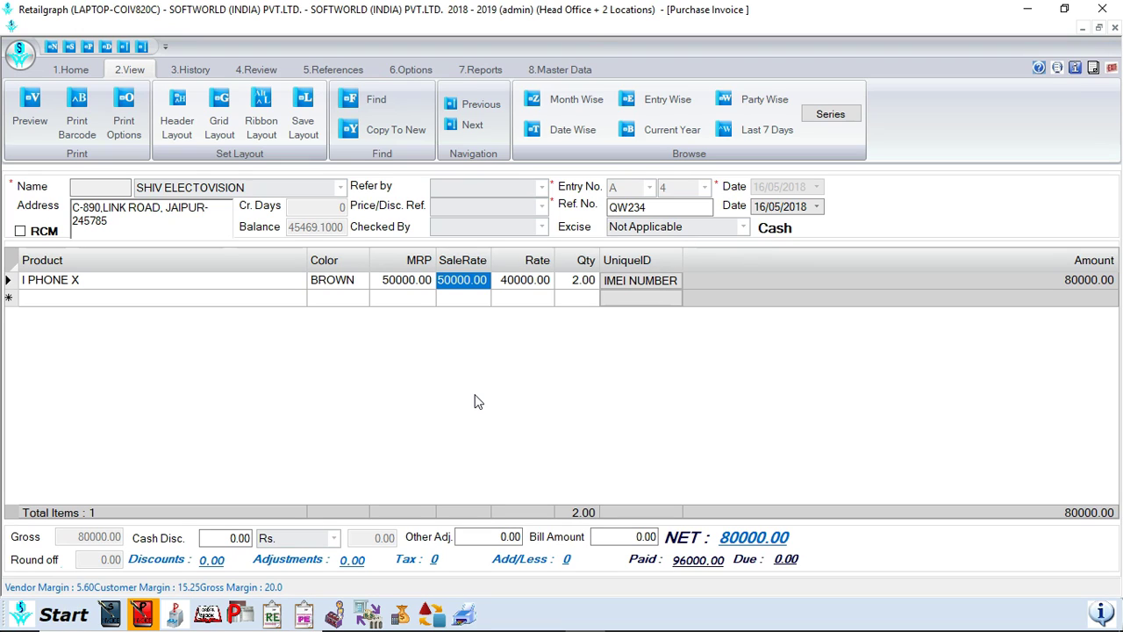
# Open the unique ID list of the I PHONE X line, examine its two IMEI number columns, and accept the list
pyautogui.click(583, 283)
pyautogui.click(632, 282)
pyautogui.click(625, 283)
pyautogui.click(656, 359)
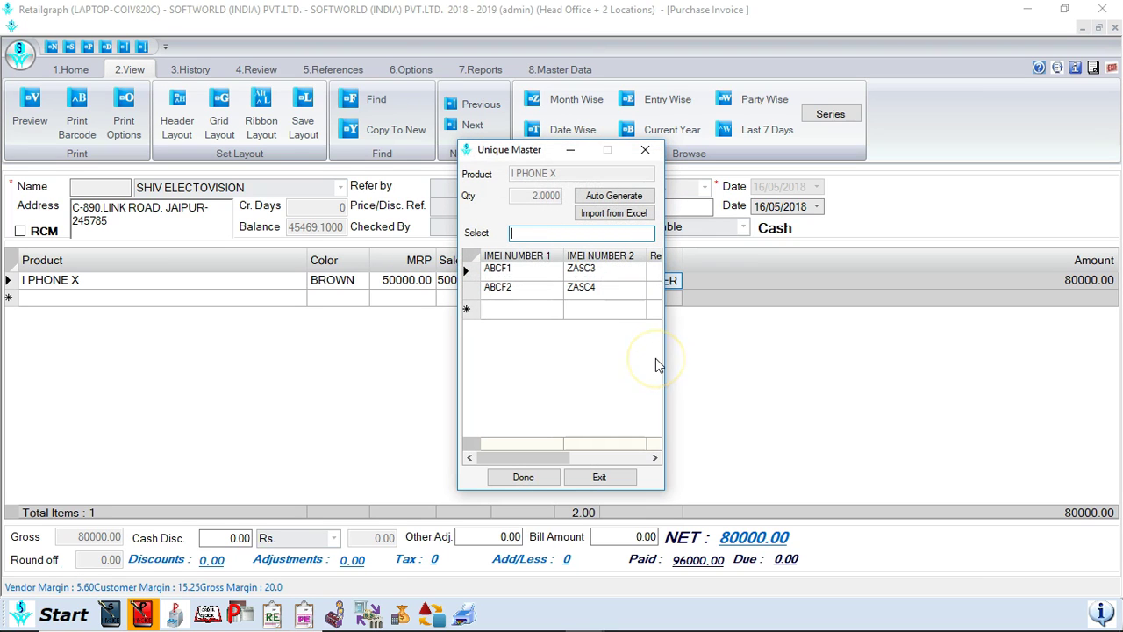
pyautogui.click(518, 296)
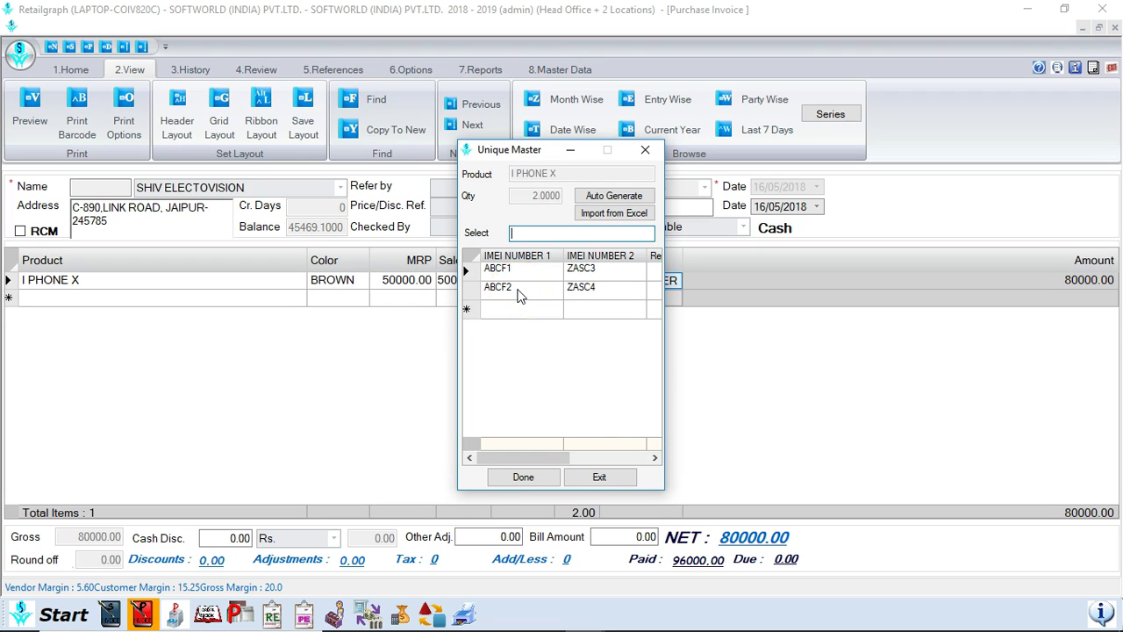
pyautogui.click(537, 477)
# Start a new blank purchase invoice, discarding the unsaved edits to the open one
pyautogui.click(67, 70)
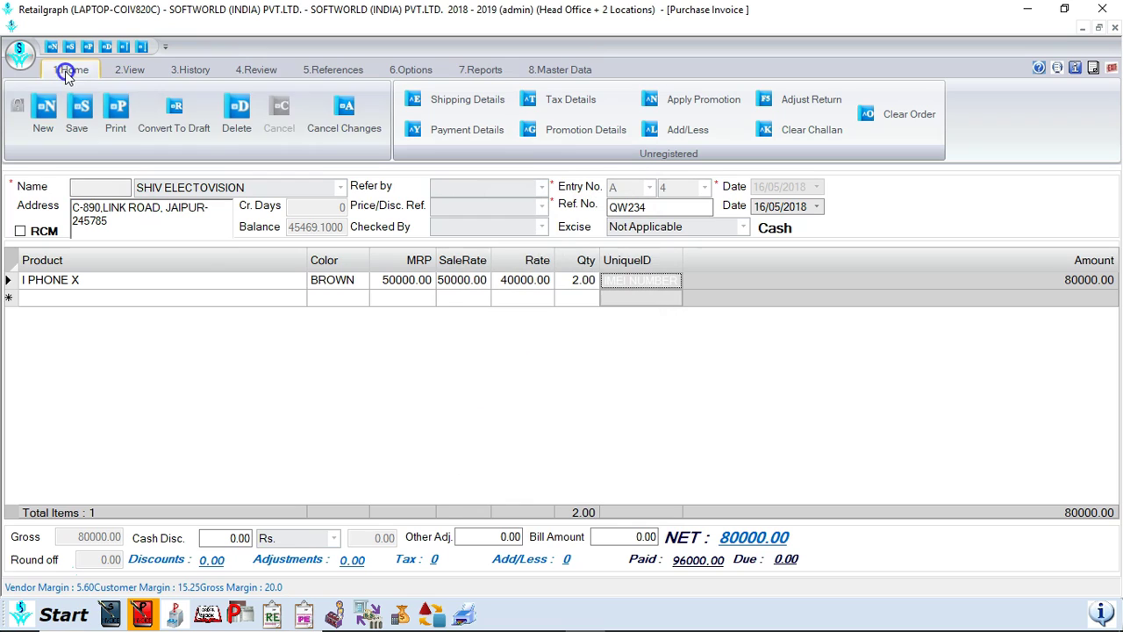
pyautogui.click(79, 107)
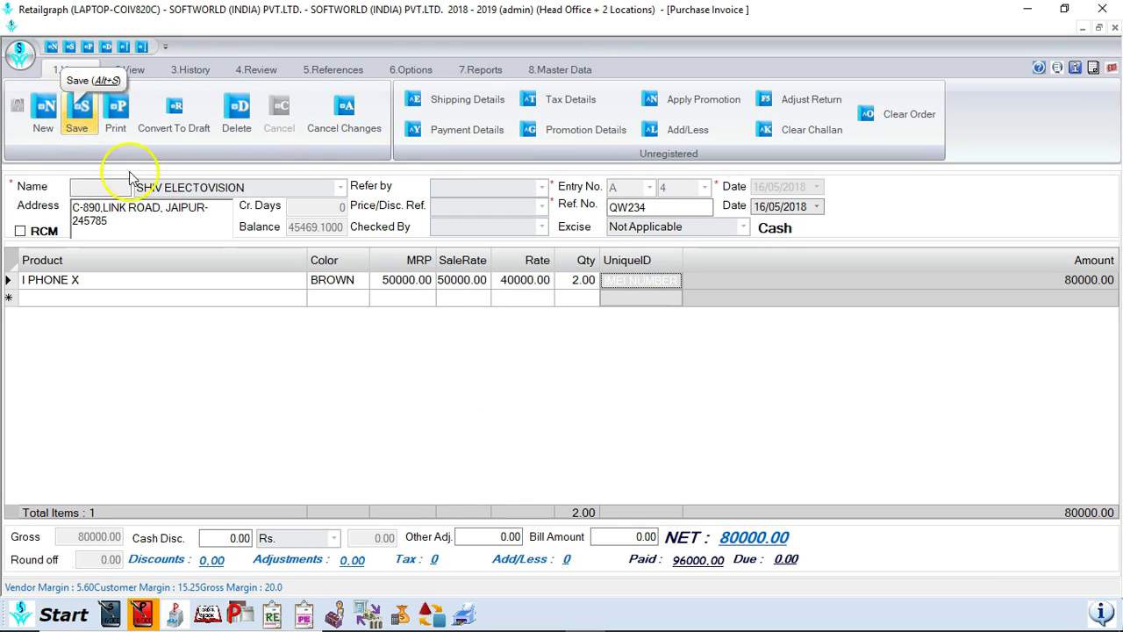
pyautogui.click(285, 354)
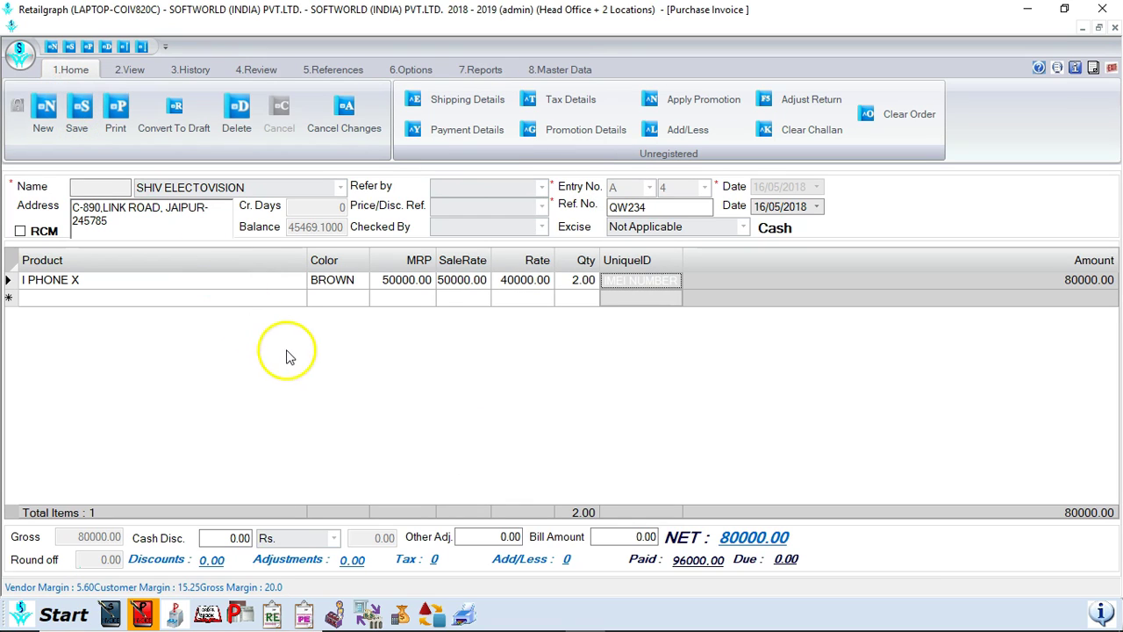
pyautogui.click(46, 107)
pyautogui.click(535, 370)
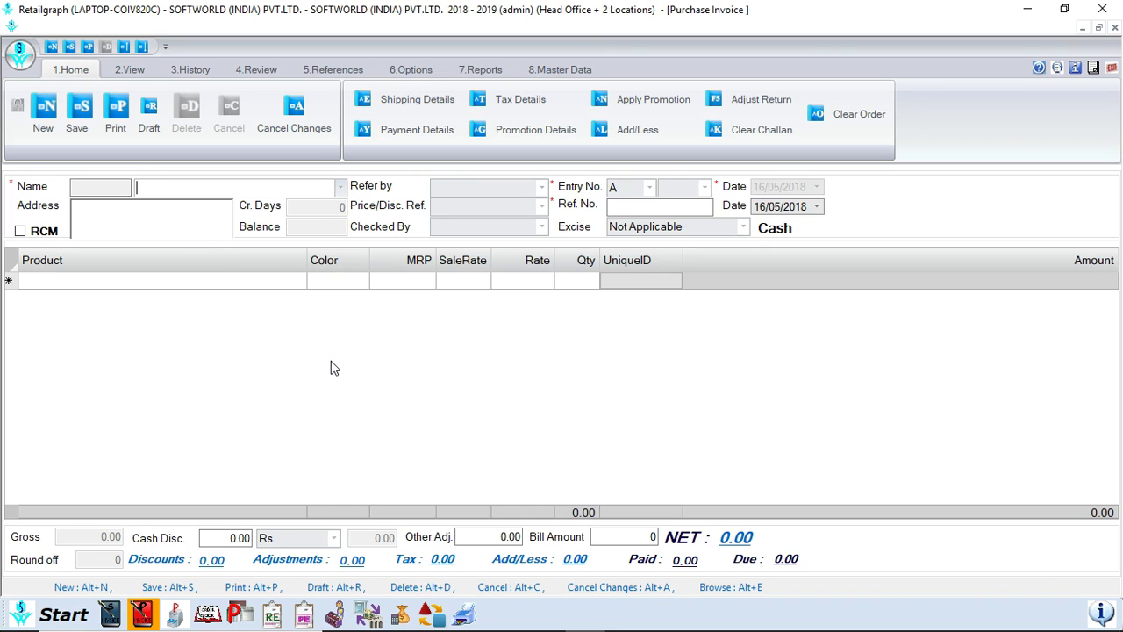
# List the purchase invoices of the last 7 days and open the one with reference number QW234
pyautogui.click(124, 70)
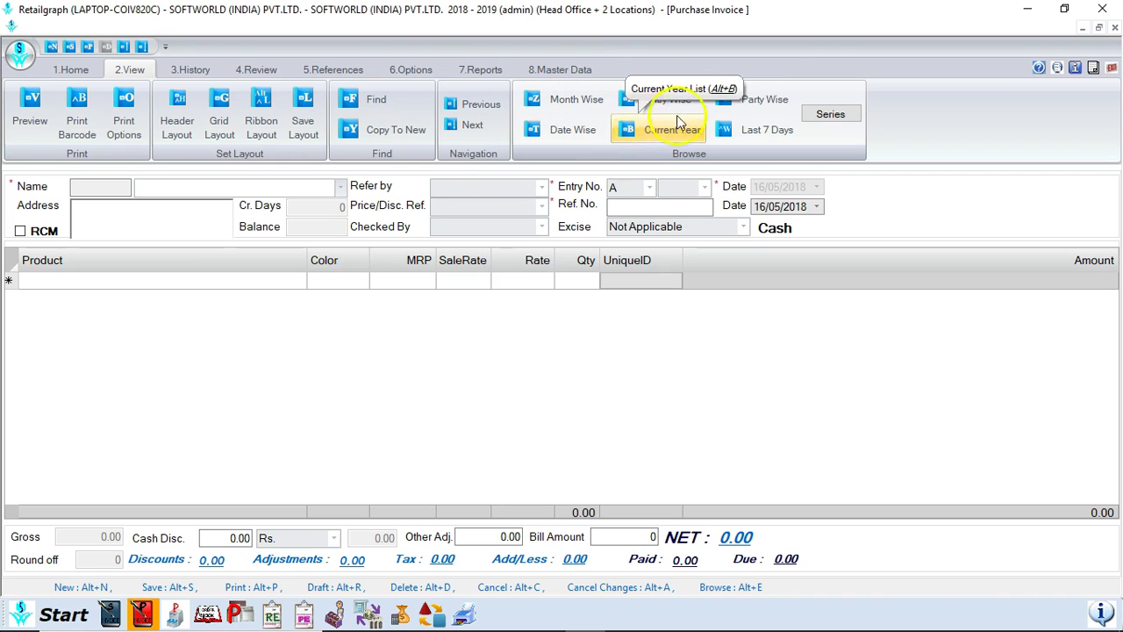
pyautogui.click(744, 136)
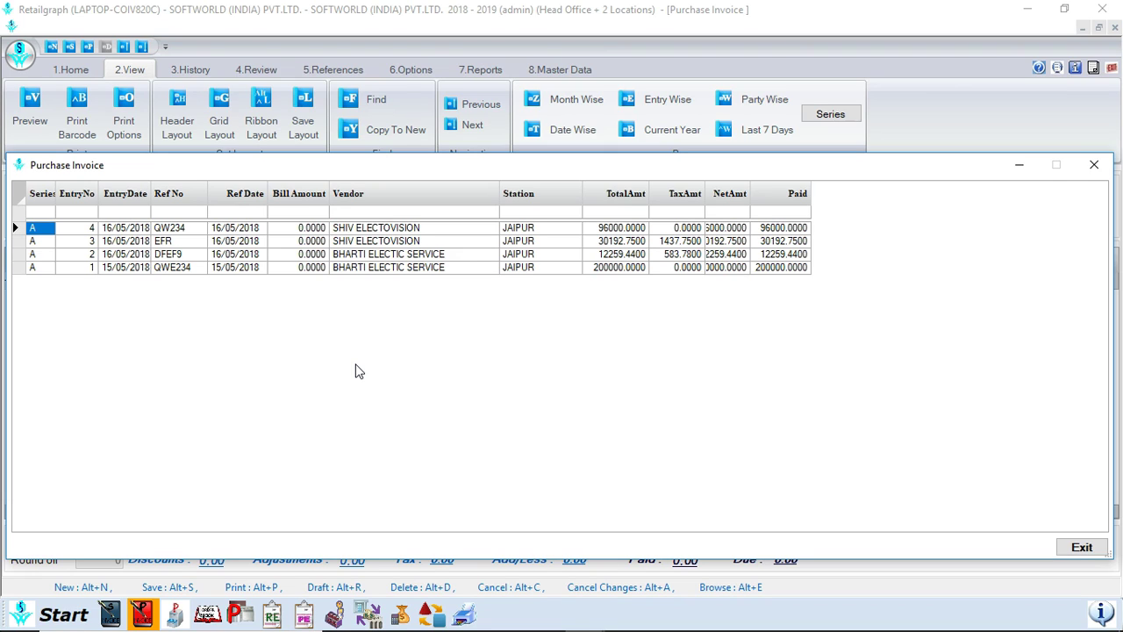
pyautogui.click(268, 340)
pyautogui.click(171, 230)
pyautogui.doubleClick(172, 228)
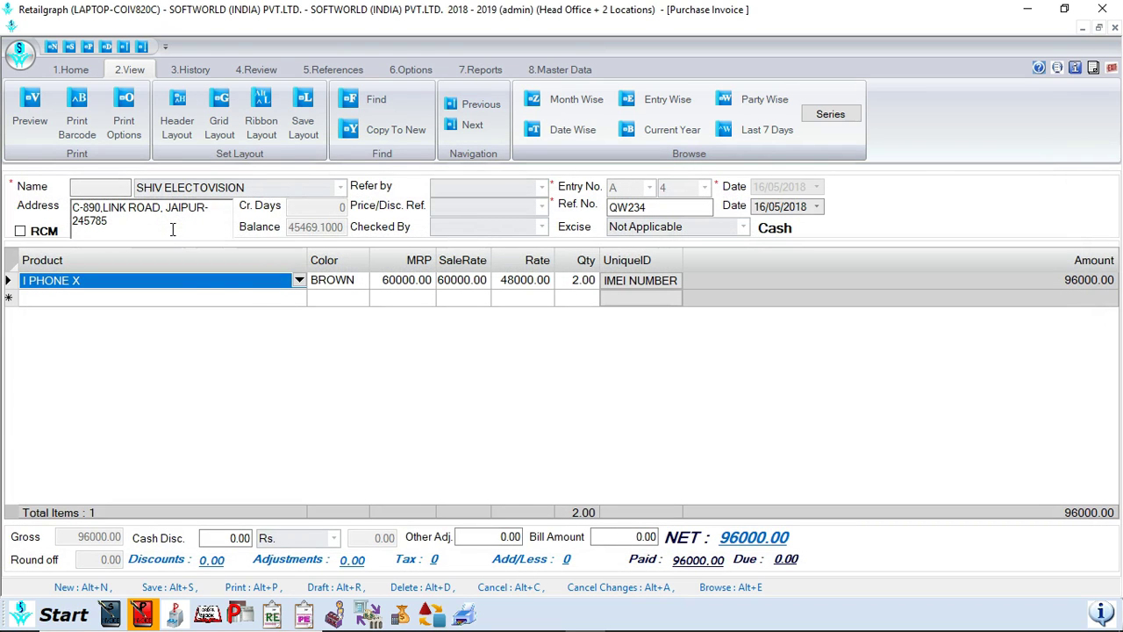
# Quit the purchase invoice form without saving and open the Sales Invoice form
pyautogui.click(301, 297)
pyautogui.click(300, 297)
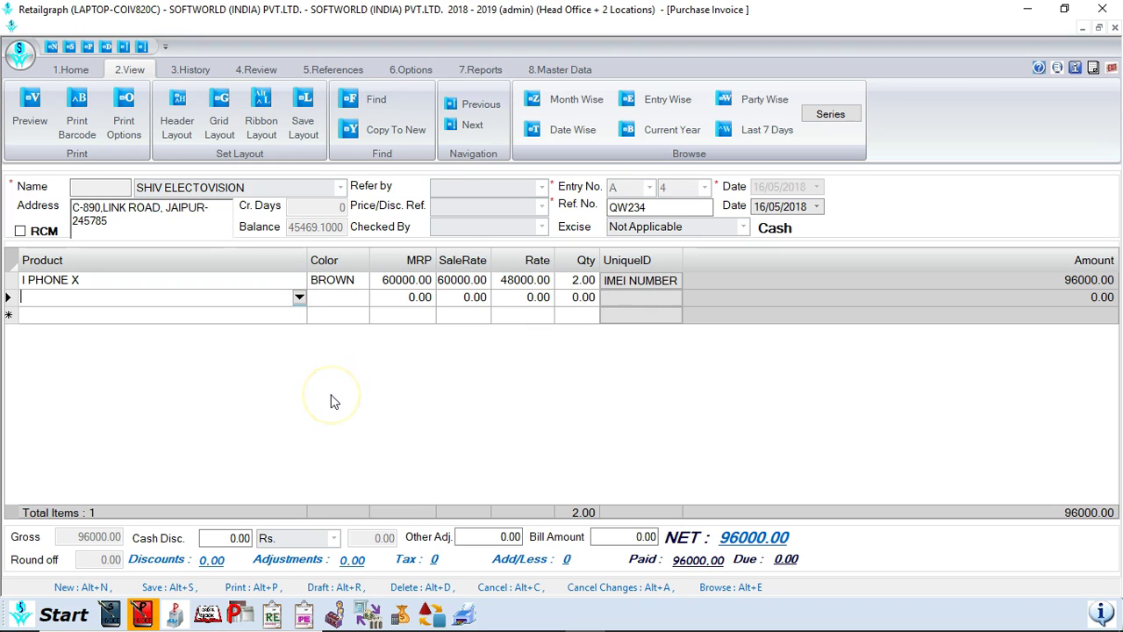
pyautogui.click(1113, 69)
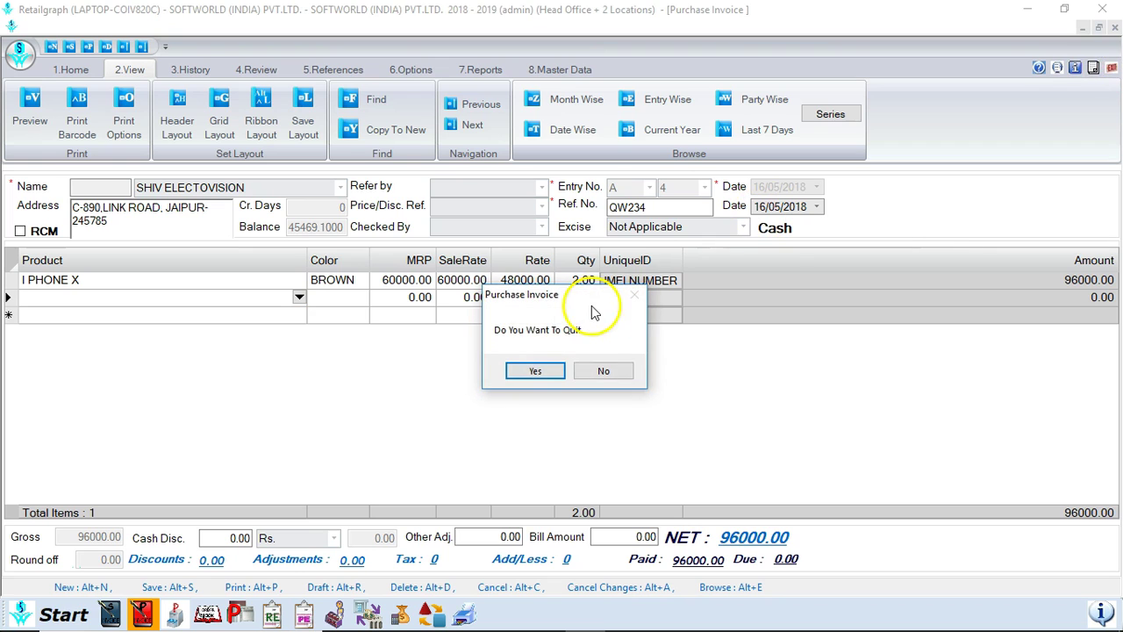
pyautogui.click(537, 370)
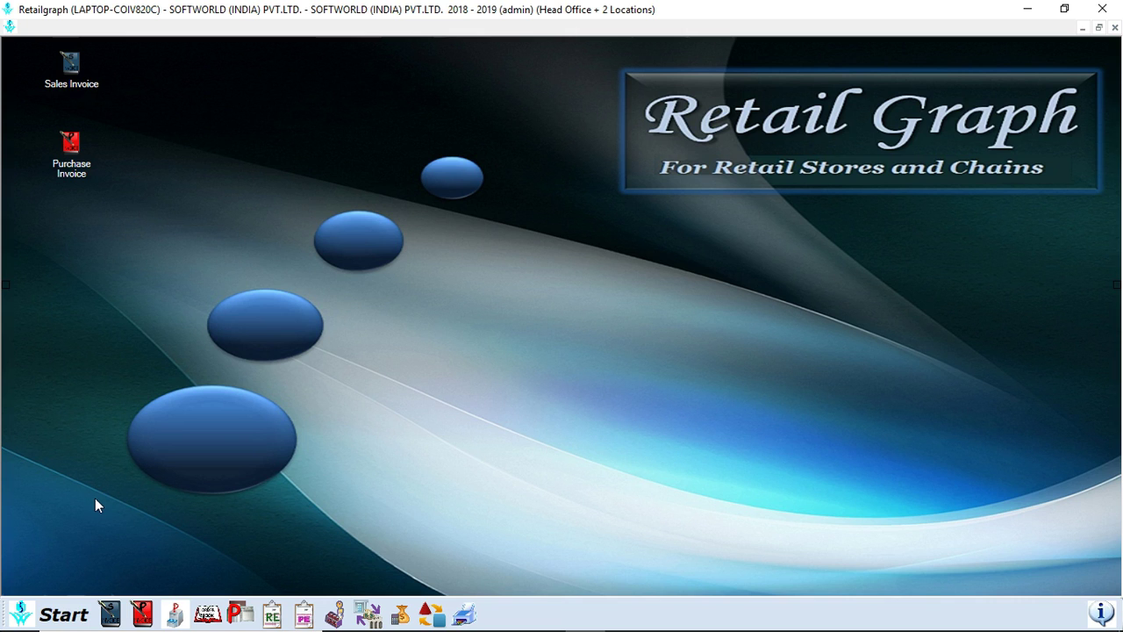
pyautogui.click(110, 605)
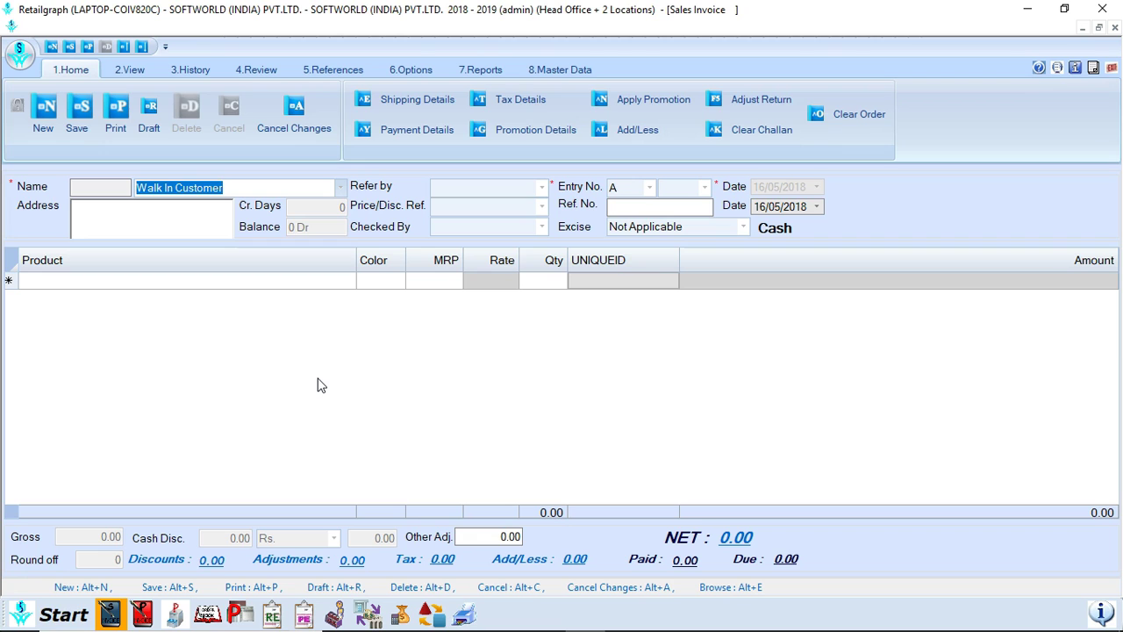
# Review the sales invoice commands for view, history, review, references, options, reports, master data and transaction details
pyautogui.click(123, 69)
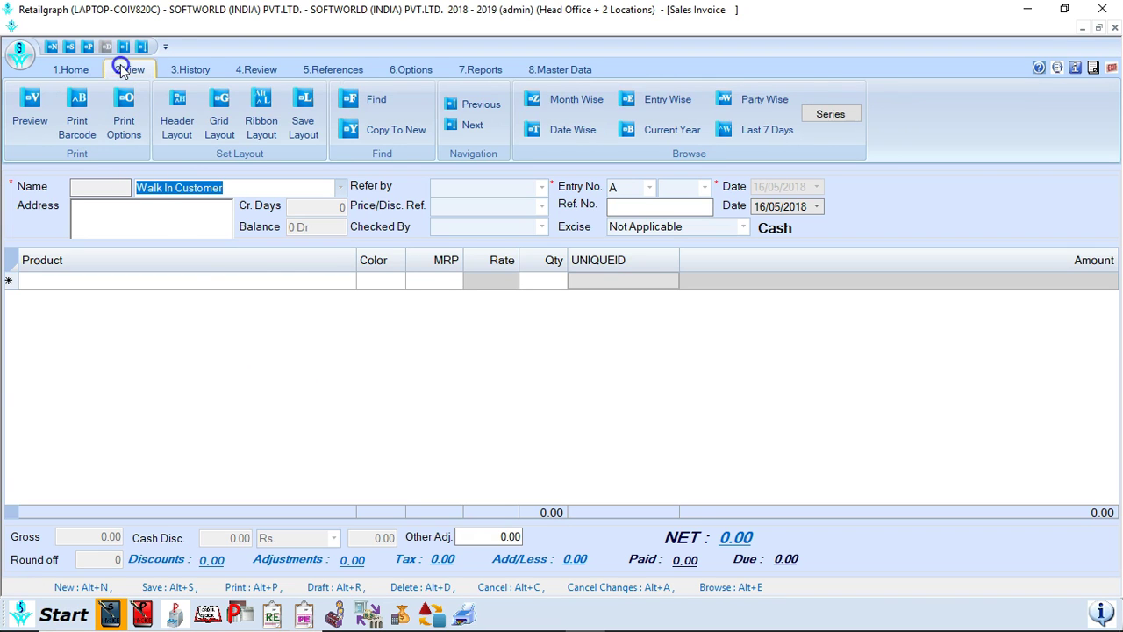
pyautogui.click(180, 70)
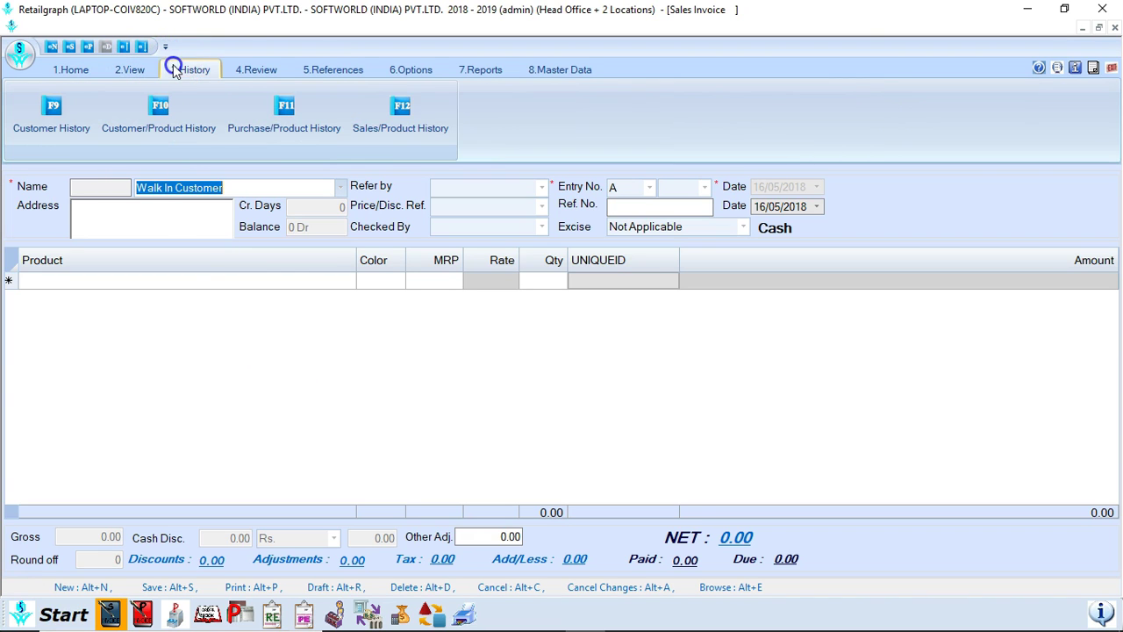
pyautogui.click(238, 69)
pyautogui.click(316, 69)
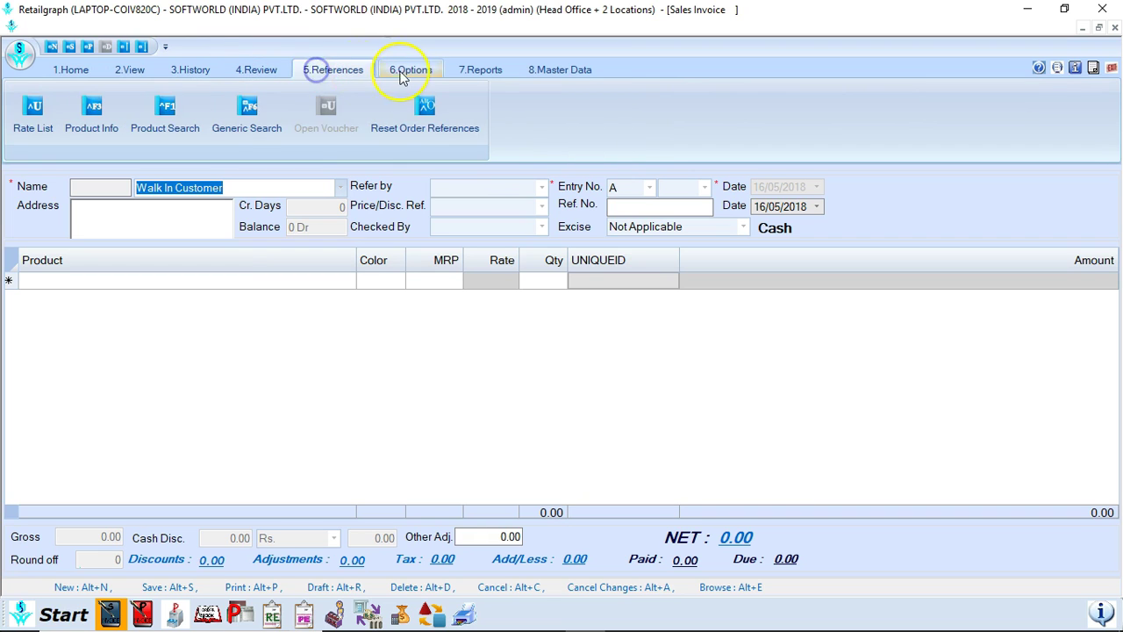
pyautogui.click(405, 72)
pyautogui.click(478, 71)
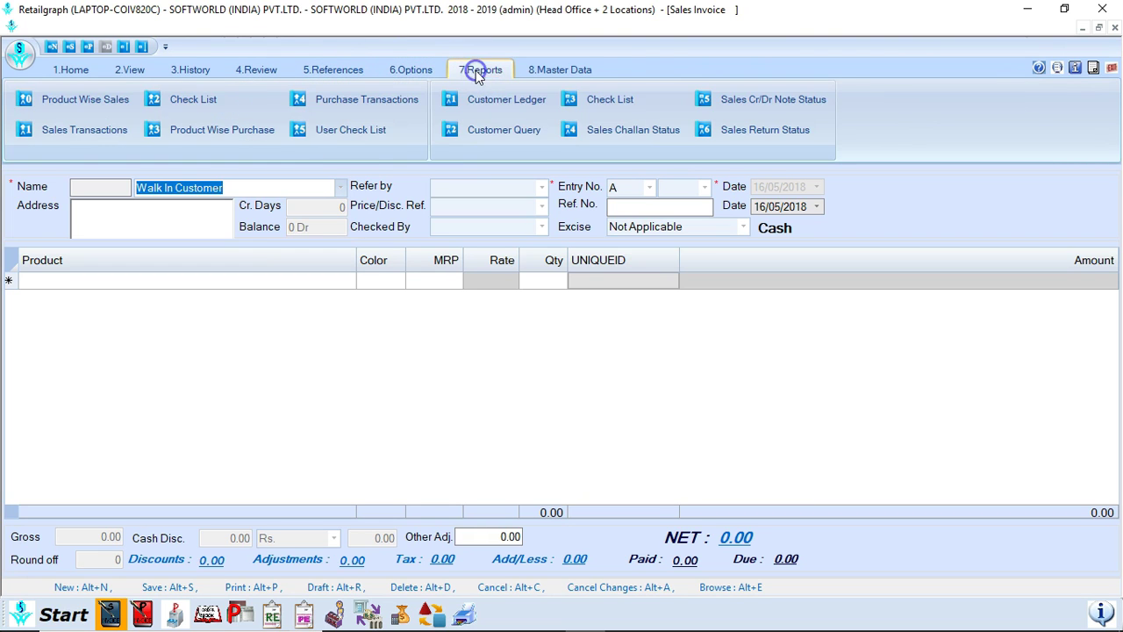
pyautogui.click(543, 72)
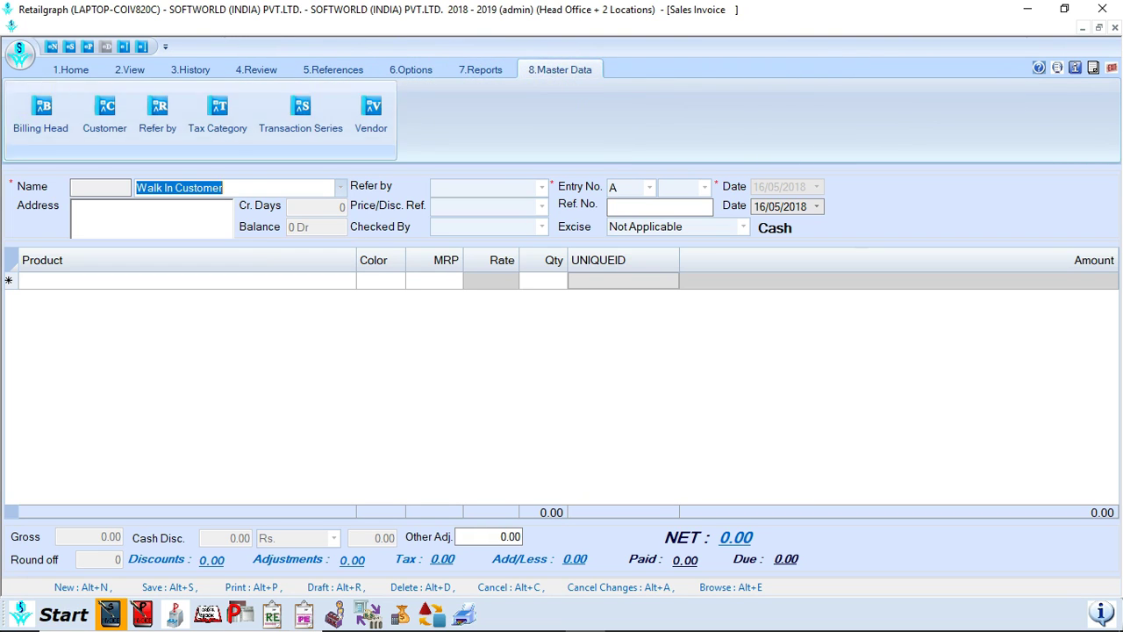
pyautogui.click(71, 71)
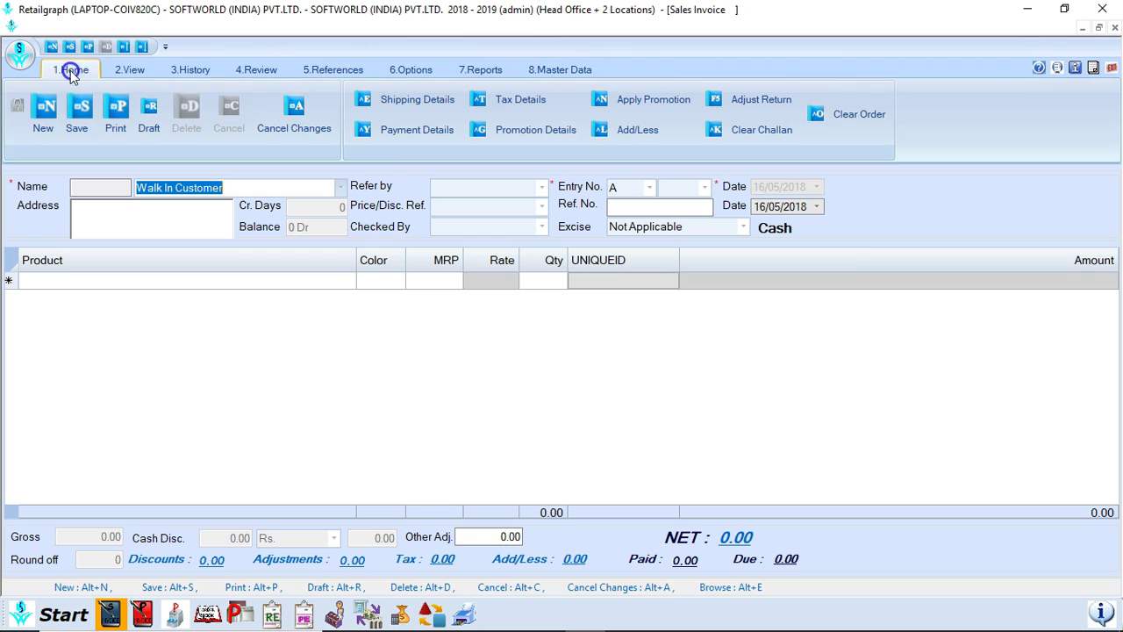
# Load the previous sales invoice and examine its customer, product, color and quantity fields
pyautogui.click(133, 69)
pyautogui.click(465, 103)
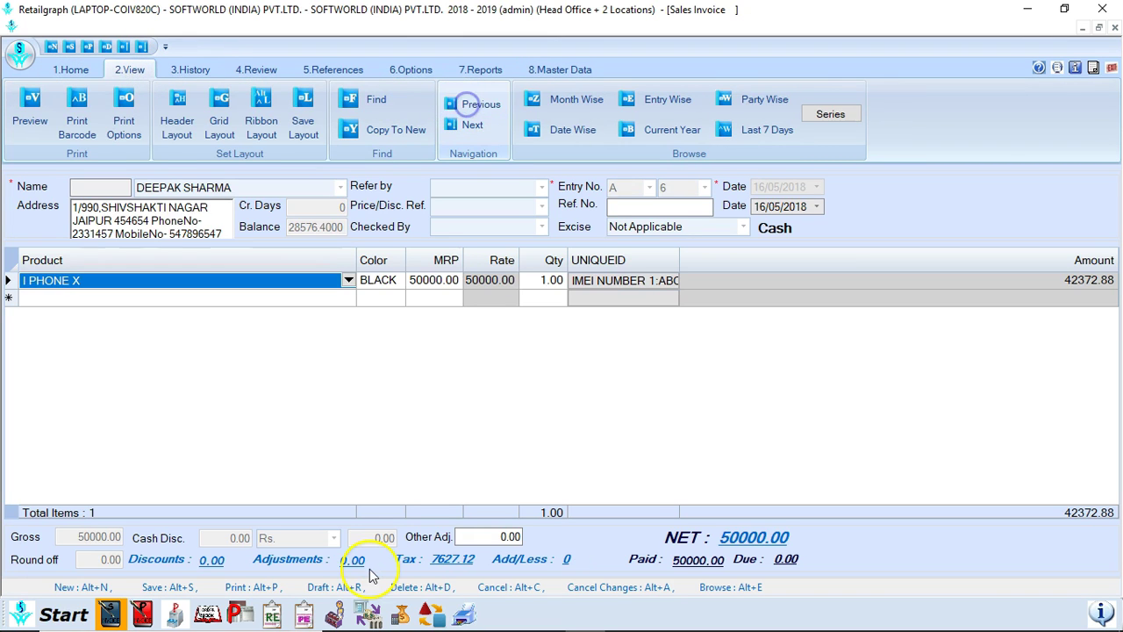
pyautogui.click(291, 187)
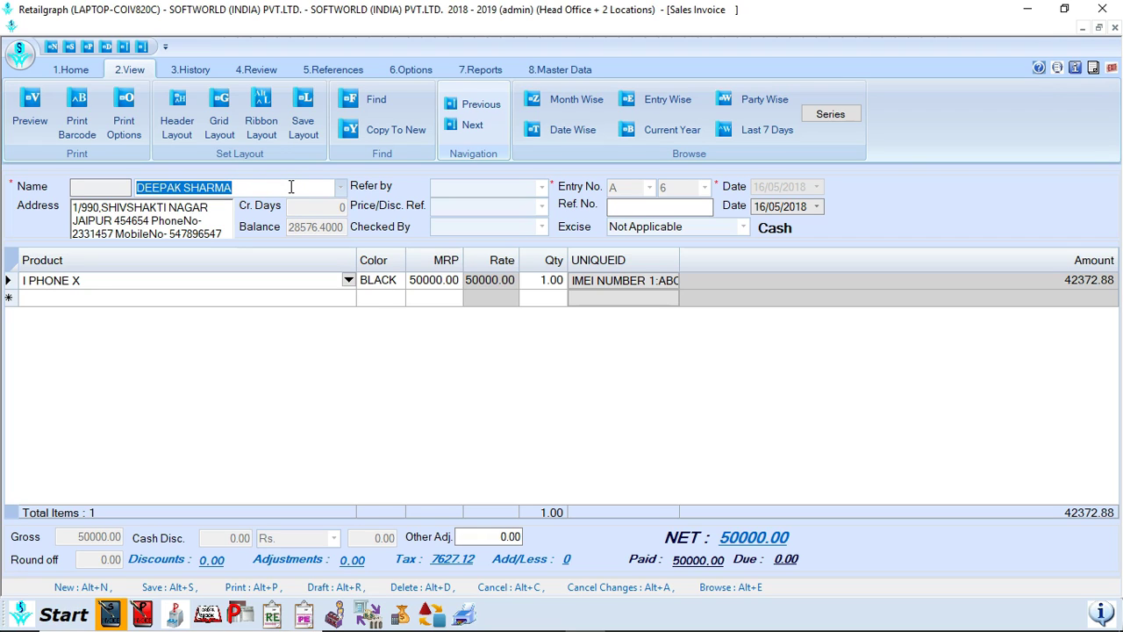
pyautogui.click(325, 286)
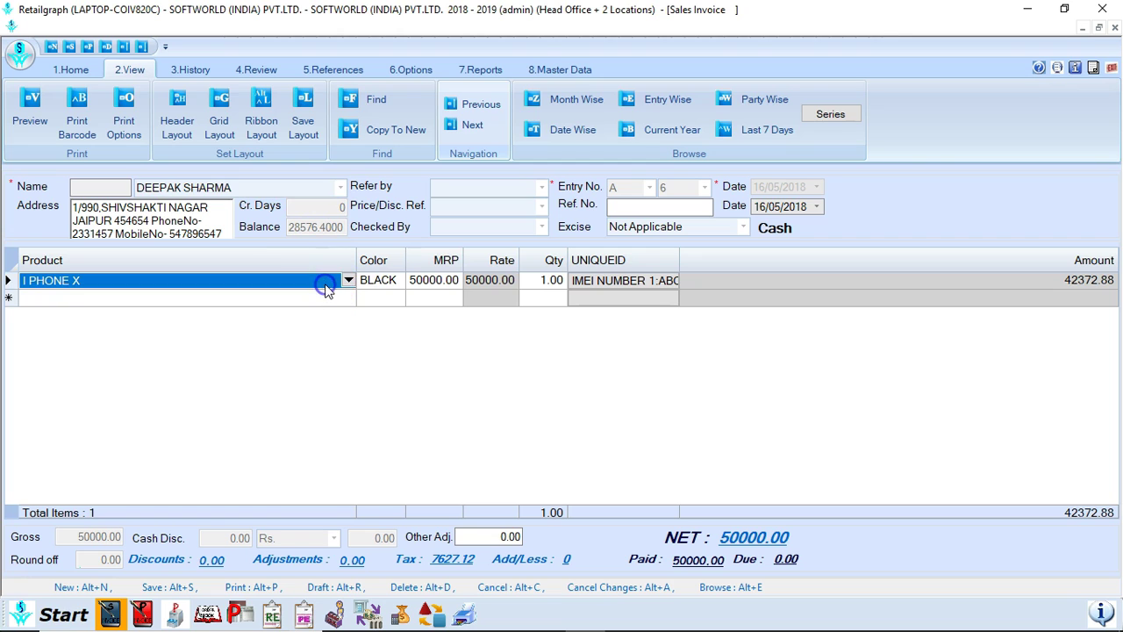
pyautogui.click(382, 279)
pyautogui.click(559, 307)
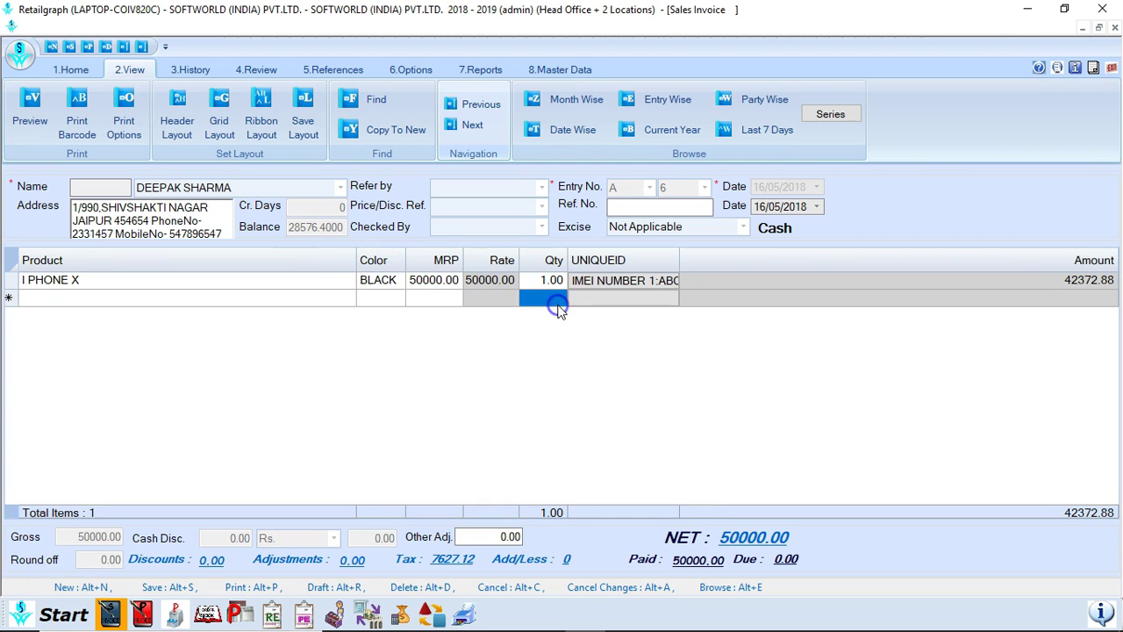
# Open the unique ID list of the sold I PHONE X, check which IMEI number is selected, and close the list
pyautogui.click(593, 284)
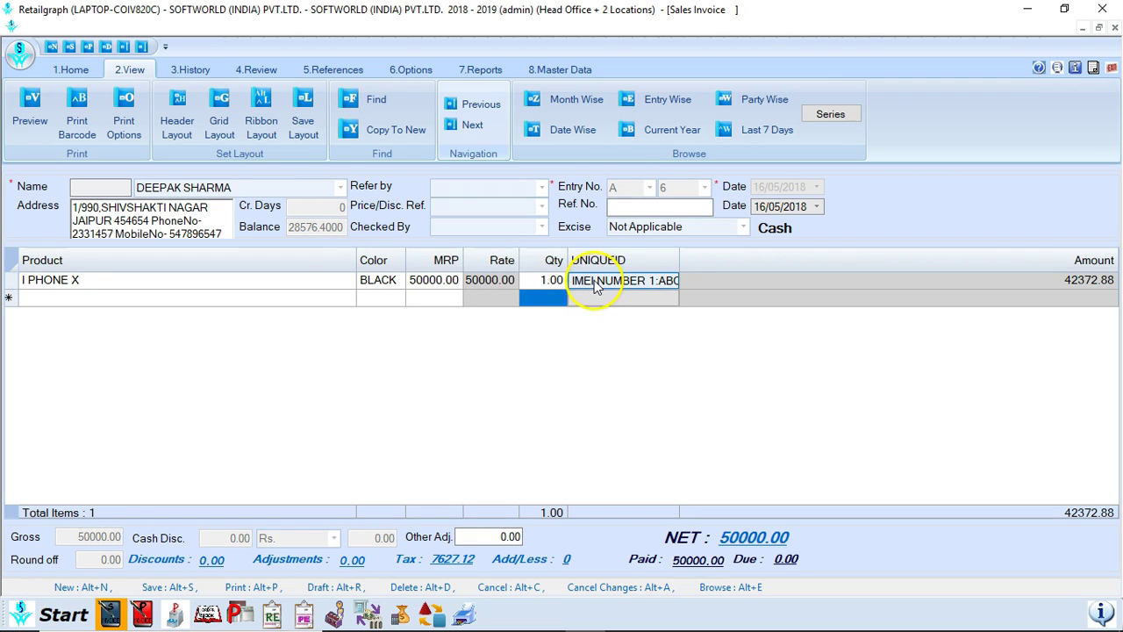
pyautogui.click(488, 270)
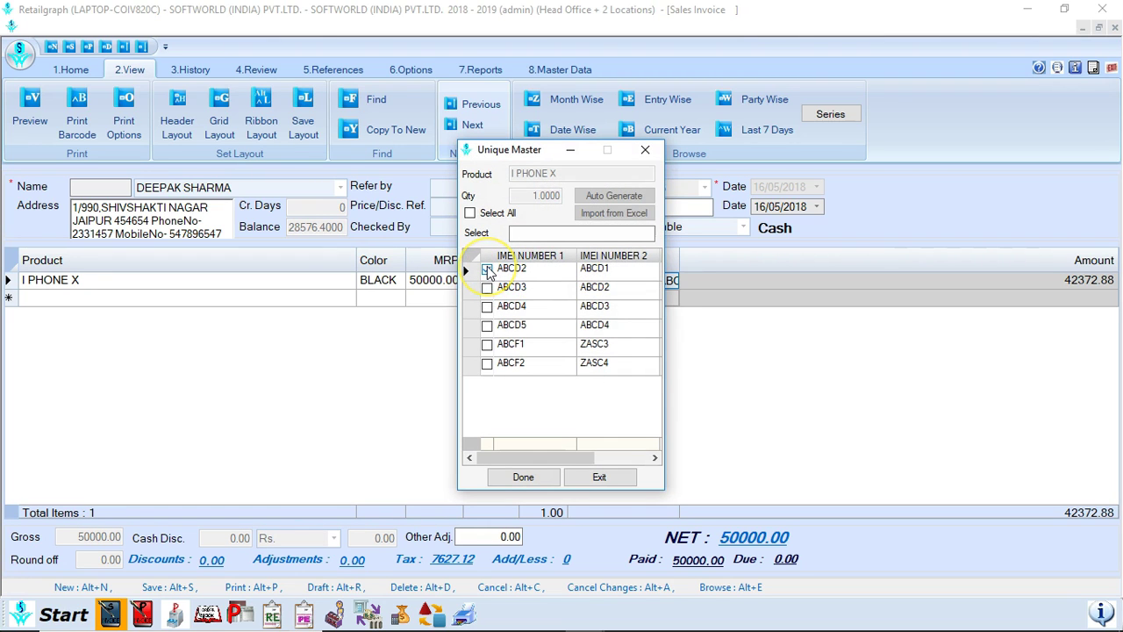
pyautogui.click(488, 271)
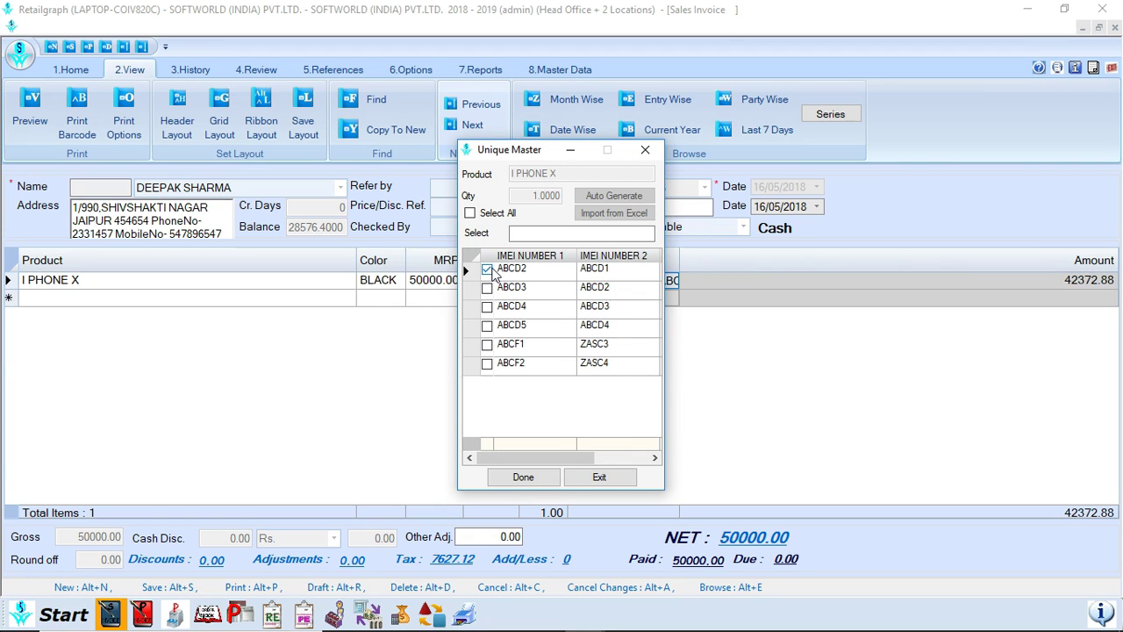
pyautogui.click(369, 356)
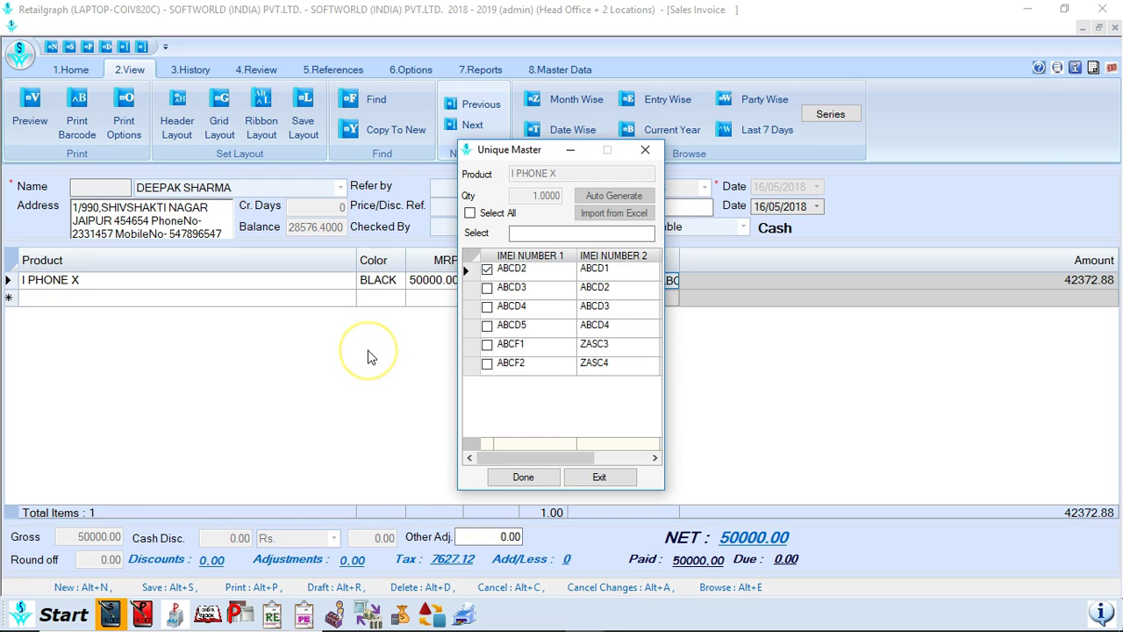
pyautogui.press('Escape')
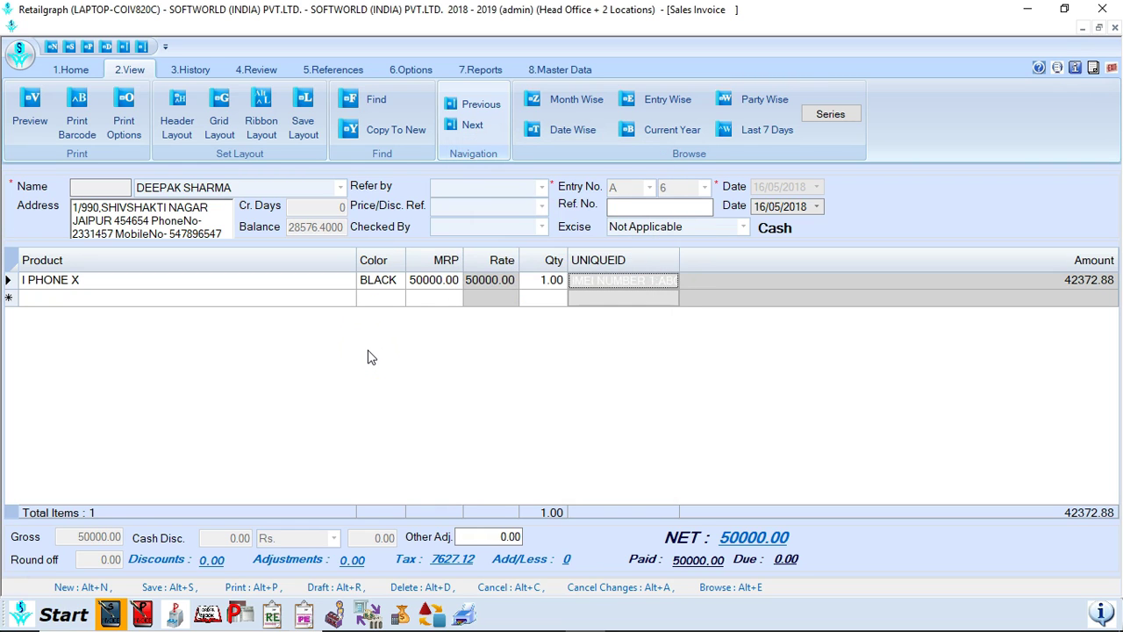
# Preview the printed sales invoice, examine the customer, item, tax and total sections, and close the report
pyautogui.click(77, 70)
pyautogui.click(159, 345)
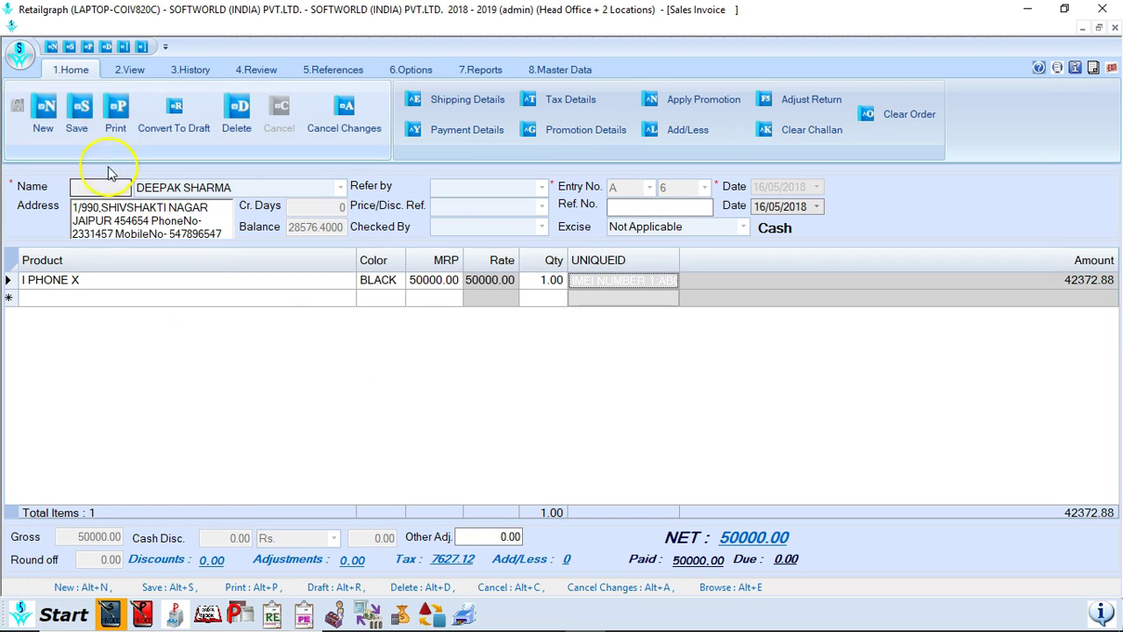
pyautogui.click(130, 69)
pyautogui.click(35, 105)
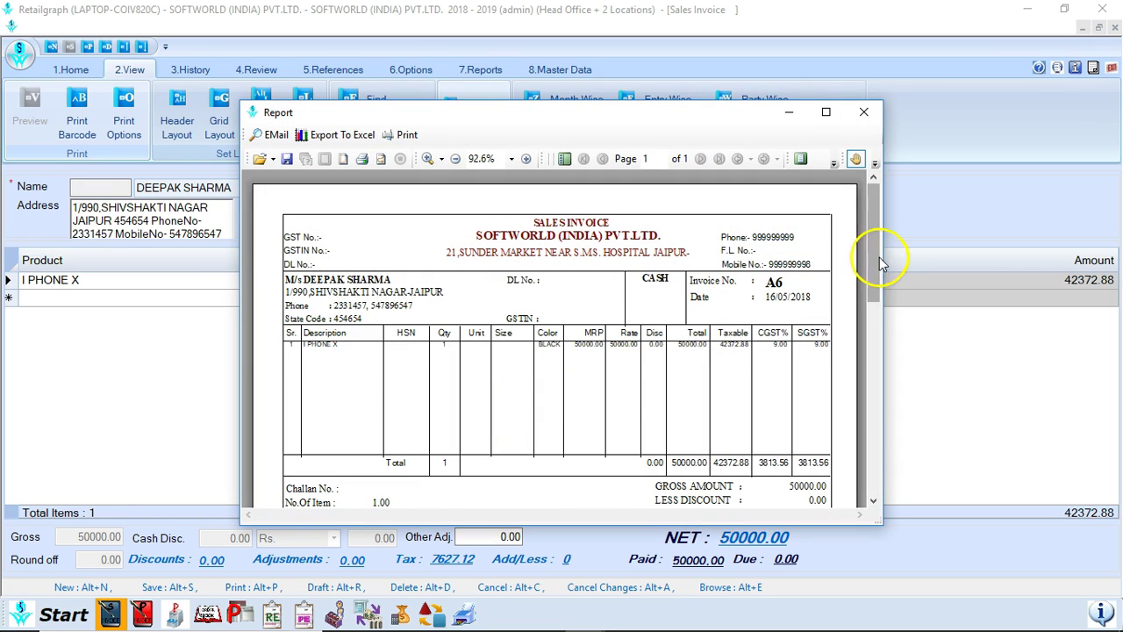
pyautogui.click(875, 234)
pyautogui.moveTo(874, 230)
pyautogui.mouseDown()
pyautogui.moveTo(873, 296)
pyautogui.moveTo(873, 216)
pyautogui.mouseUp()
pyautogui.moveTo(873, 217)
pyautogui.mouseDown()
pyautogui.moveTo(874, 251)
pyautogui.moveTo(876, 174)
pyautogui.mouseUp()
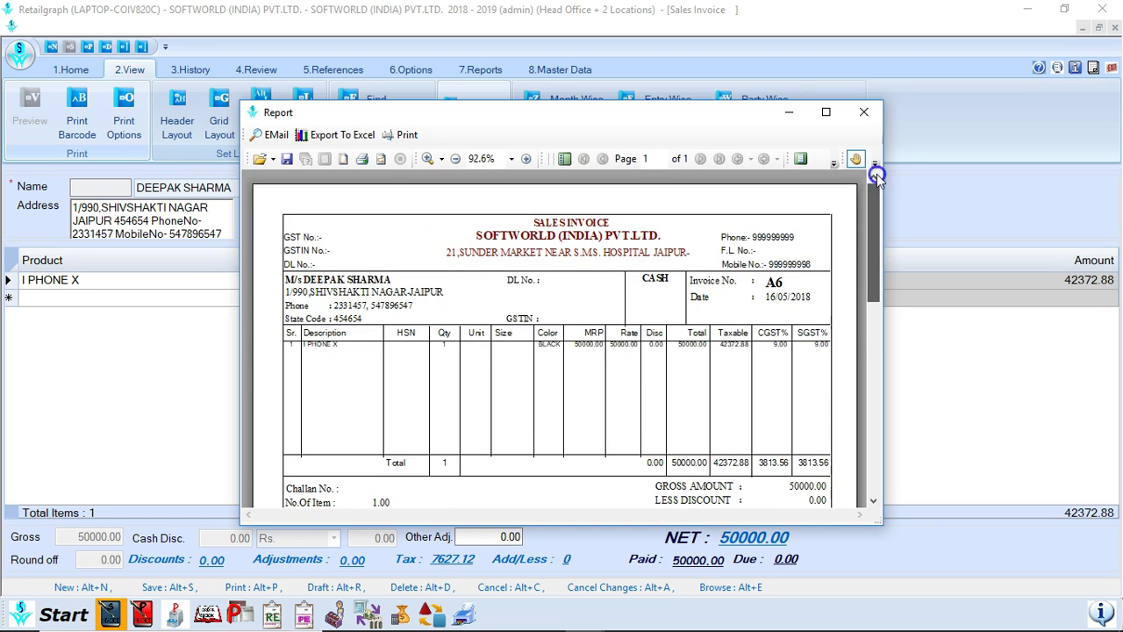
pyautogui.click(865, 113)
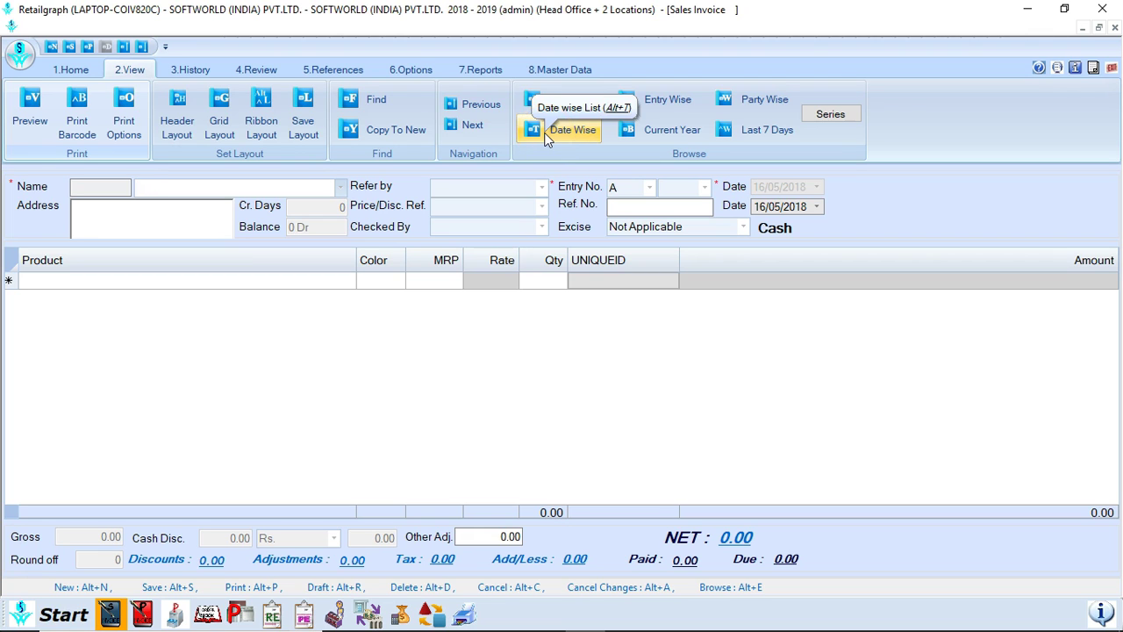
pyautogui.click(702, 105)
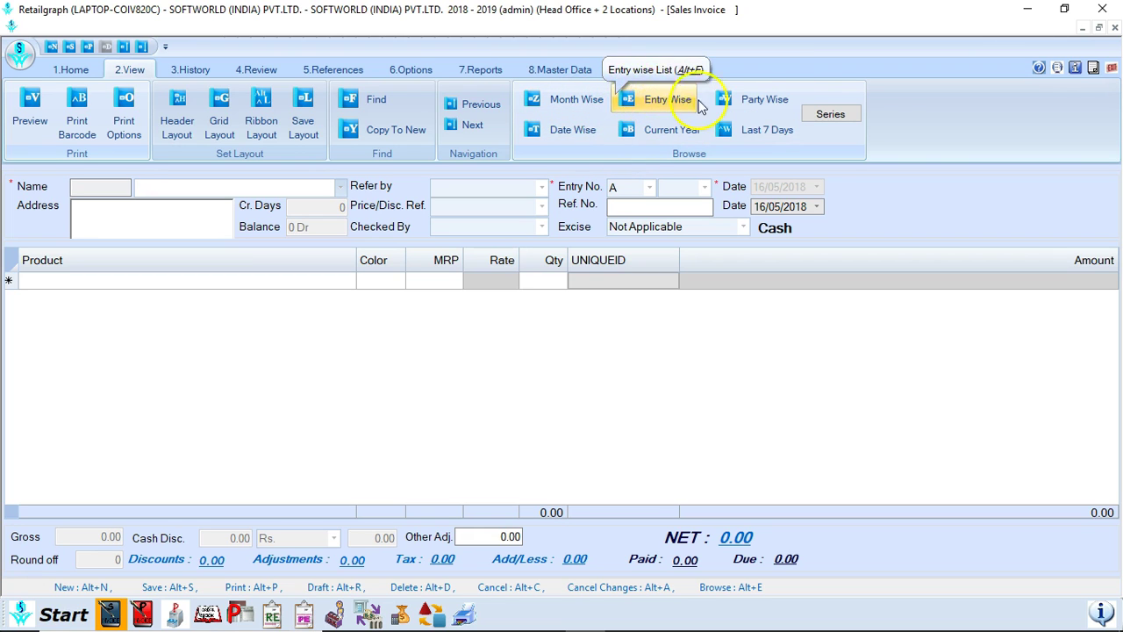
# Open the I PHONE X invoice from the current year's sales invoice list and look at the product choices for its blank row
pyautogui.click(662, 123)
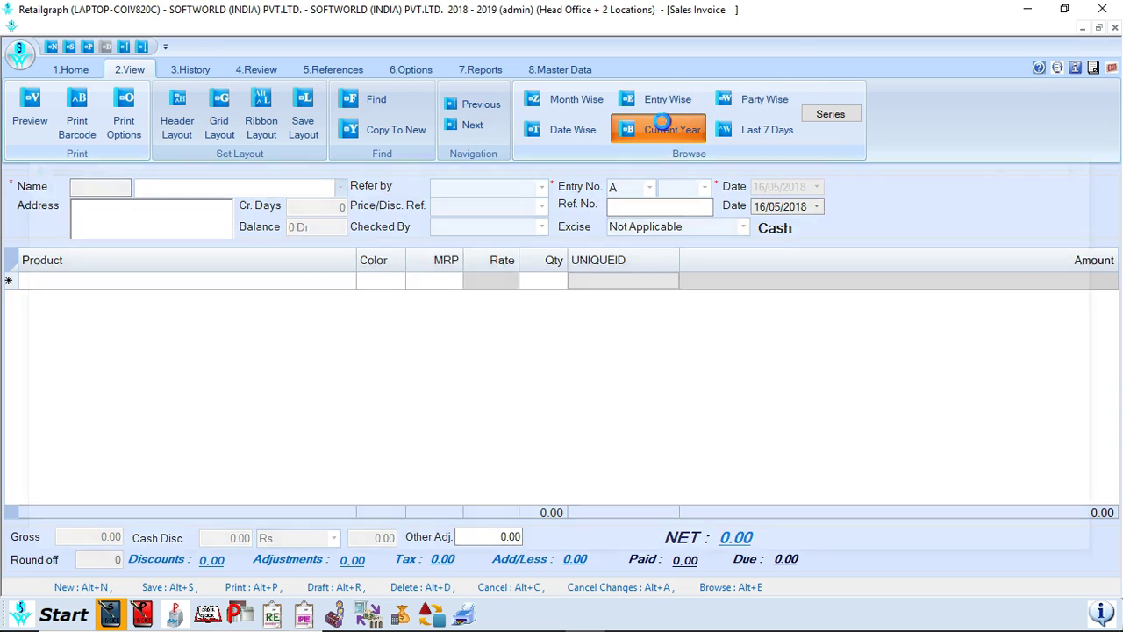
pyautogui.doubleClick(128, 230)
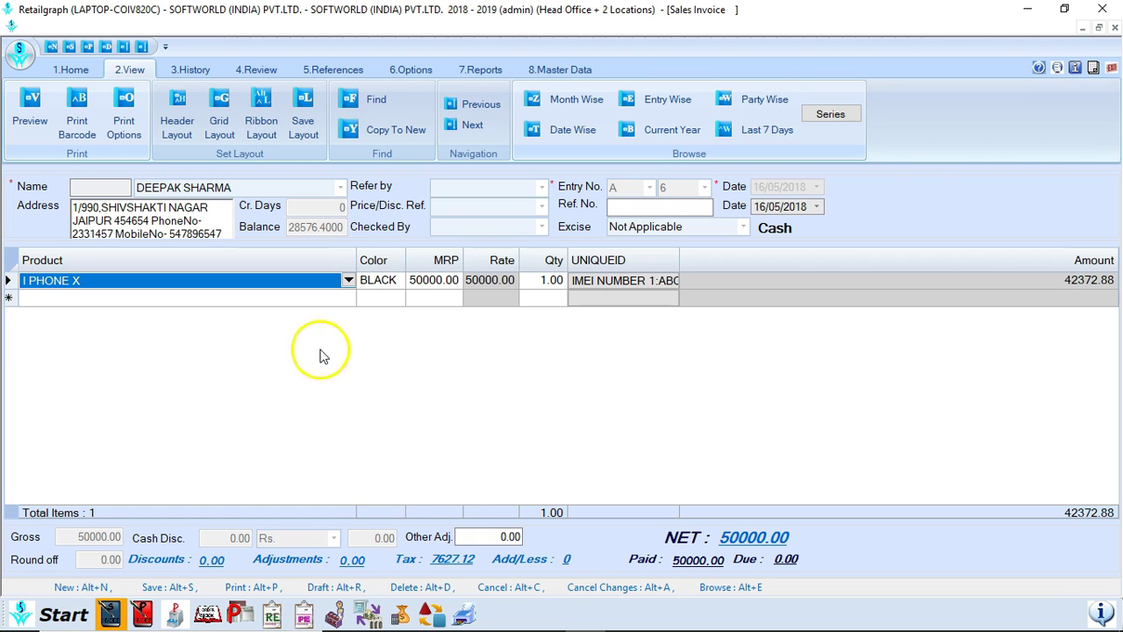
pyautogui.click(347, 299)
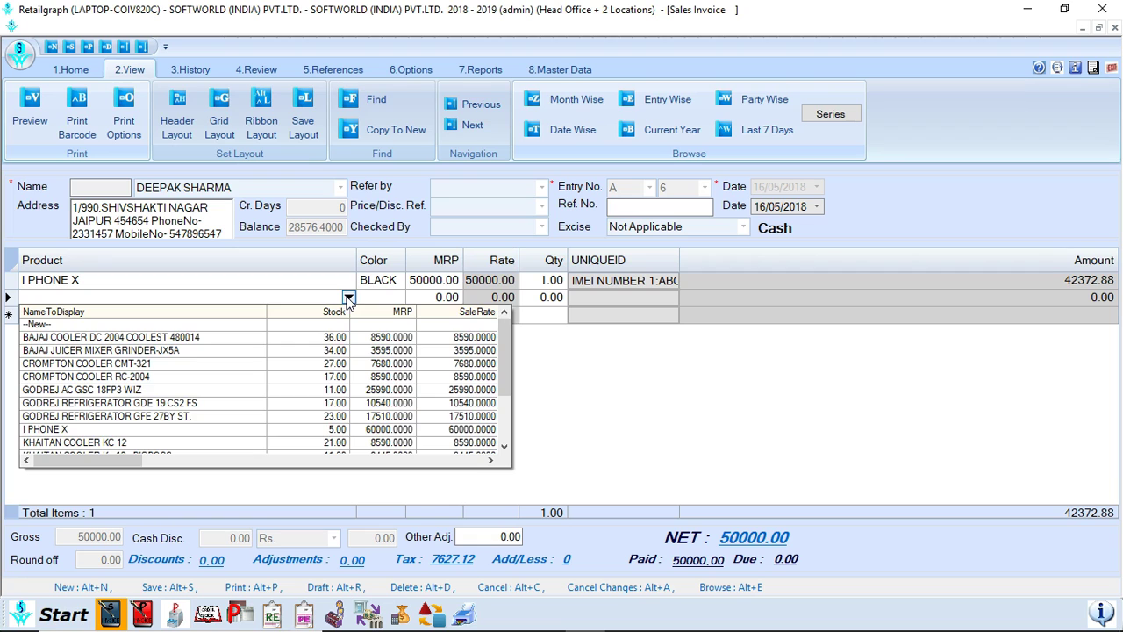
pyautogui.click(347, 298)
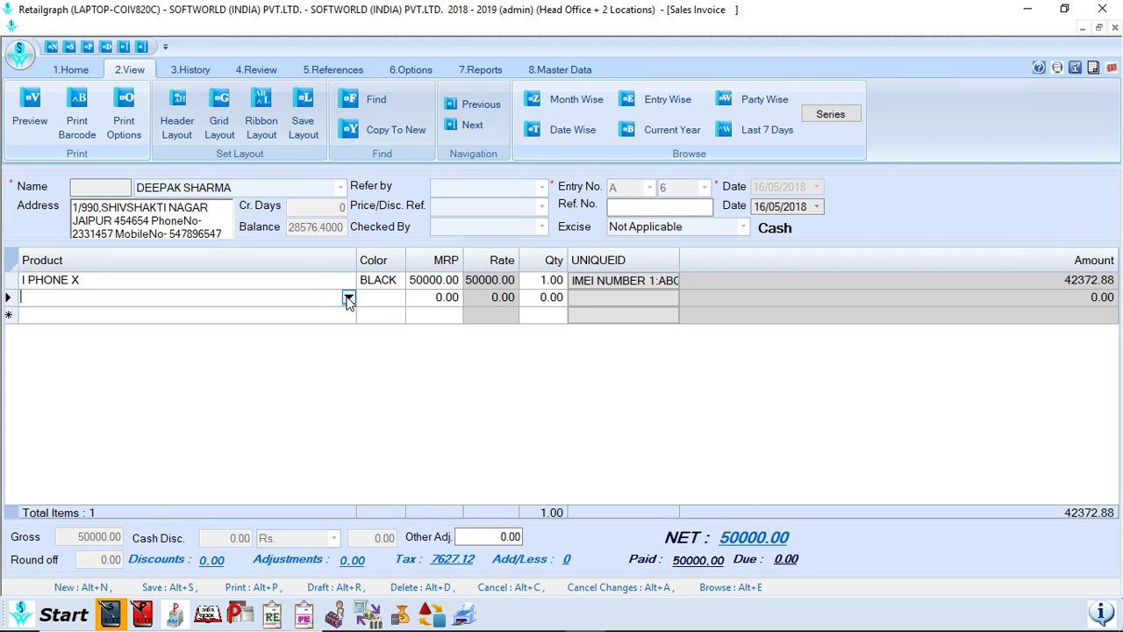
# Start a new blank sales invoice in place of the open one
pyautogui.click(70, 70)
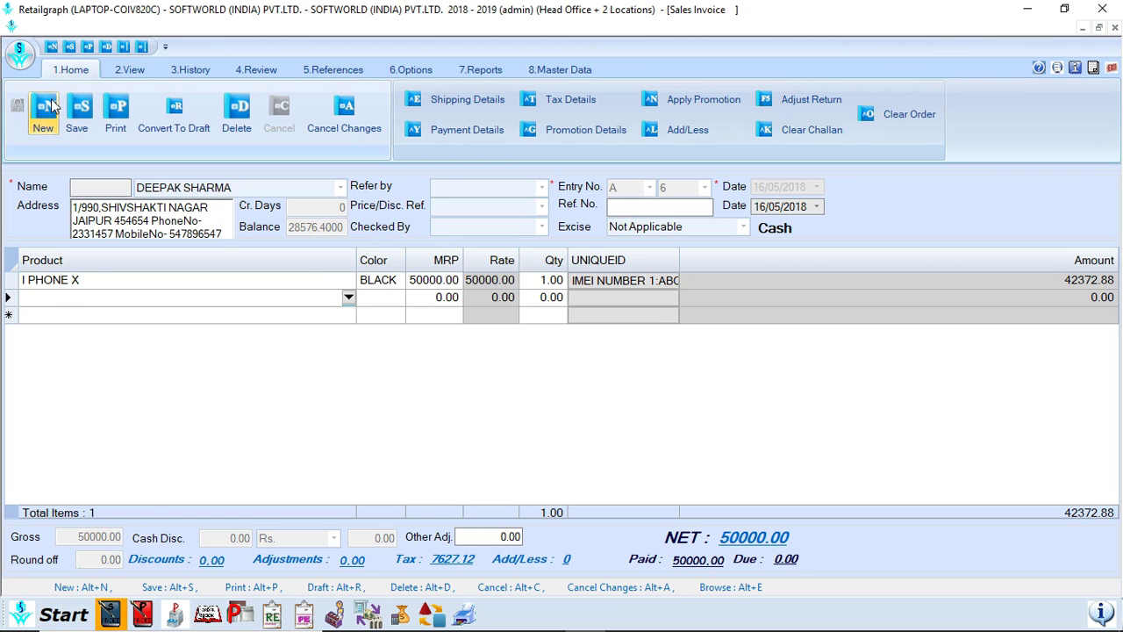
pyautogui.click(50, 105)
pyautogui.click(534, 369)
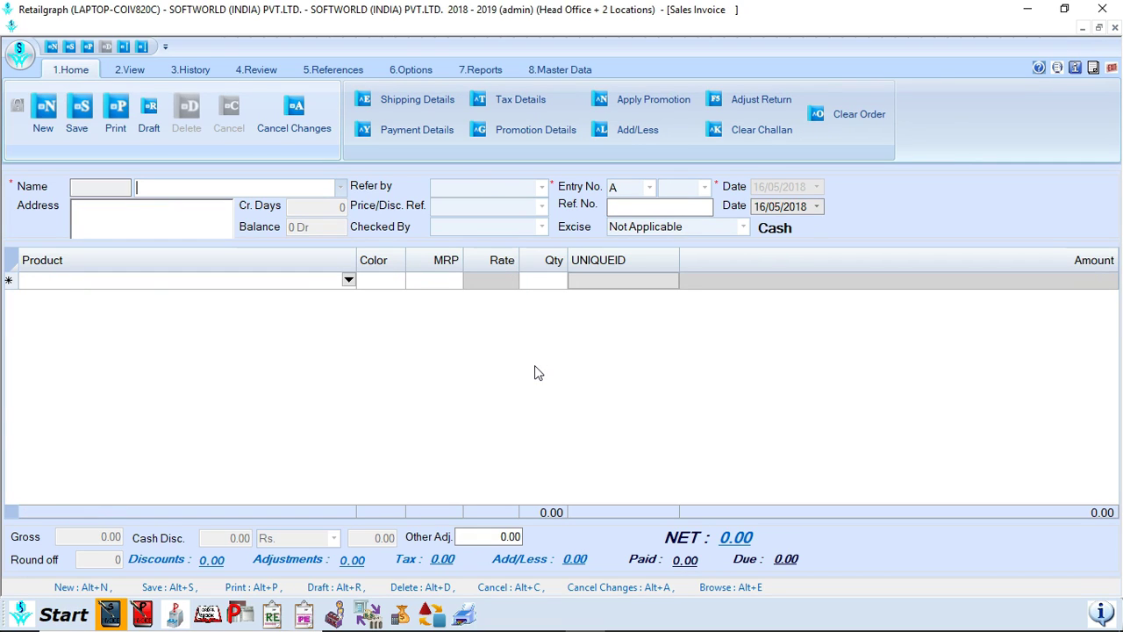
# View the customer list of the new invoice, open the blank Customer form for a new customer, and close it
pyautogui.click(239, 184)
pyautogui.click(220, 207)
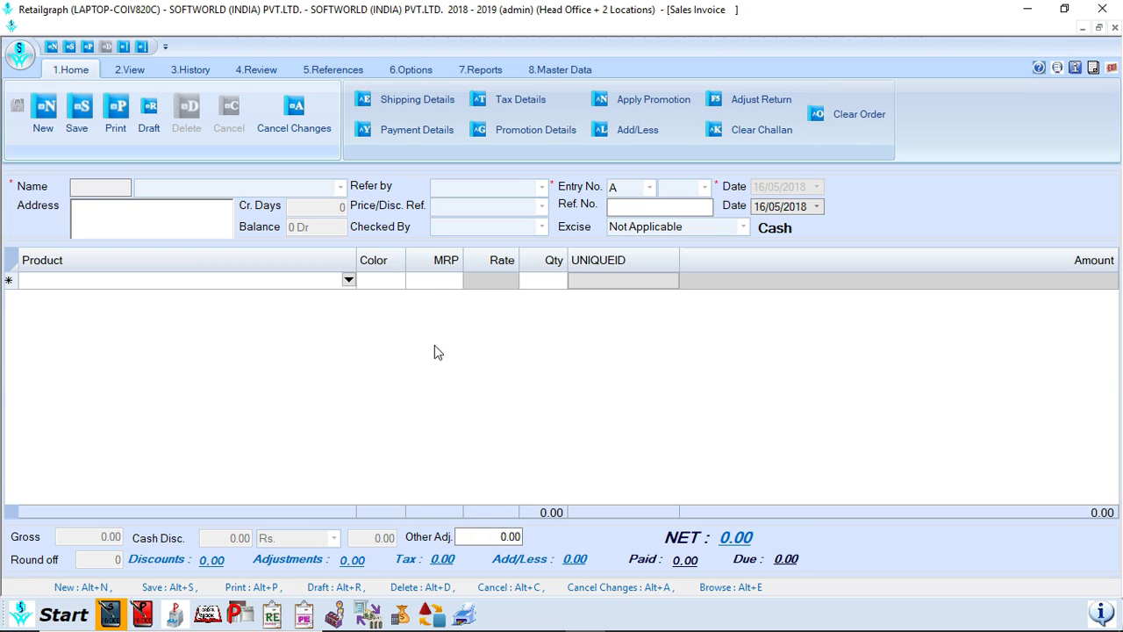
pyautogui.click(340, 189)
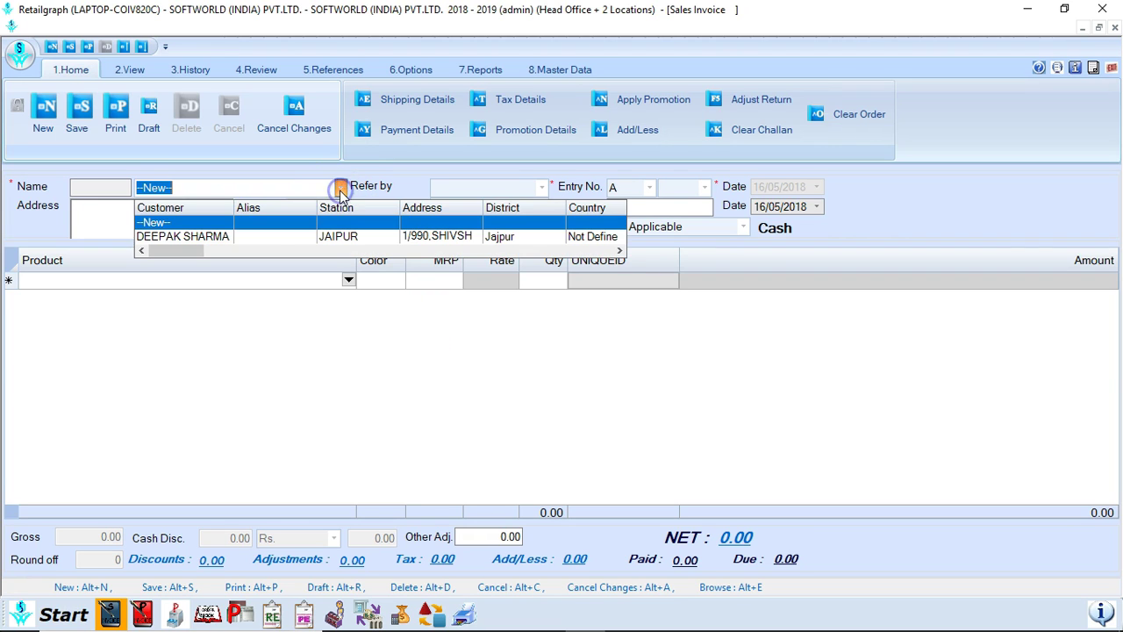
pyautogui.click(340, 189)
pyautogui.click(348, 281)
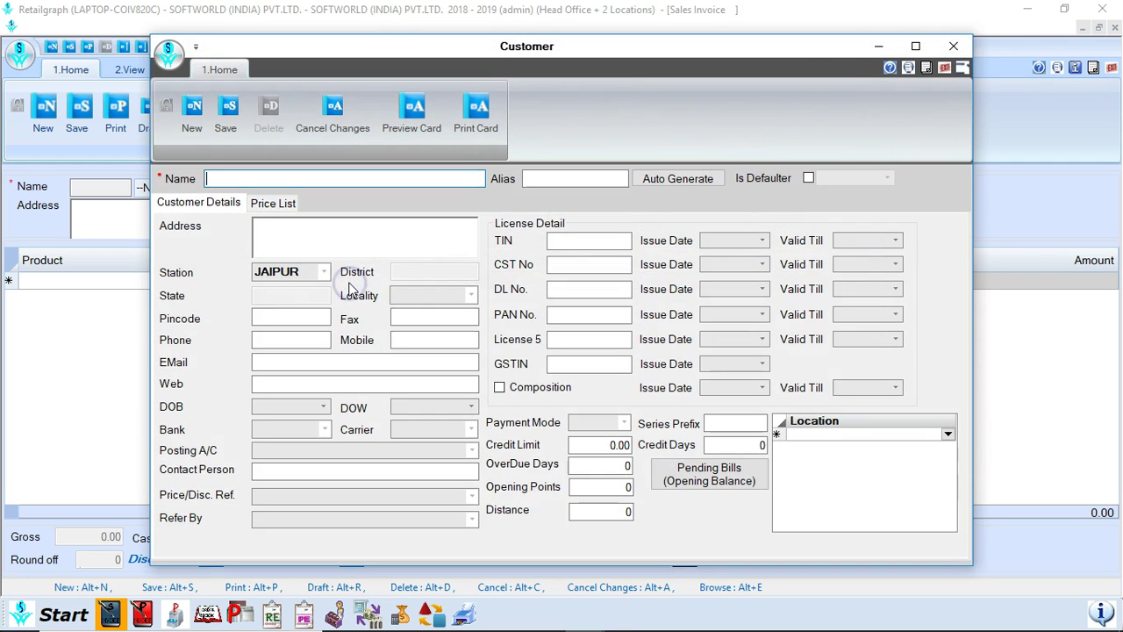
pyautogui.click(957, 72)
# Look through the product list in the first row of the new sales invoice and close it
pyautogui.click(349, 282)
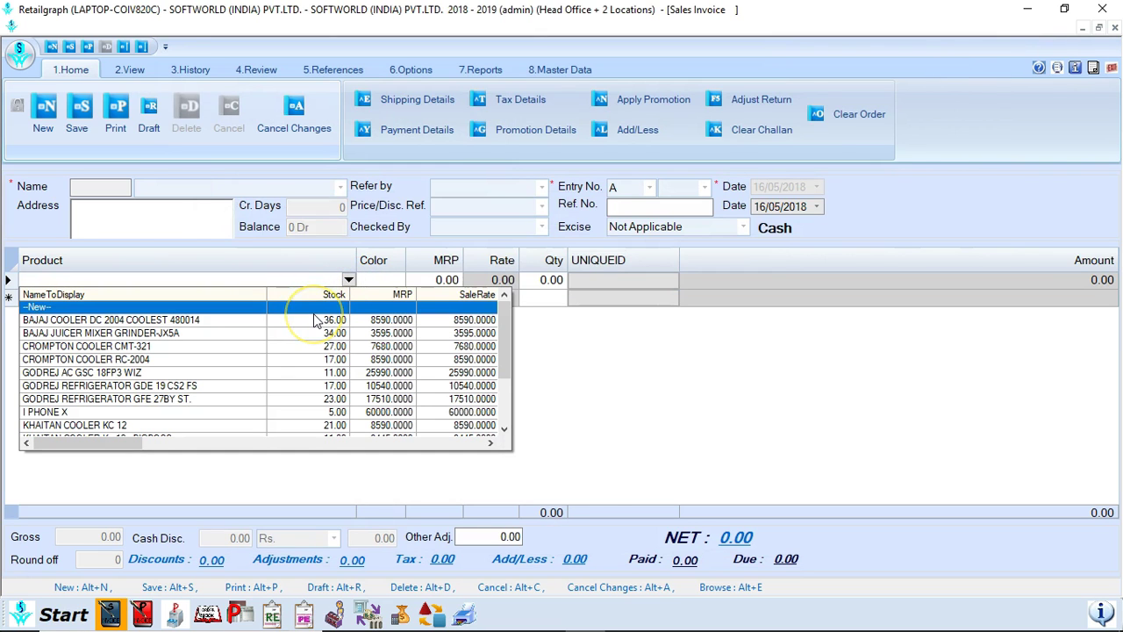
pyautogui.click(348, 279)
pyautogui.click(348, 280)
# Reopen the blank Customer form and close it, and view the product list for the Walk In Customer invoice
pyautogui.click(341, 188)
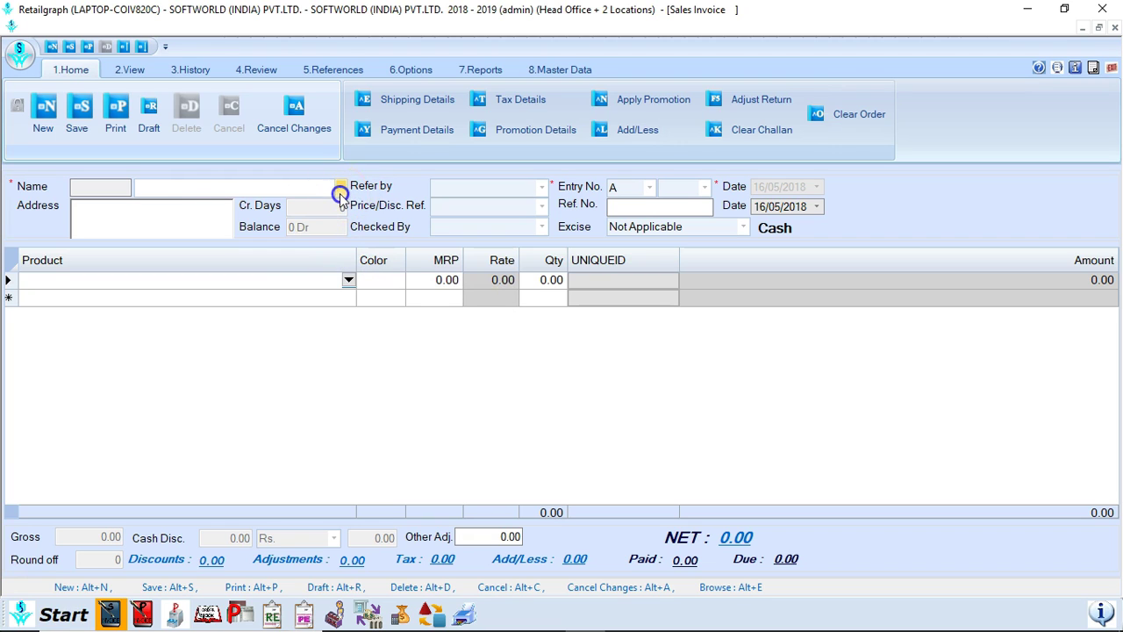
pyautogui.click(341, 190)
pyautogui.click(340, 190)
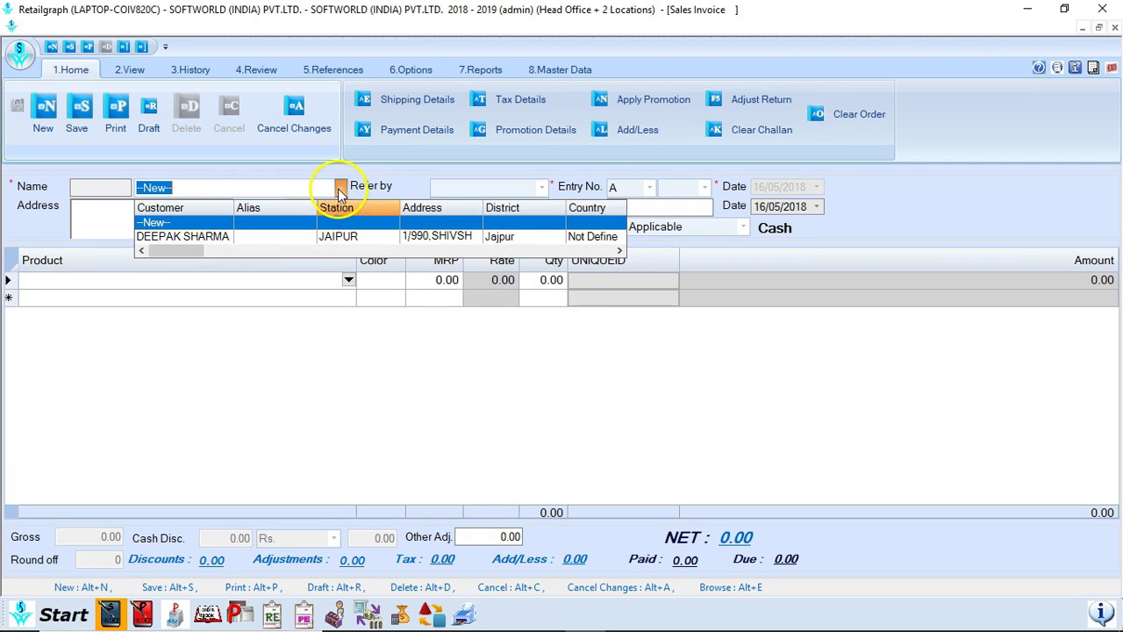
pyautogui.click(349, 281)
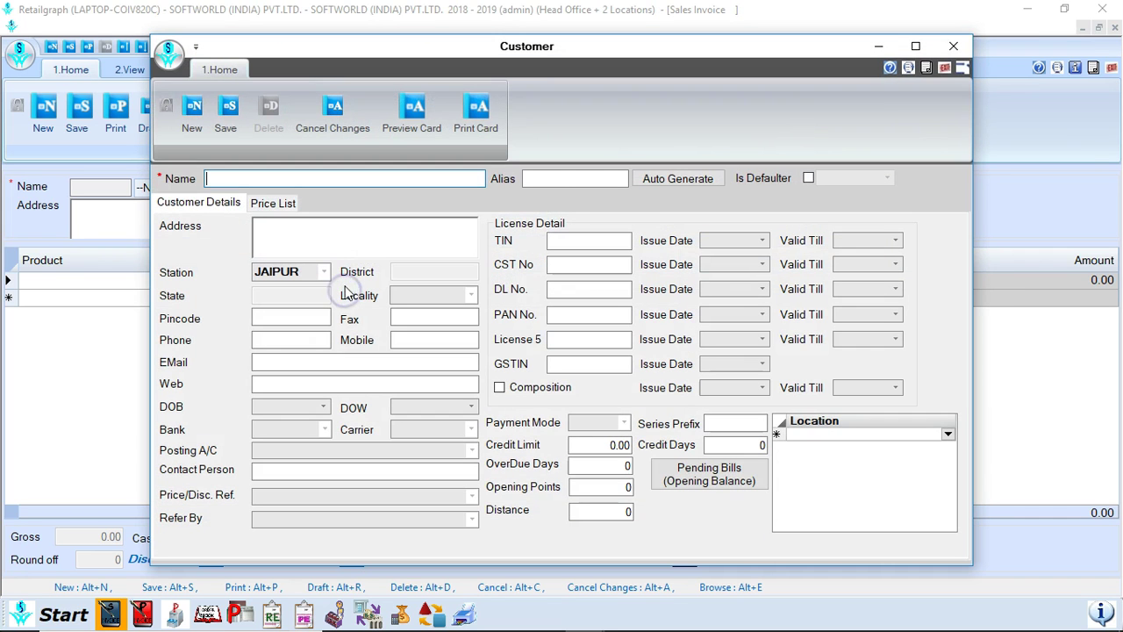
pyautogui.click(953, 72)
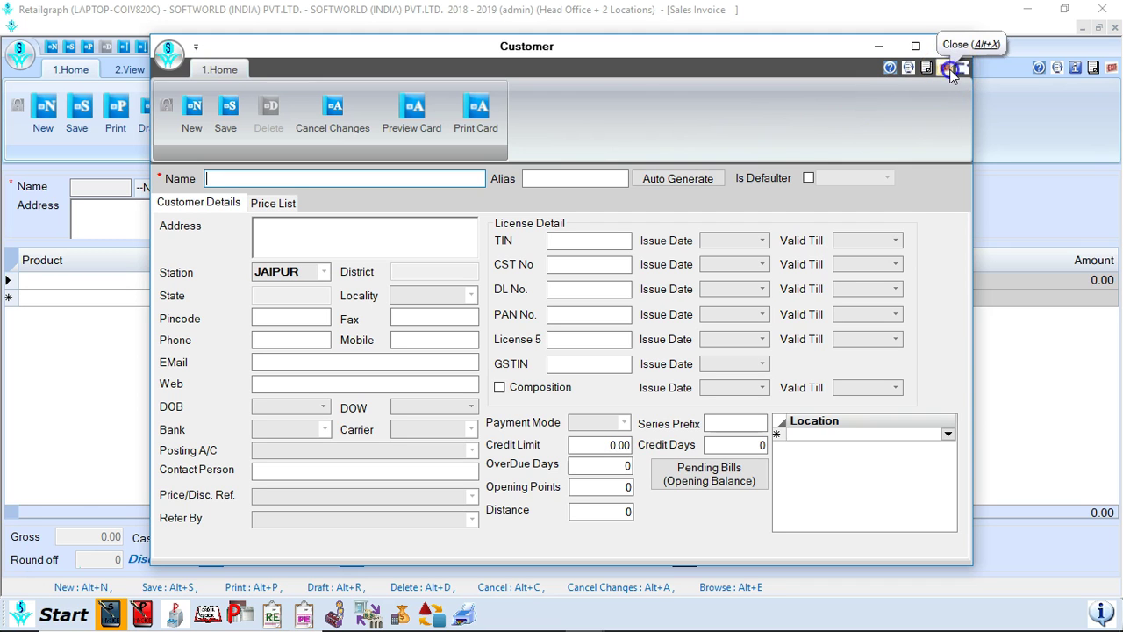
pyautogui.click(348, 279)
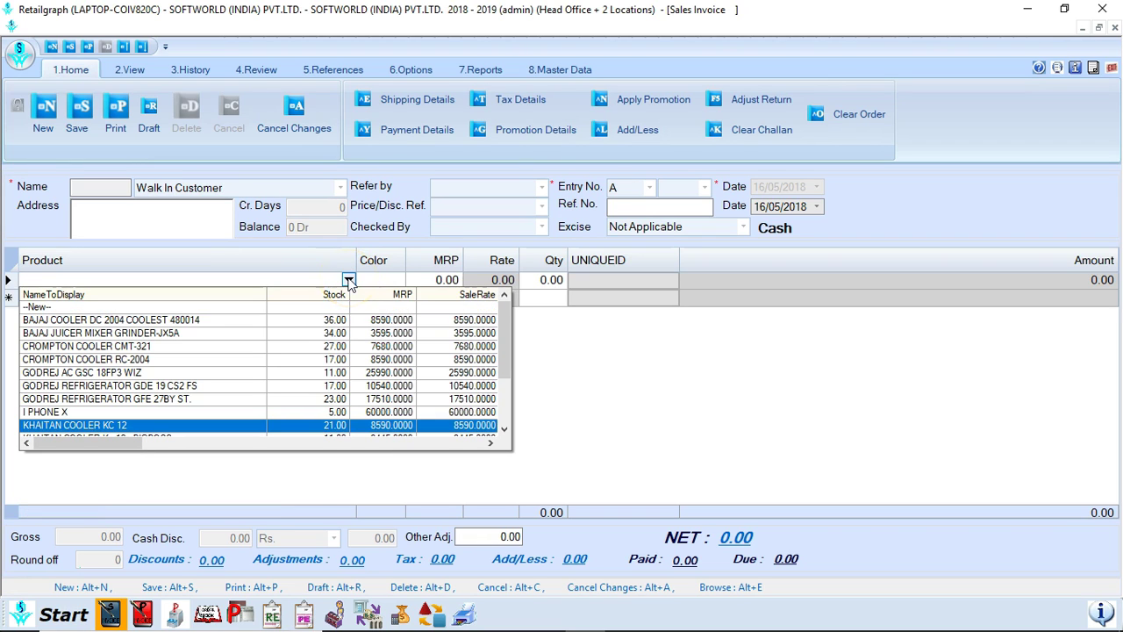
pyautogui.click(348, 280)
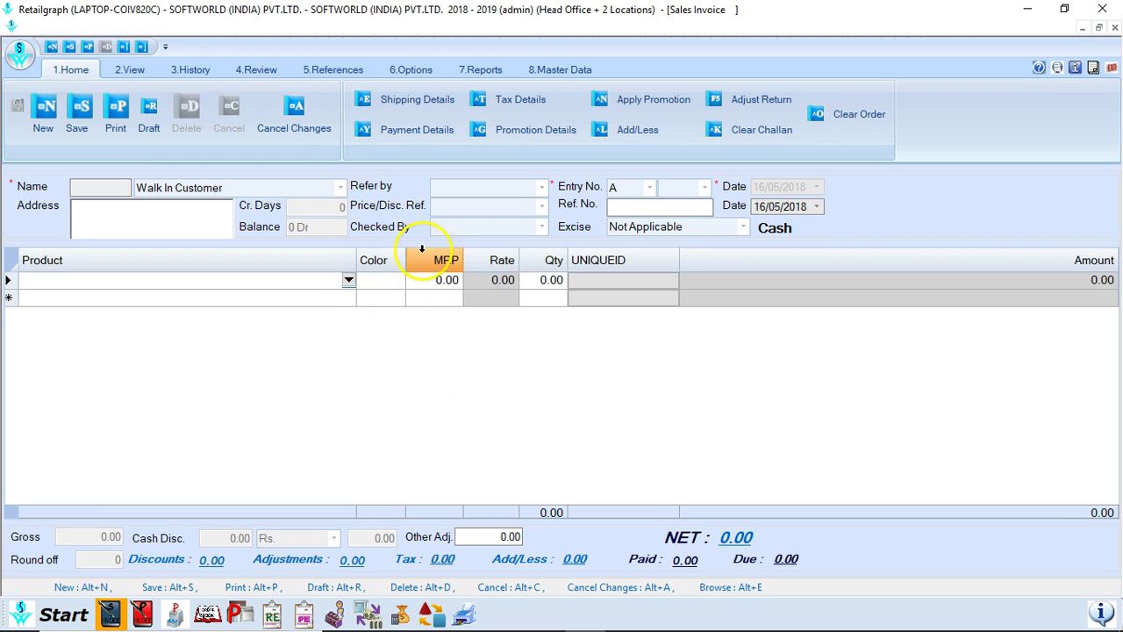
# Open the grid layout settings of the sales invoice and filter the column list by LO
pyautogui.rightClick(346, 364)
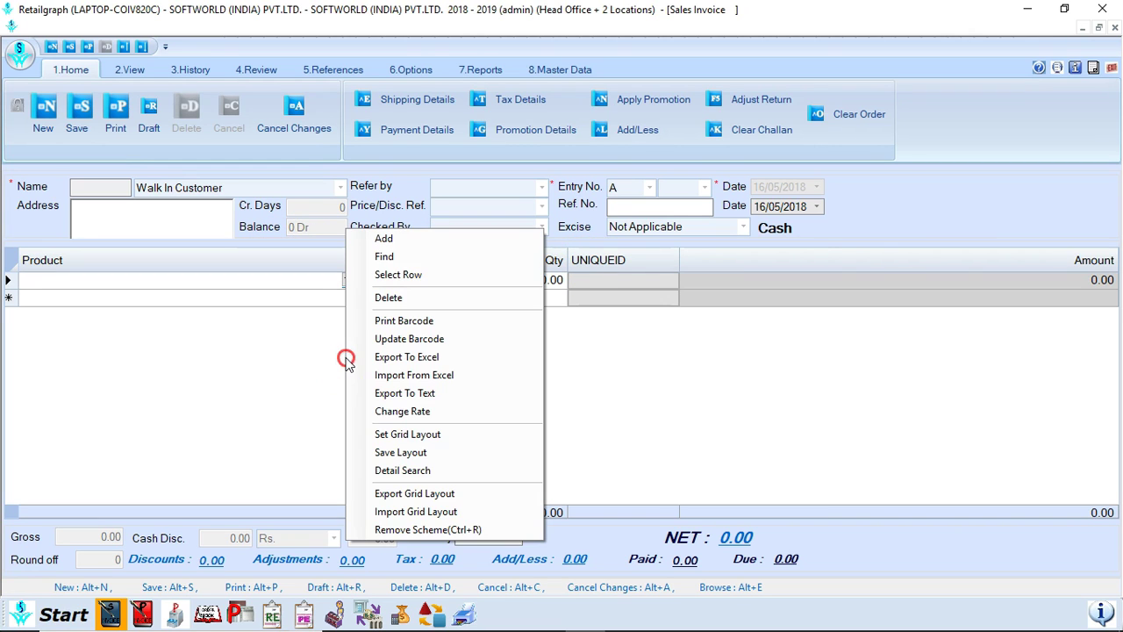
pyautogui.click(383, 433)
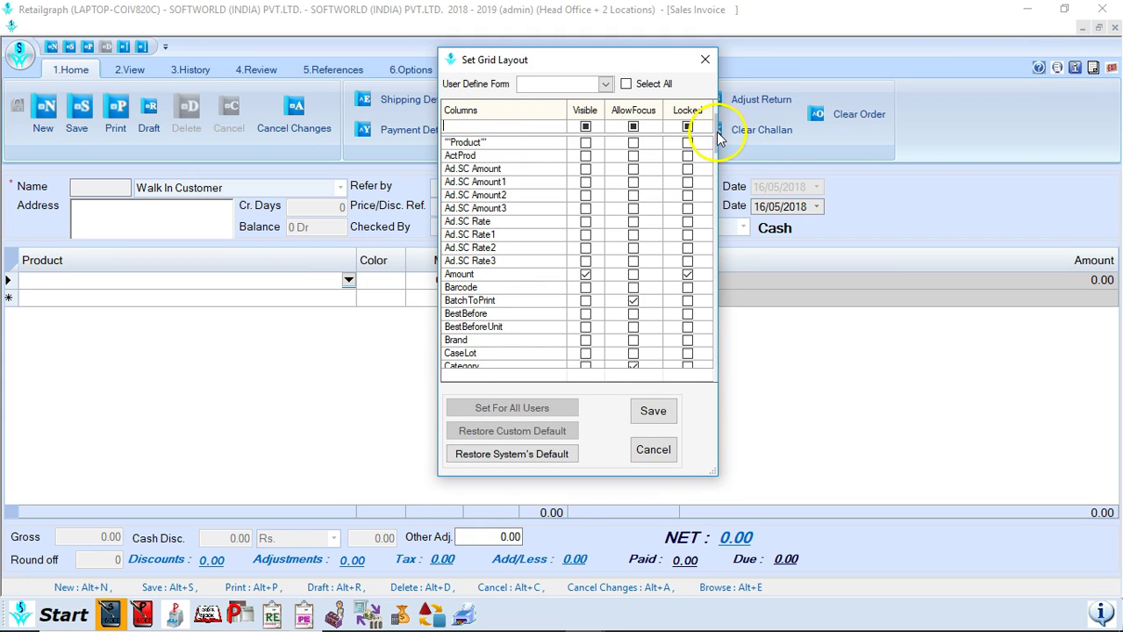
pyautogui.moveTo(715, 131); pyautogui.dragTo(685, 136)
pyautogui.click(552, 127)
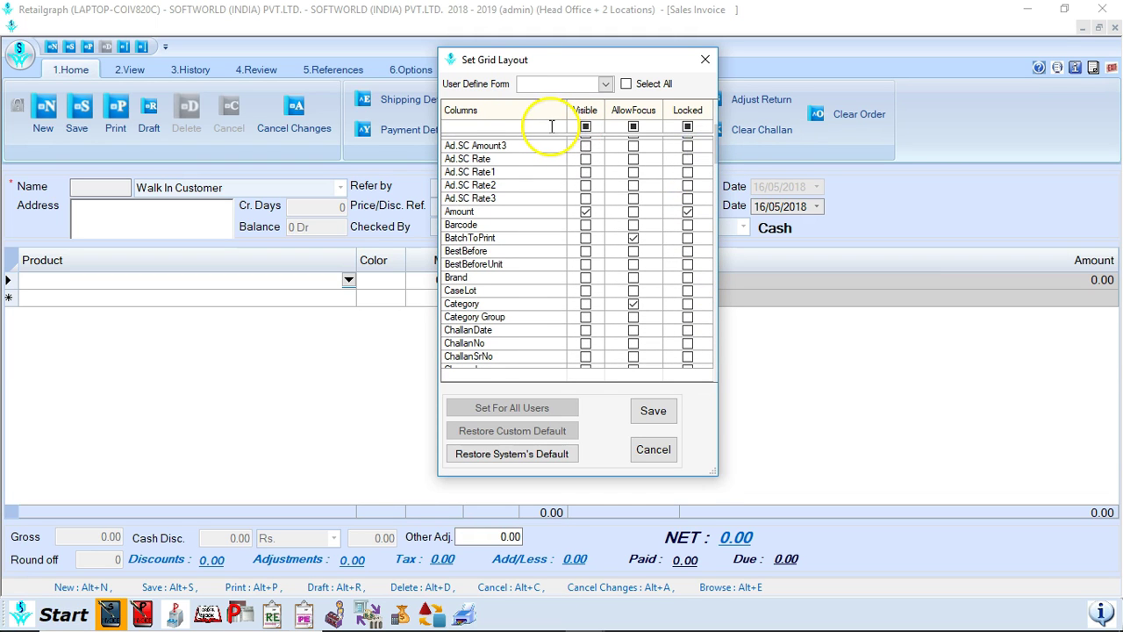
pyautogui.write('LOT')
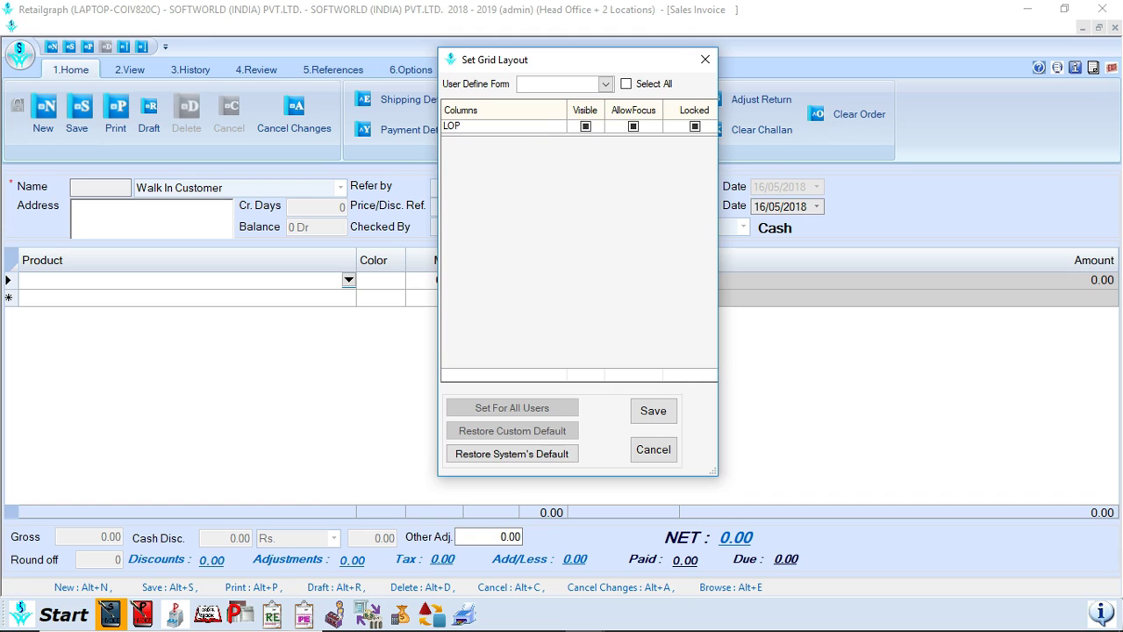
pyautogui.press('BackSpace')
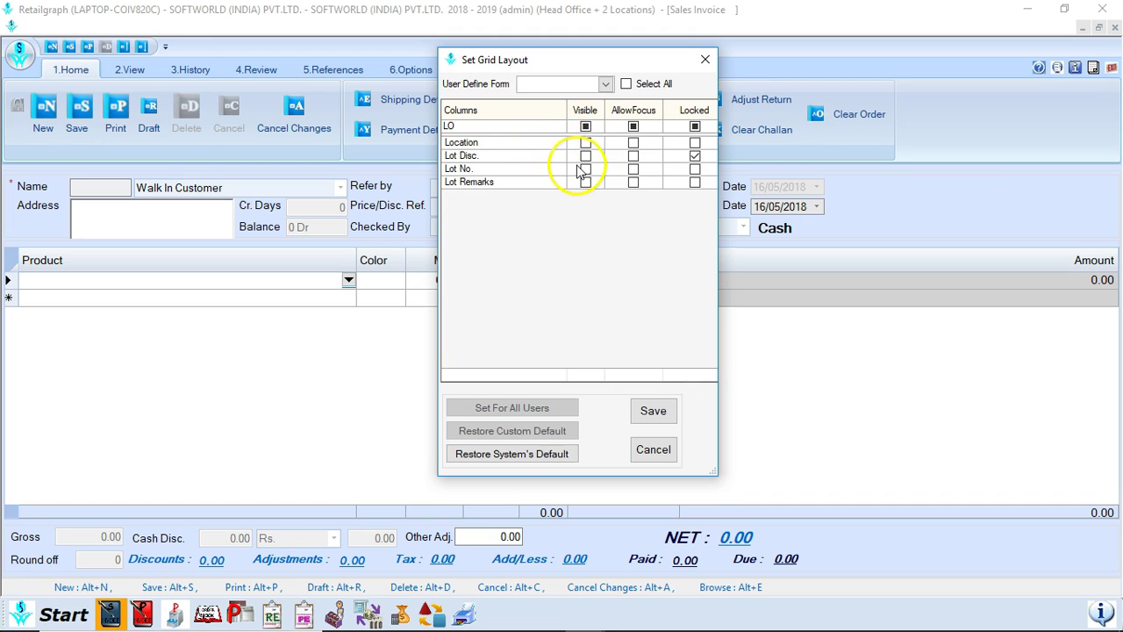
# Make the Lot Disc. column visible with focus allowed, save the layout, and move the column between Qty and UNIQUEID
pyautogui.click(583, 157)
pyautogui.click(633, 156)
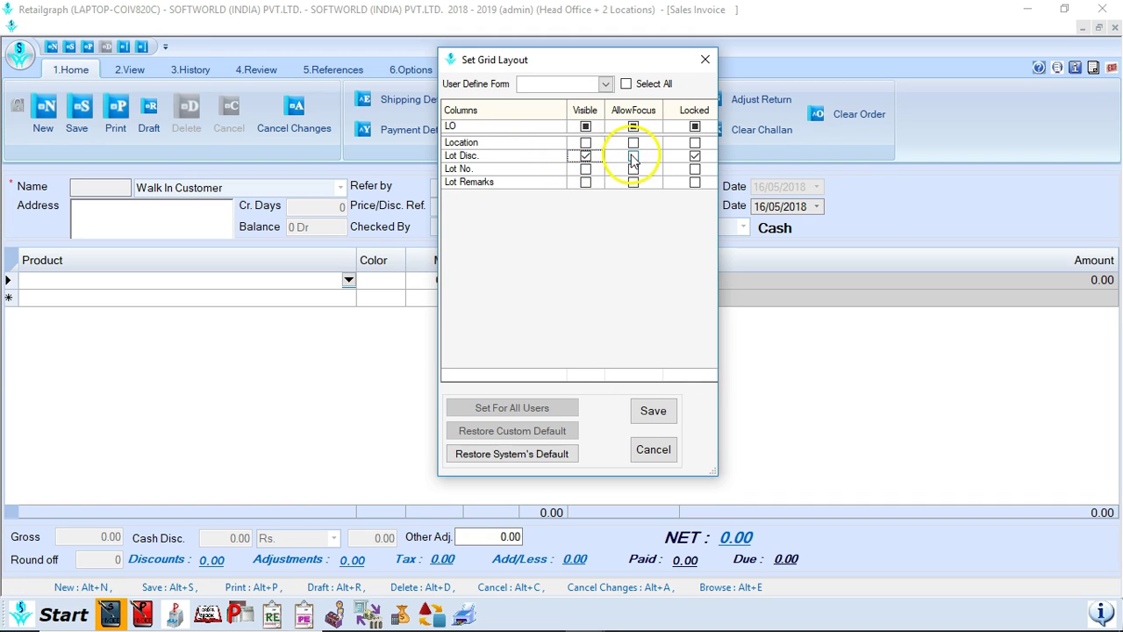
pyautogui.click(652, 405)
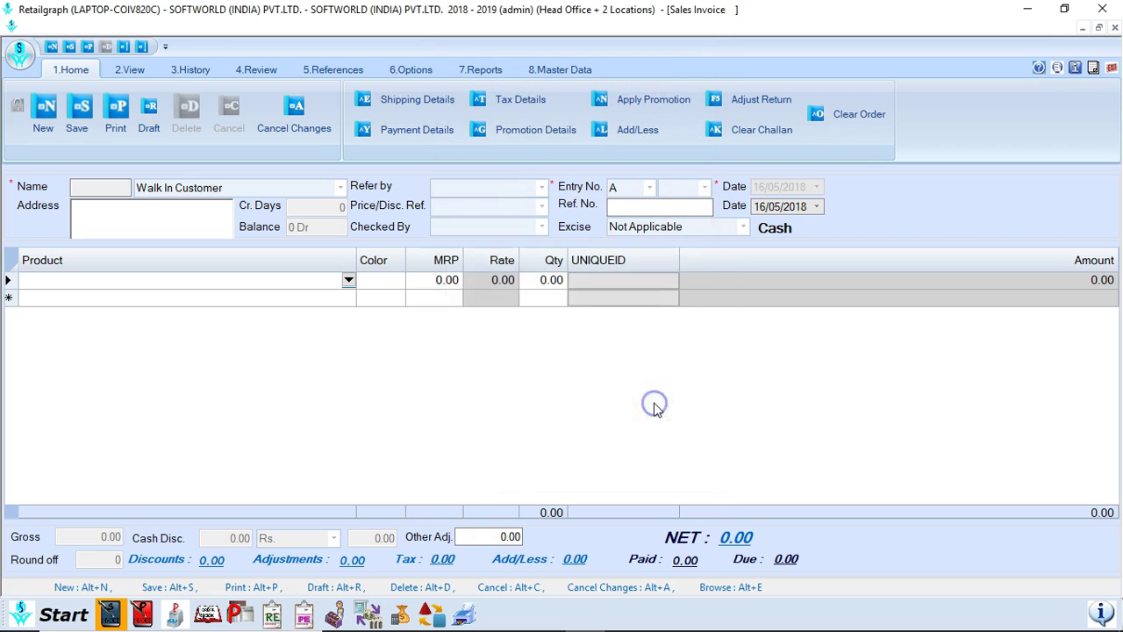
pyautogui.click(627, 372)
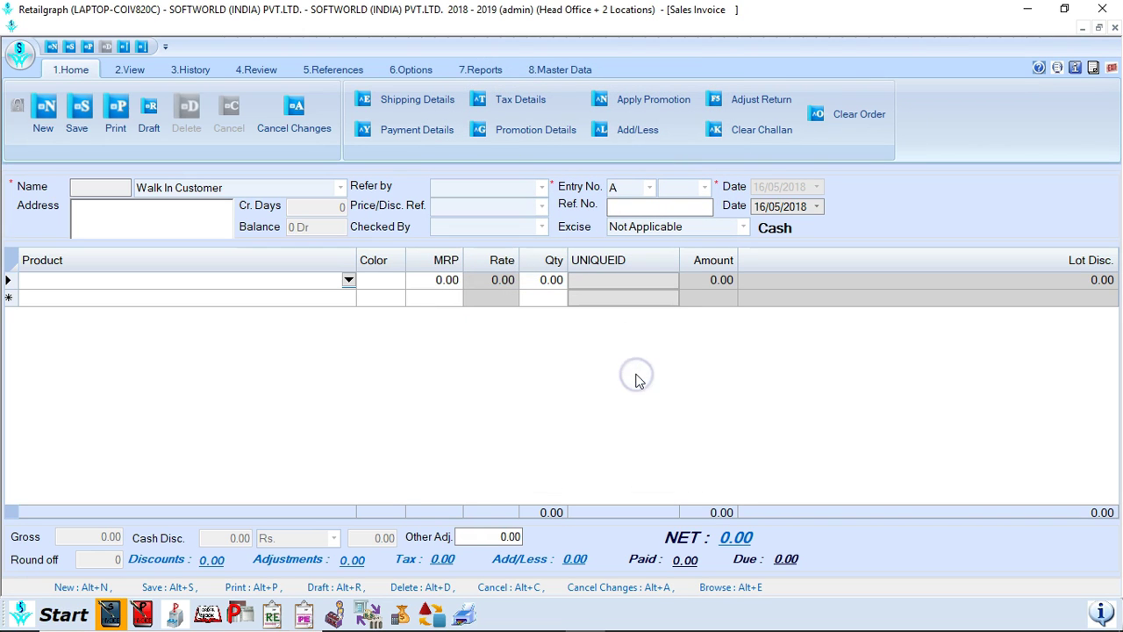
pyautogui.moveTo(883, 252); pyautogui.dragTo(577, 279)
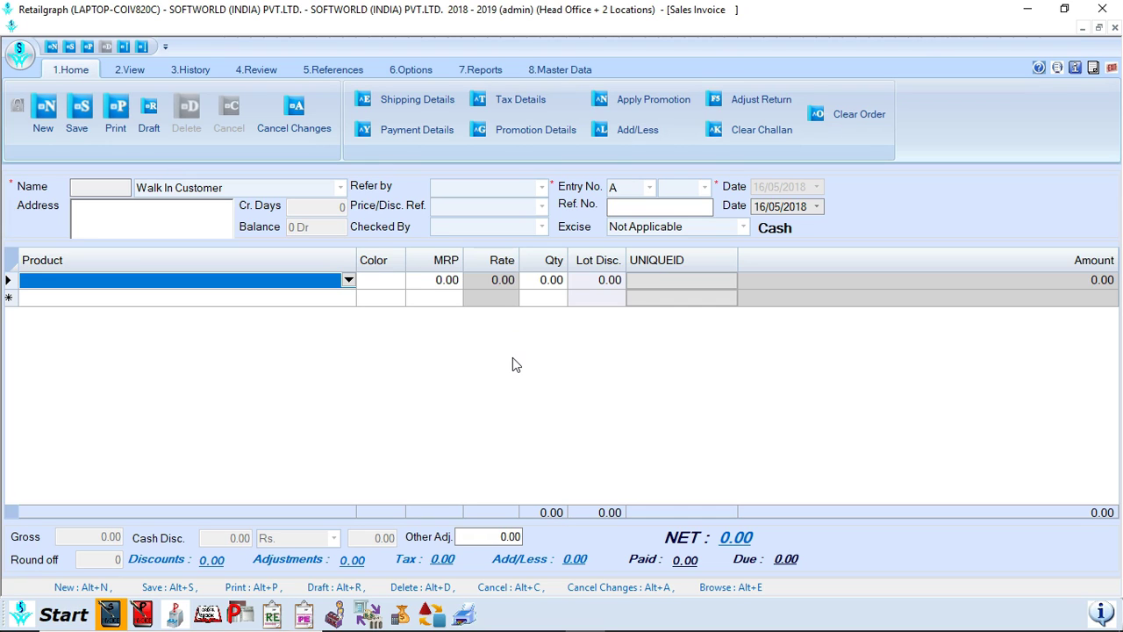
# View the product list for the blank invoice's first row and close the sales invoice form
pyautogui.click(381, 301)
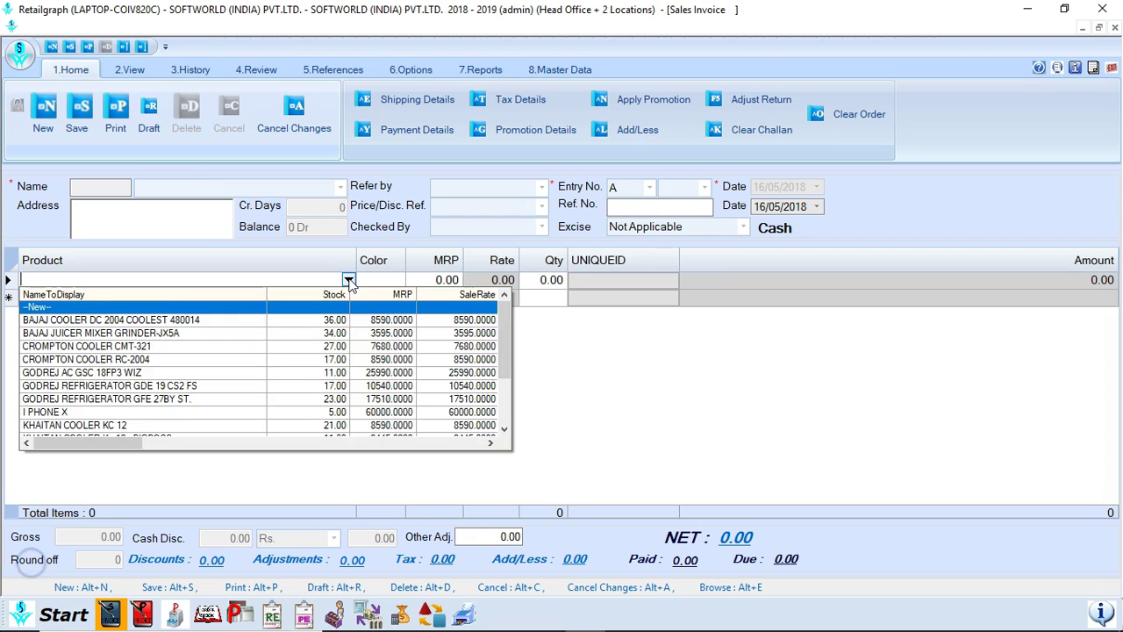
pyautogui.click(349, 280)
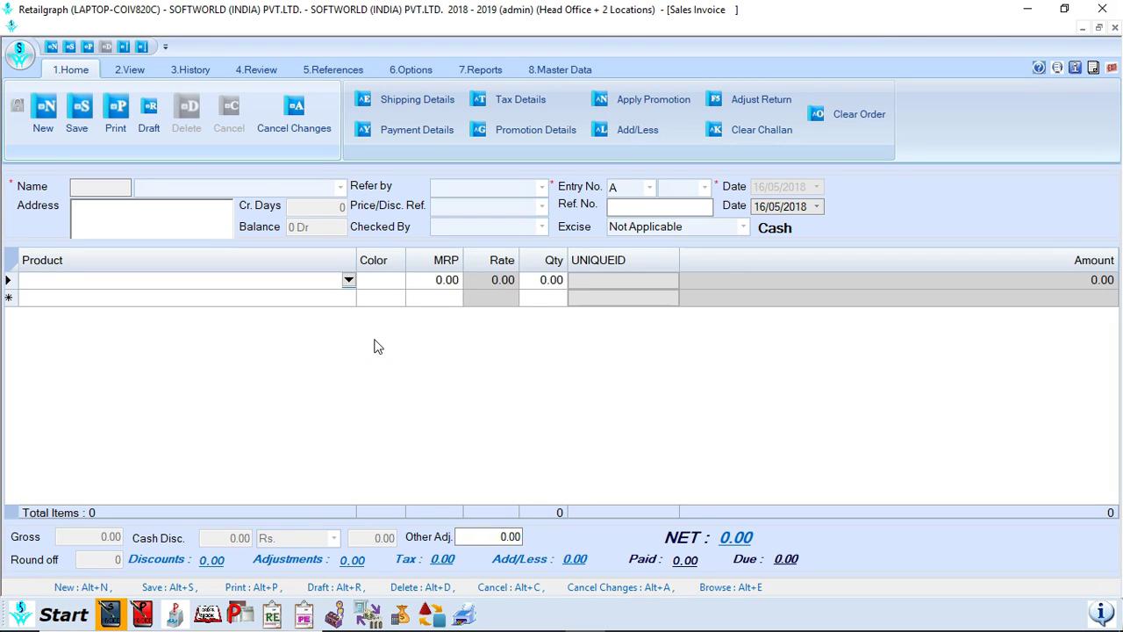
pyautogui.click(1094, 70)
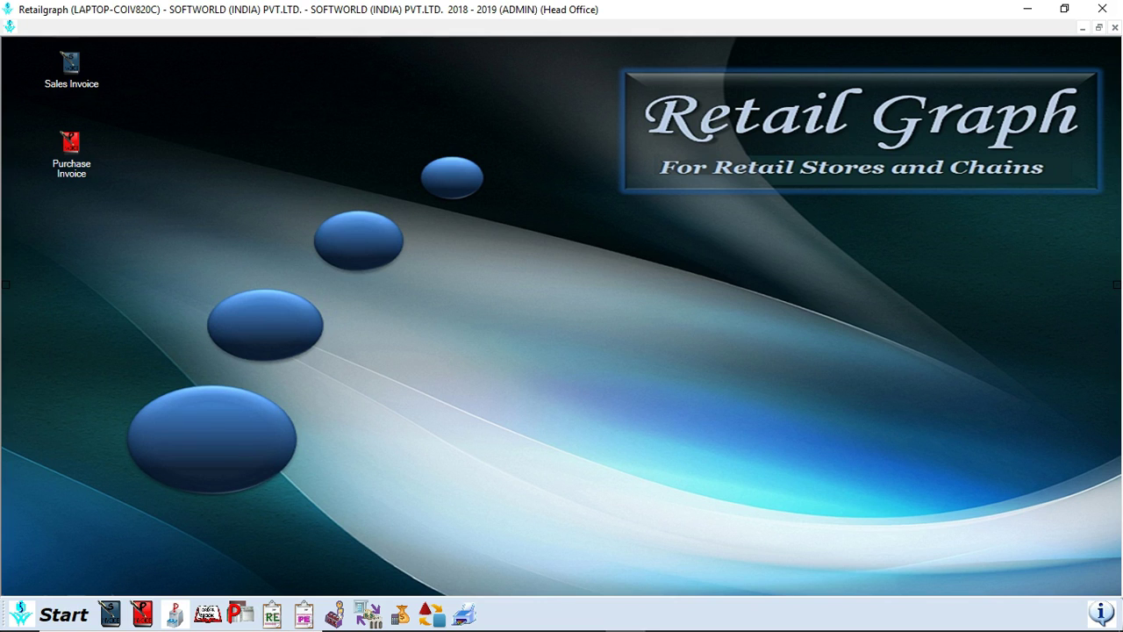
# Open the Purchase Order form from the Purchase group of the main menu
pyautogui.click(63, 607)
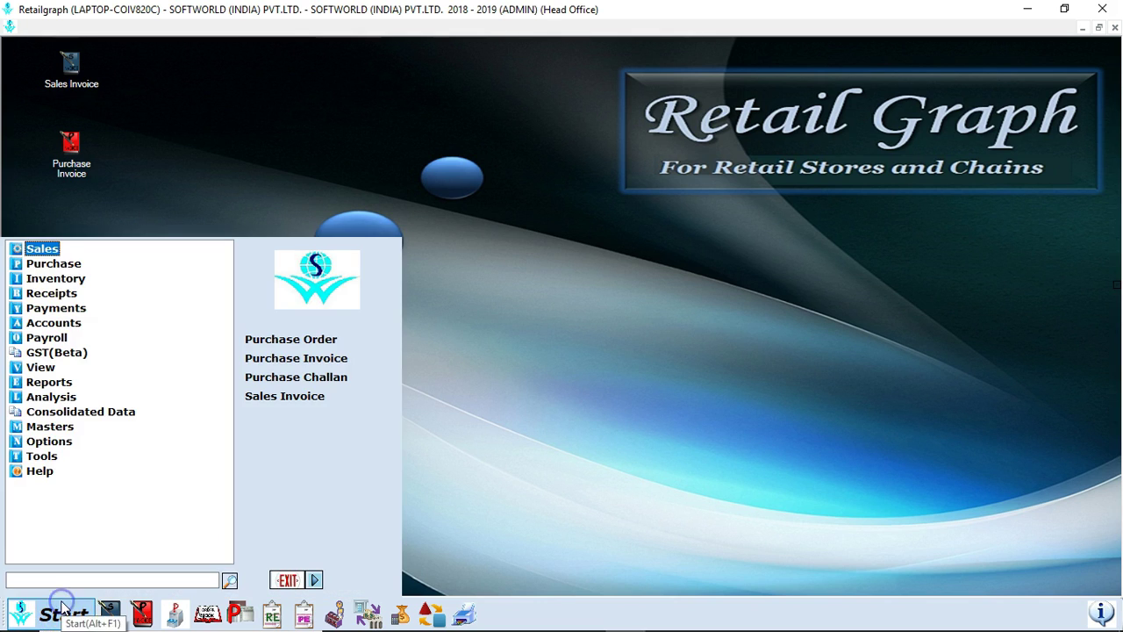
pyautogui.press('Down')
pyautogui.press('Right')
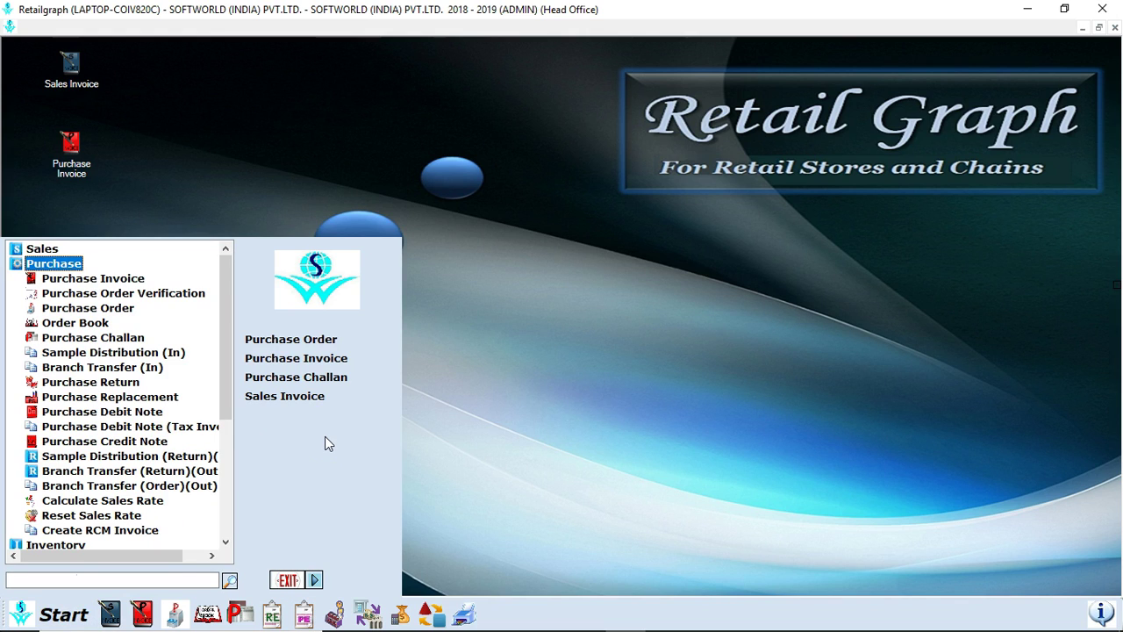
pyautogui.press('Down')
pyautogui.press('Down')
pyautogui.press('Down')
pyautogui.press('Return')
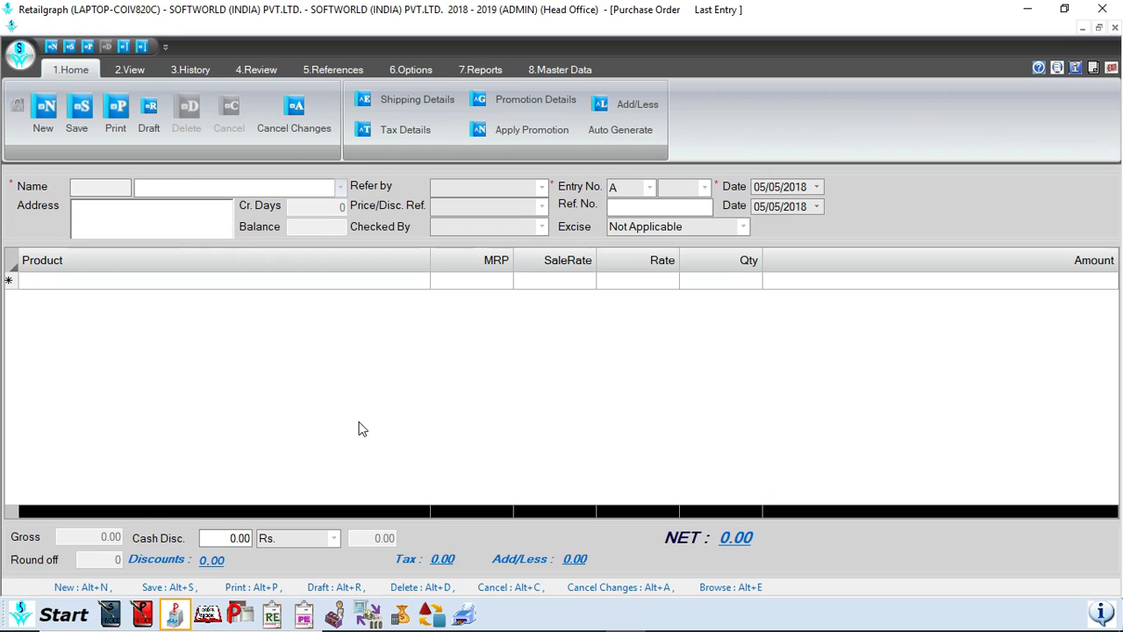
# Check the vendor name choices in the purchase order and open the Reorder Report with Auto Generate
pyautogui.click(337, 183)
pyautogui.click(337, 183)
pyautogui.click(647, 129)
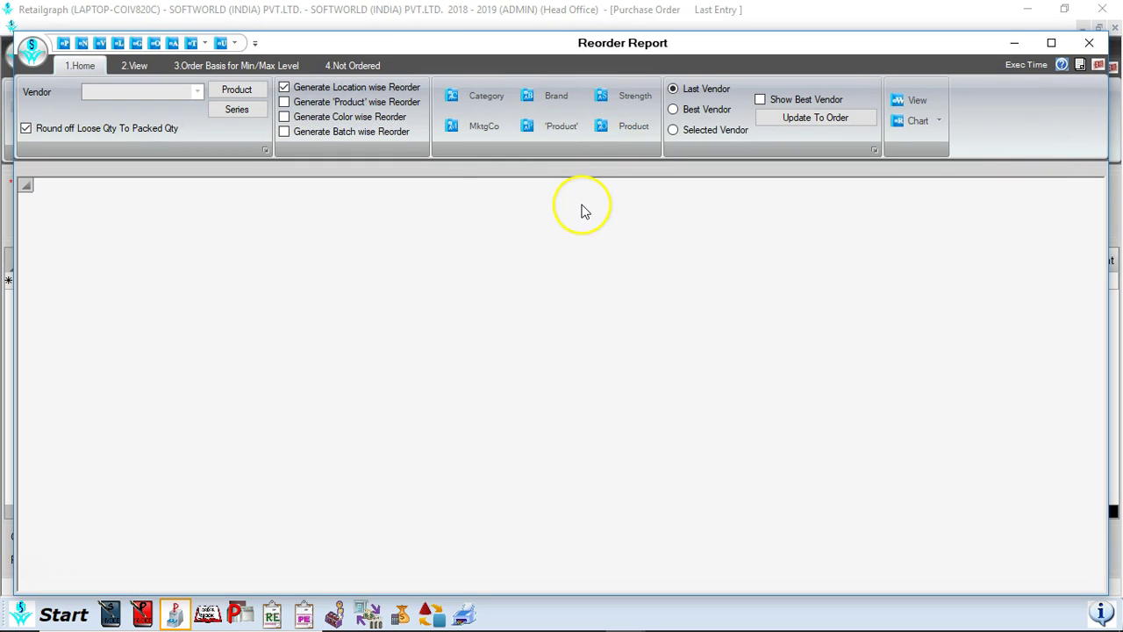
# Set the reorder report's order basis for min/max level to Days Sales
pyautogui.hotkey('alt', '3')
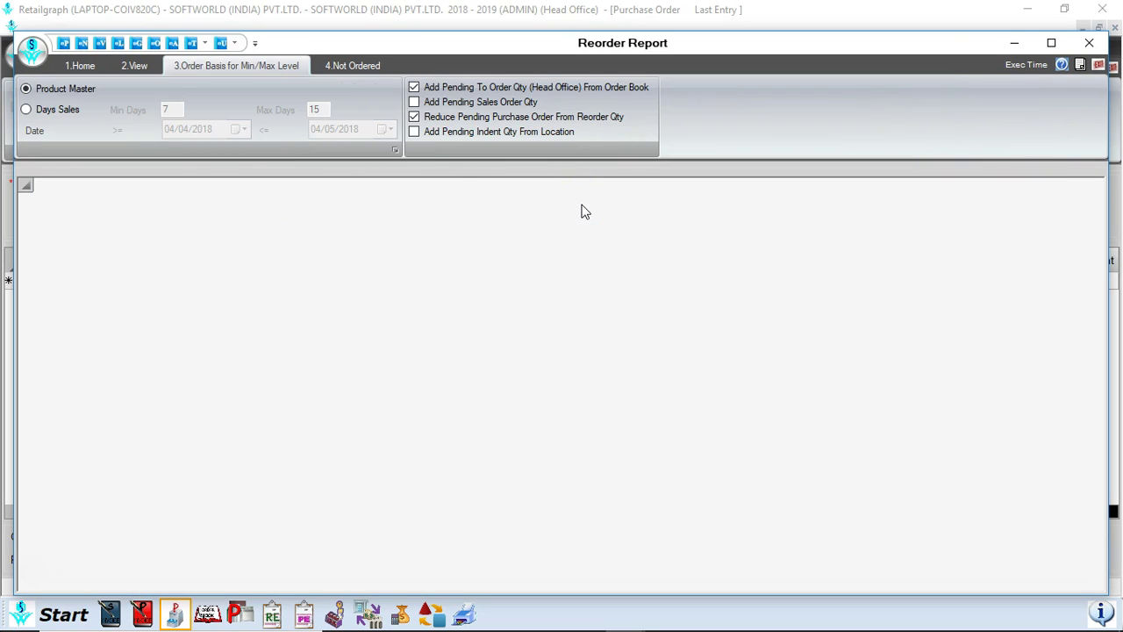
pyautogui.click(35, 109)
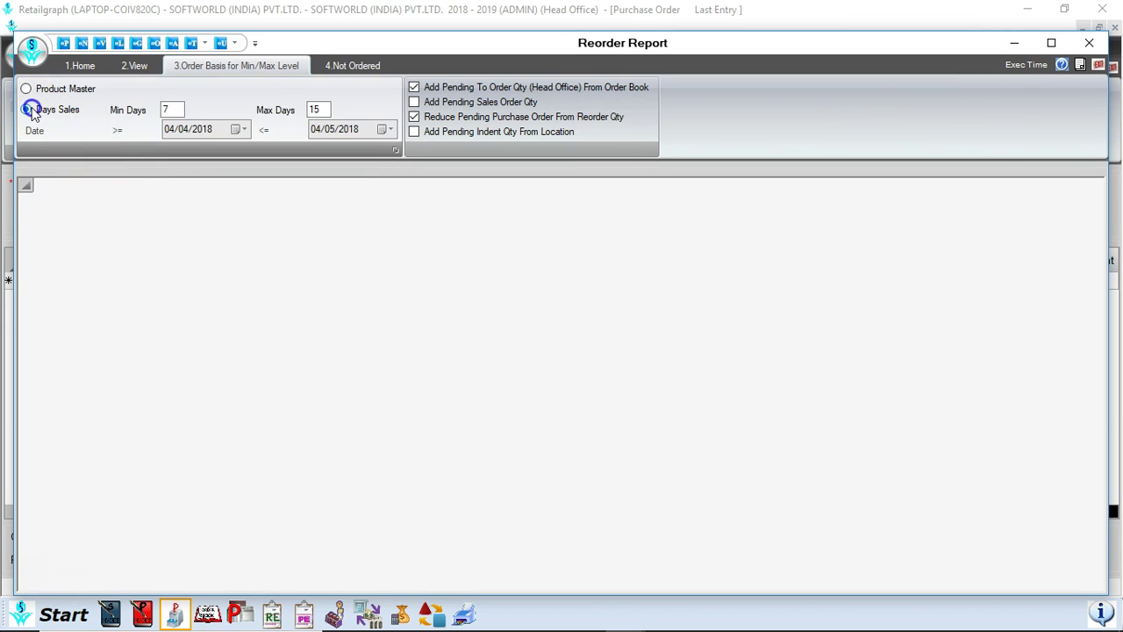
pyautogui.click(269, 200)
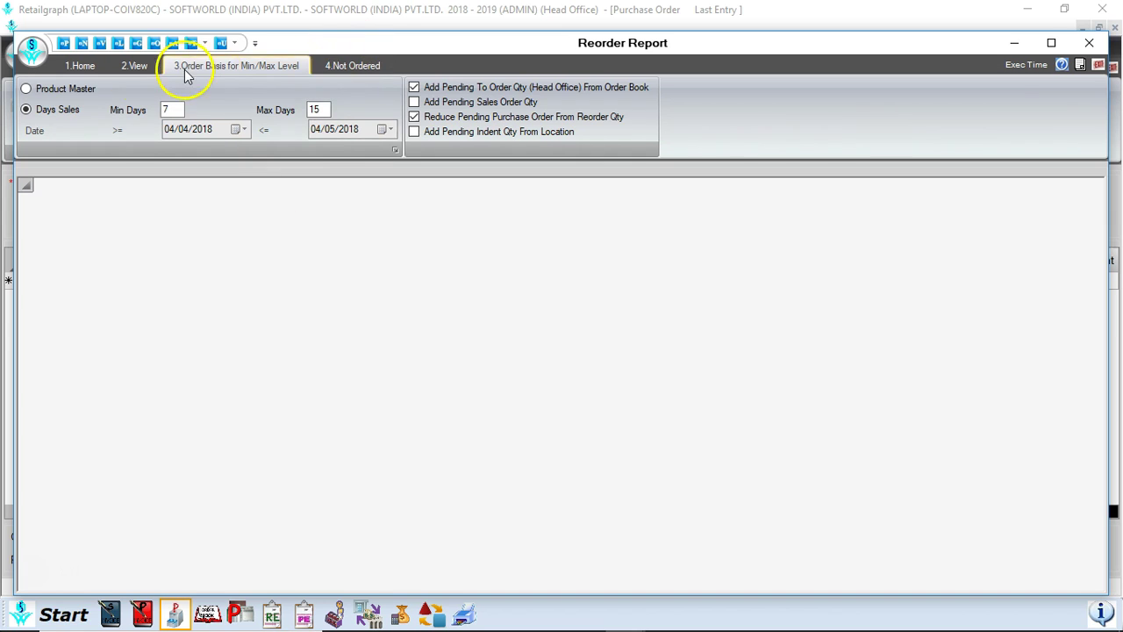
# Review the reorder report's vendor and Not Ordered options, and close the report and the purchase order form
pyautogui.click(72, 68)
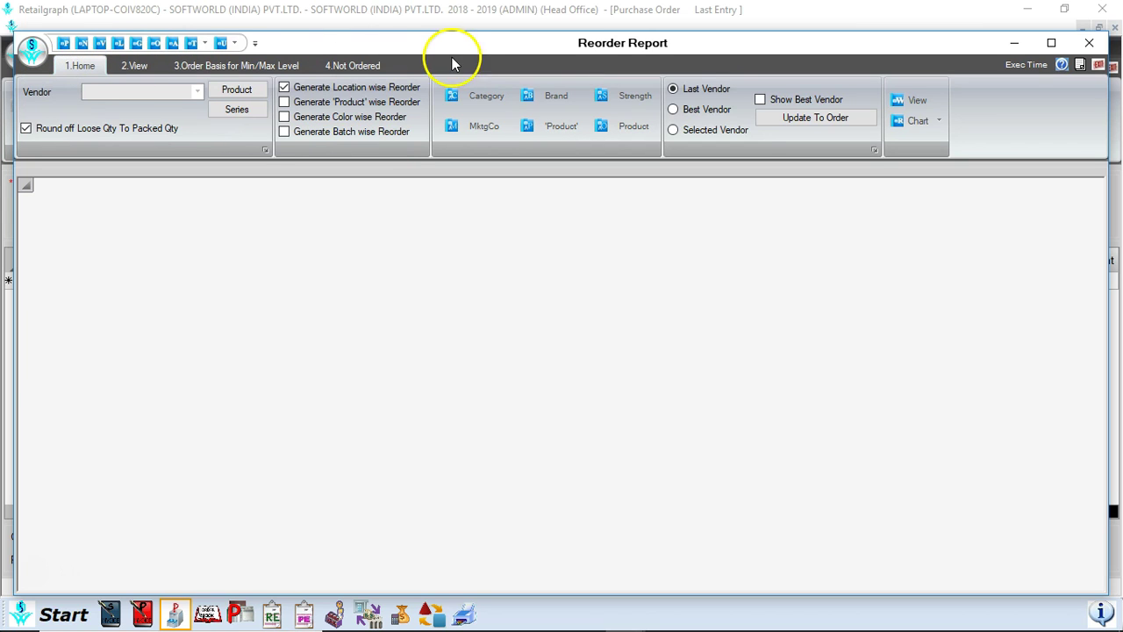
pyautogui.click(762, 101)
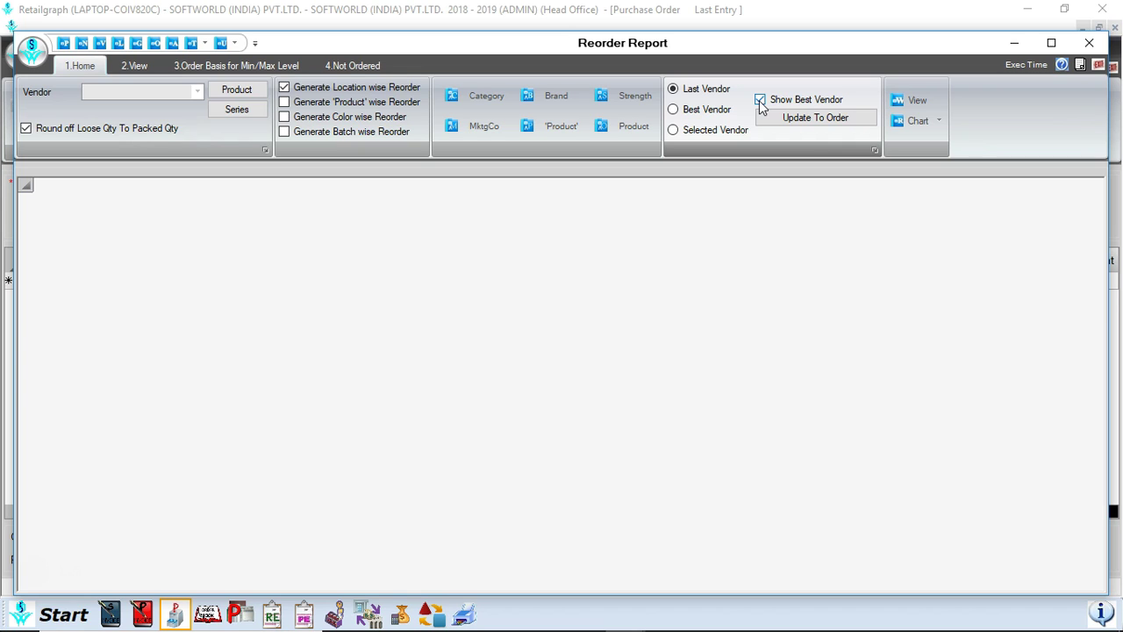
pyautogui.click(349, 67)
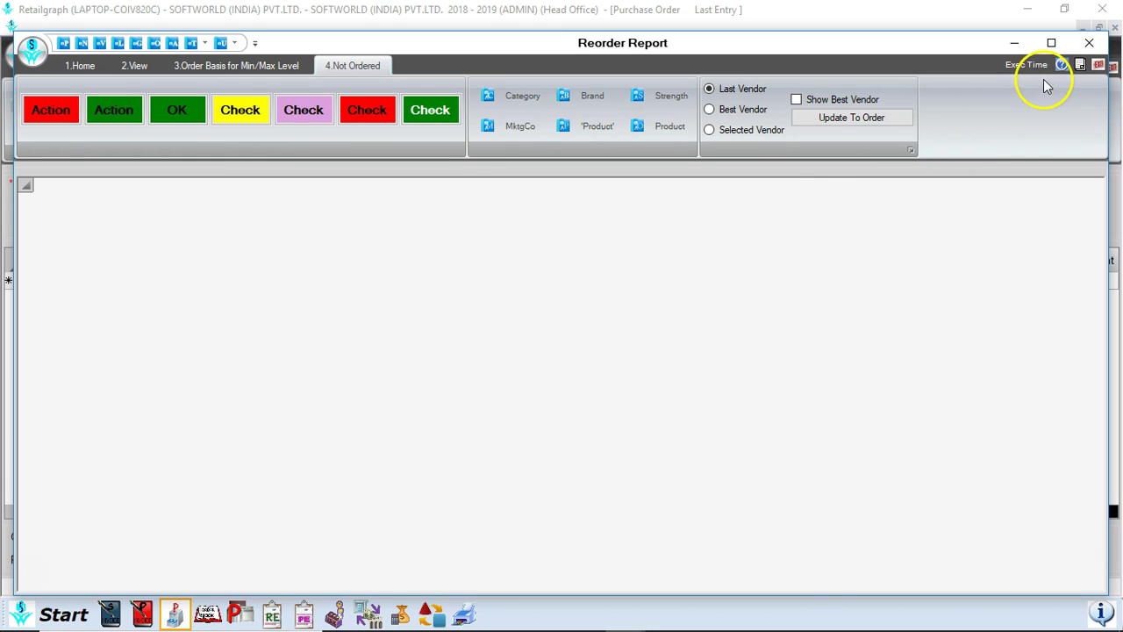
pyautogui.click(1099, 64)
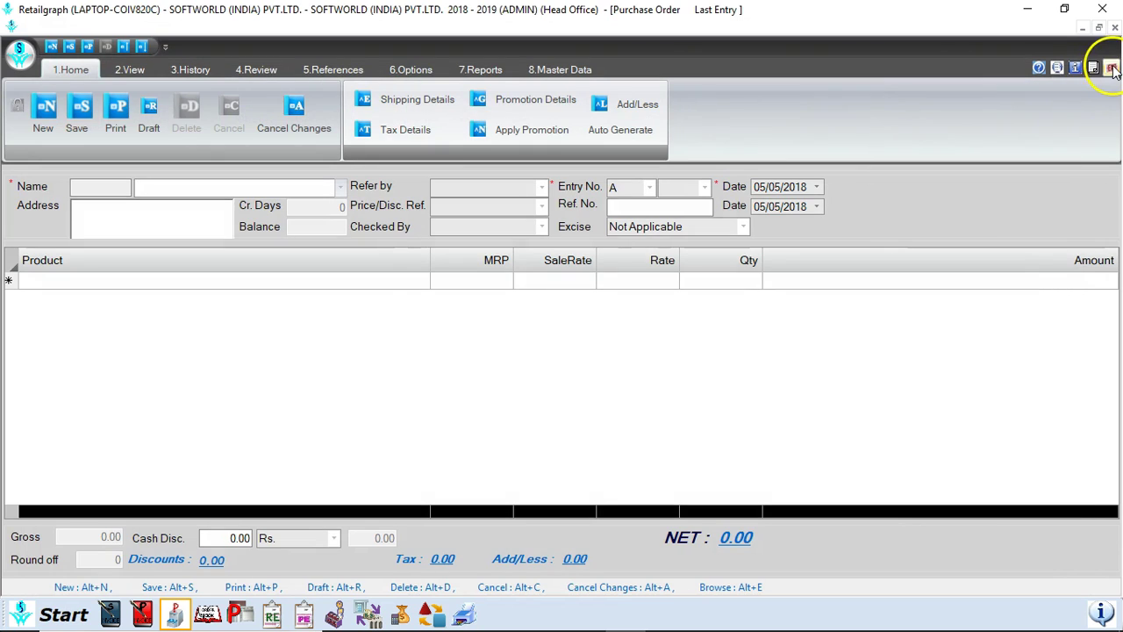
pyautogui.click(1112, 69)
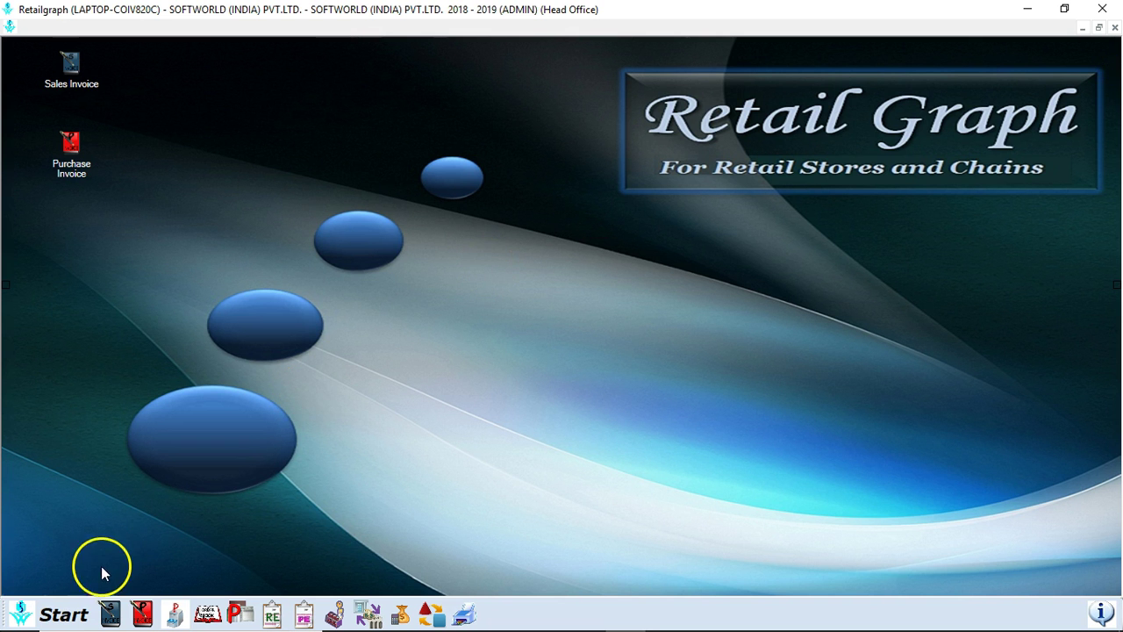
# Open the Receivables Ageing report from the Receipts group of the main menu
pyautogui.click(61, 611)
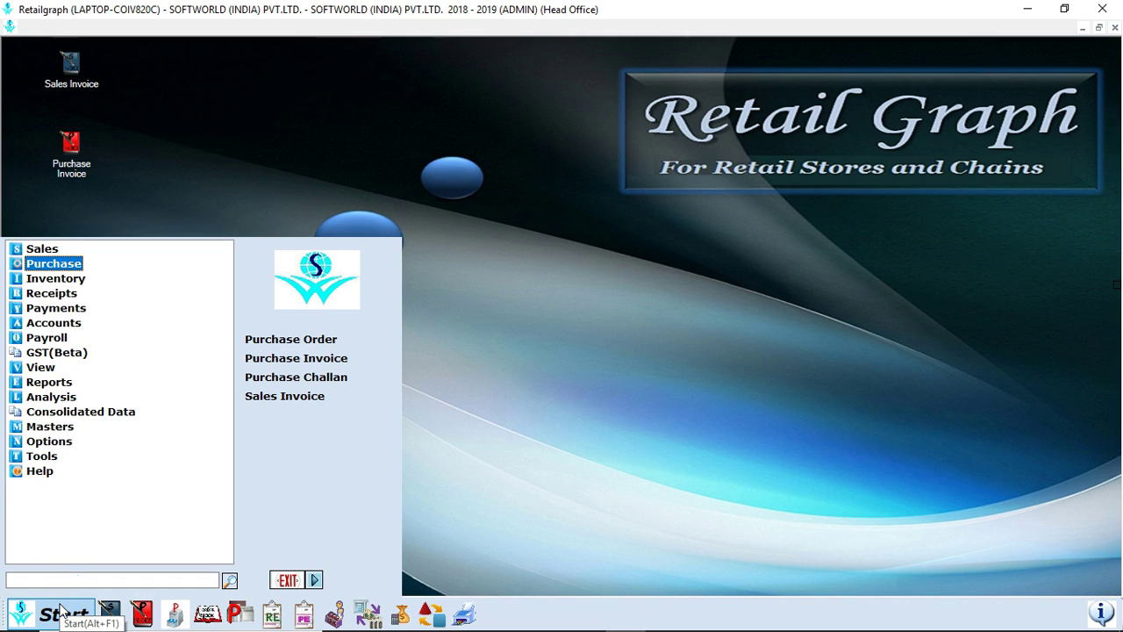
pyautogui.press('Down')
pyautogui.press('Down')
pyautogui.press('Right')
pyautogui.press('Down')
pyautogui.press('Down')
pyautogui.press('Down')
pyautogui.press('Down')
pyautogui.press('Down')
pyautogui.press('Down')
pyautogui.press('Down')
pyautogui.press('Down')
pyautogui.press('Down')
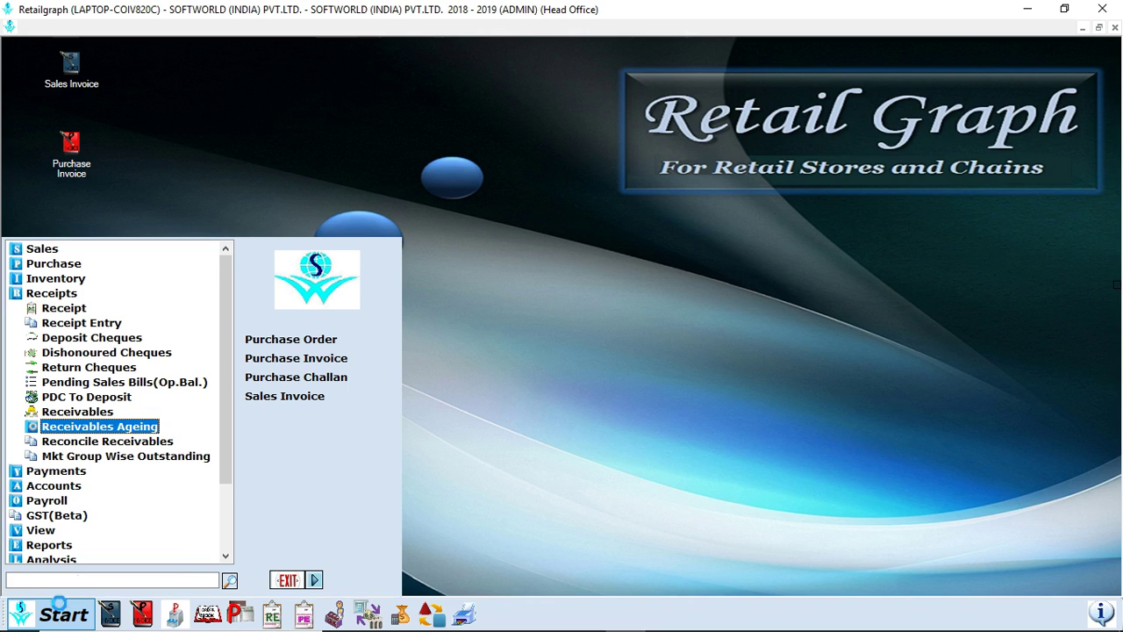
pyautogui.press('Return')
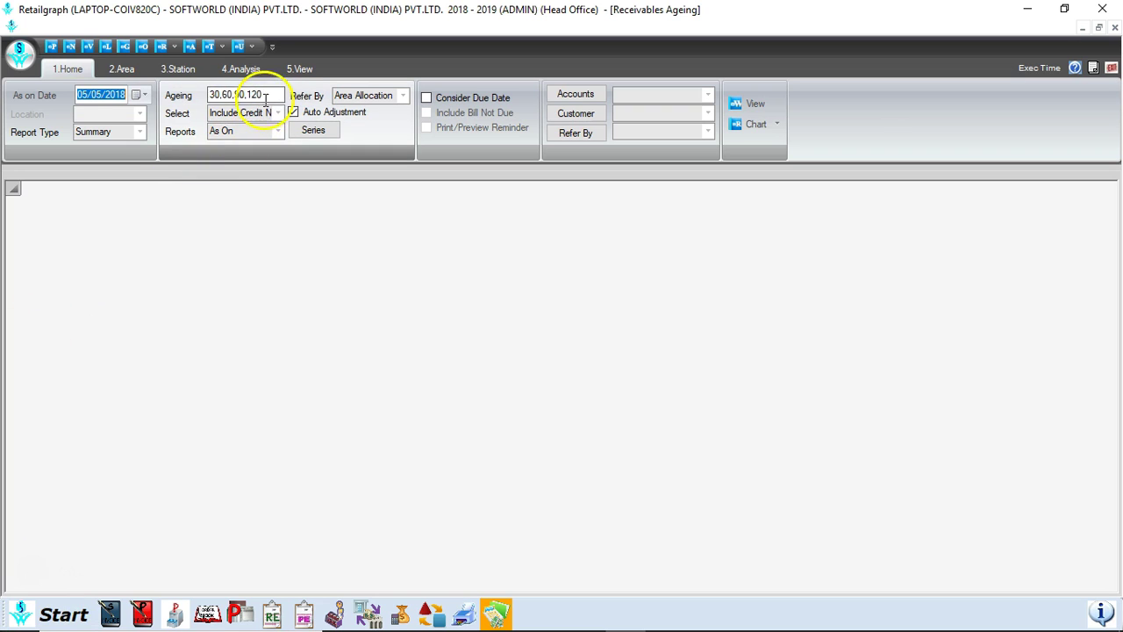
# View the summary receivables ageing as on 05/05/2018 with ageing periods 30,60,90,120 and close the report
pyautogui.moveTo(268, 94); pyautogui.dragTo(181, 98)
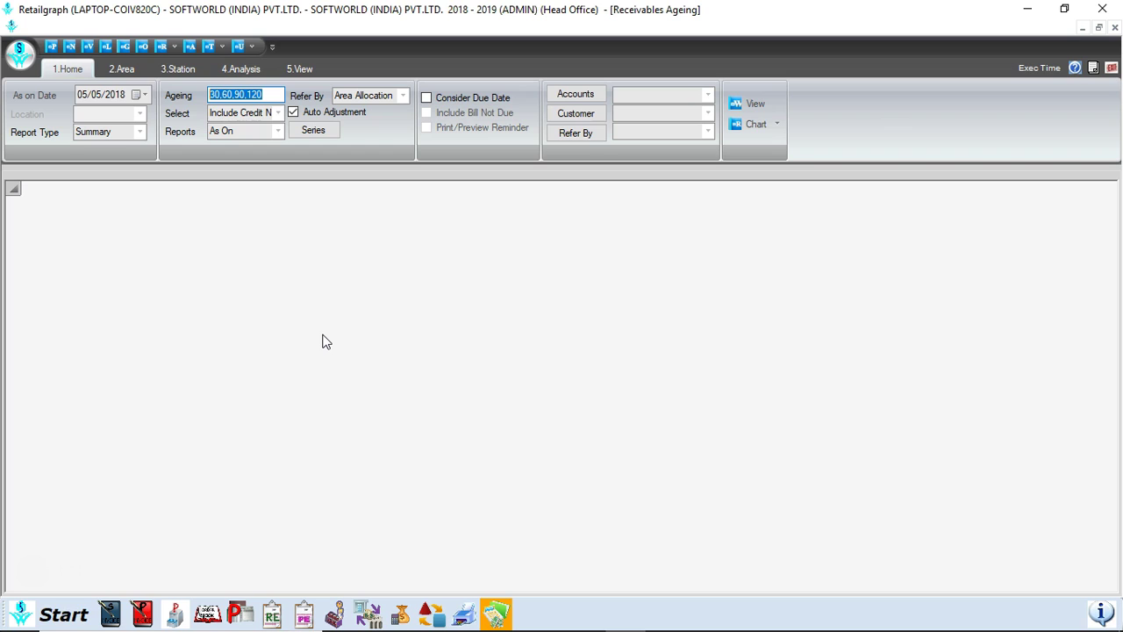
pyautogui.click(744, 104)
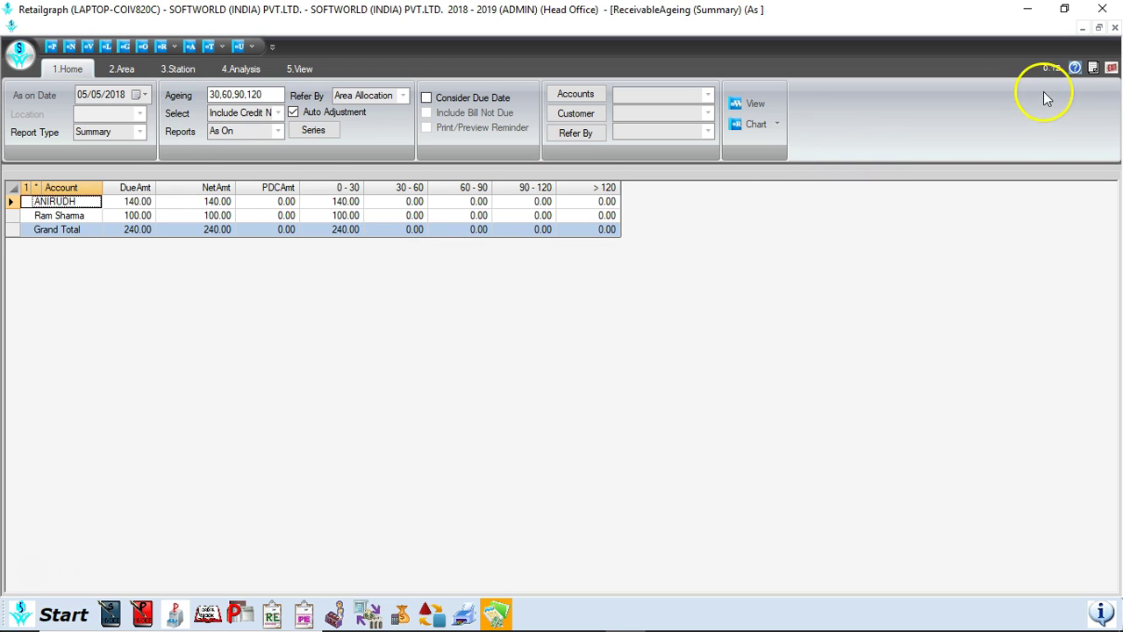
pyautogui.click(1111, 68)
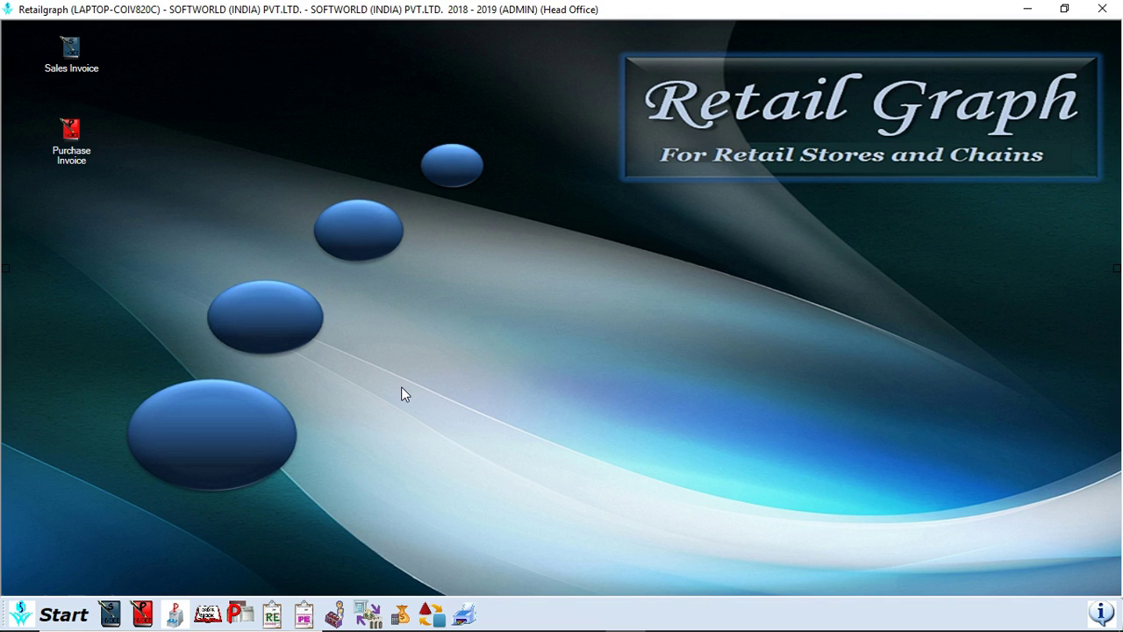
# Open System Default from the Options group of the main menu and submit the system default password
pyautogui.click(68, 606)
pyautogui.press('Down')
pyautogui.press('Down')
pyautogui.press('Down')
pyautogui.press('Down')
pyautogui.press('Down')
pyautogui.press('Down')
pyautogui.press('Down')
pyautogui.press('Down')
pyautogui.press('Down')
pyautogui.press('Down')
pyautogui.press('Down')
pyautogui.press('Down')
pyautogui.press('Down')
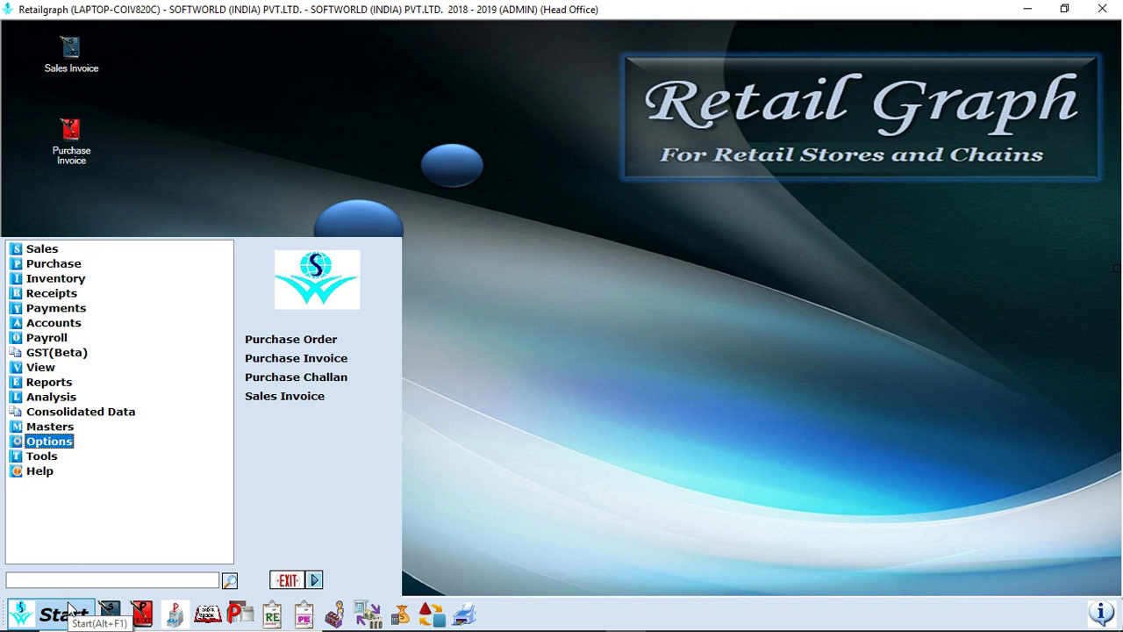
pyautogui.press('Right')
pyautogui.press('Down')
pyautogui.press('Down')
pyautogui.press('Down')
pyautogui.press('Down')
pyautogui.press('Down')
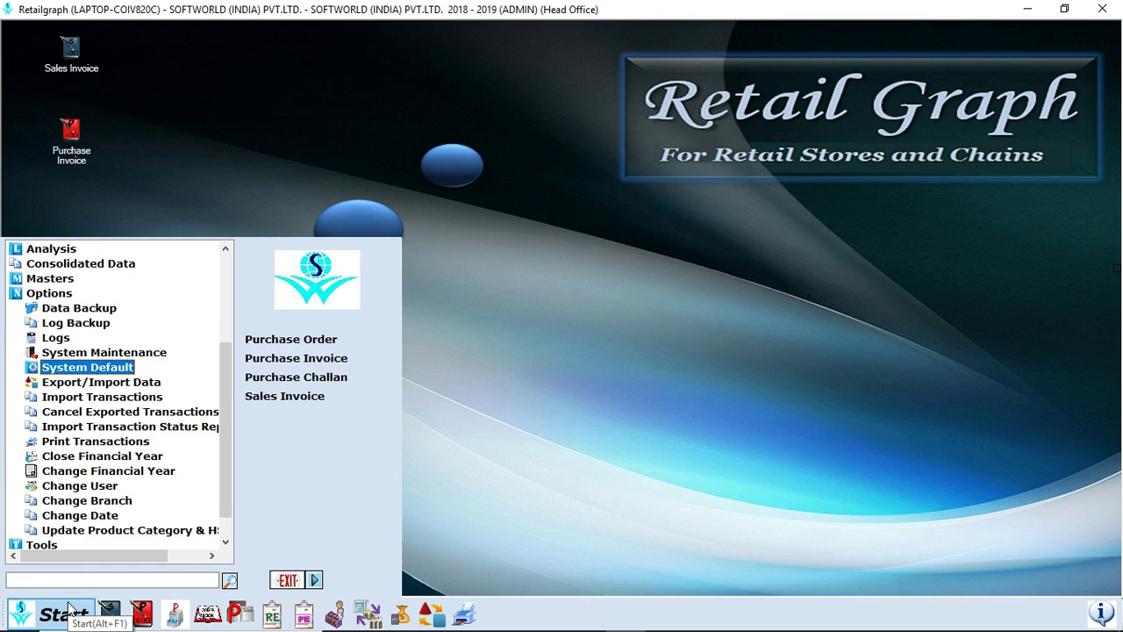
pyautogui.press('Return')
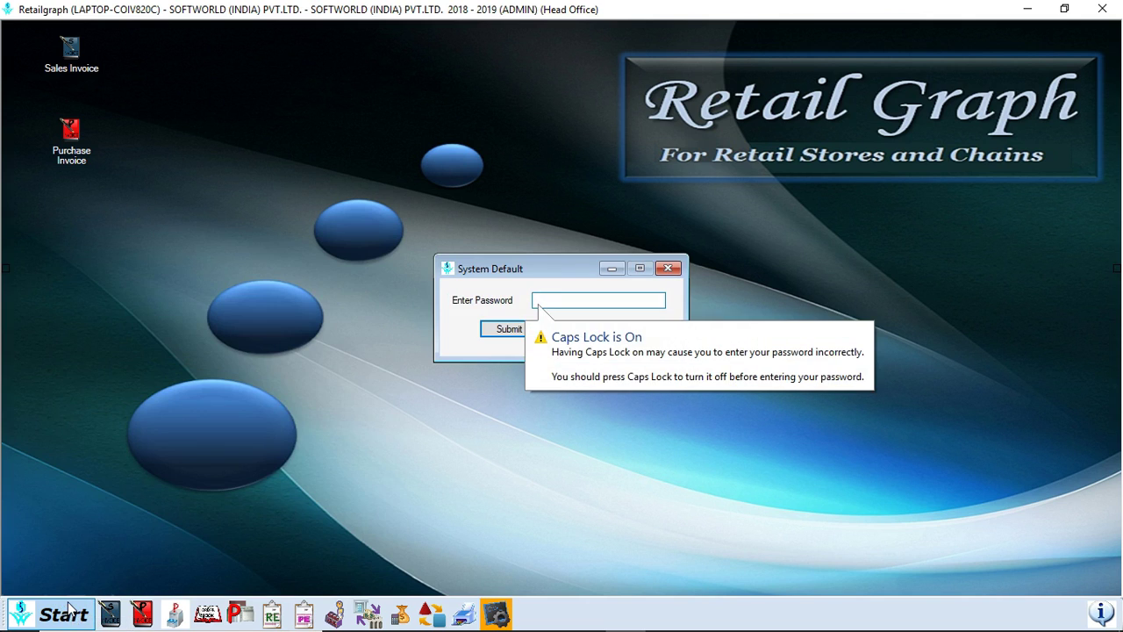
pyautogui.write('*******')
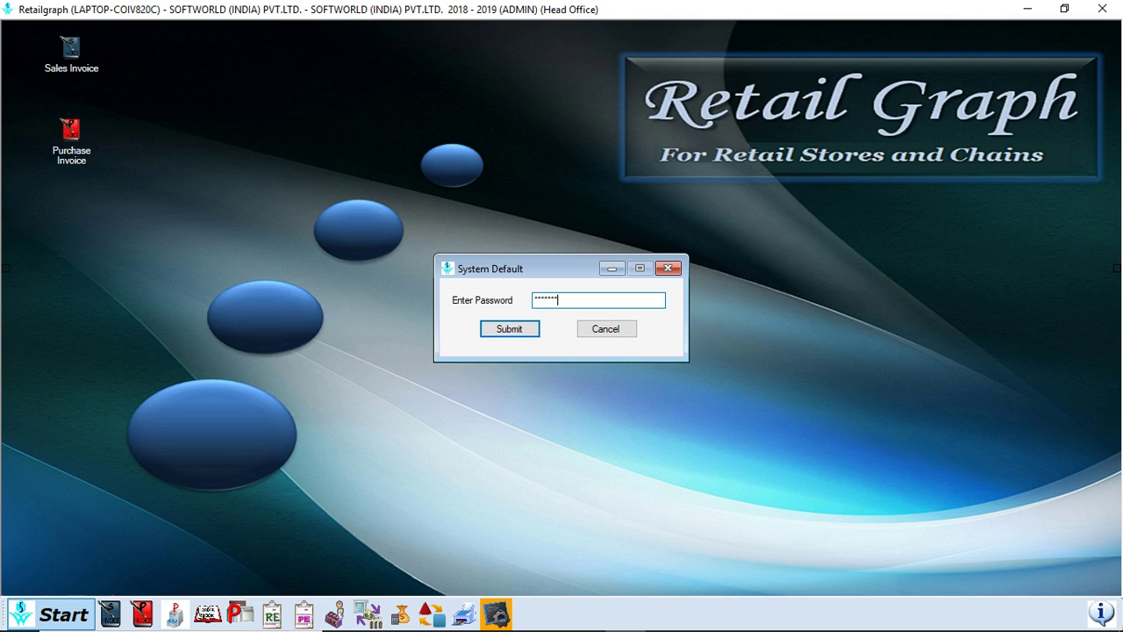
pyautogui.press('Return')
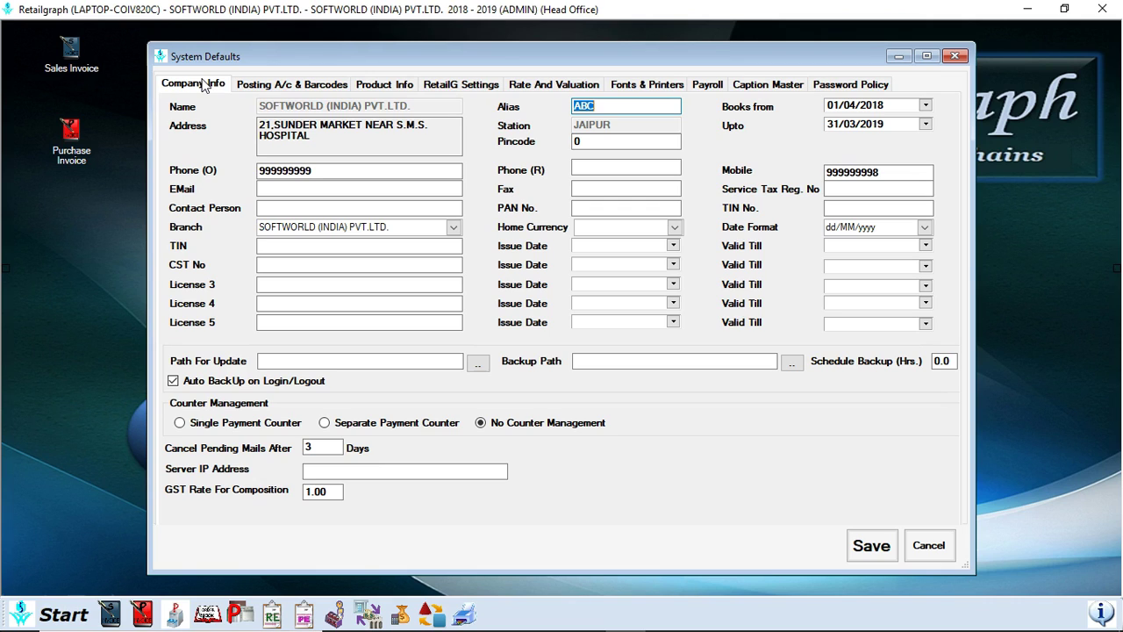
# Examine the system default settings from Posting A/c & Barcodes through Password Policy and close them without saving
pyautogui.click(281, 86)
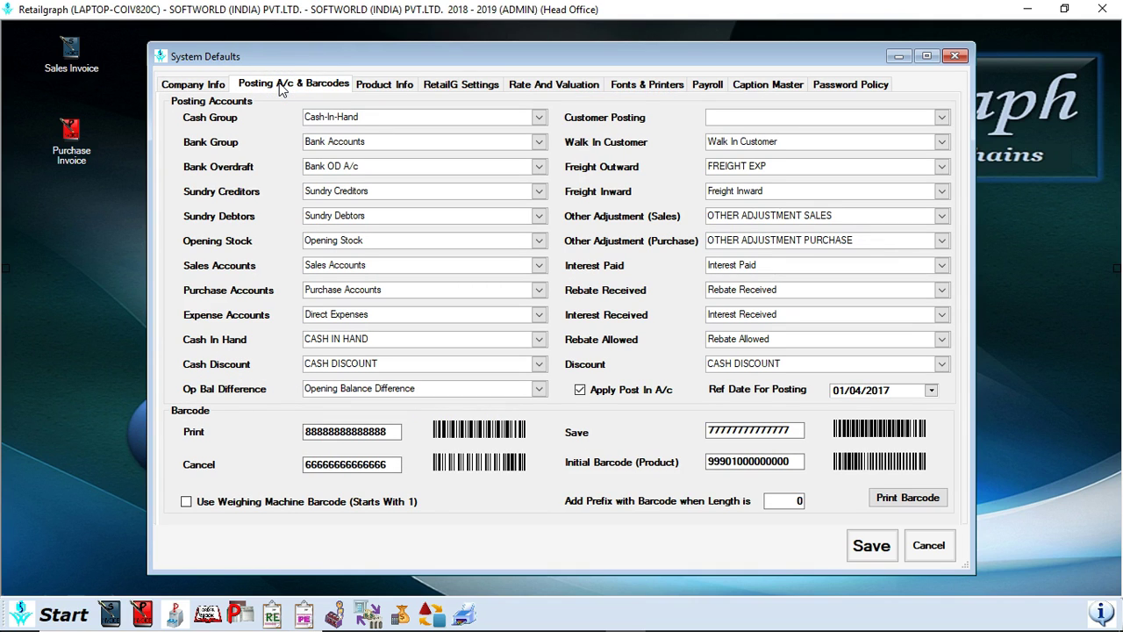
pyautogui.click(375, 85)
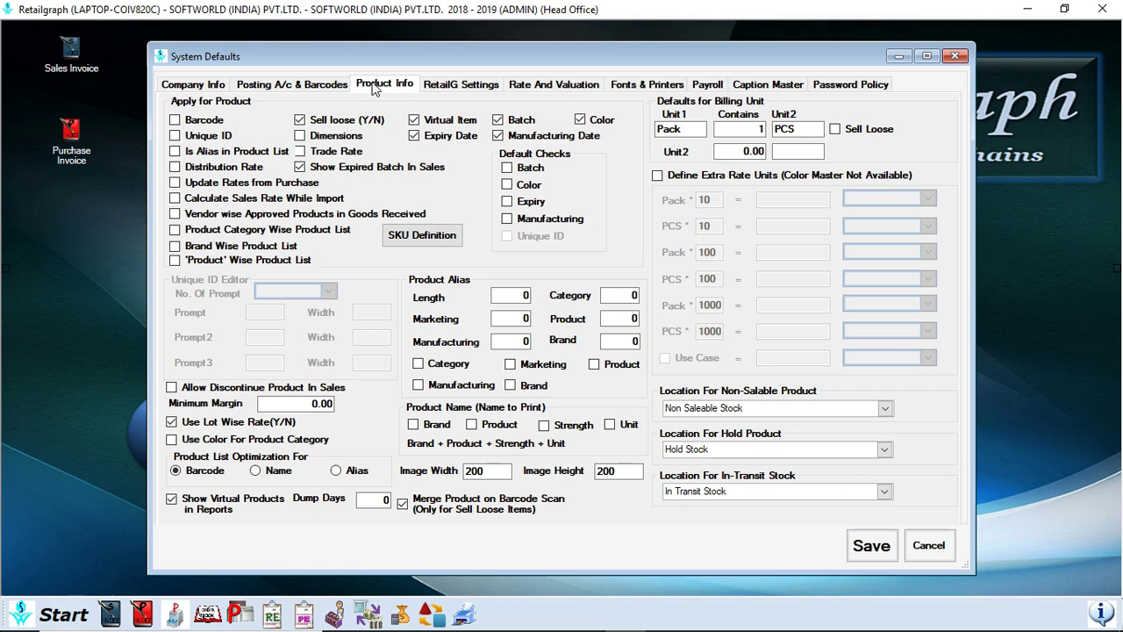
pyautogui.click(439, 86)
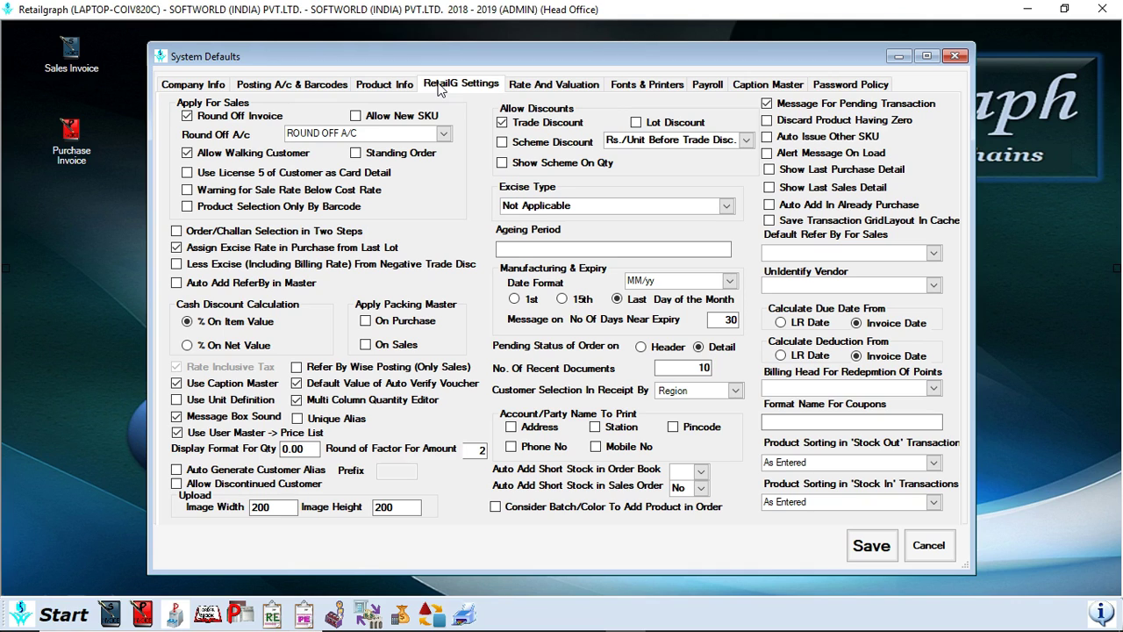
pyautogui.click(523, 83)
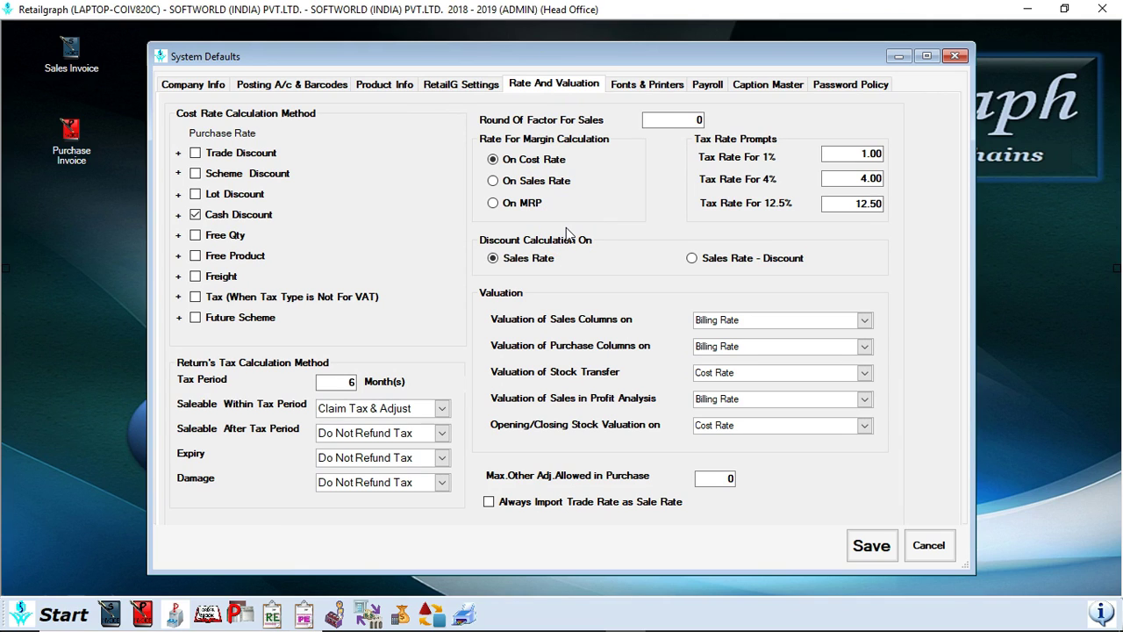
pyautogui.click(647, 83)
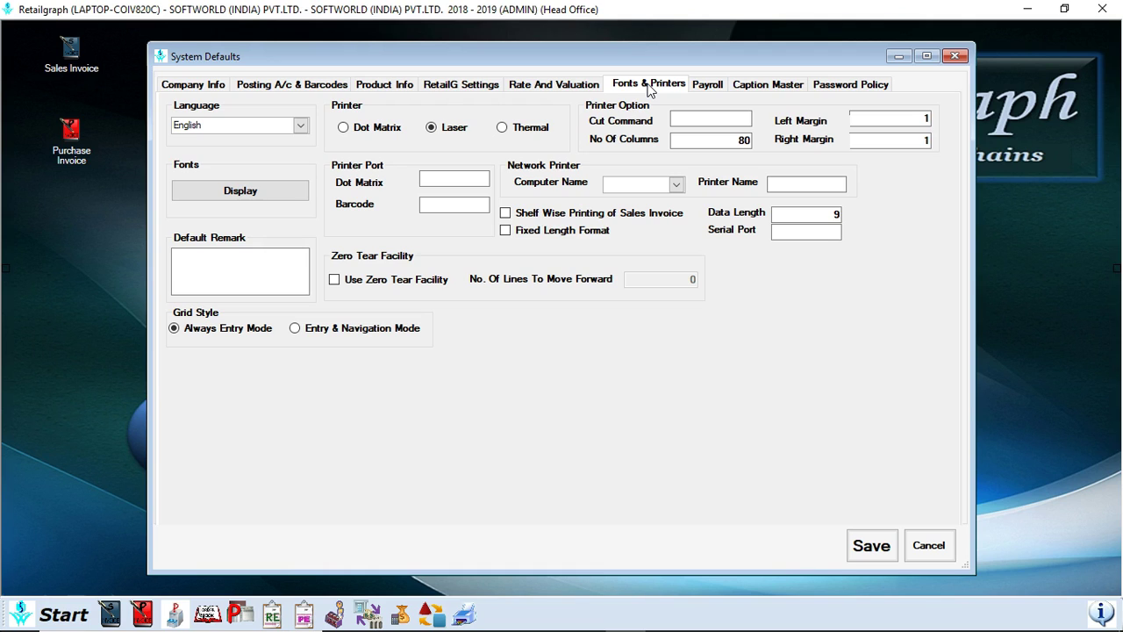
pyautogui.click(707, 84)
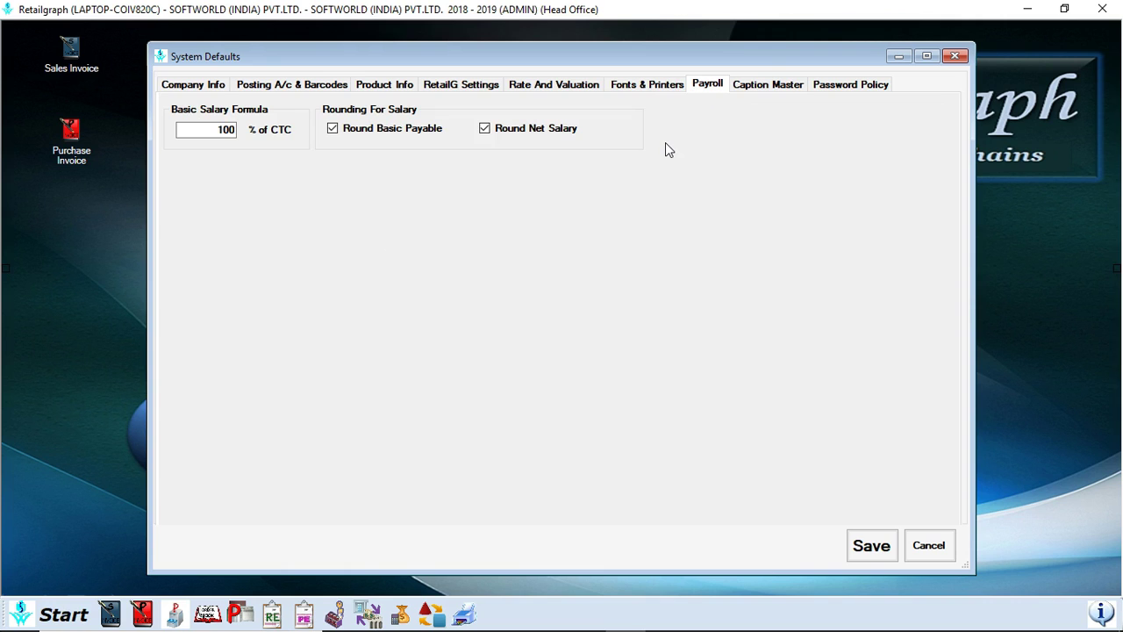
pyautogui.click(757, 89)
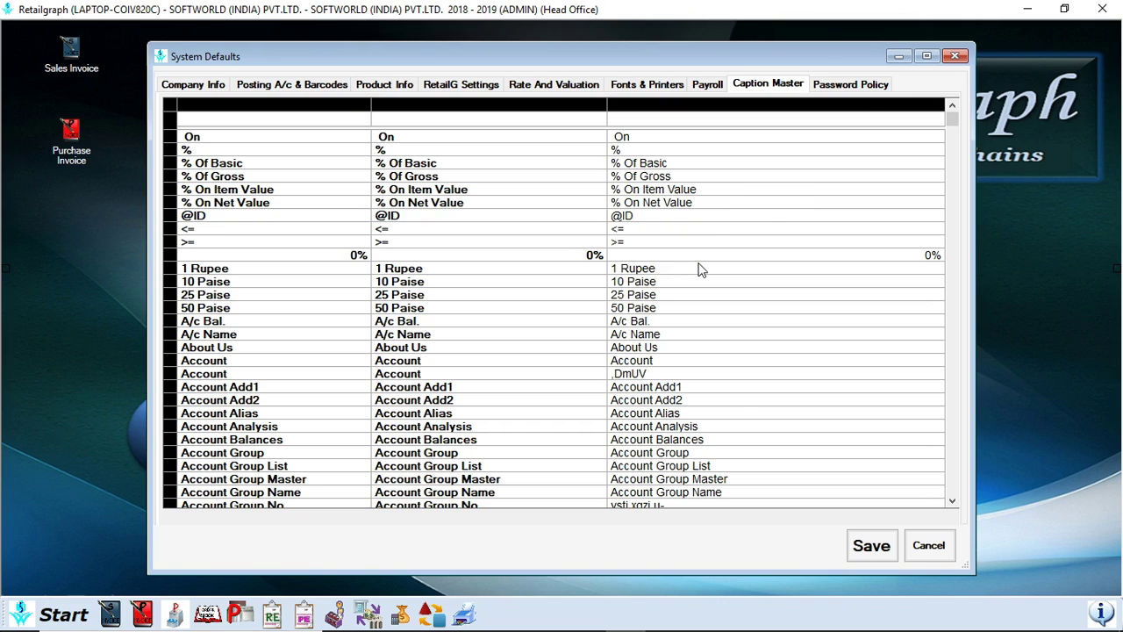
pyautogui.click(853, 84)
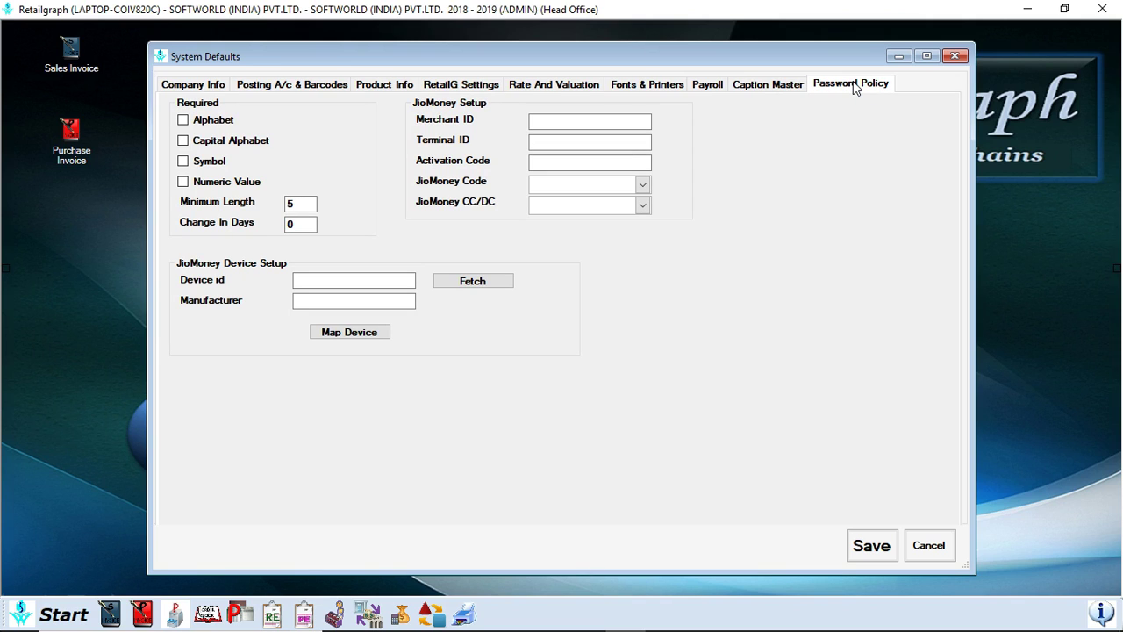
pyautogui.click(841, 201)
pyautogui.click(930, 543)
pyautogui.click(929, 545)
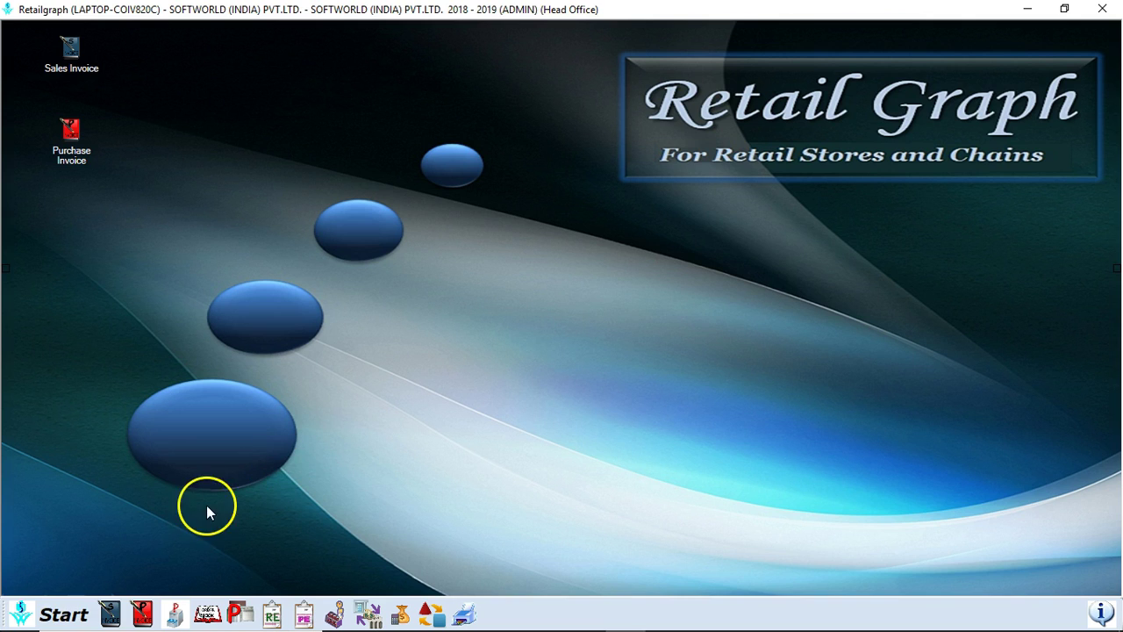
# Open Export/Import Data from the Options group of the main menu
pyautogui.click(78, 612)
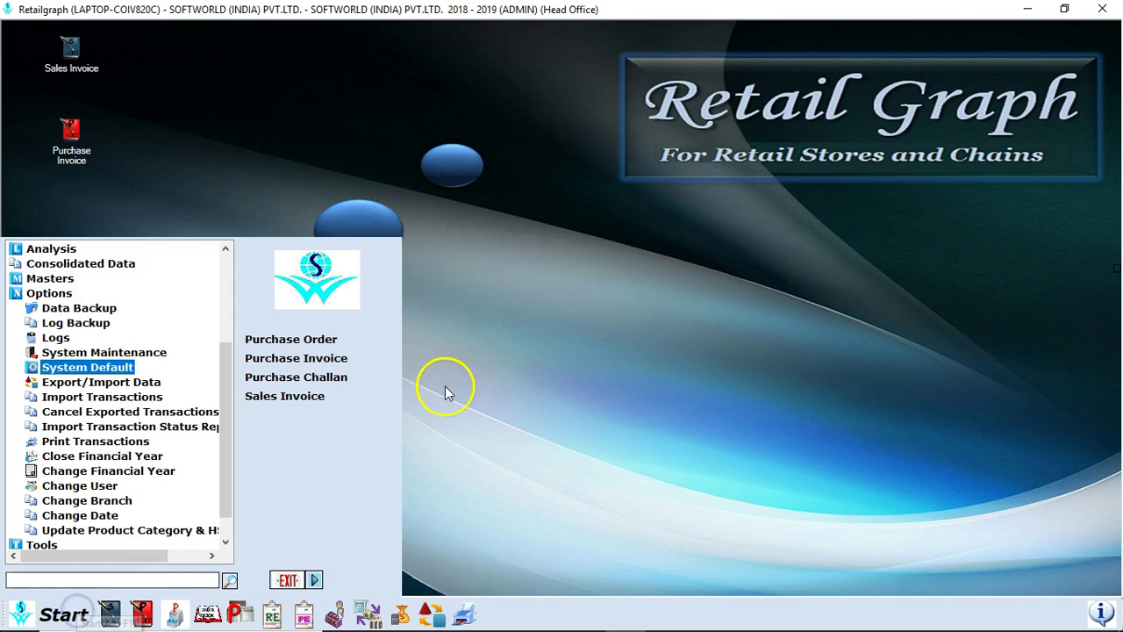
pyautogui.press('Left')
pyautogui.press('Left')
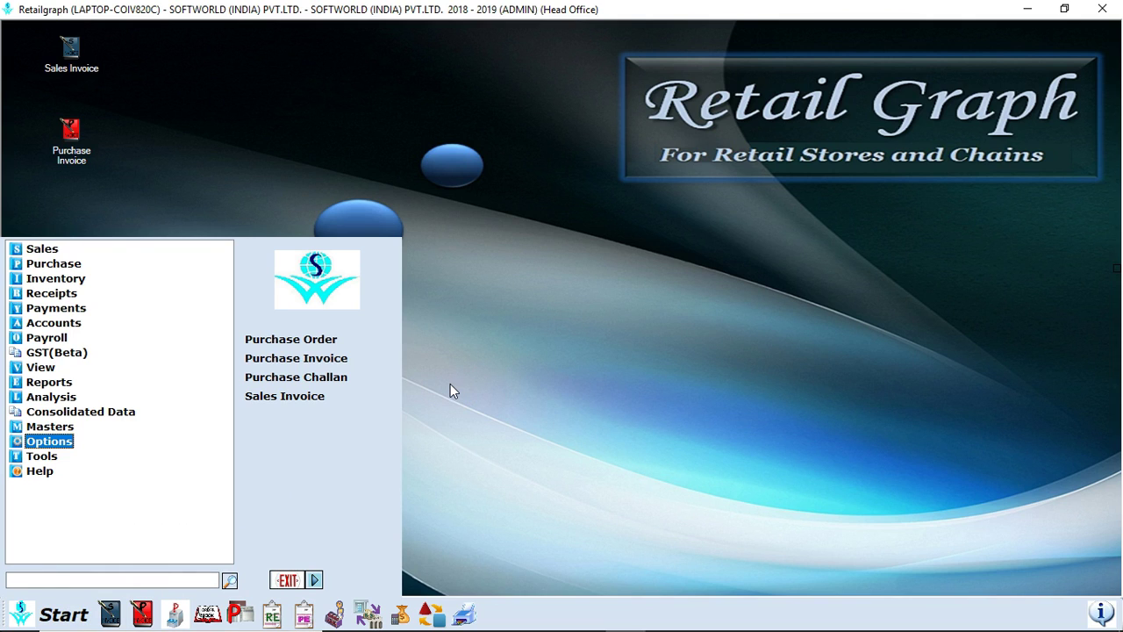
pyautogui.press('Right')
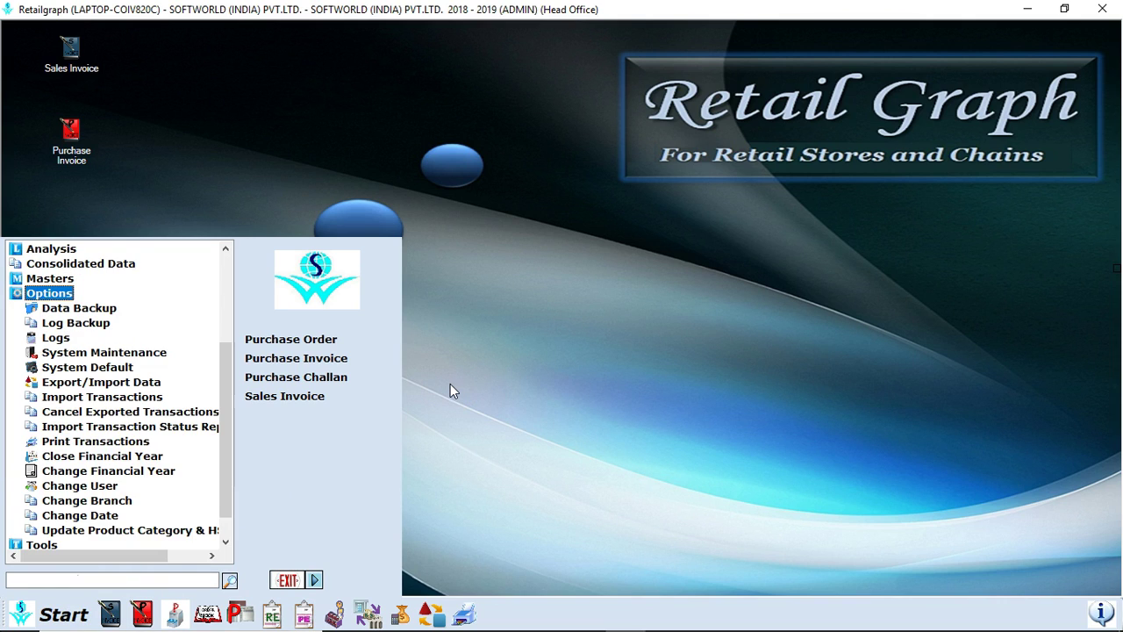
pyautogui.press('Down')
pyautogui.press('Down')
pyautogui.press('Down')
pyautogui.press('Down')
pyautogui.press('Down')
pyautogui.press('Down')
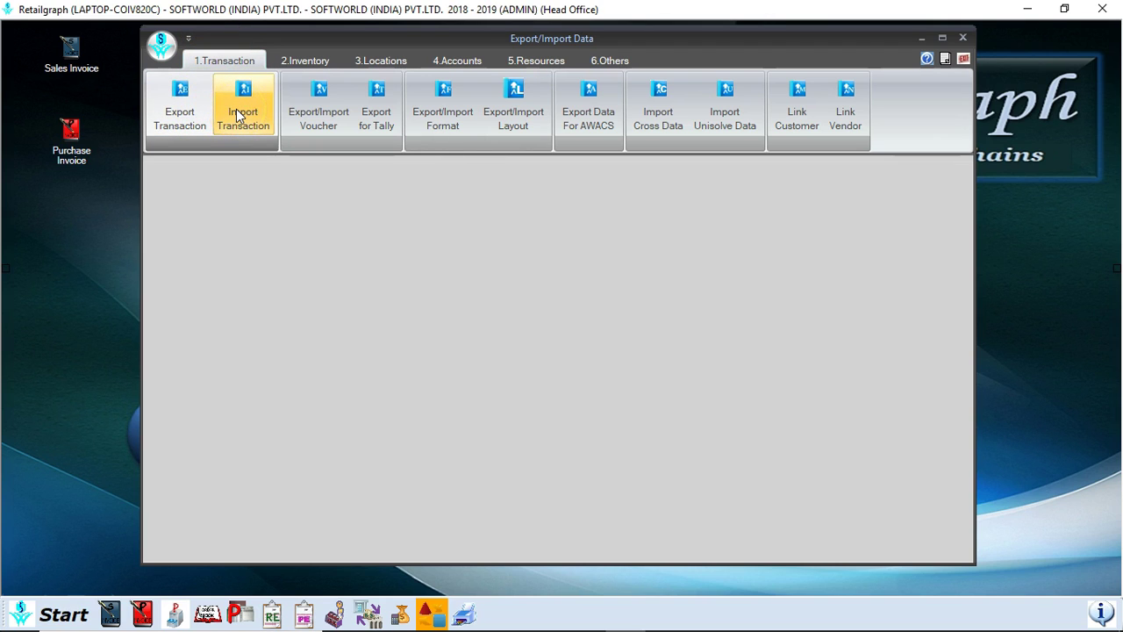
# Examine the export/import options for transactions, inventory, locations, accounts, resources and others, including the Tally, AWACS and CSV format entries
pyautogui.click(312, 111)
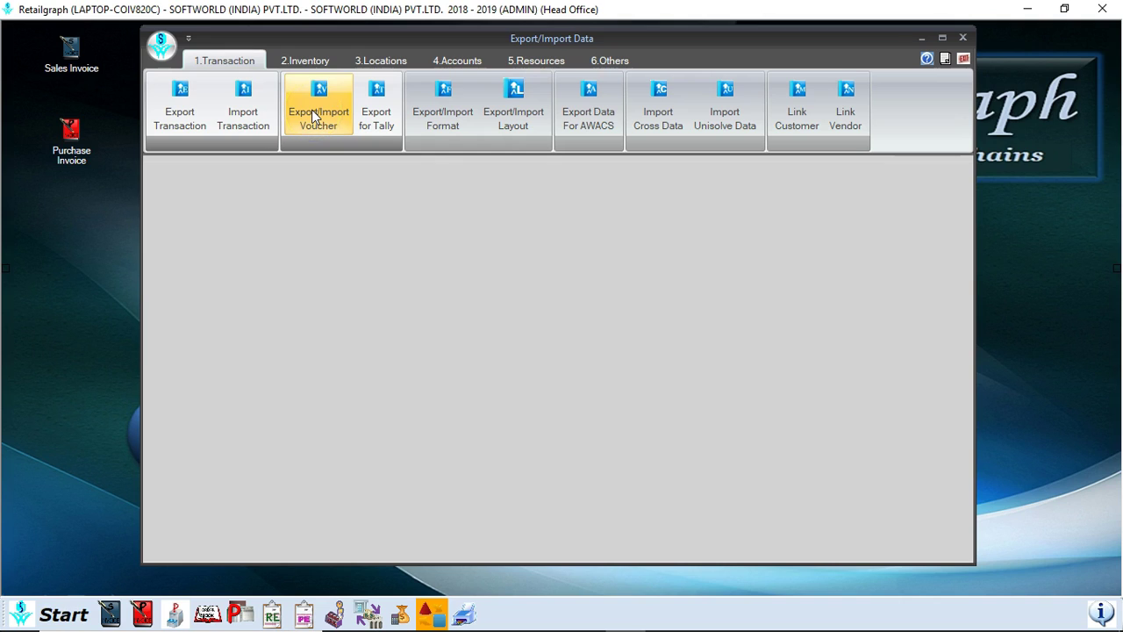
pyautogui.click(366, 113)
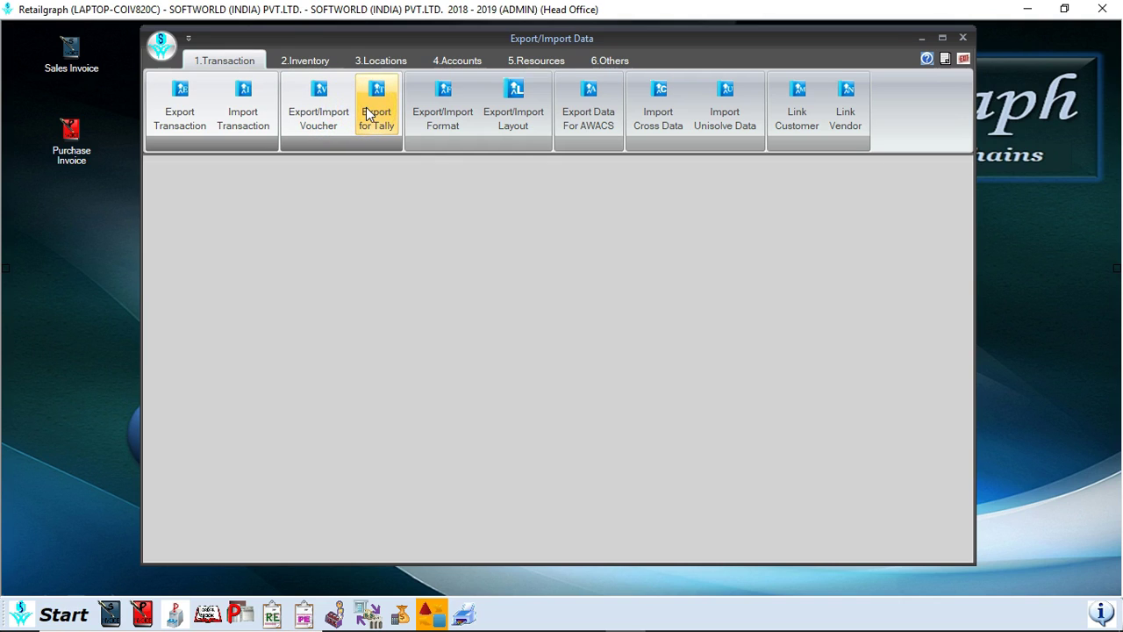
pyautogui.click(413, 103)
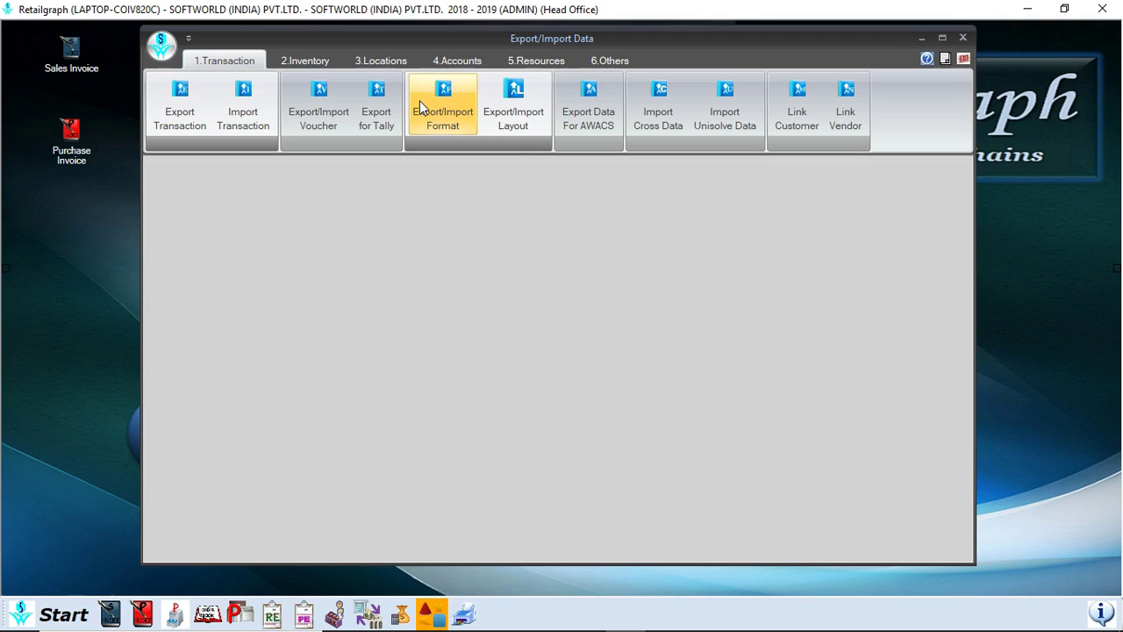
pyautogui.click(578, 105)
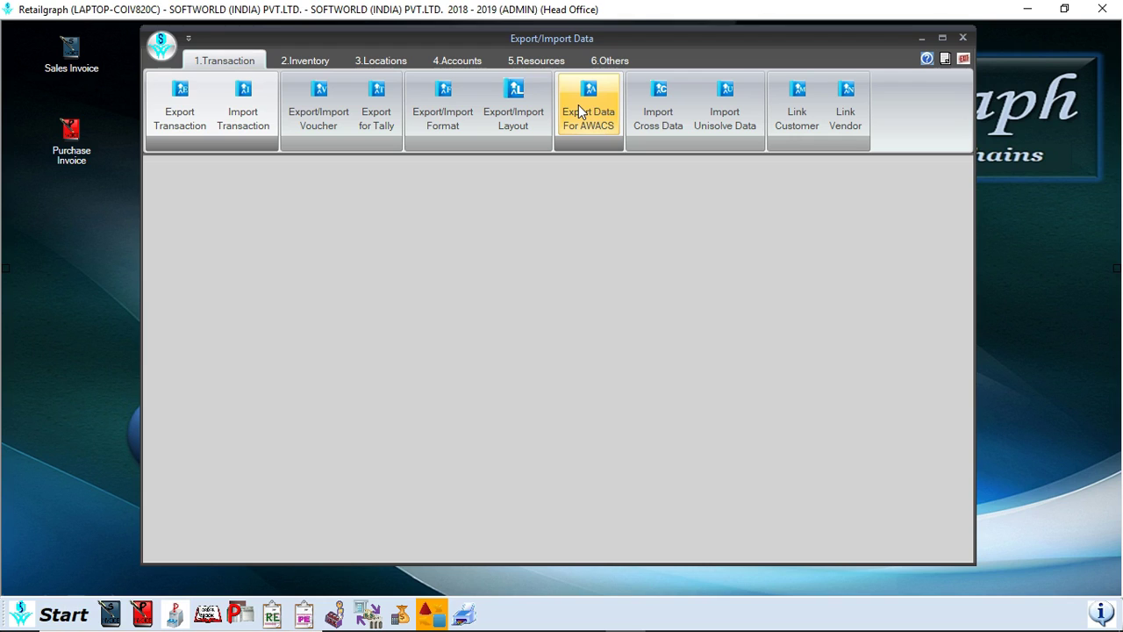
pyautogui.click(309, 63)
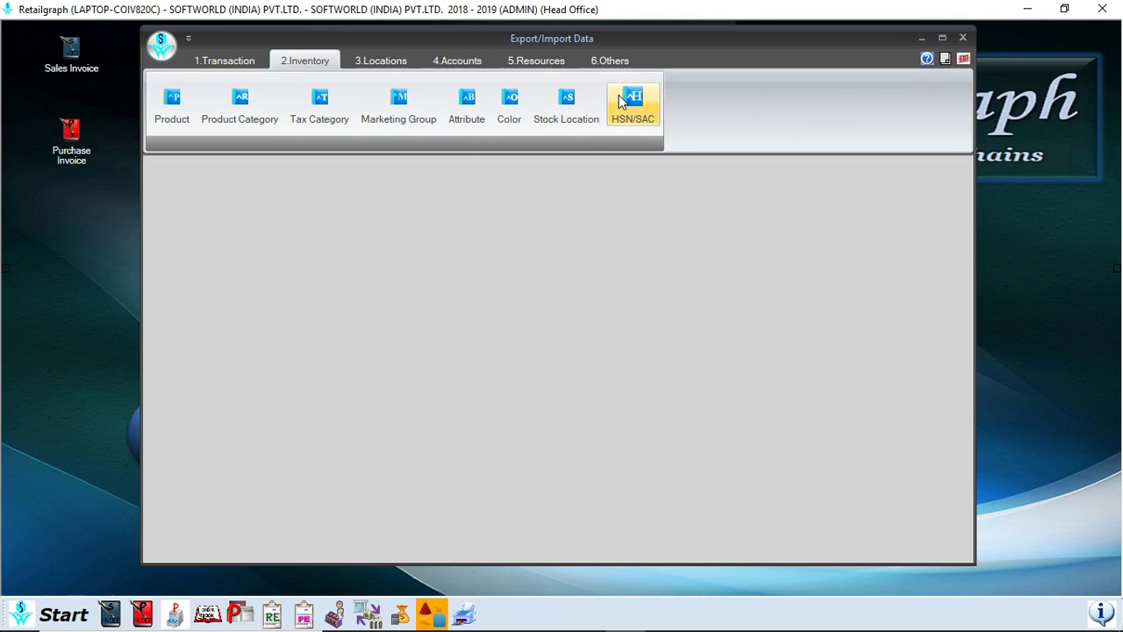
pyautogui.click(389, 61)
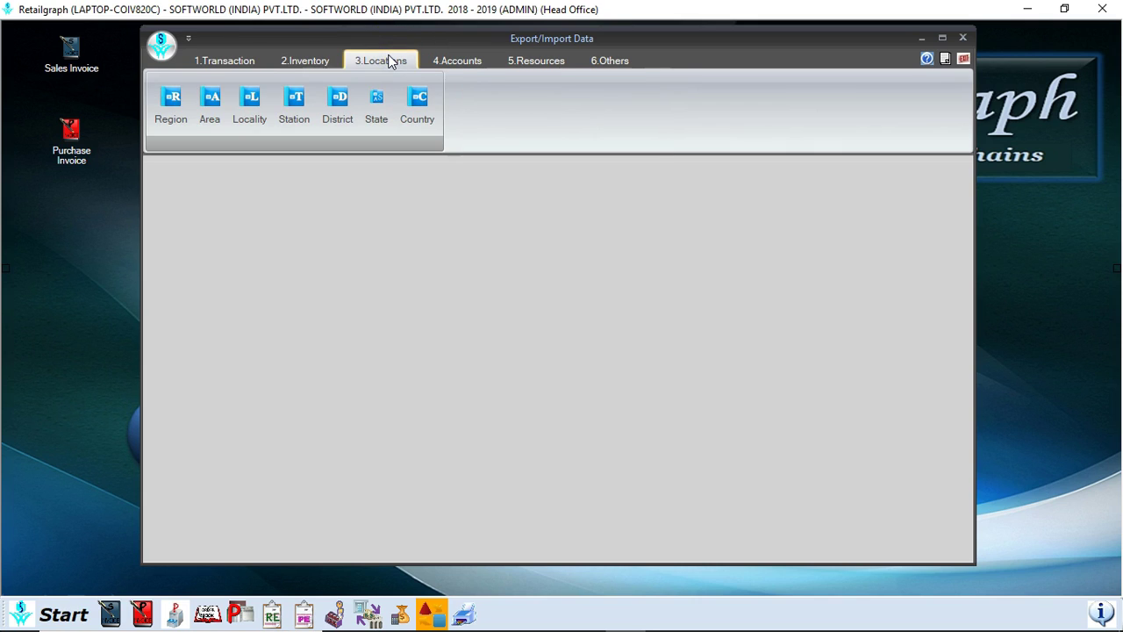
pyautogui.click(175, 112)
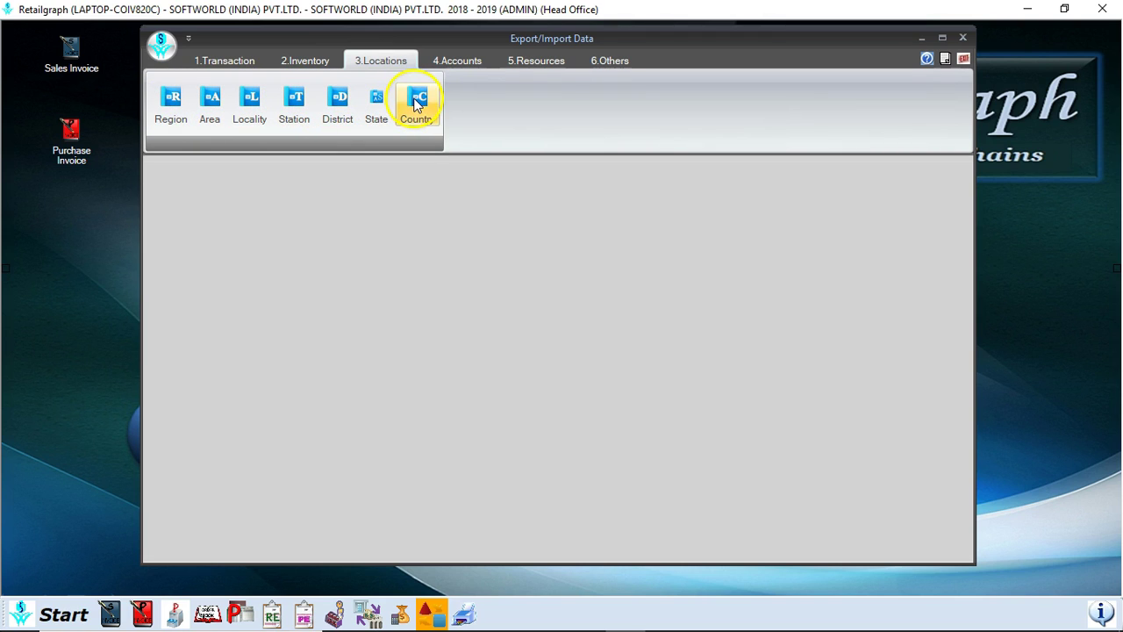
pyautogui.click(448, 62)
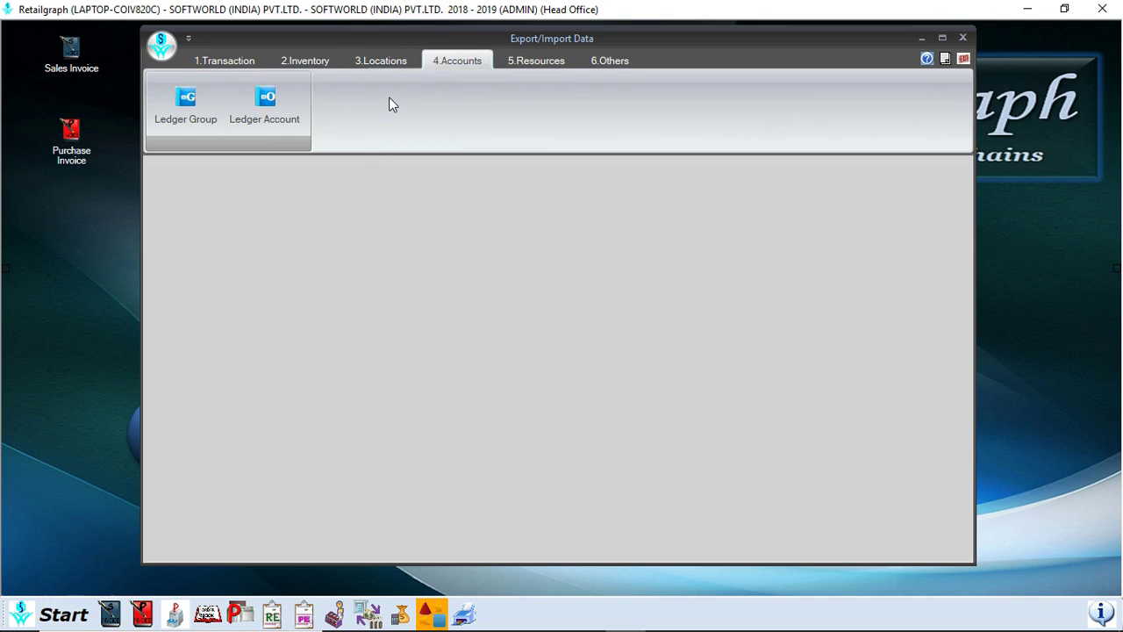
pyautogui.click(537, 60)
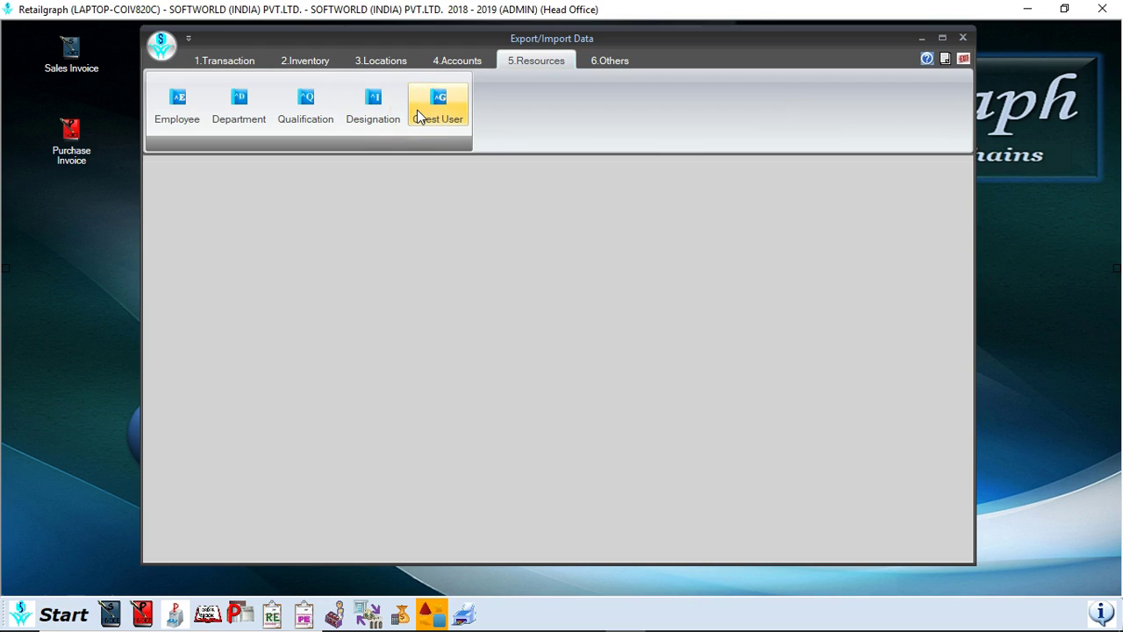
pyautogui.click(605, 59)
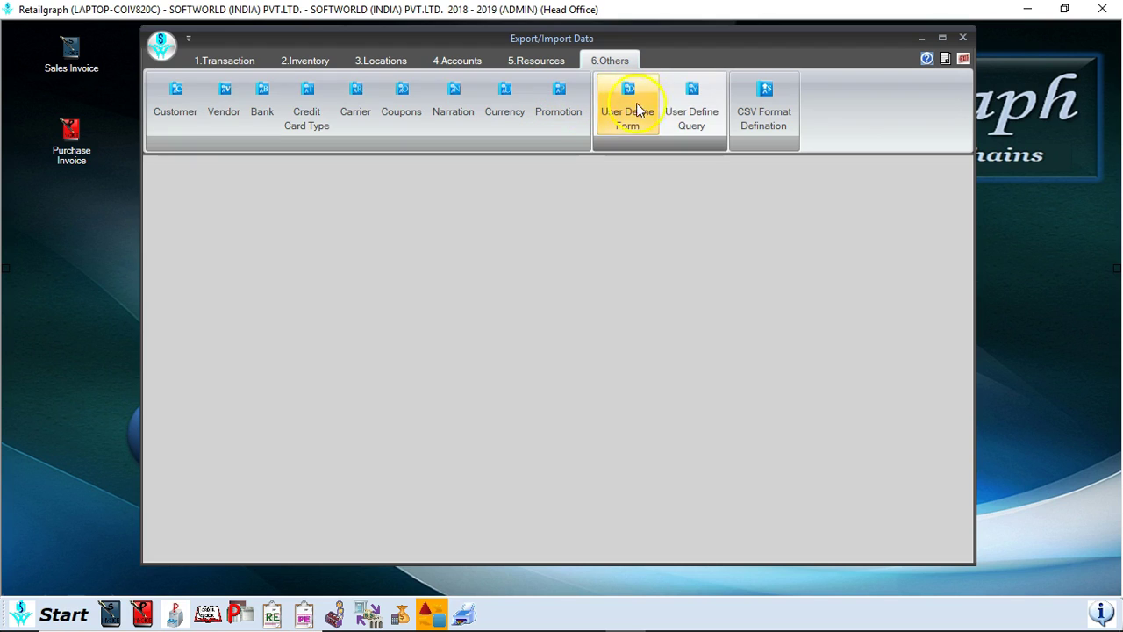
pyautogui.click(761, 104)
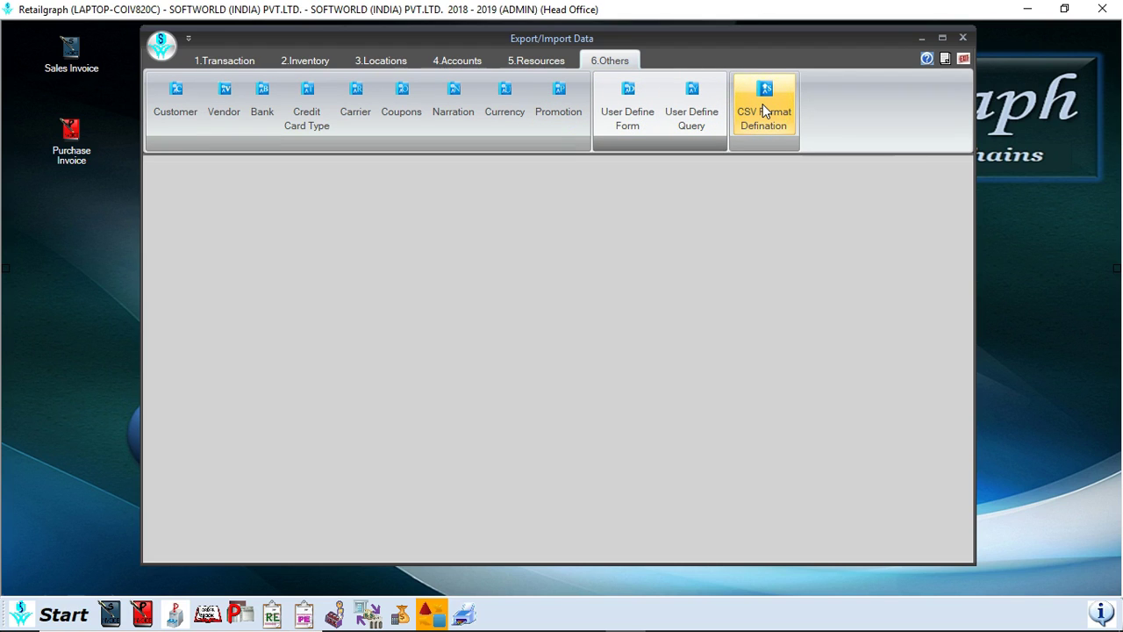
pyautogui.click(759, 174)
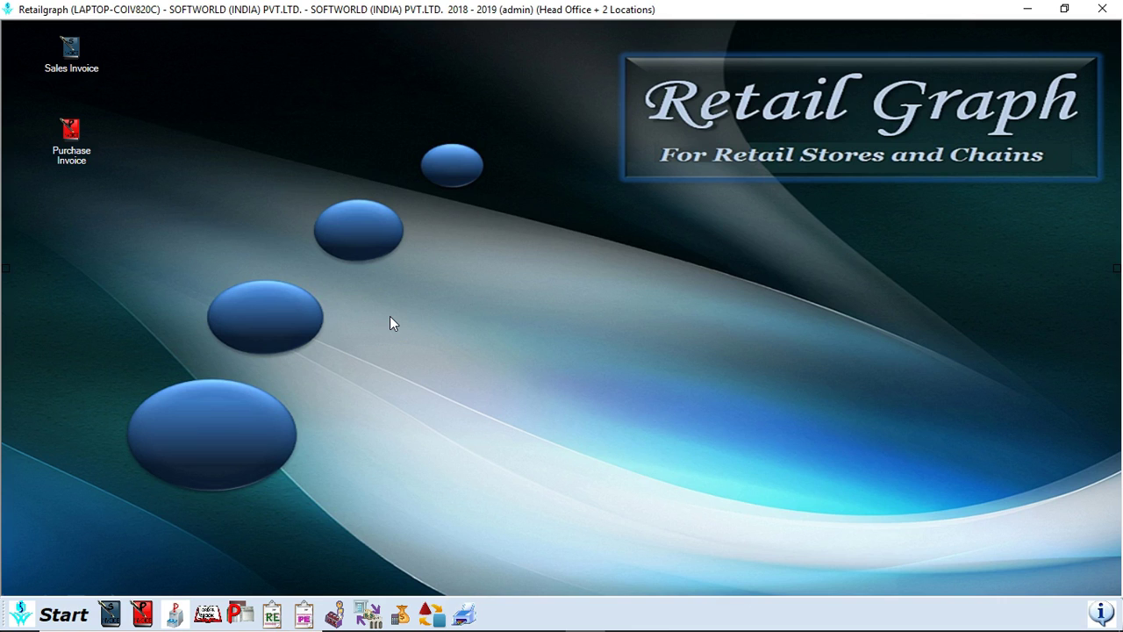
# Open the Product Wise Sales report from the Sales Reports group of the main menu
pyautogui.click(63, 611)
pyautogui.press('Down')
pyautogui.press('Down')
pyautogui.press('Down')
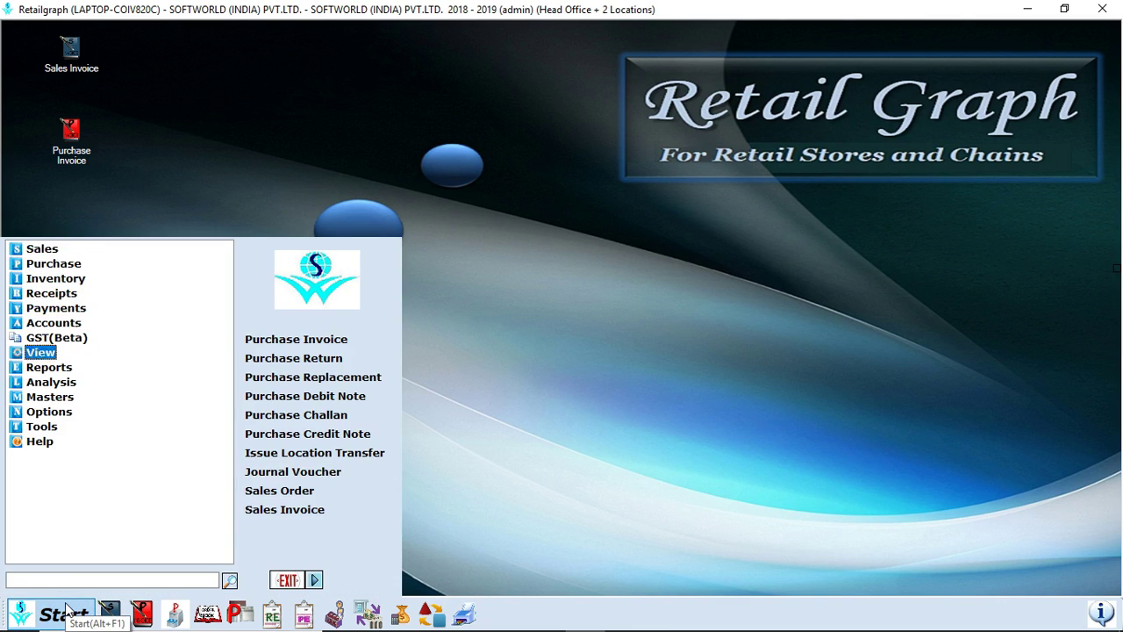
pyautogui.press('Down')
pyautogui.press('Right')
pyautogui.press('Down')
pyautogui.press('Right')
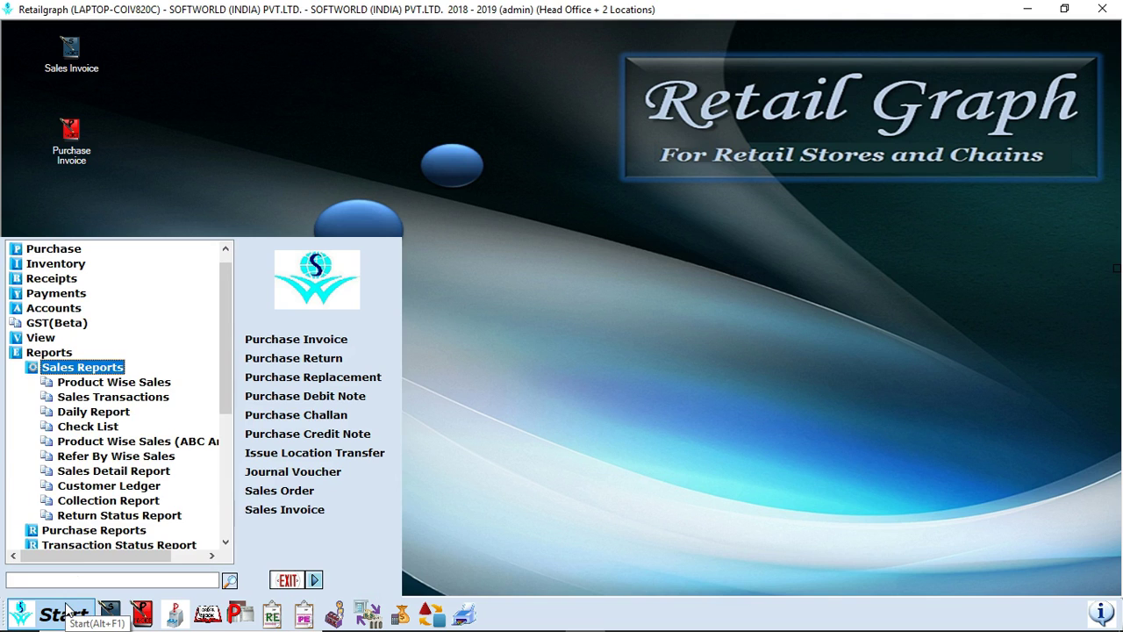
pyautogui.press('Down')
pyautogui.press('Return')
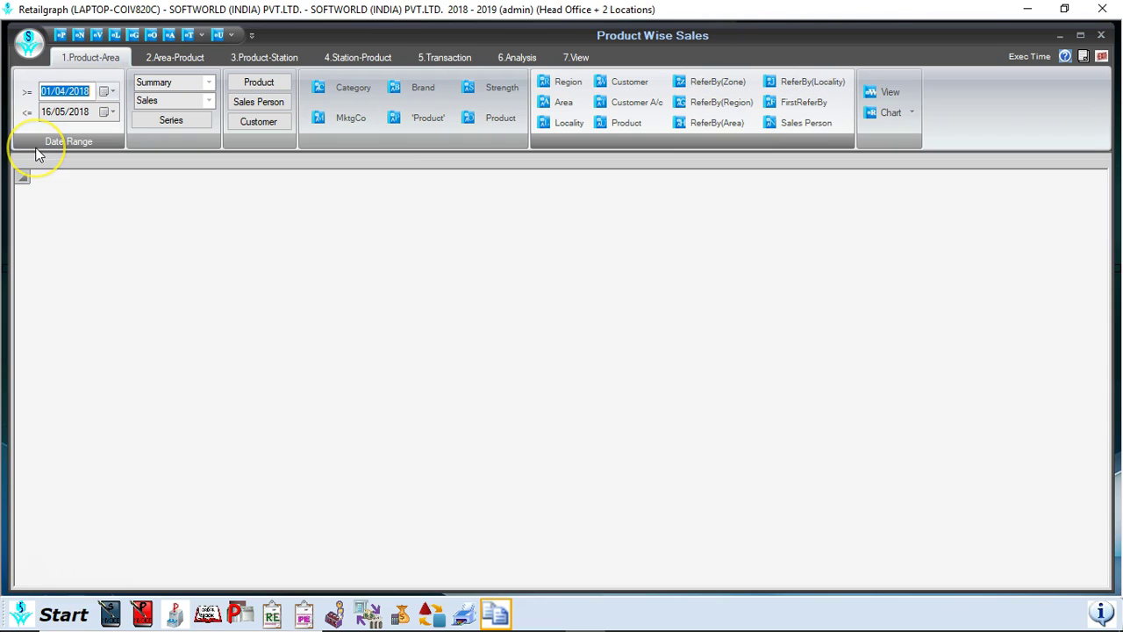
# Examine the sales report's date range, summary types, sales transaction combinations and series list, and cancel the series selection
pyautogui.click(46, 112)
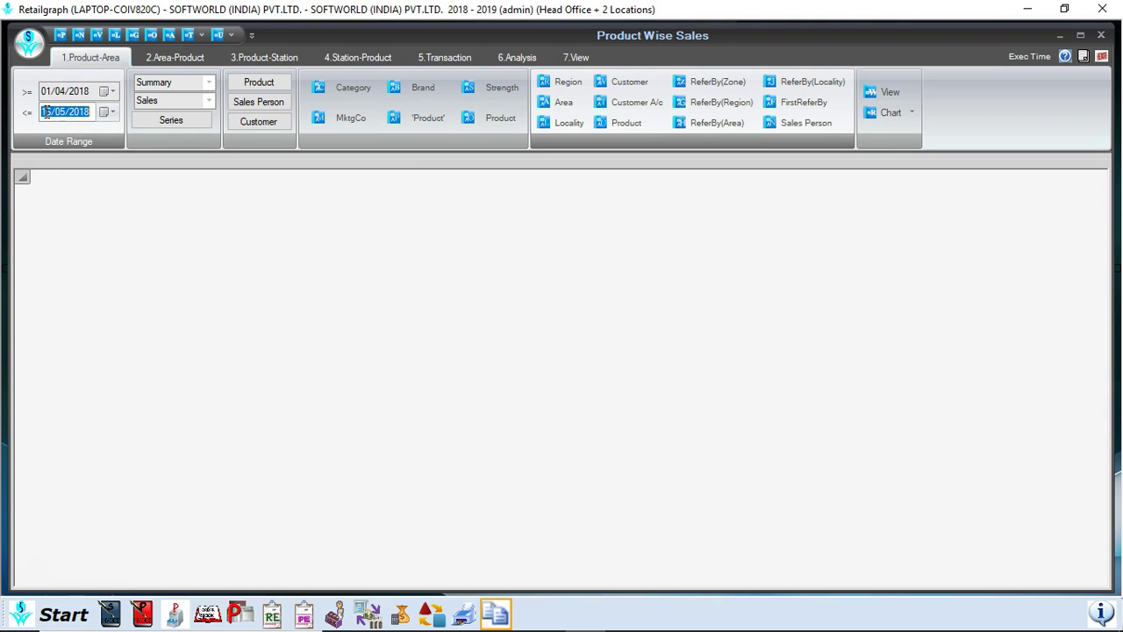
pyautogui.click(209, 83)
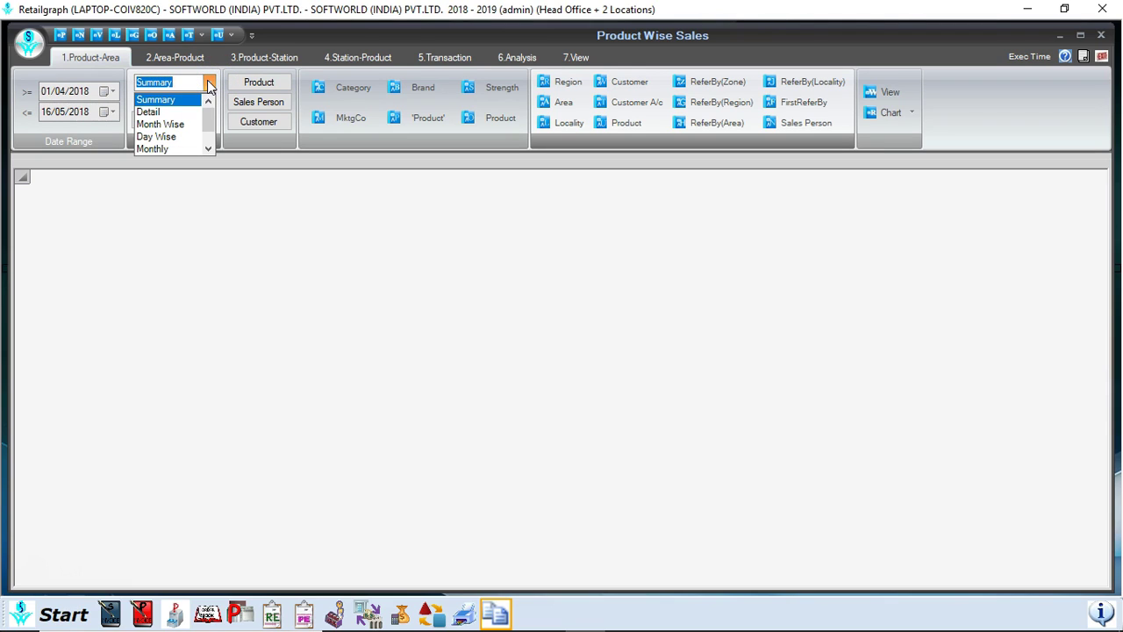
pyautogui.click(208, 83)
pyautogui.click(210, 101)
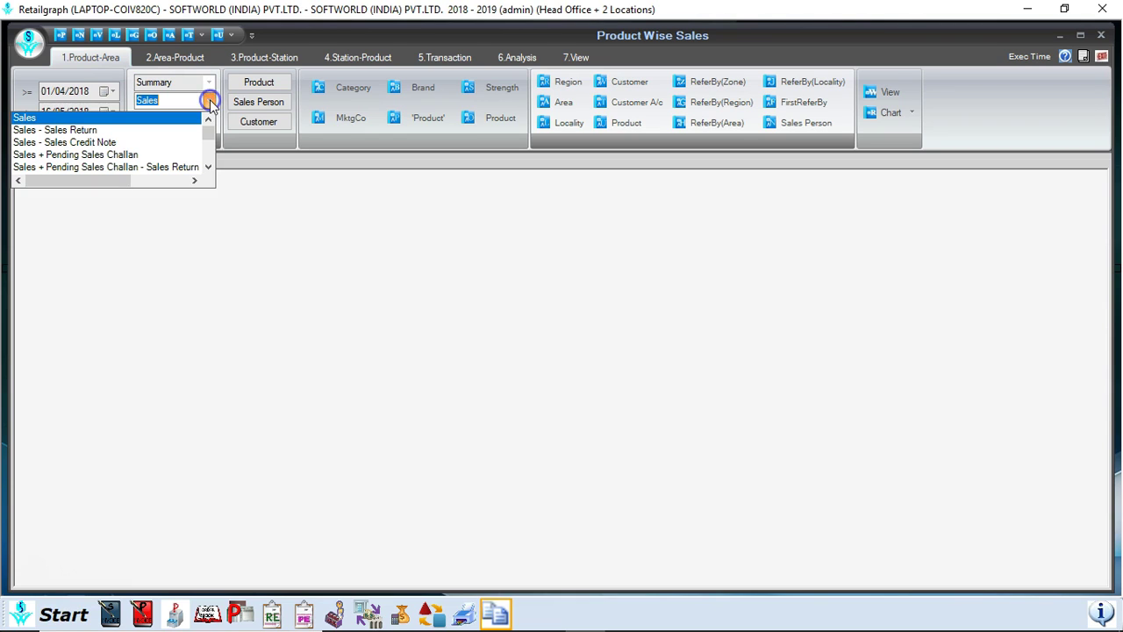
pyautogui.moveTo(208, 131)
pyautogui.mouseDown()
pyautogui.moveTo(208, 150)
pyautogui.moveTo(213, 125)
pyautogui.mouseUp()
pyautogui.click(209, 101)
pyautogui.click(200, 120)
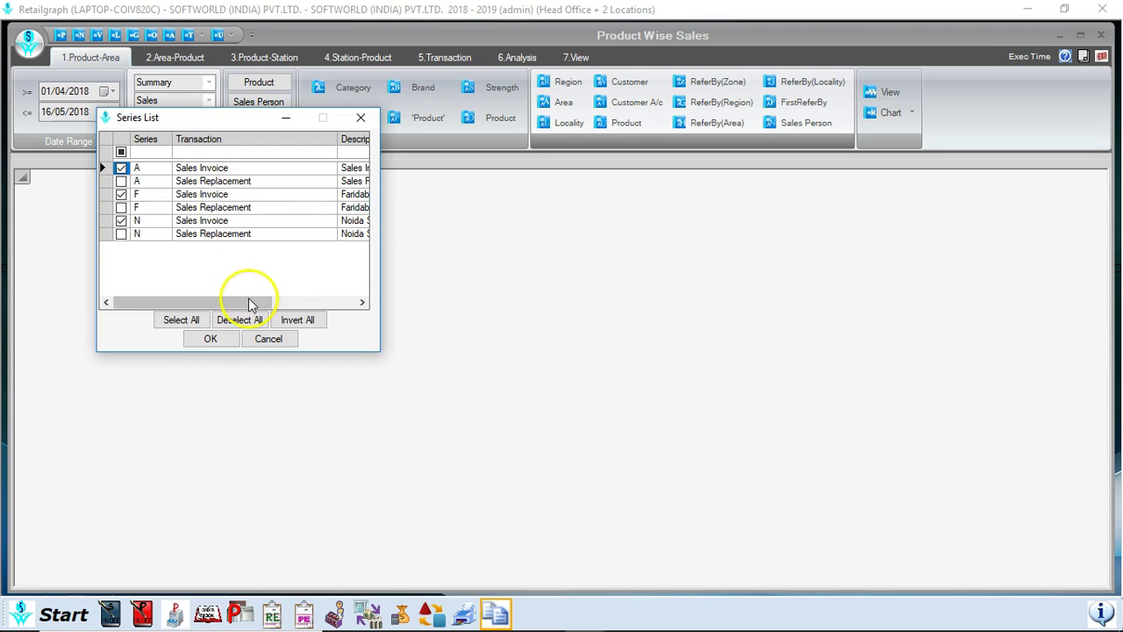
pyautogui.click(269, 339)
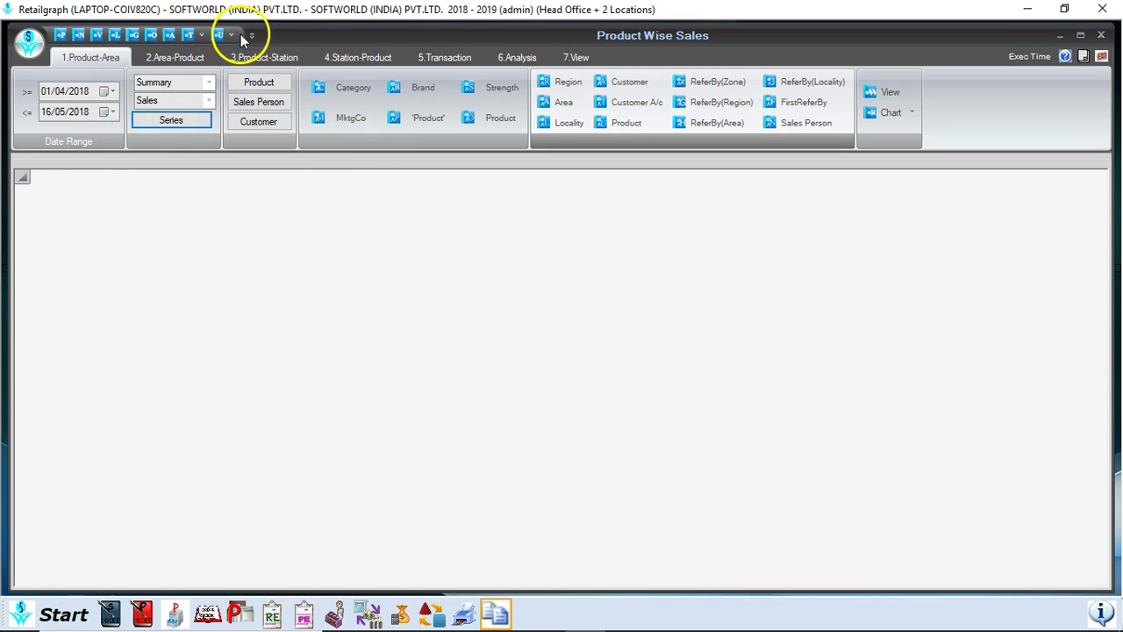
# Open the report's product filter and collapse its Category, Marketing, Brand and Product groups
pyautogui.click(256, 84)
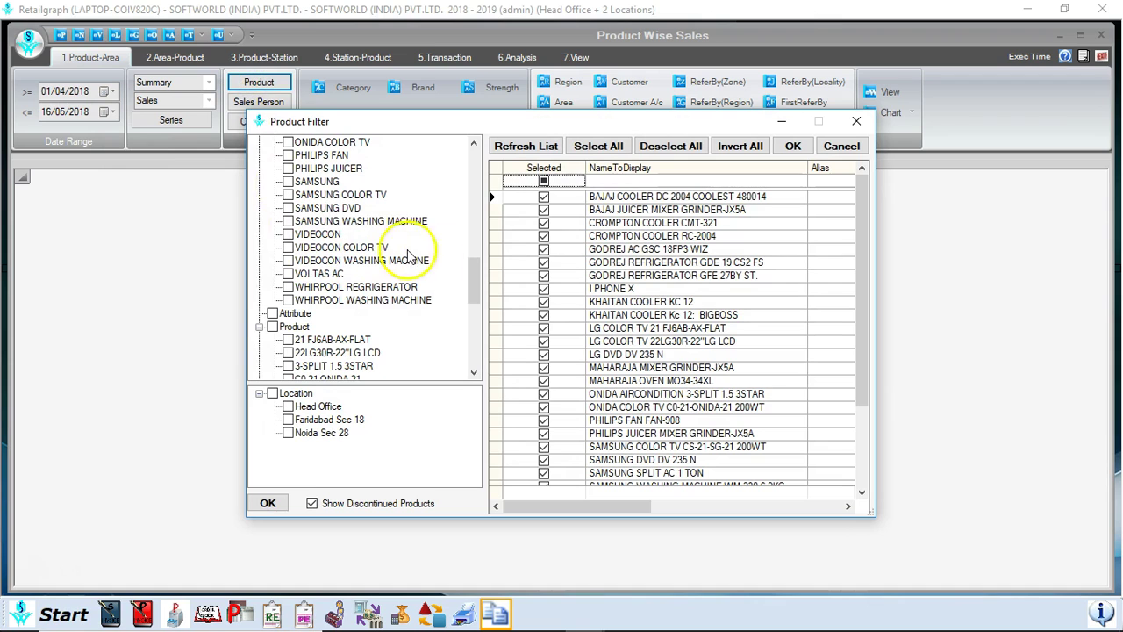
pyautogui.moveTo(474, 285); pyautogui.dragTo(471, 155)
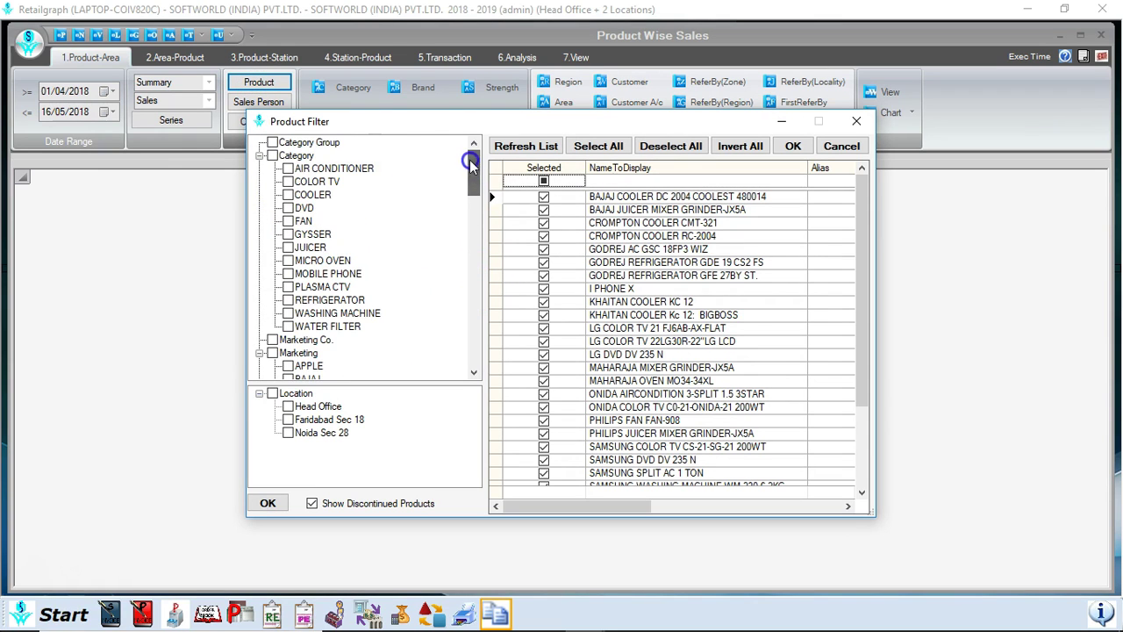
pyautogui.click(260, 155)
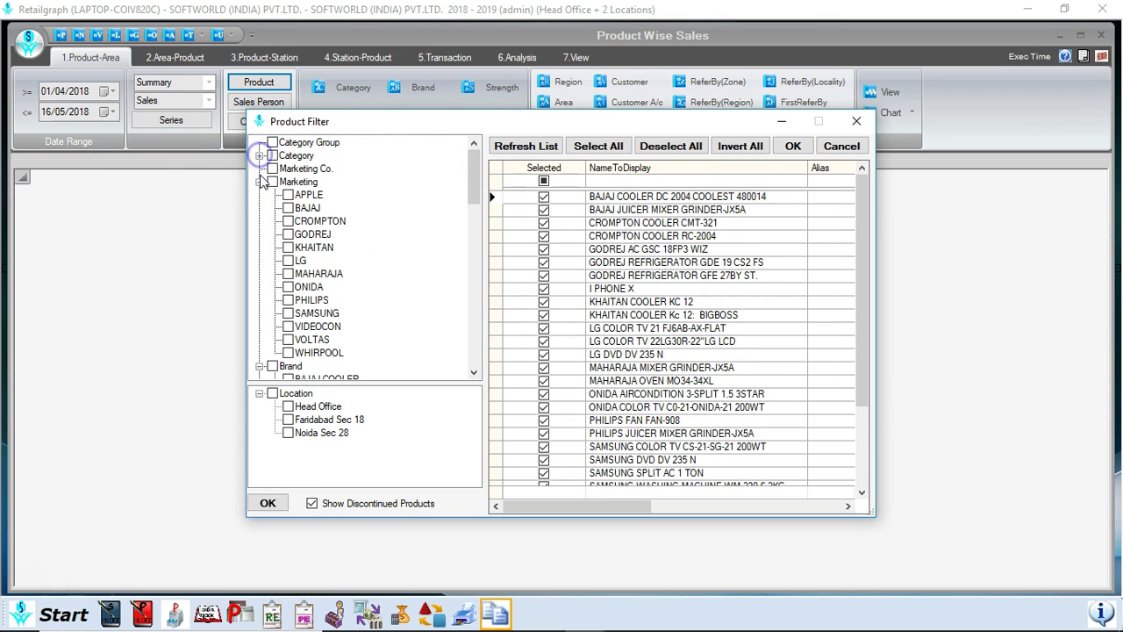
pyautogui.click(259, 182)
pyautogui.click(260, 195)
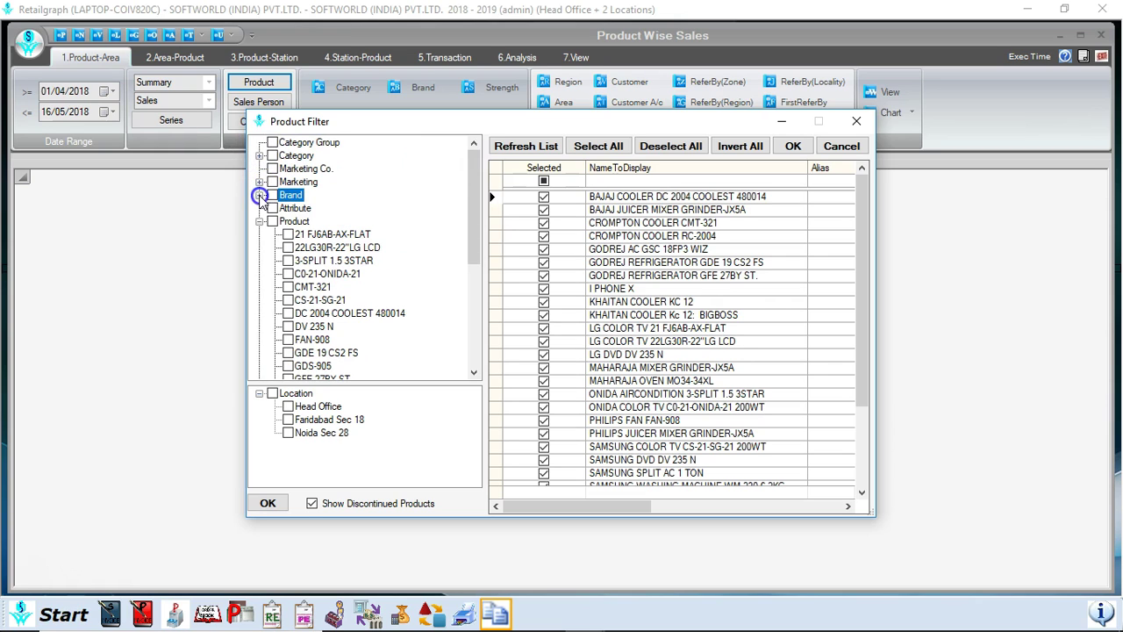
pyautogui.click(260, 221)
# Examine the product filter groups from Category Group to Product, including the entries under Marketing and Brand
pyautogui.press('Up')
pyautogui.press('Up')
pyautogui.press('Up')
pyautogui.click(306, 168)
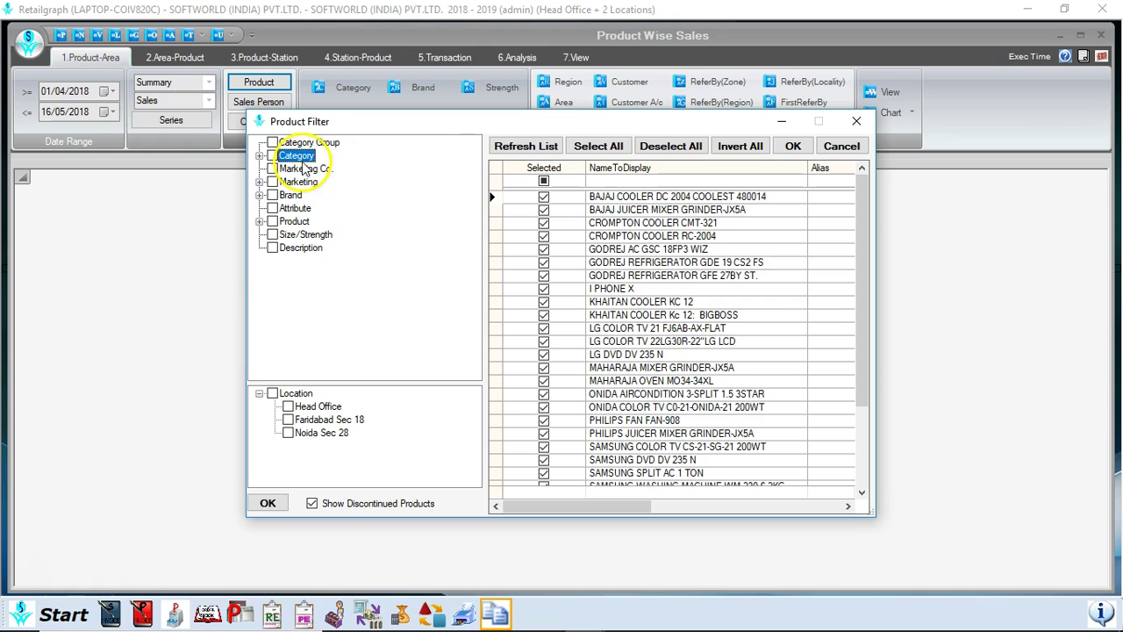
pyautogui.doubleClick(301, 183)
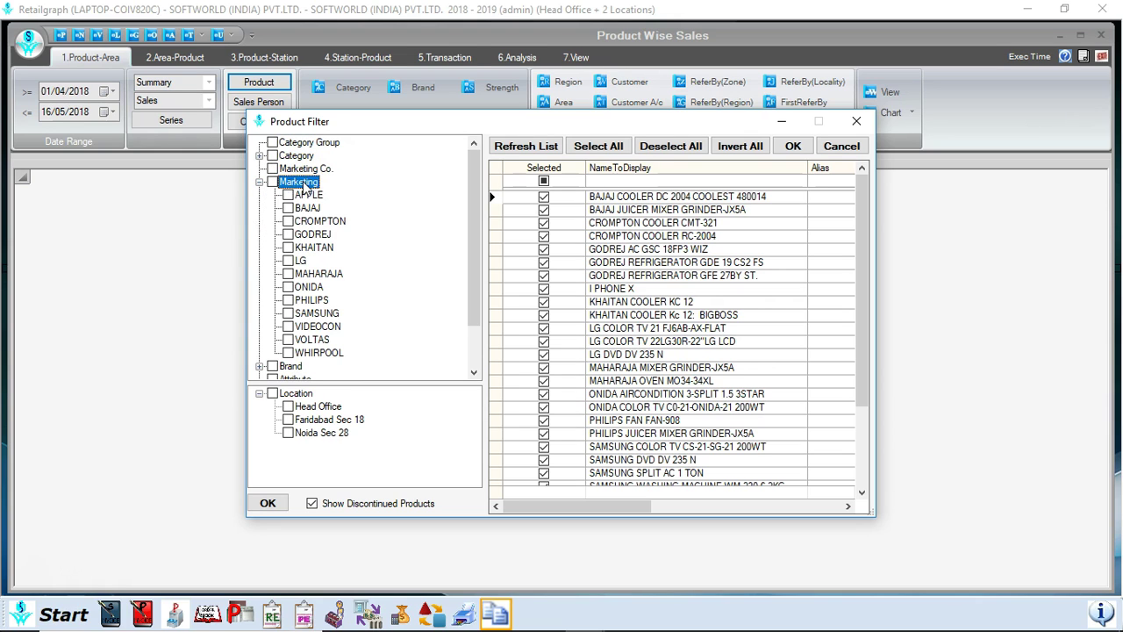
pyautogui.click(260, 182)
pyautogui.doubleClick(290, 196)
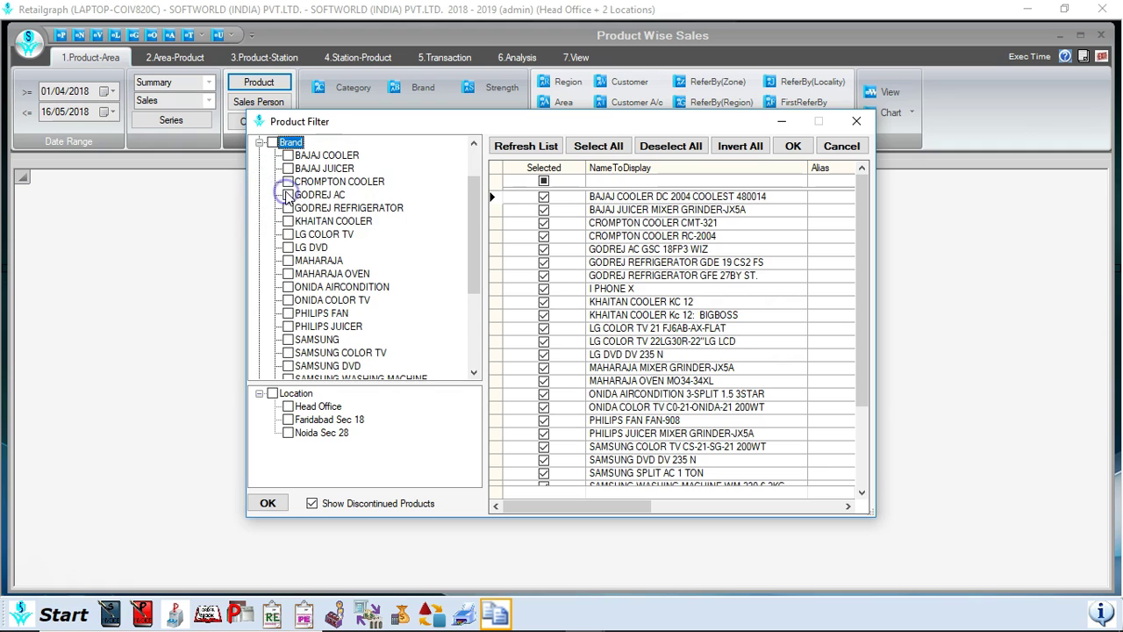
pyautogui.click(260, 143)
pyautogui.press('Down')
pyautogui.press('Down')
pyautogui.press('Down')
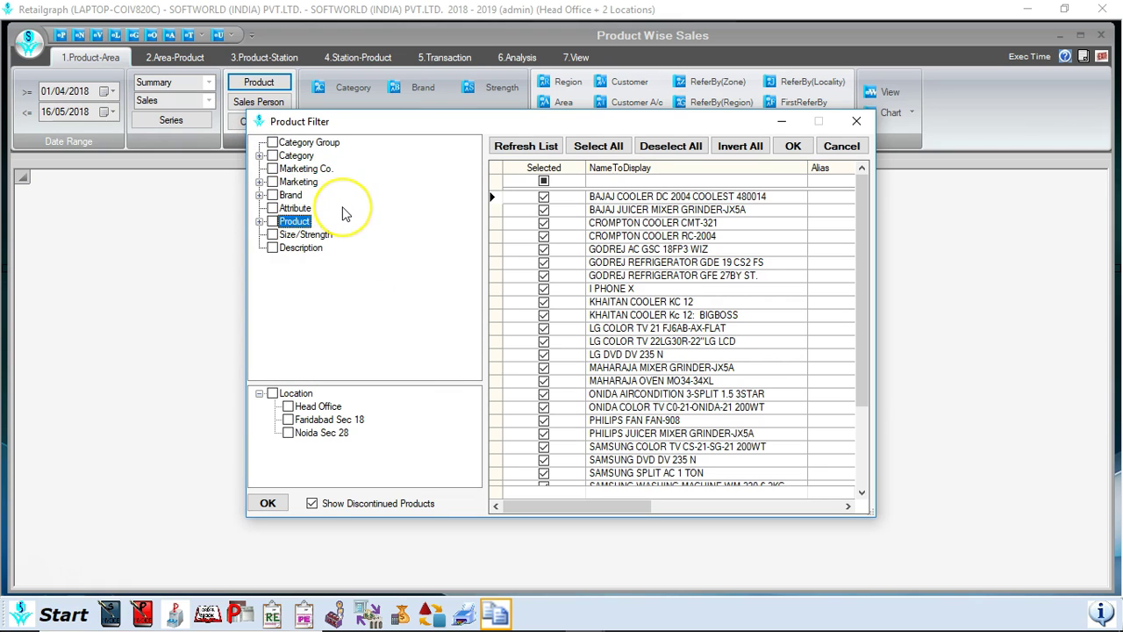
pyautogui.press('Up')
pyautogui.press('Up')
pyautogui.press('Up')
pyautogui.press('Up')
pyautogui.press('Up')
pyautogui.press('Up')
pyautogui.press('Up')
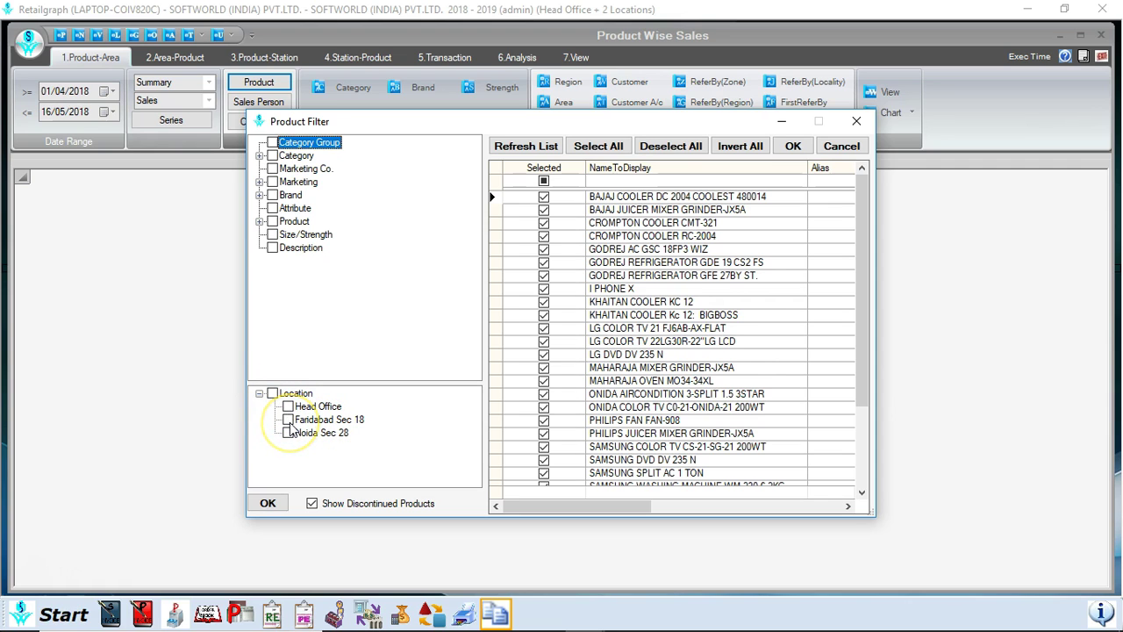
# Refresh the filter's product list, accept it with all products selected, and view the sales summary for 01/04/2018 to 16/05/2018
pyautogui.click(537, 147)
pyautogui.moveTo(863, 186)
pyautogui.mouseDown()
pyautogui.moveTo(861, 272)
pyautogui.moveTo(861, 171)
pyautogui.mouseUp()
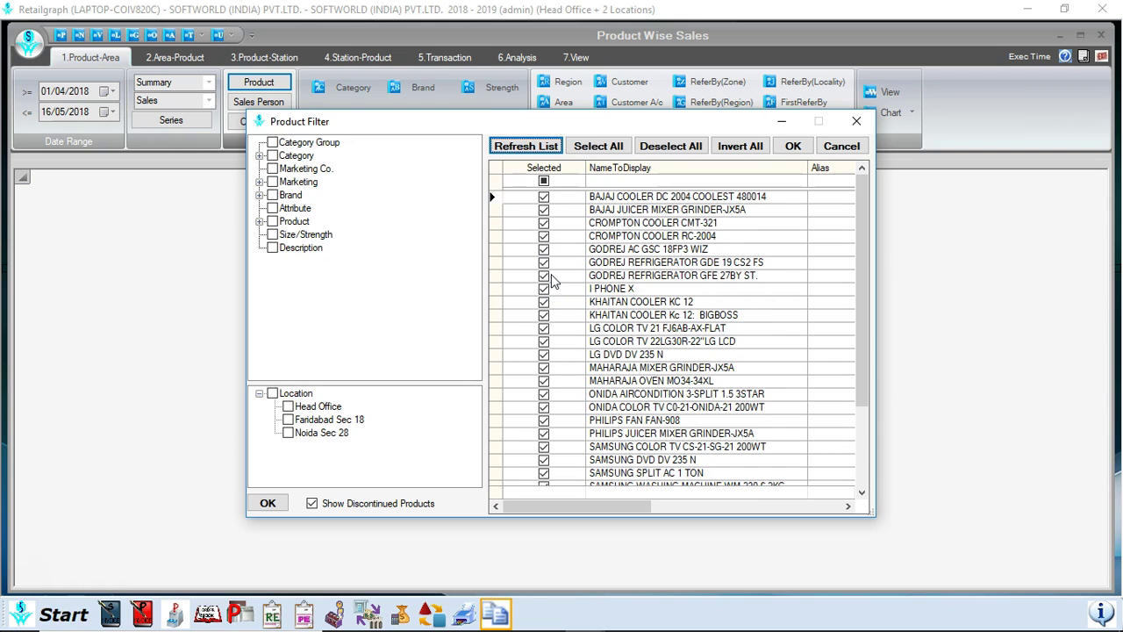
pyautogui.click(781, 182)
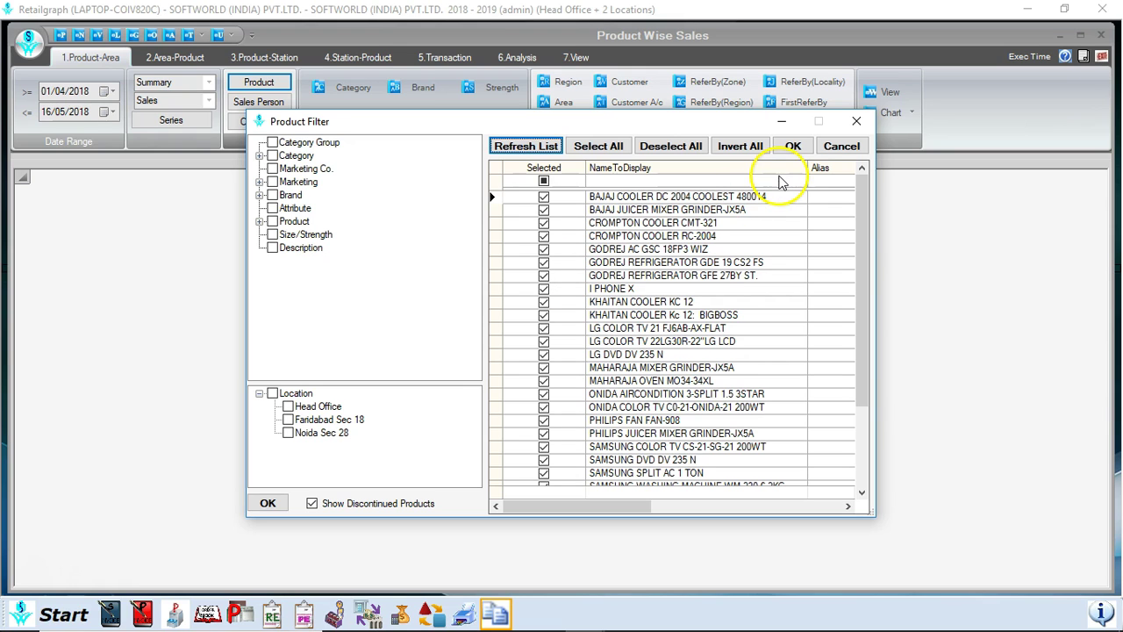
pyautogui.click(787, 147)
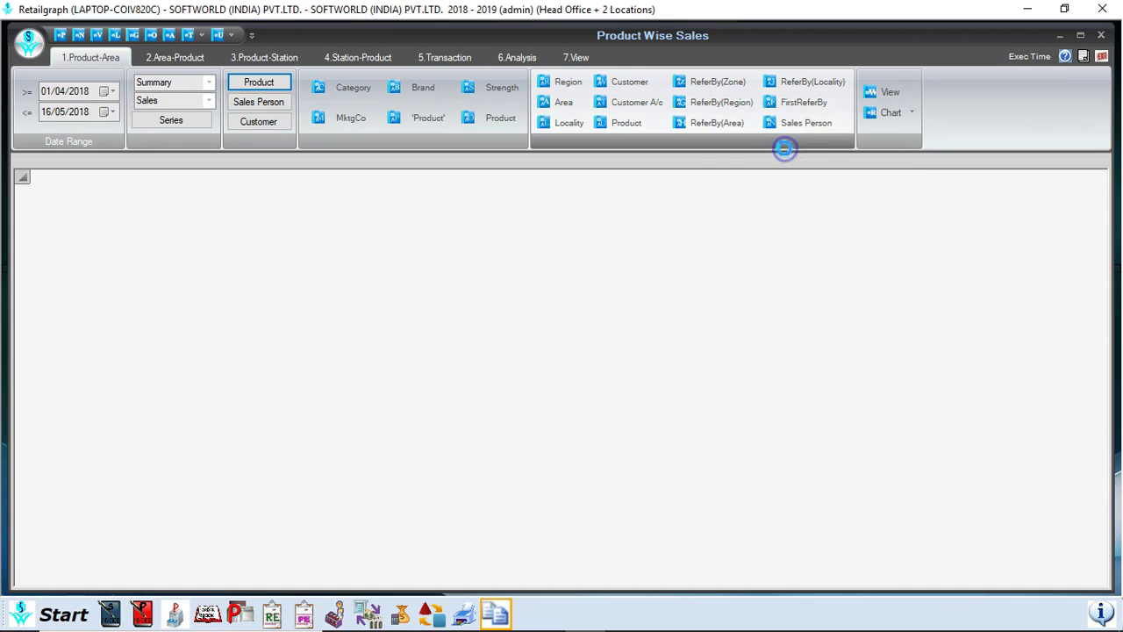
pyautogui.click(880, 94)
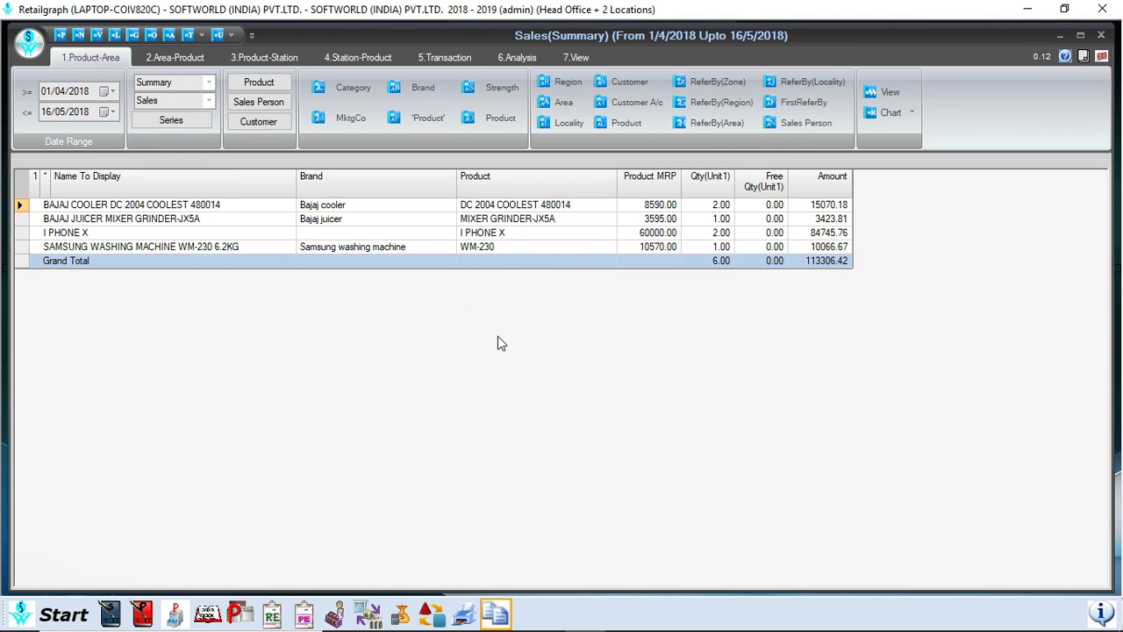
# Move the Product column ahead of Brand in the sales summary and narrow the Name To Display column
pyautogui.moveTo(530, 184); pyautogui.dragTo(365, 213)
pyautogui.moveTo(297, 181); pyautogui.dragTo(260, 180)
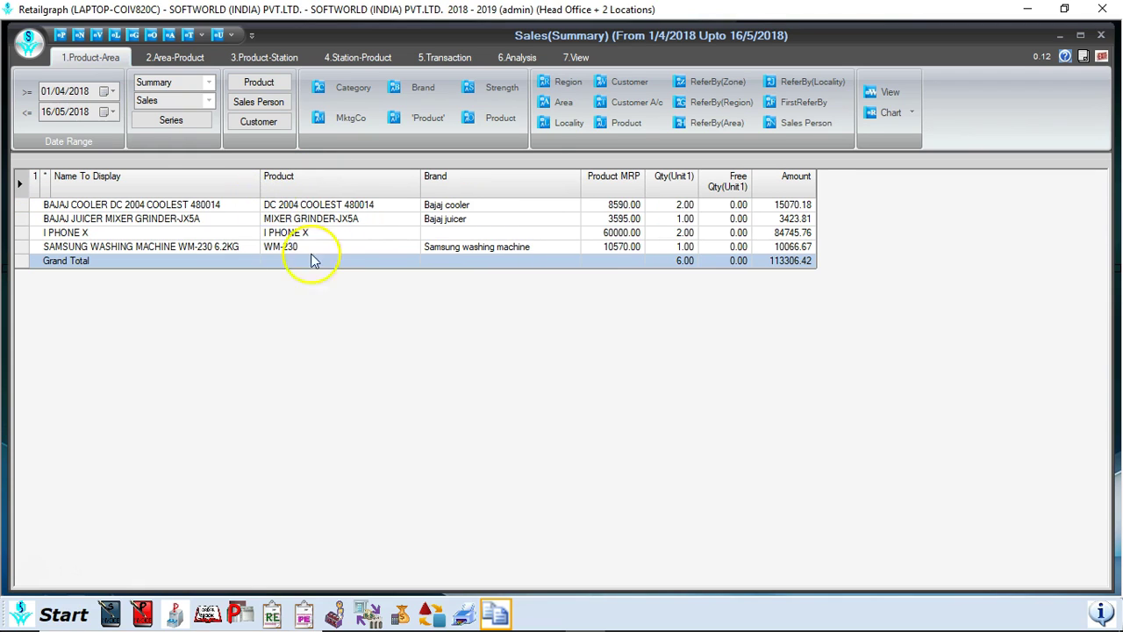
# Examine the column options in the sales summary's grid layout settings, cancel without saving, and regenerate the summary
pyautogui.rightClick(380, 307)
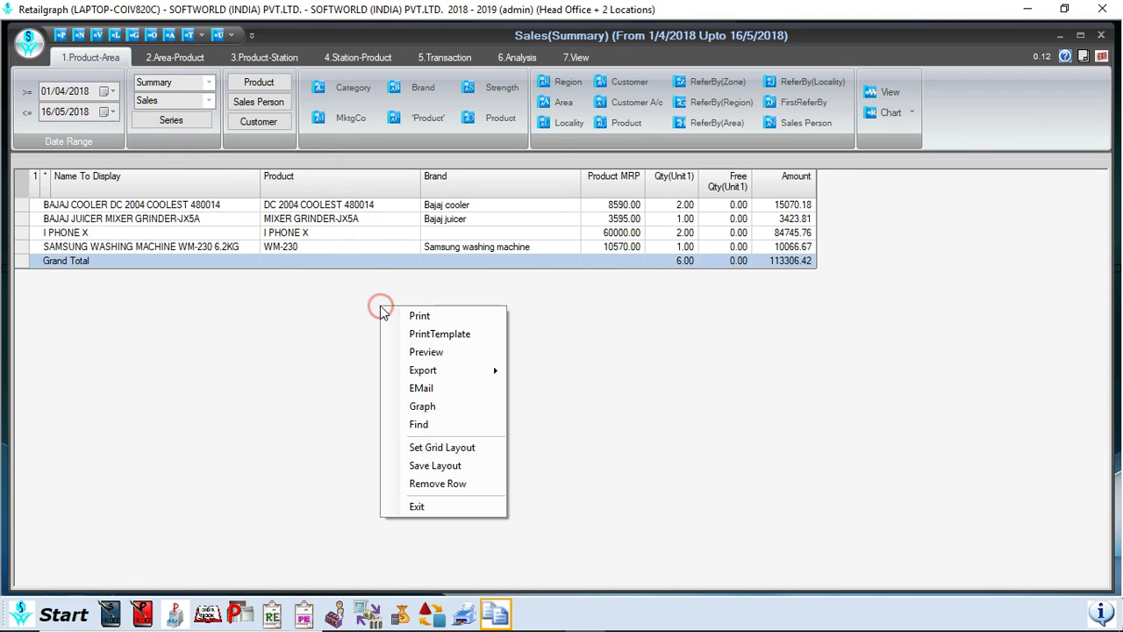
pyautogui.click(430, 450)
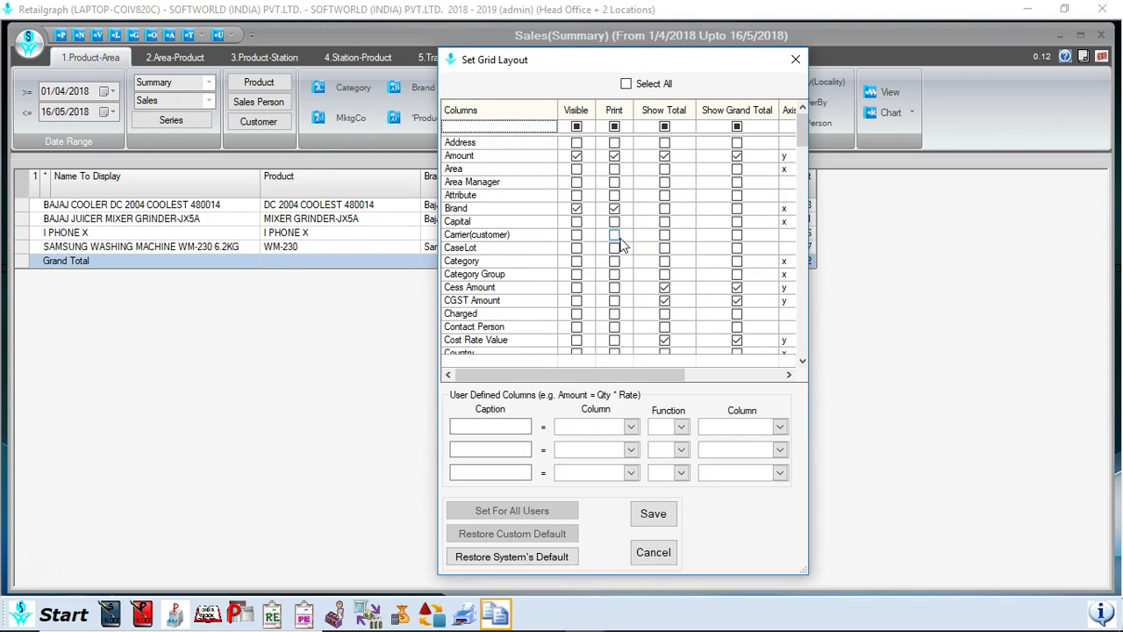
pyautogui.moveTo(801, 130); pyautogui.dragTo(792, 336)
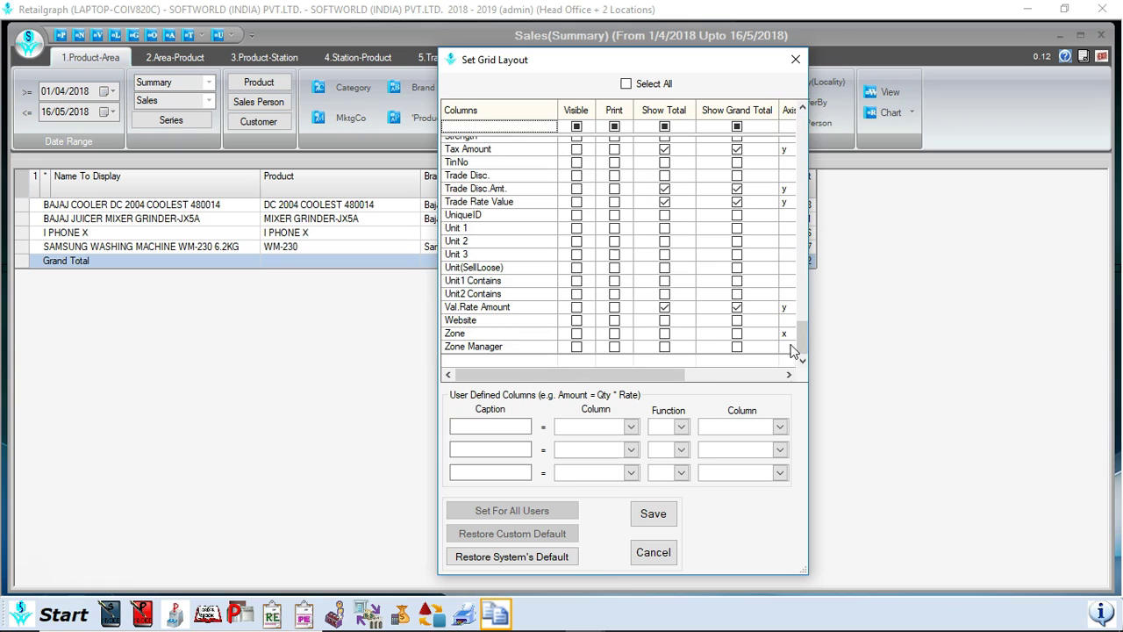
pyautogui.click(650, 552)
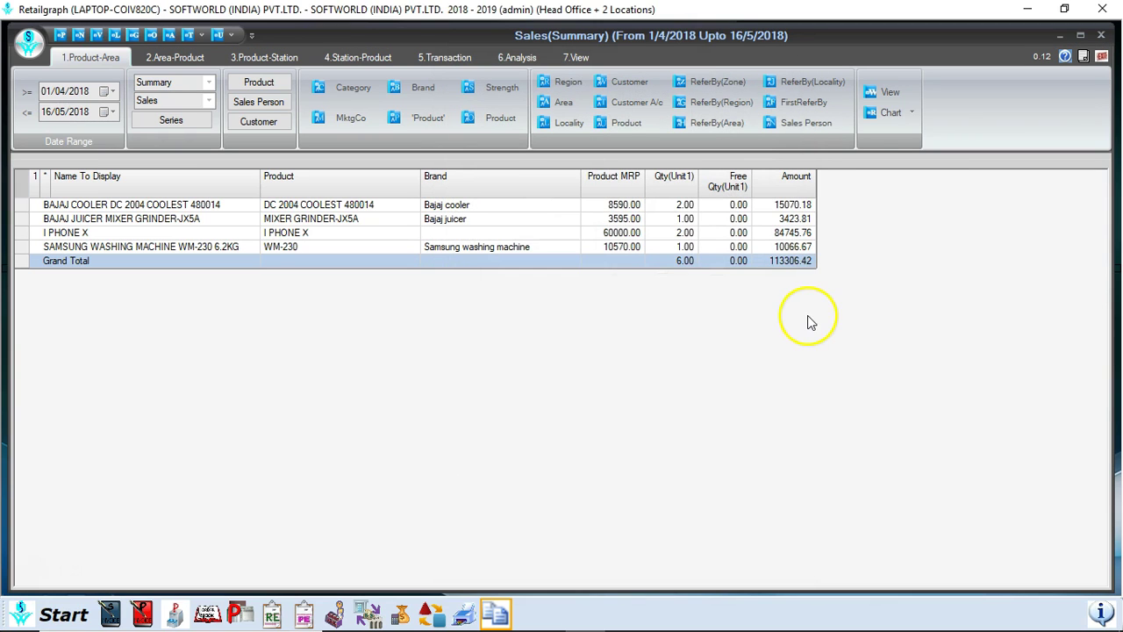
pyautogui.click(887, 113)
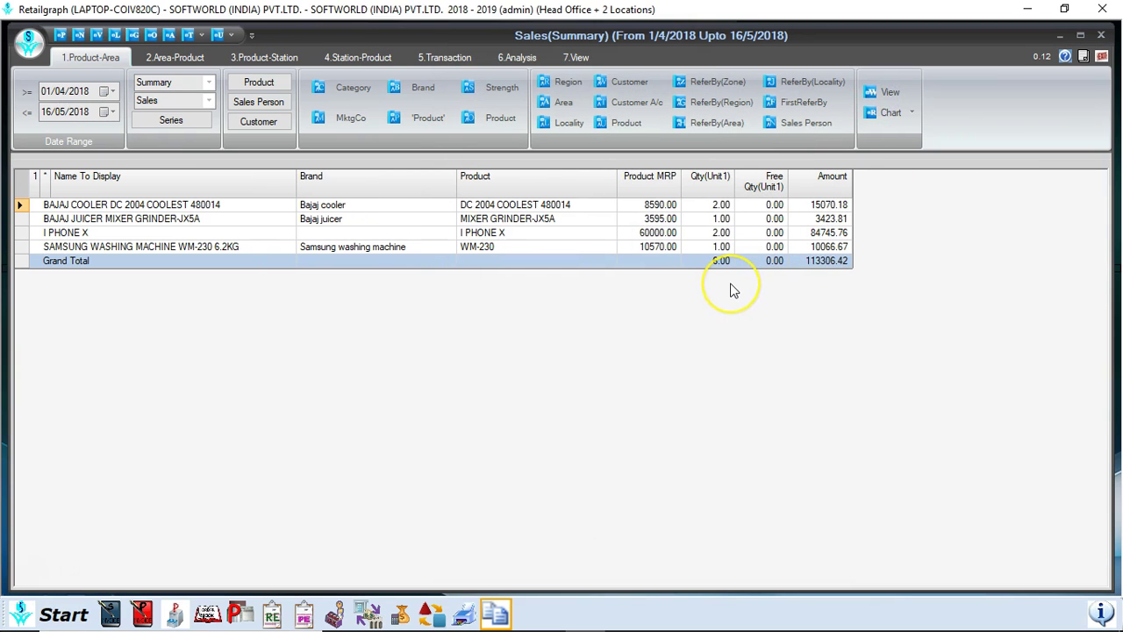
pyautogui.click(475, 317)
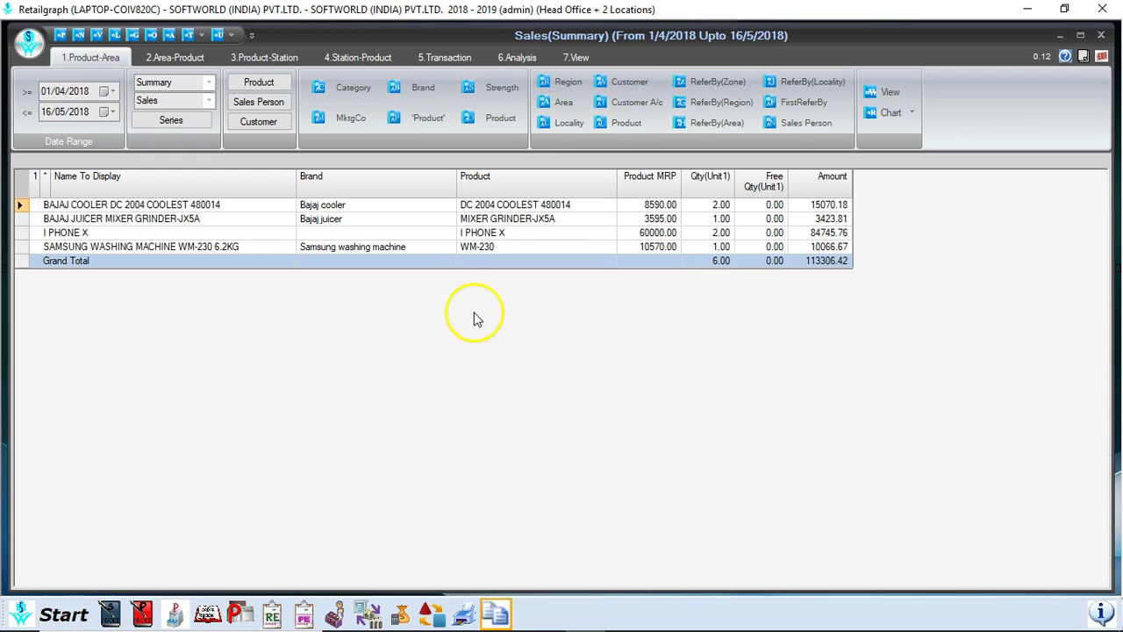
# Examine the export formats and the chart types available for the sales summary
pyautogui.rightClick(409, 211)
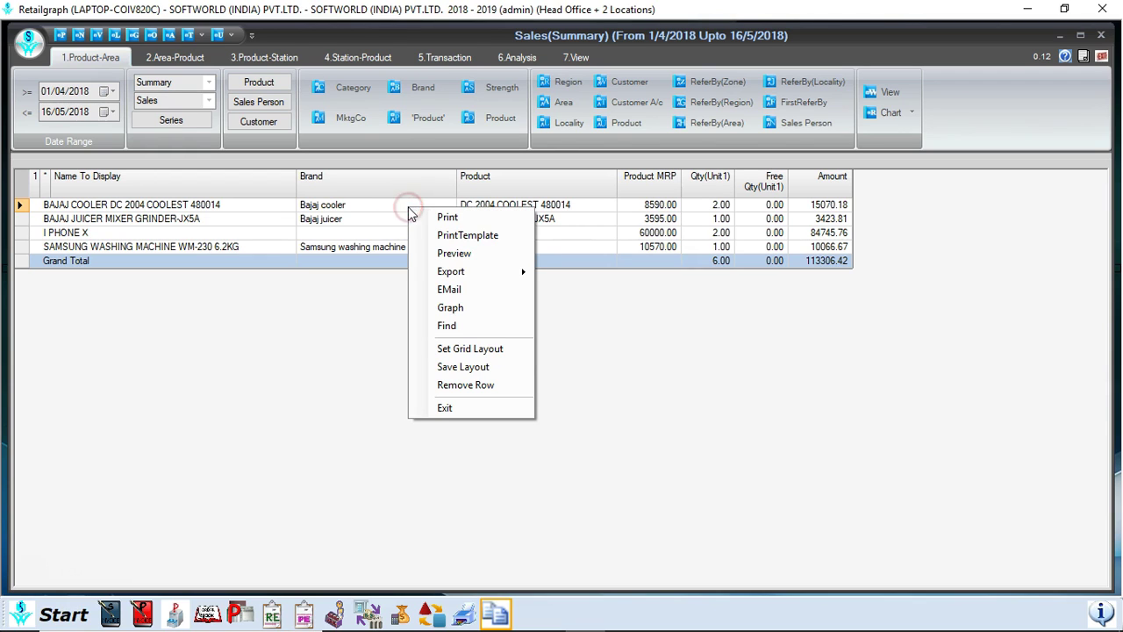
pyautogui.moveTo(425, 272)
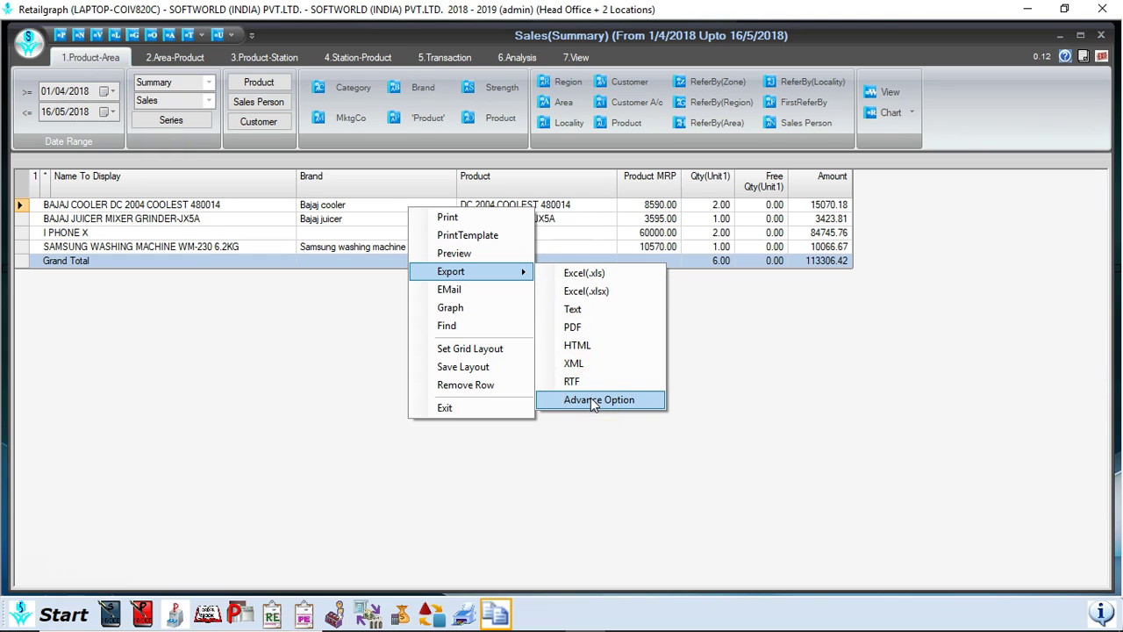
pyautogui.click(748, 344)
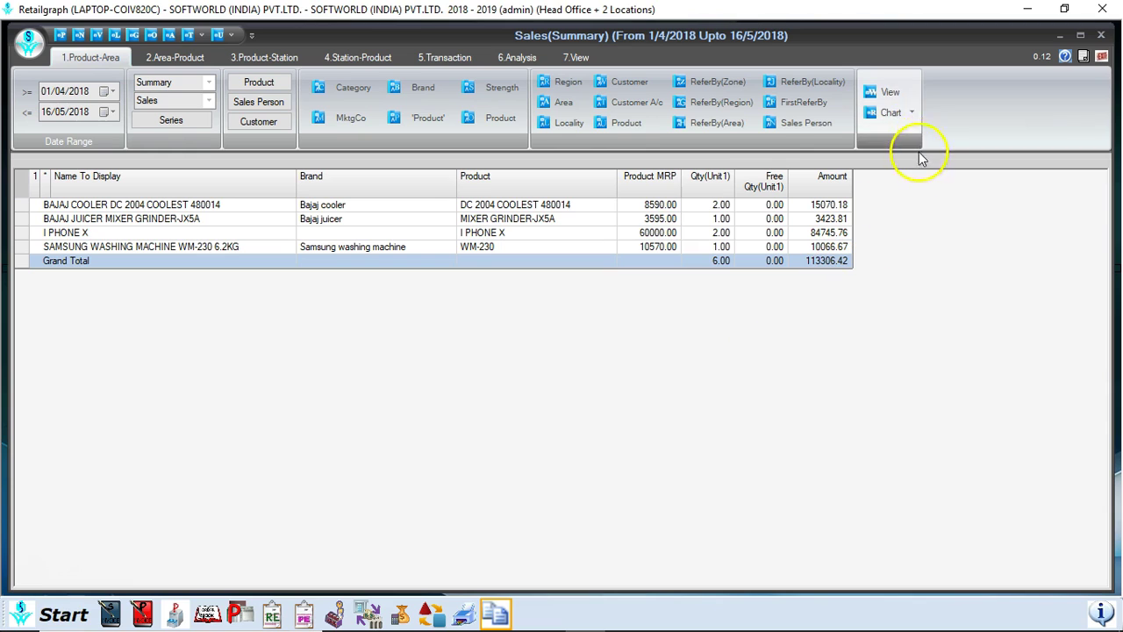
pyautogui.click(912, 112)
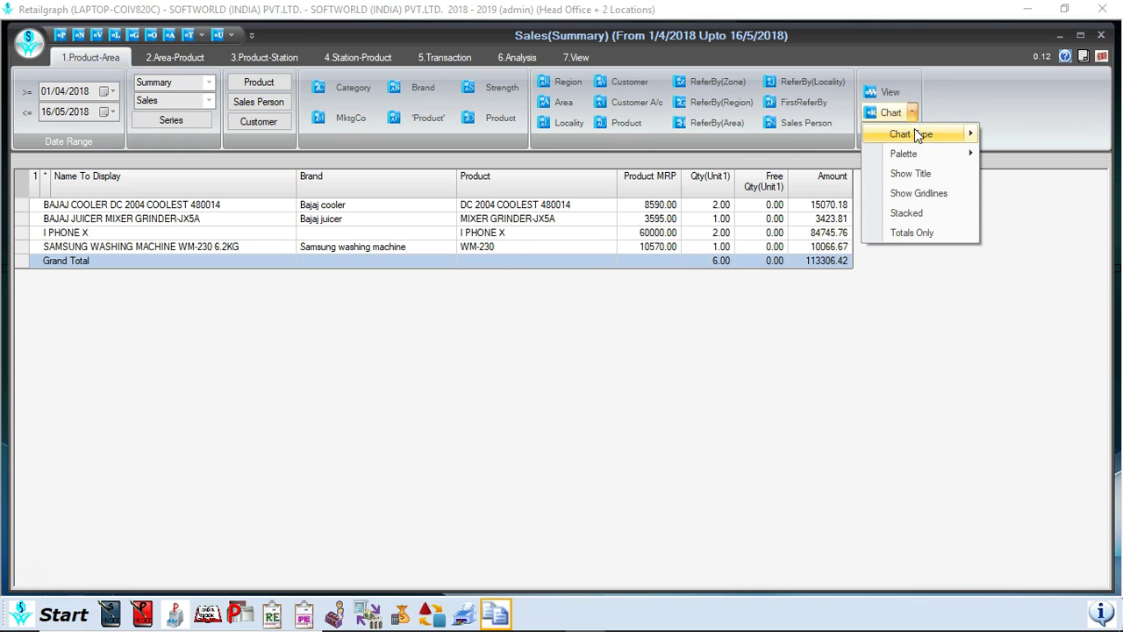
pyautogui.moveTo(971, 136)
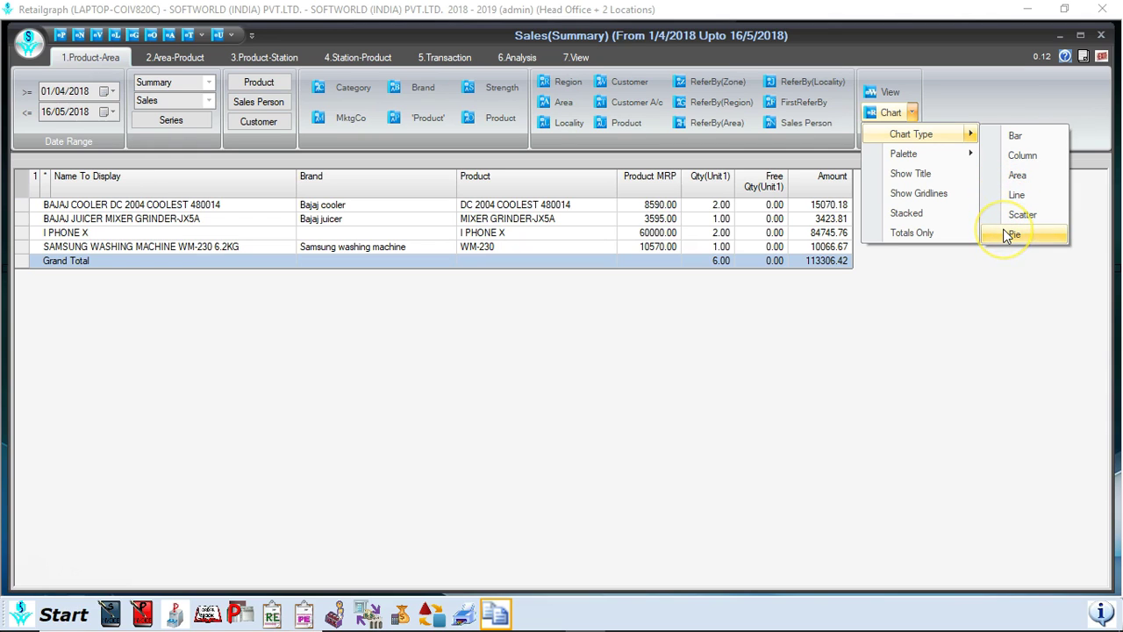
pyautogui.click(966, 304)
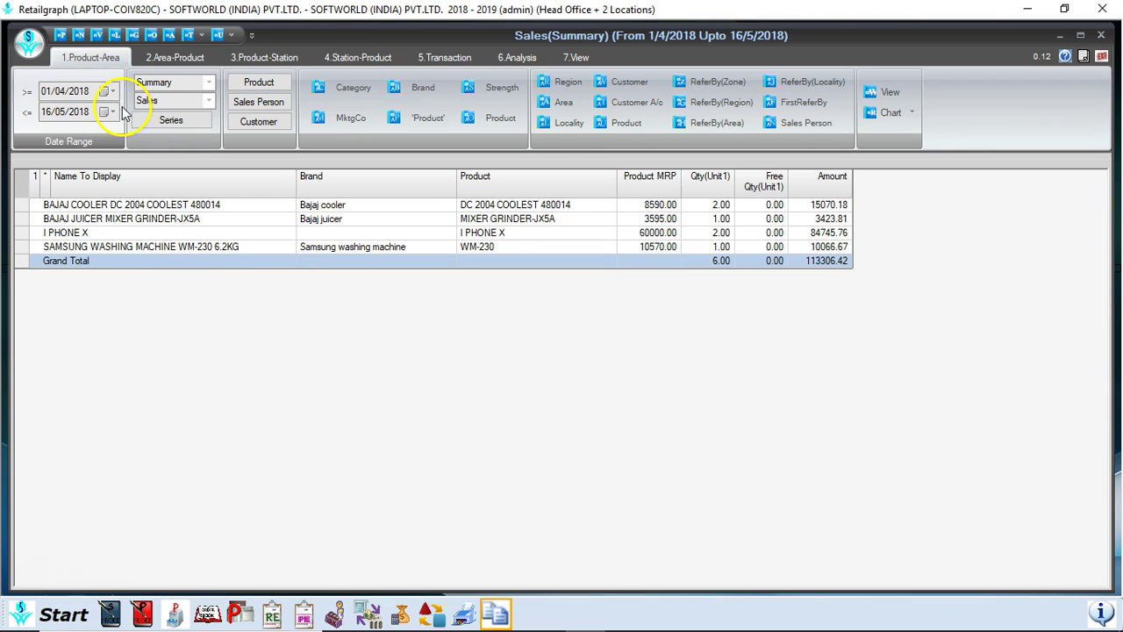
# Generate the product-area sales summary grouped by Category and Product, collapsed to the third level
pyautogui.click(166, 58)
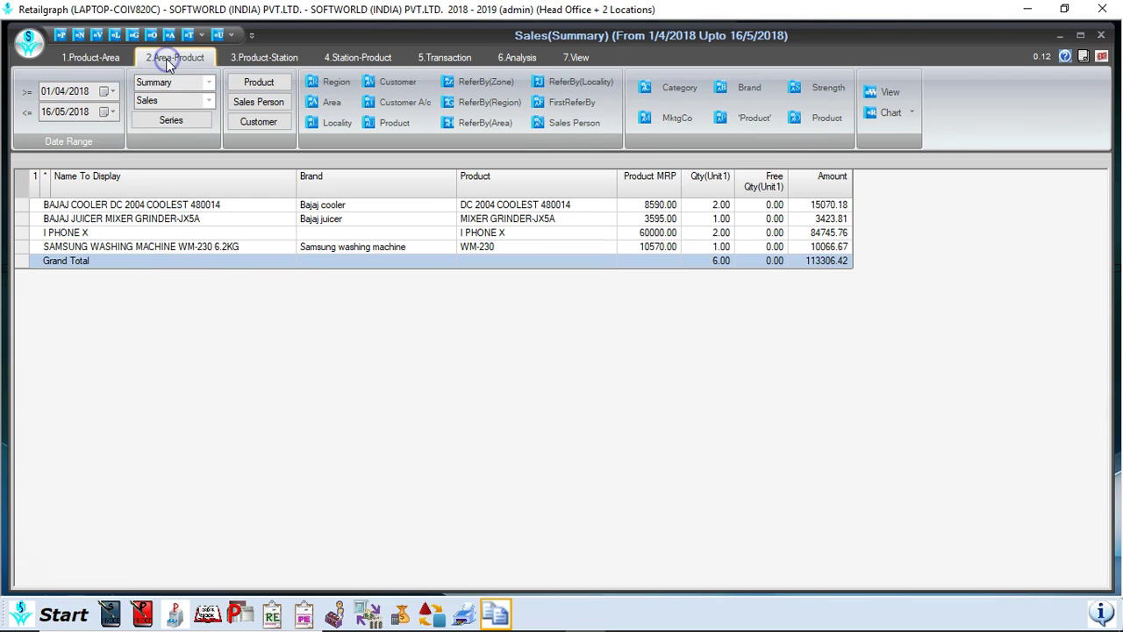
pyautogui.click(104, 55)
pyautogui.click(884, 91)
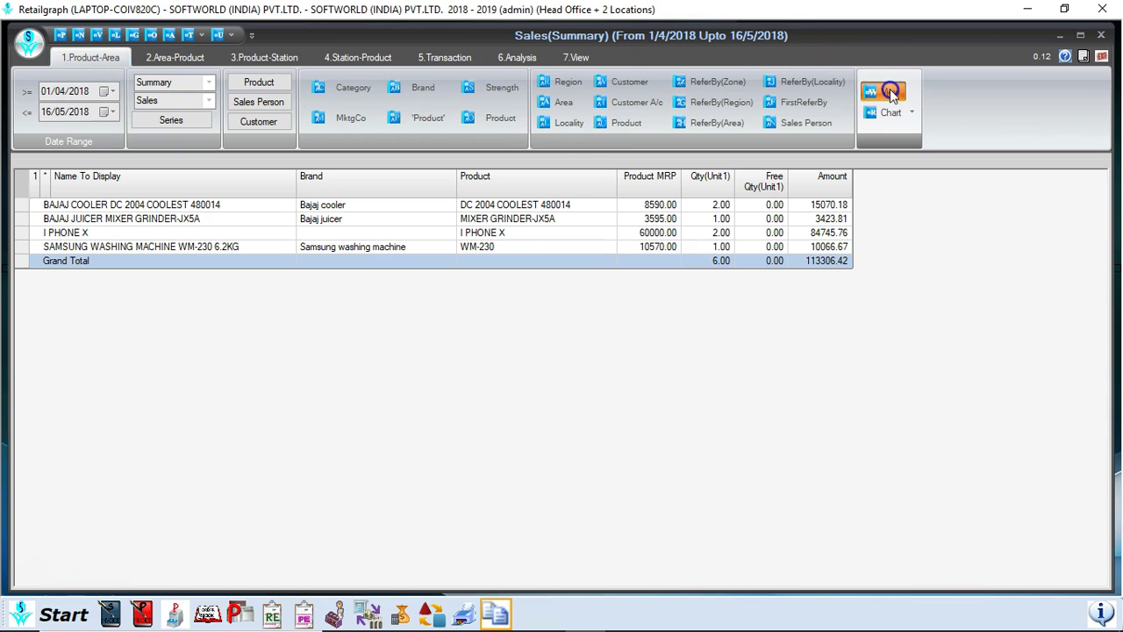
pyautogui.click(346, 91)
pyautogui.click(490, 121)
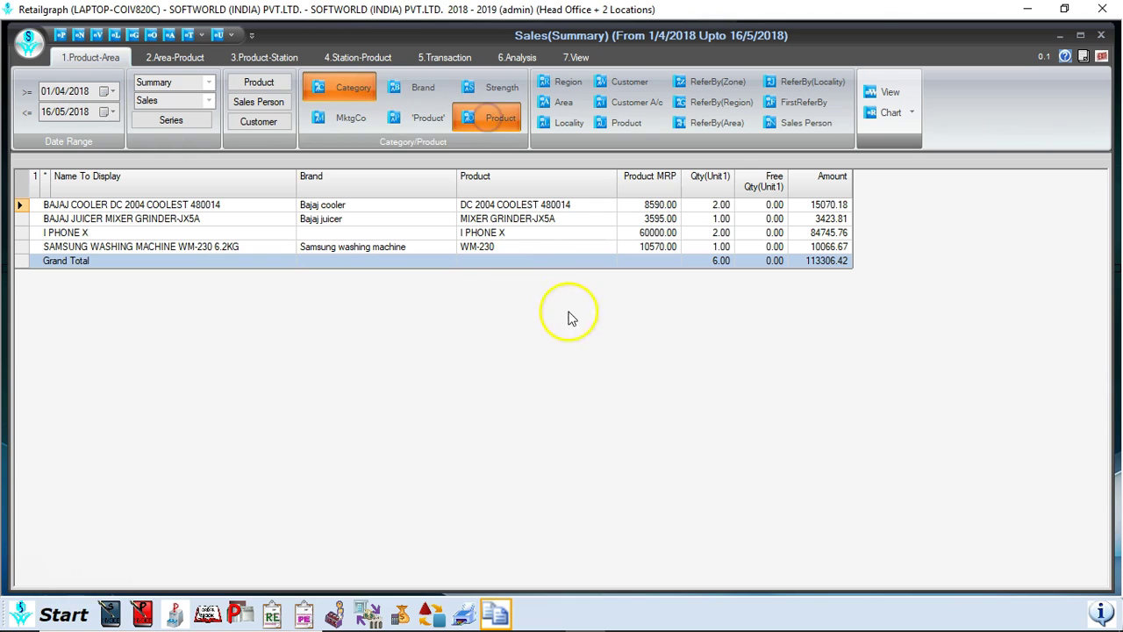
pyautogui.click(890, 93)
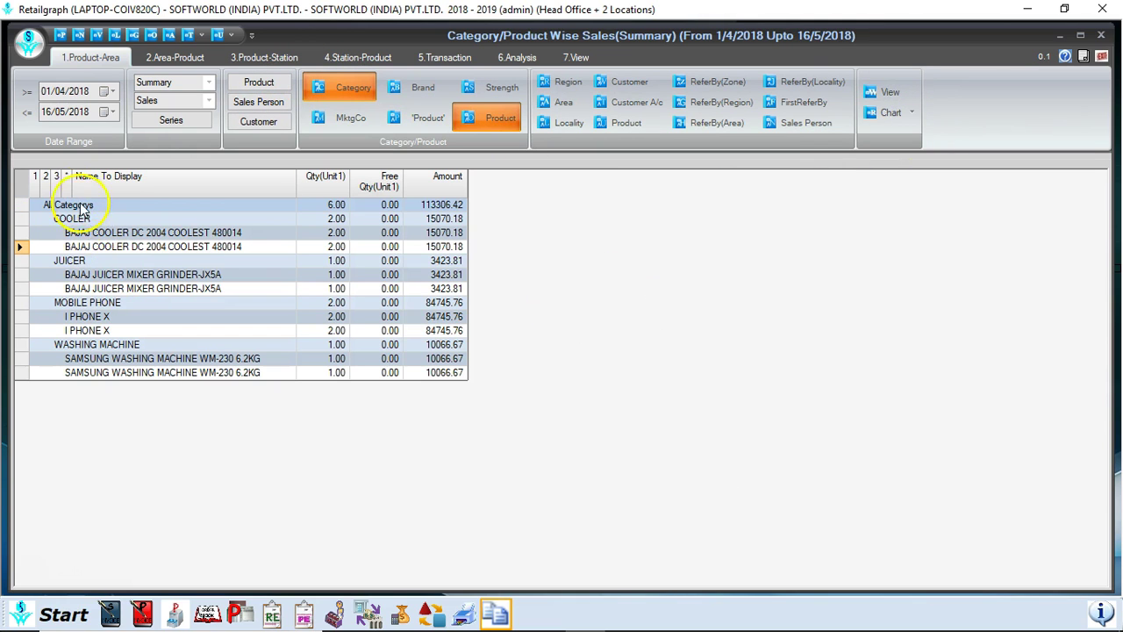
pyautogui.click(56, 176)
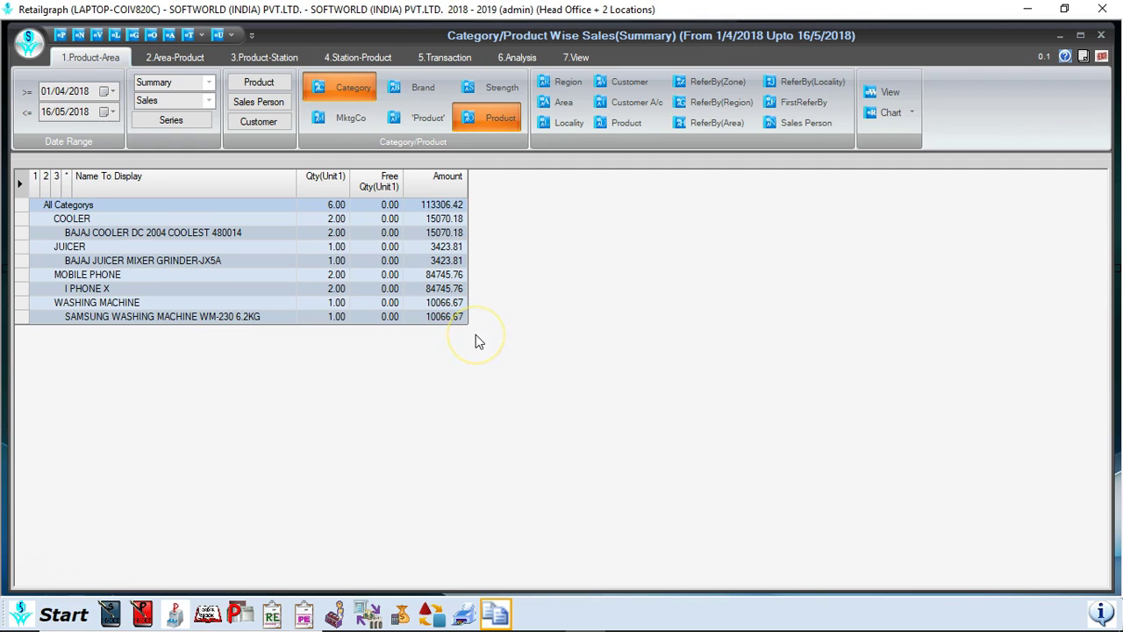
# Replace the Product grouping with Brand, regenerate the category-wise sales summary, and collapse it to the third level
pyautogui.click(476, 122)
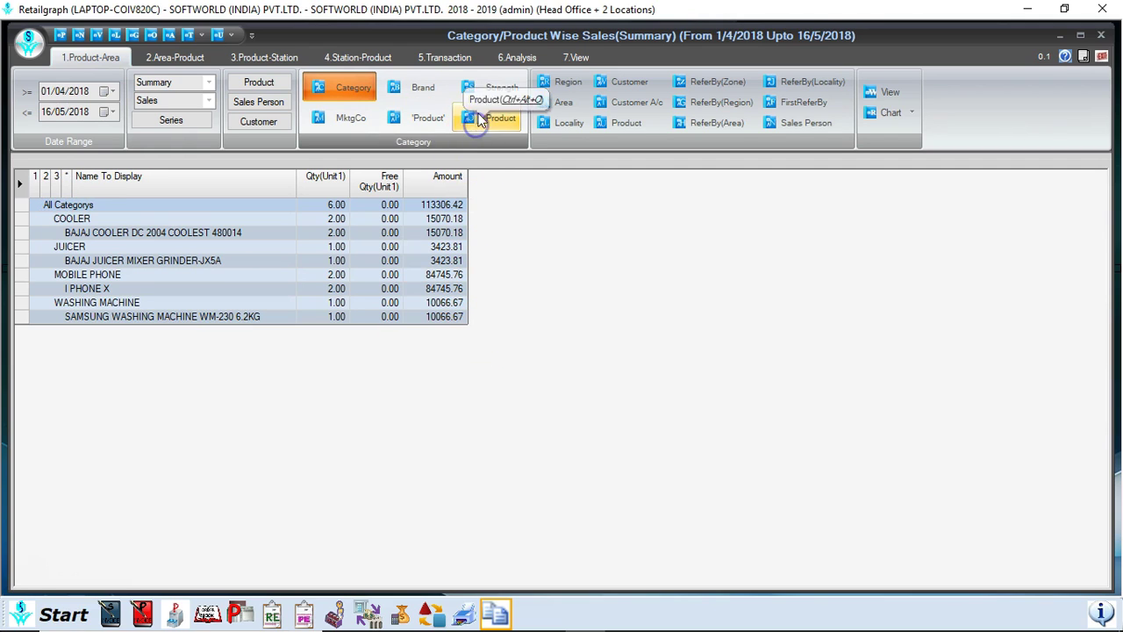
pyautogui.click(423, 88)
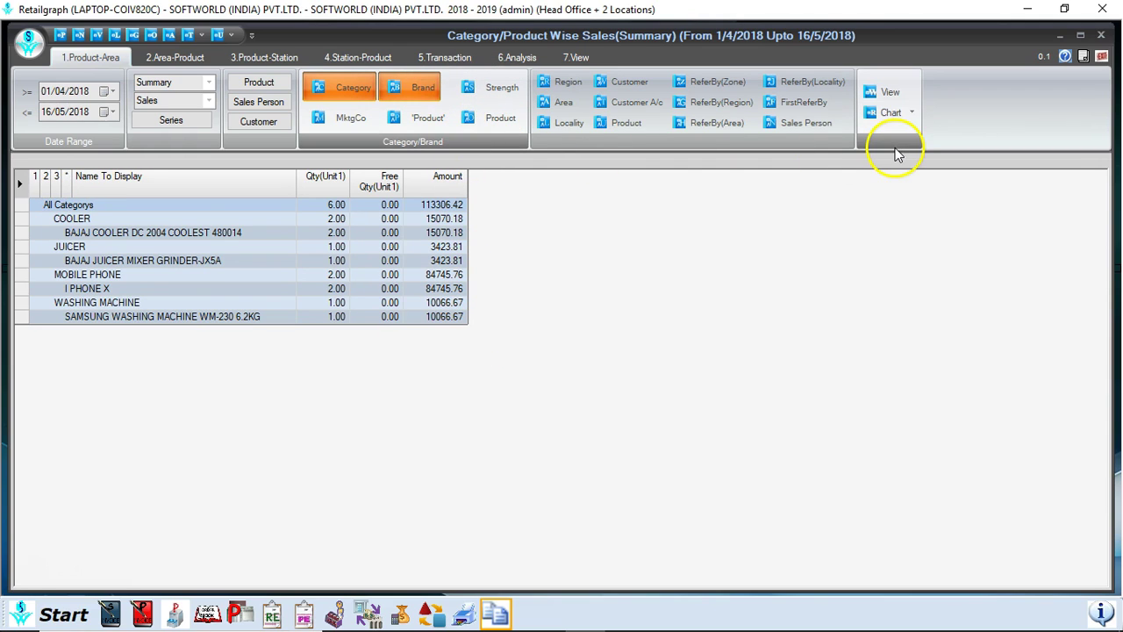
pyautogui.click(888, 92)
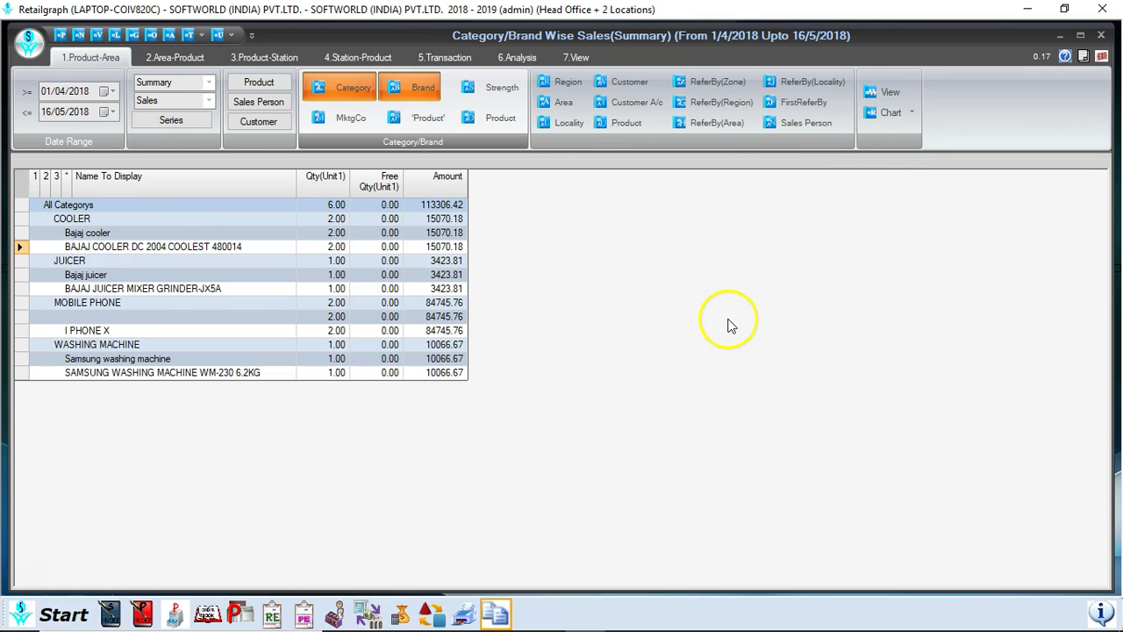
pyautogui.click(57, 179)
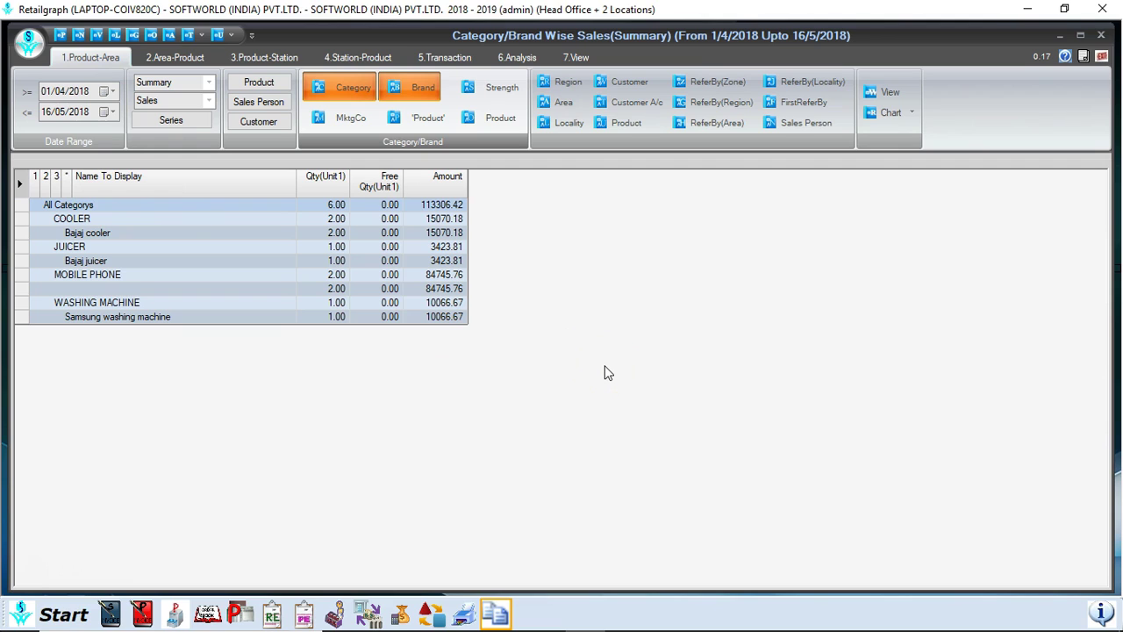
# Clear the Category and Brand groupings, regenerate the ungrouped sales summary, and close the report
pyautogui.click(416, 96)
pyautogui.click(333, 85)
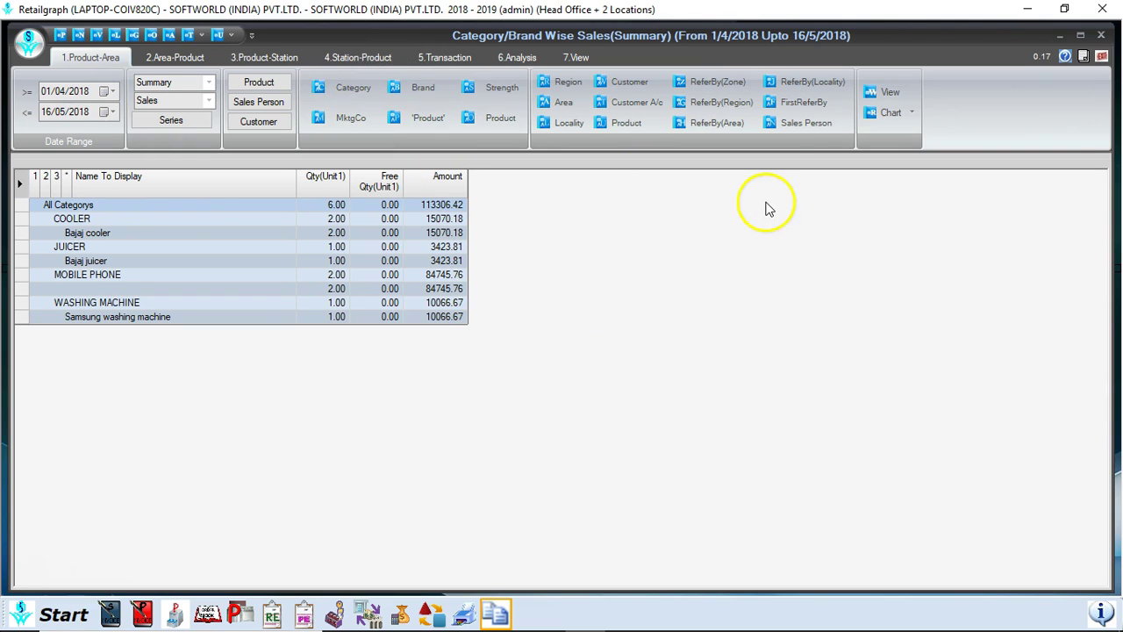
pyautogui.click(875, 91)
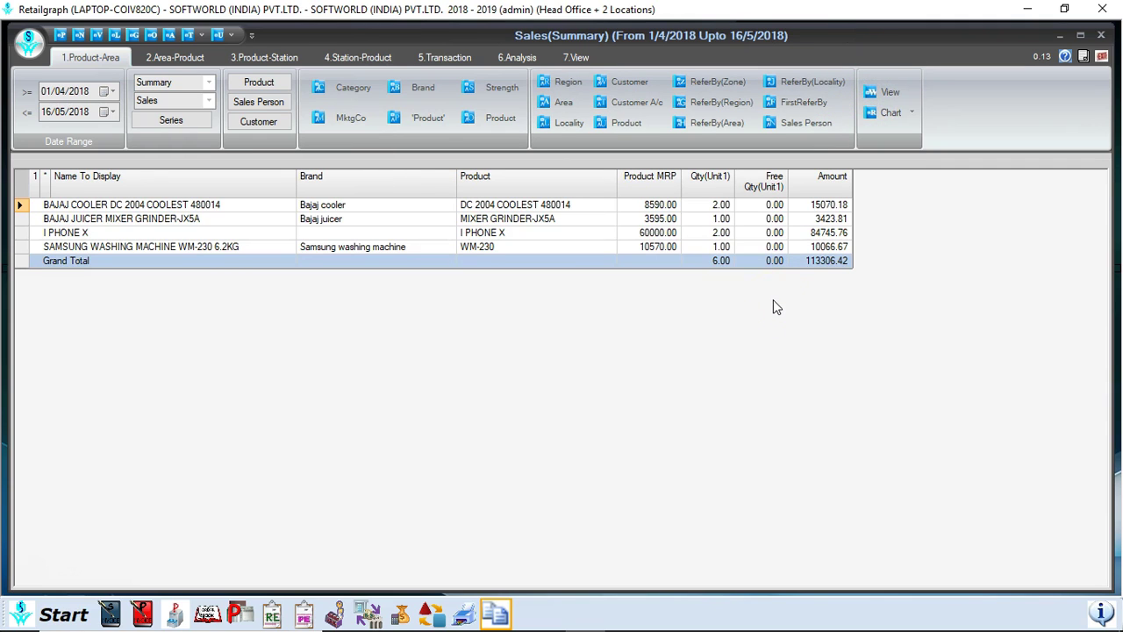
pyautogui.click(1102, 58)
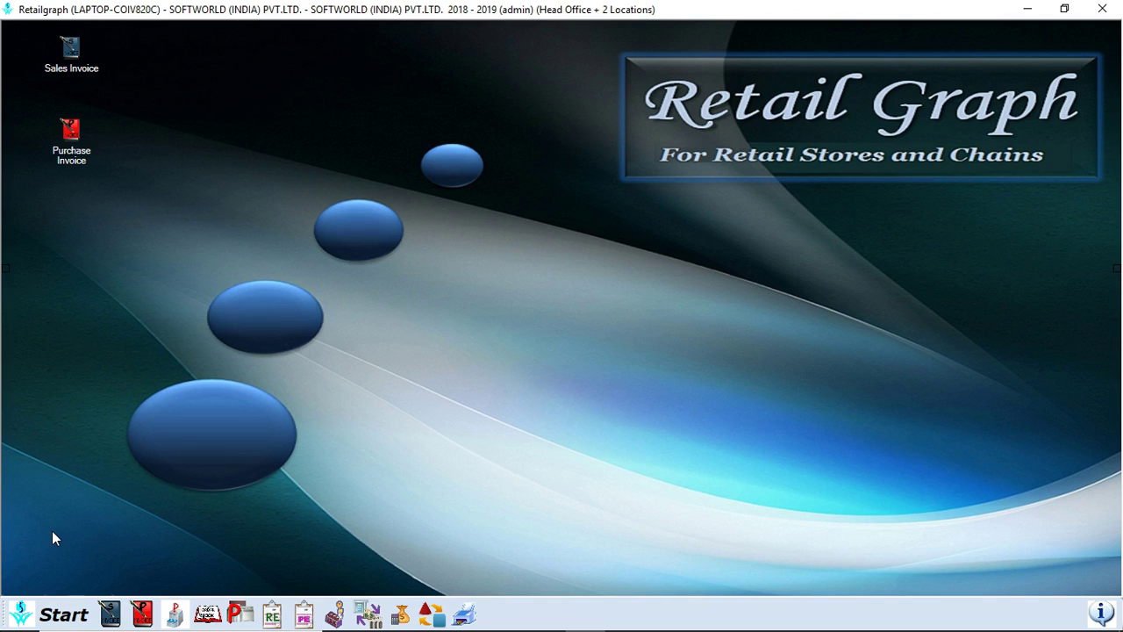
# Open the Product Wise Sales report from the Analysis group
pyautogui.click(59, 604)
pyautogui.press('Down')
pyautogui.press('Down')
pyautogui.press('Down')
pyautogui.press('Down')
pyautogui.press('Down')
pyautogui.press('Down')
pyautogui.press('Down')
pyautogui.press('Down')
pyautogui.press('Down')
pyautogui.press('Return')
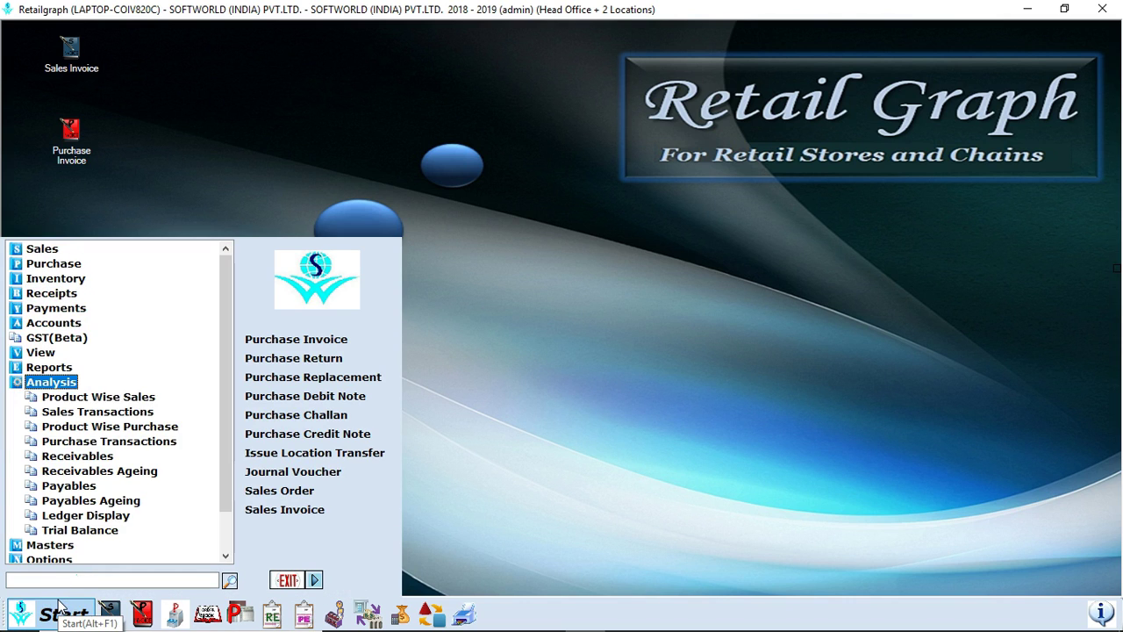
pyautogui.press('Down')
pyautogui.press('Return')
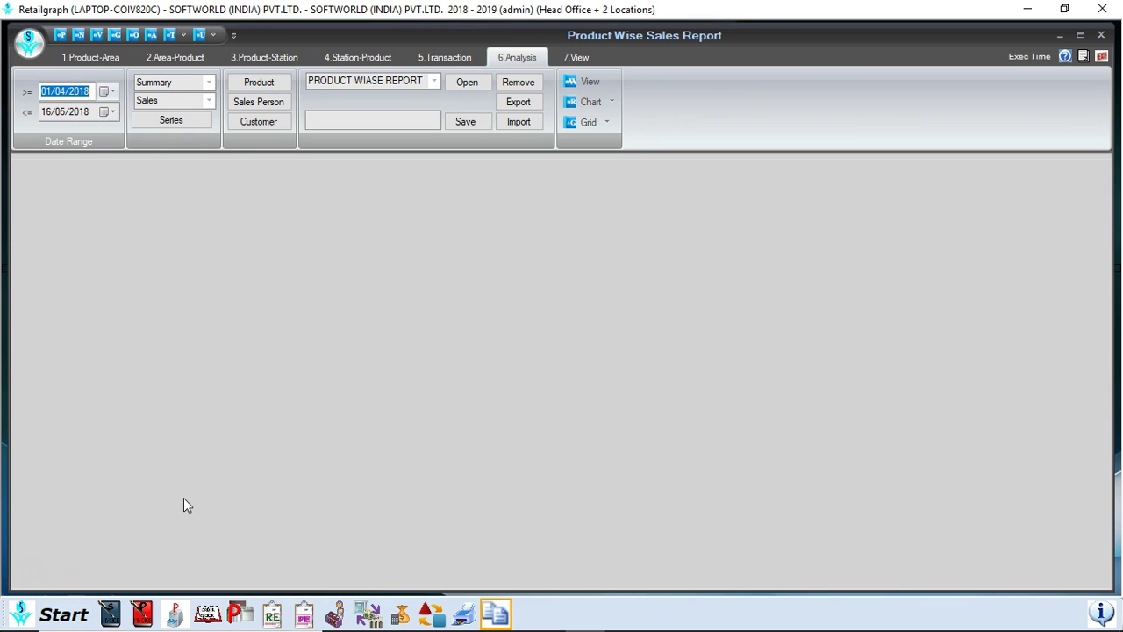
# Generate the sales analysis for 01/04/2018 to 16/05/2018 and open the saved PRODUCT WIASE REPORT analysis
pyautogui.click(579, 80)
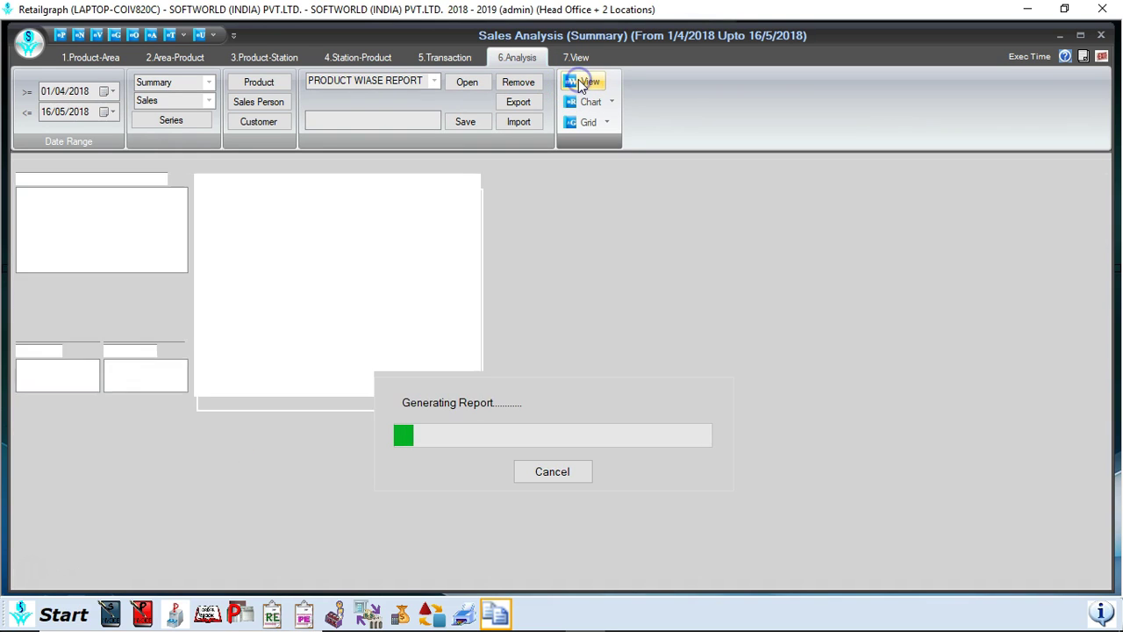
pyautogui.click(467, 82)
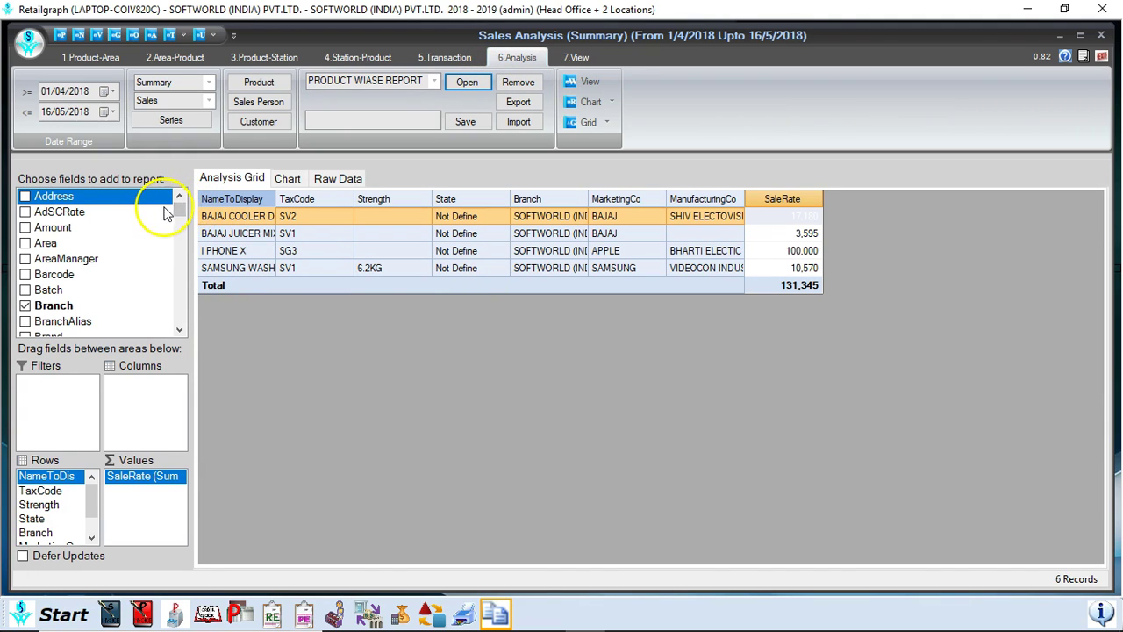
pyautogui.moveTo(178, 210)
pyautogui.mouseDown()
pyautogui.moveTo(178, 294)
pyautogui.moveTo(179, 213)
pyautogui.mouseUp()
# Rearrange the analysis fields: move NameToDisplay and State from Rows to Columns, and Strength from Rows to Values
pyautogui.click(29, 478)
pyautogui.moveTo(29, 480); pyautogui.dragTo(136, 411)
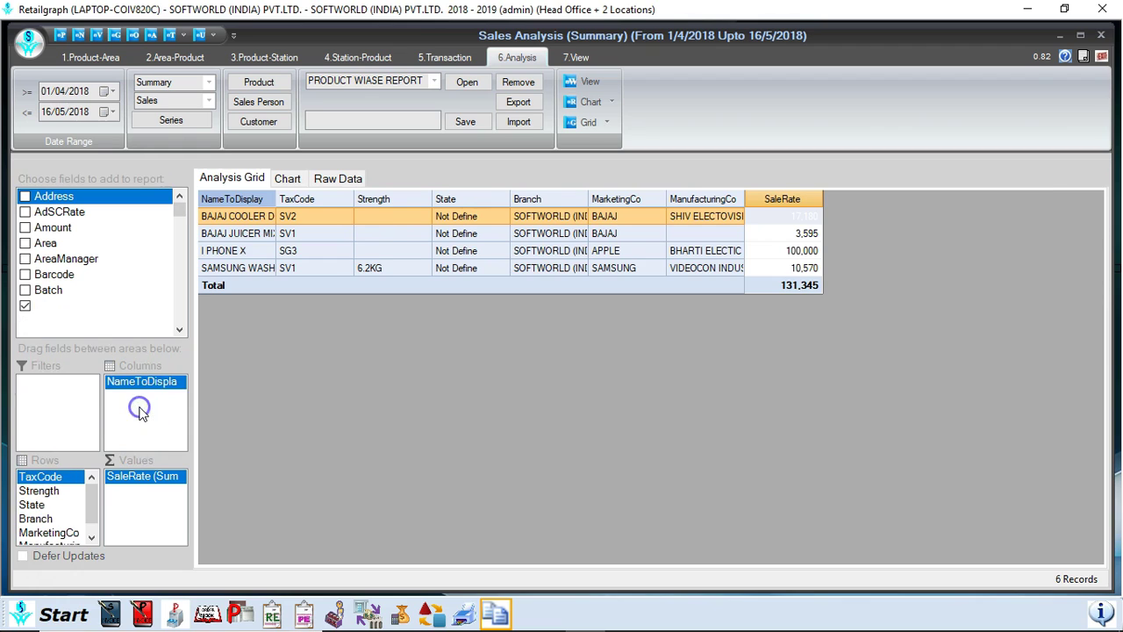
pyautogui.click(139, 393)
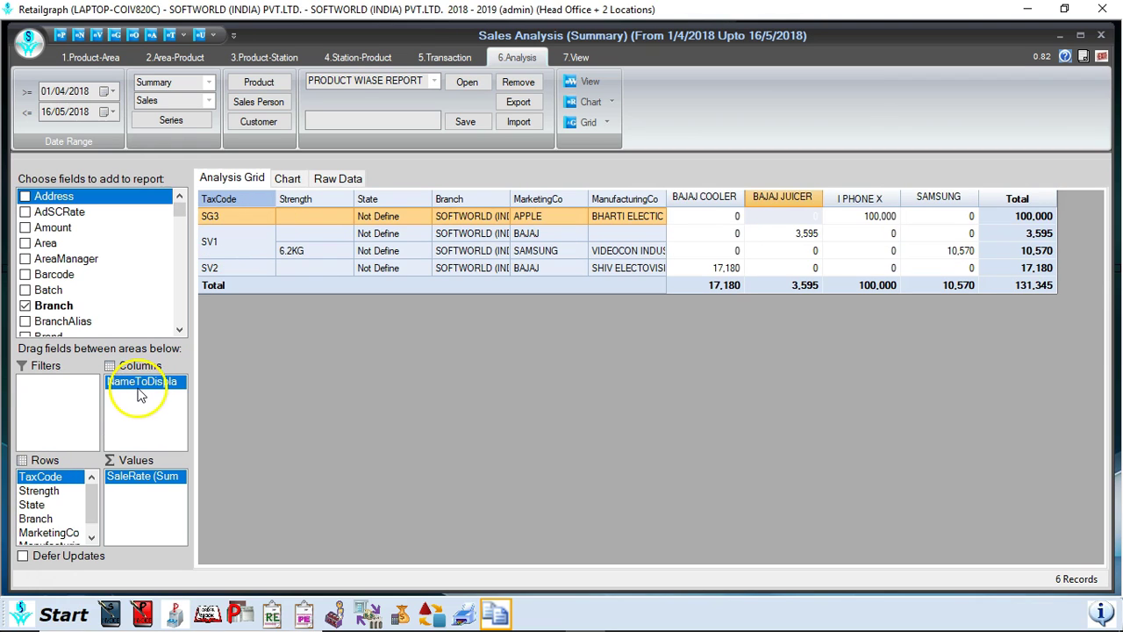
pyautogui.click(49, 493)
pyautogui.moveTo(53, 497); pyautogui.dragTo(129, 511)
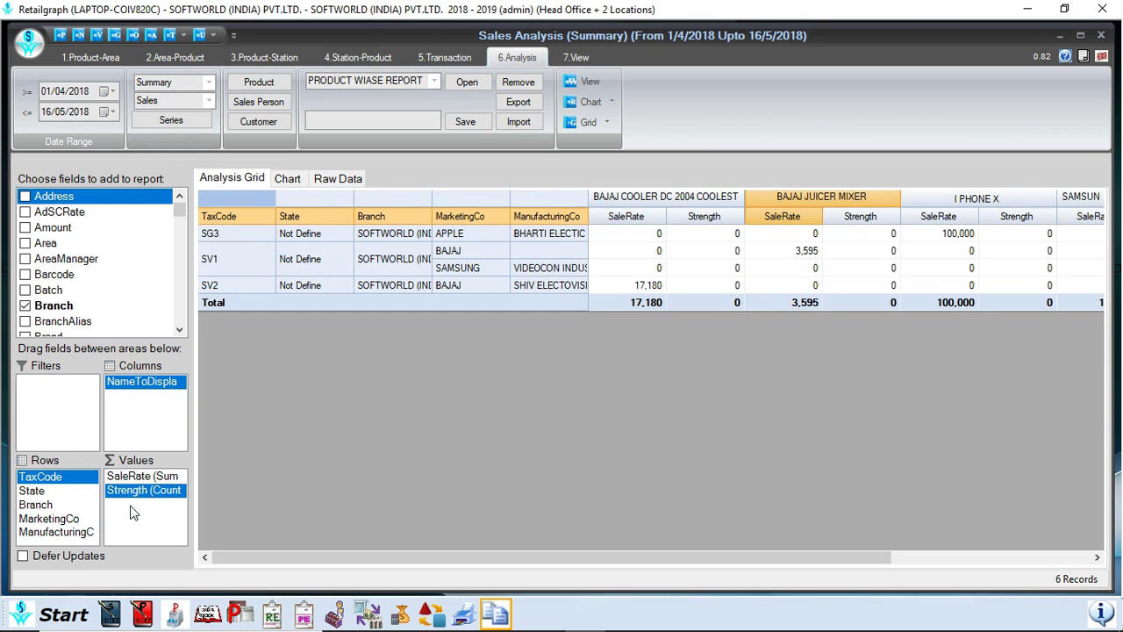
pyautogui.moveTo(35, 492); pyautogui.dragTo(124, 419)
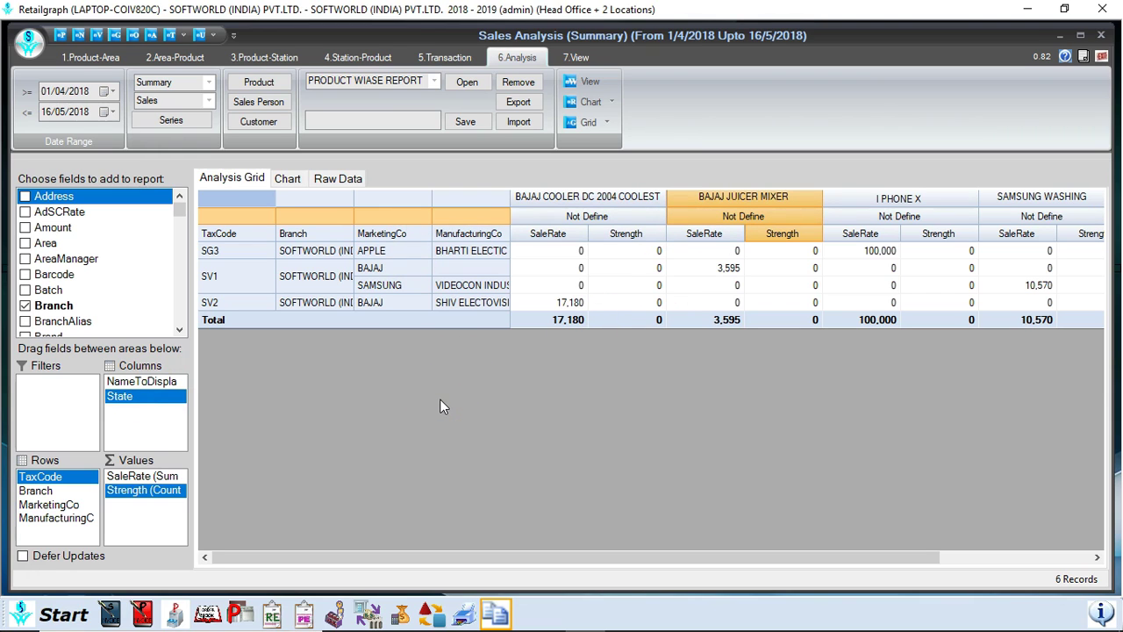
# View the sales analysis as a chart and as raw data, and return to the analysis grid
pyautogui.click(287, 178)
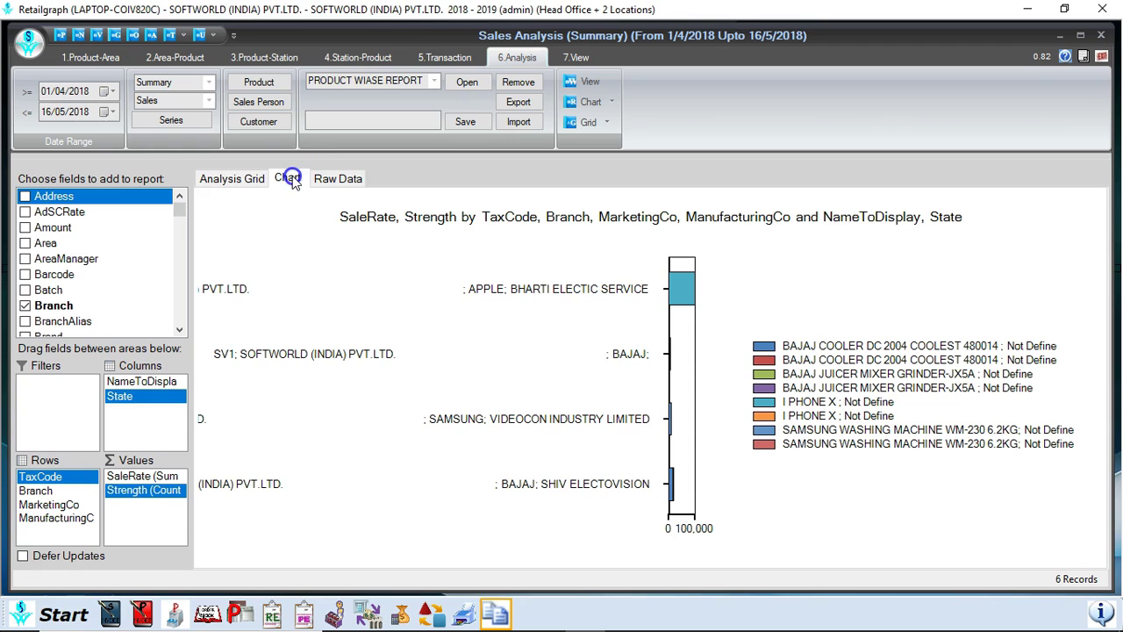
pyautogui.click(332, 179)
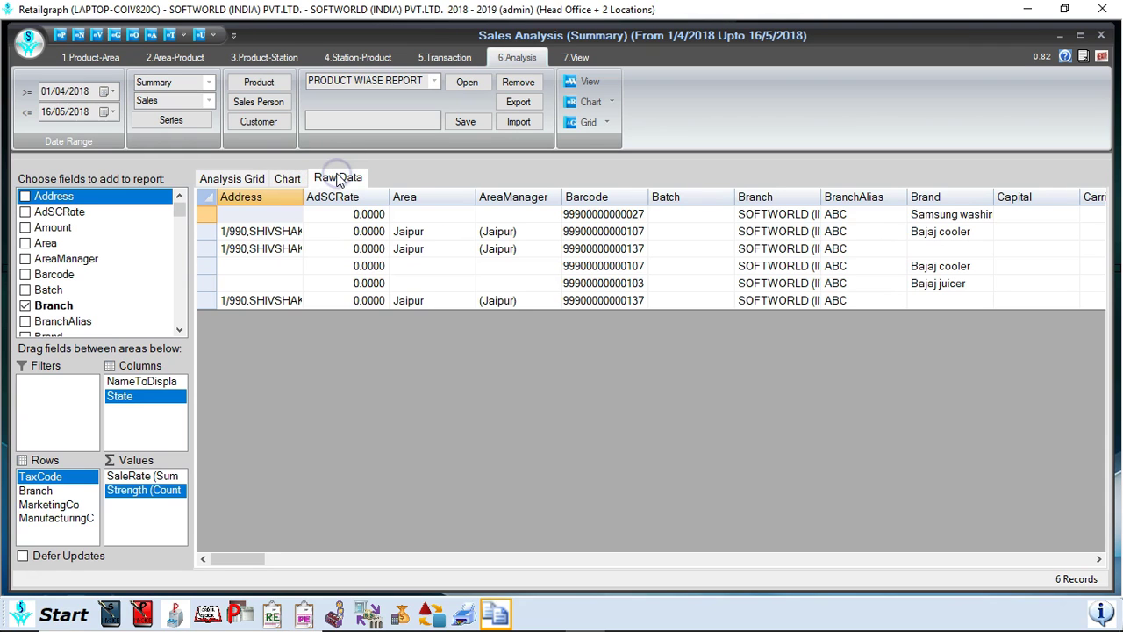
pyautogui.click(233, 179)
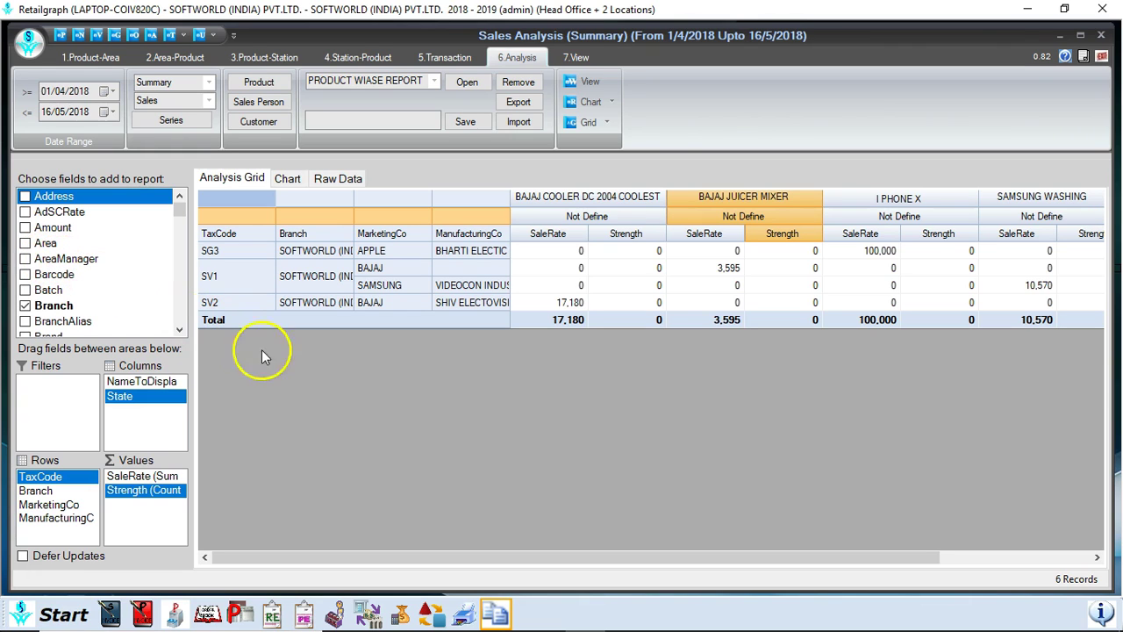
# Check the analysis save-name field and the available export formats, and close the sales analysis report
pyautogui.click(356, 124)
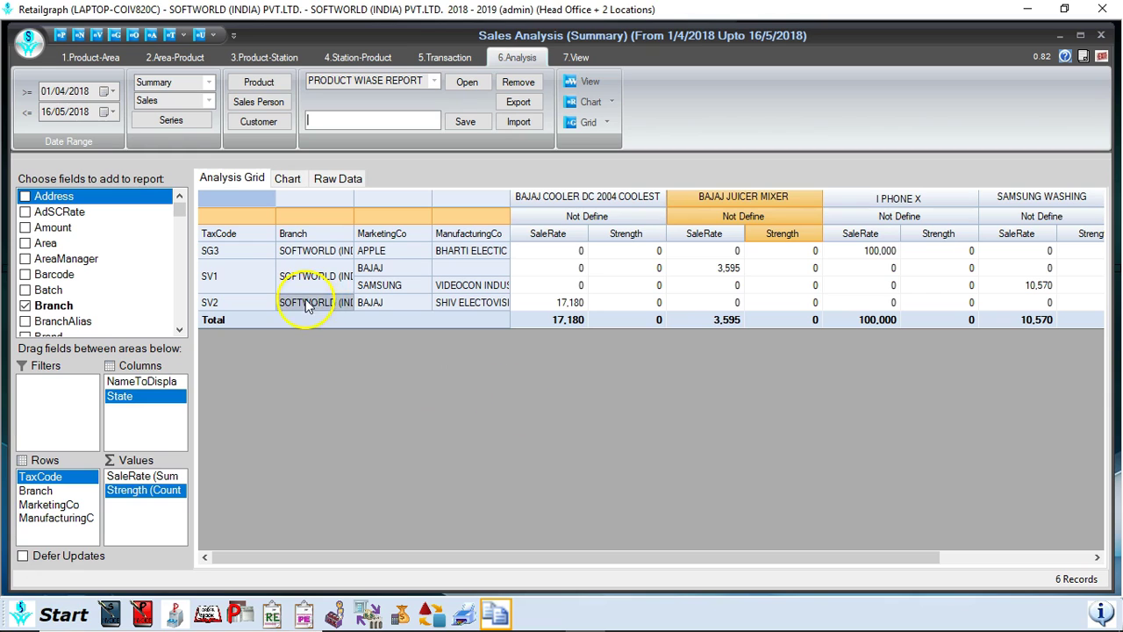
pyautogui.click(213, 37)
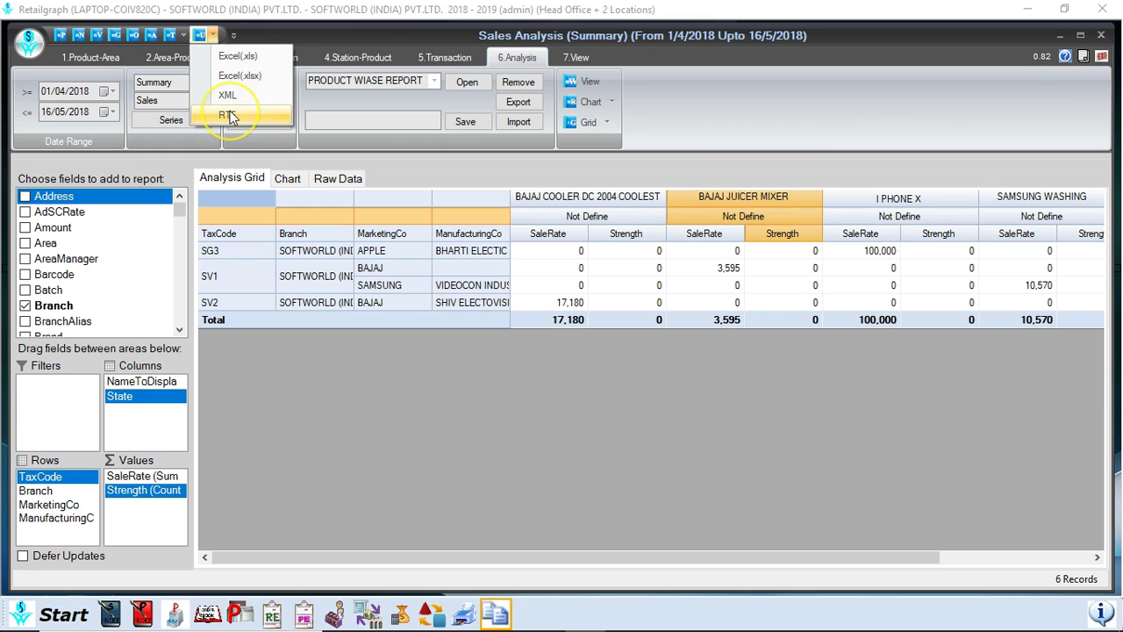
pyautogui.click(356, 342)
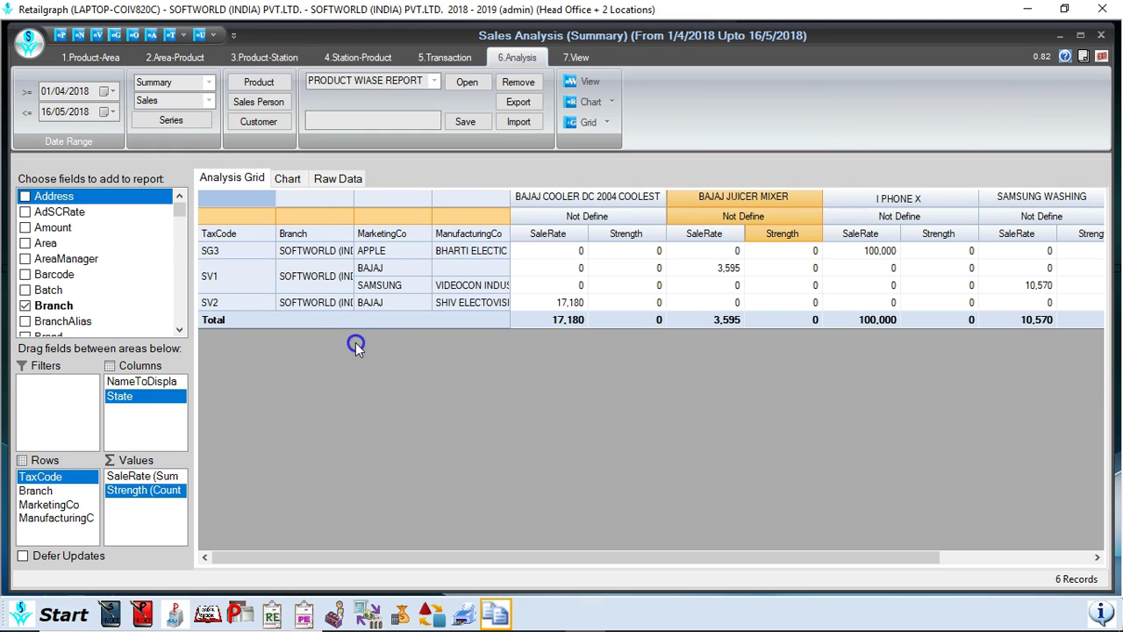
pyautogui.click(1101, 36)
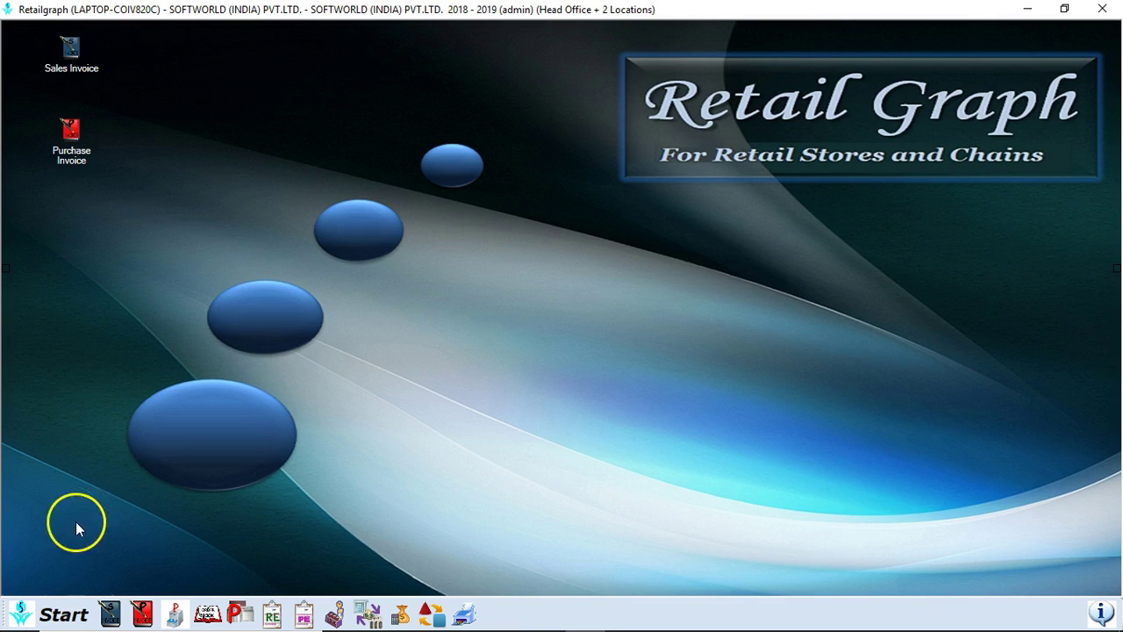